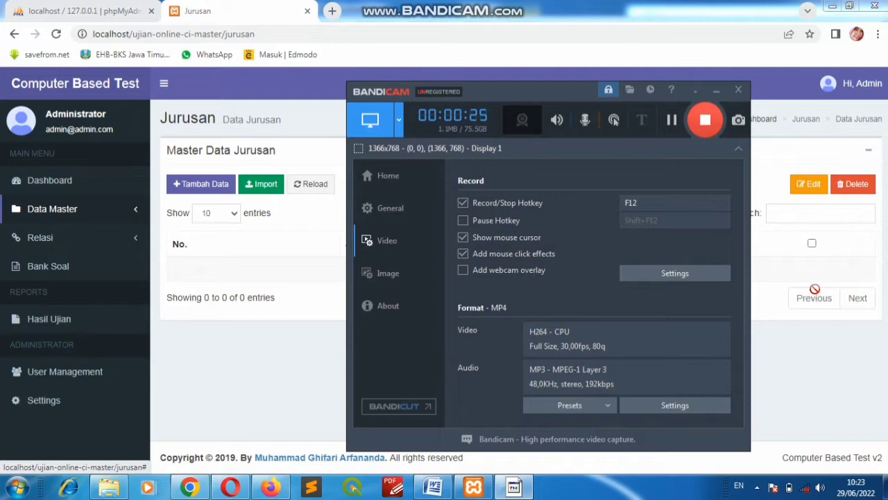
Check the first test case in the Word testing table, then open the Tambah Data dialog on the Jurusan page in Chrome
{"action": "left_click", "coordinate": [716, 91]}
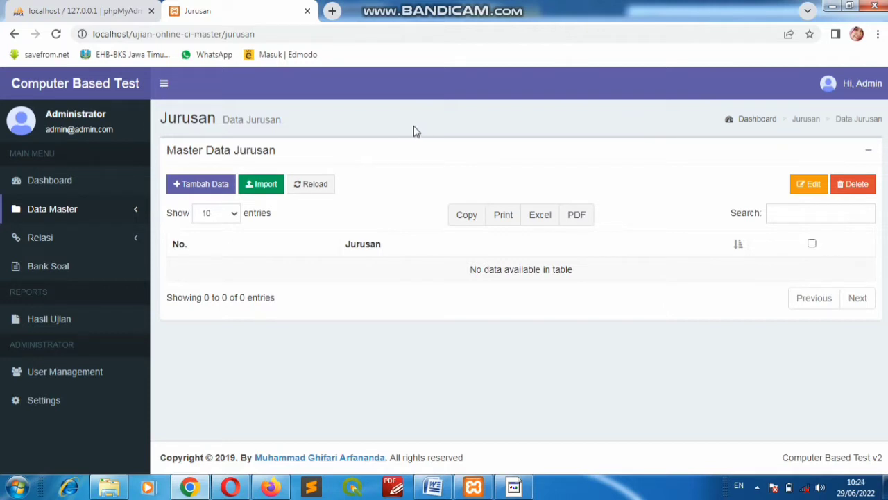
{"action": "left_click", "coordinate": [434, 488]}
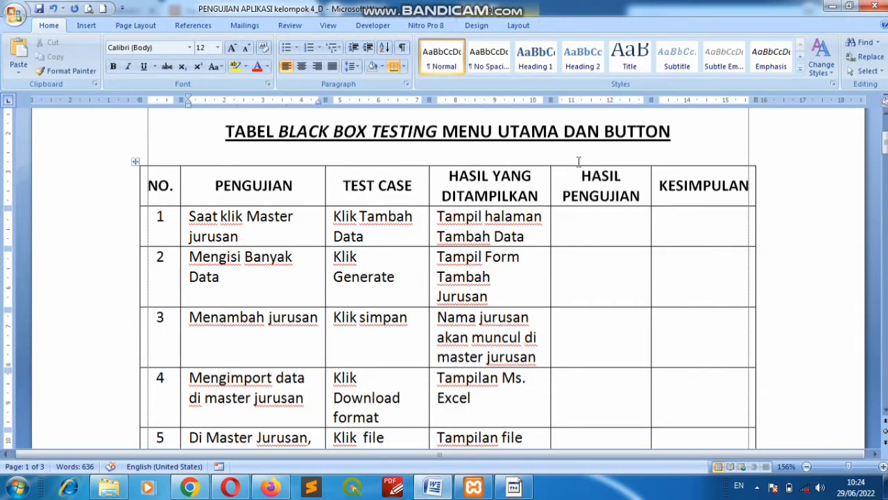
{"action": "left_click", "coordinate": [190, 486]}
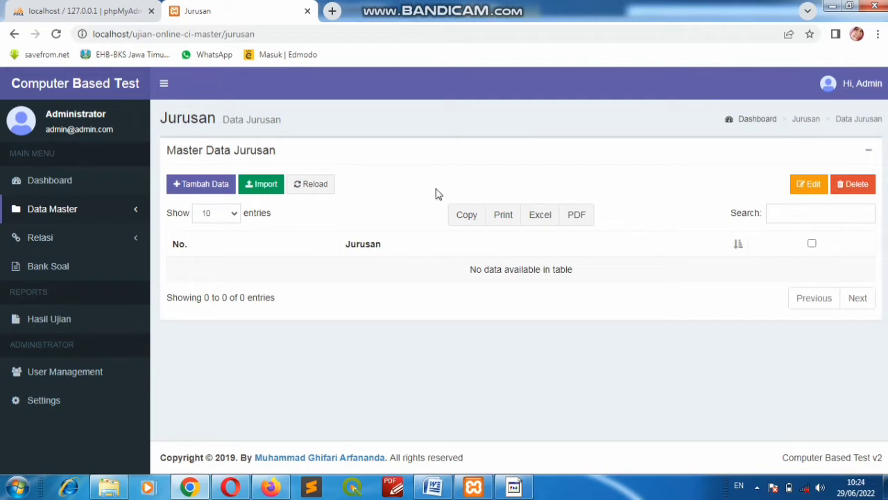
{"action": "left_click", "coordinate": [433, 487]}
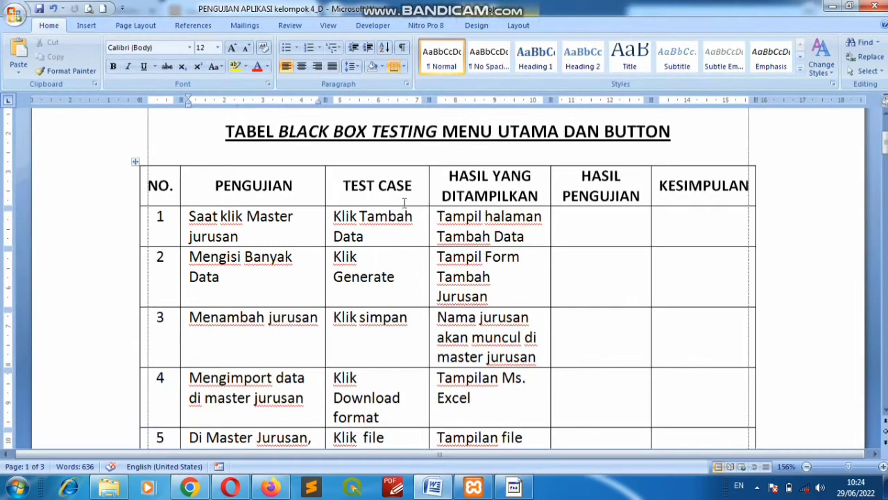
{"action": "mouse_move", "coordinate": [199, 491]}
{"action": "left_click", "coordinate": [188, 488]}
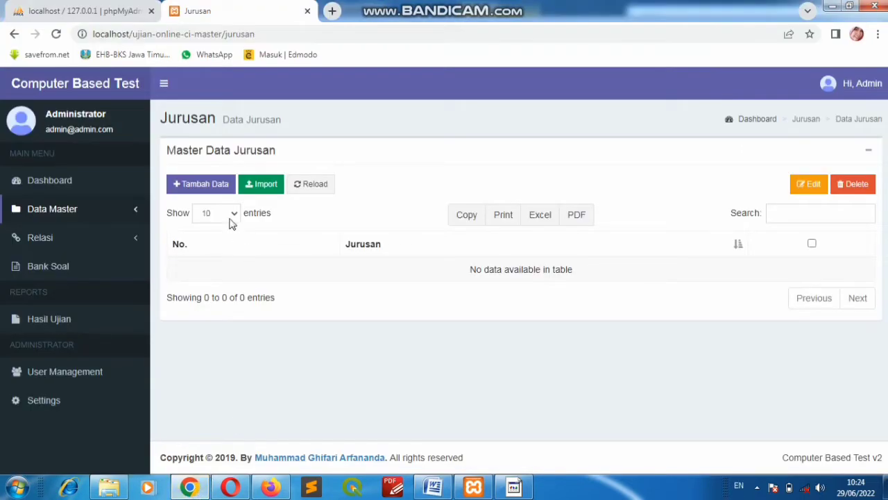
{"action": "left_click", "coordinate": [205, 184]}
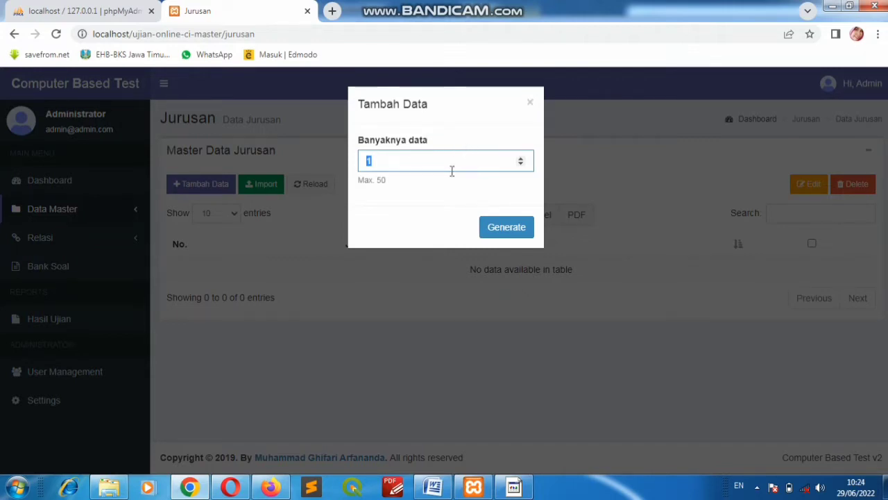
Switch to Word and fill row 1 of the testing table with result "Sesuai harapan" and conclusion "valid"
{"action": "left_click", "coordinate": [437, 492]}
{"action": "left_click", "coordinate": [591, 223]}
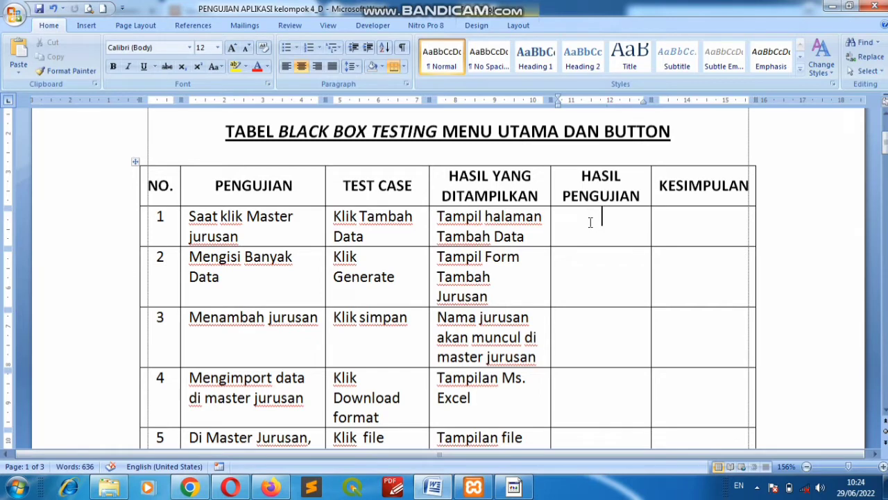
{"action": "type", "text": "sesua"}
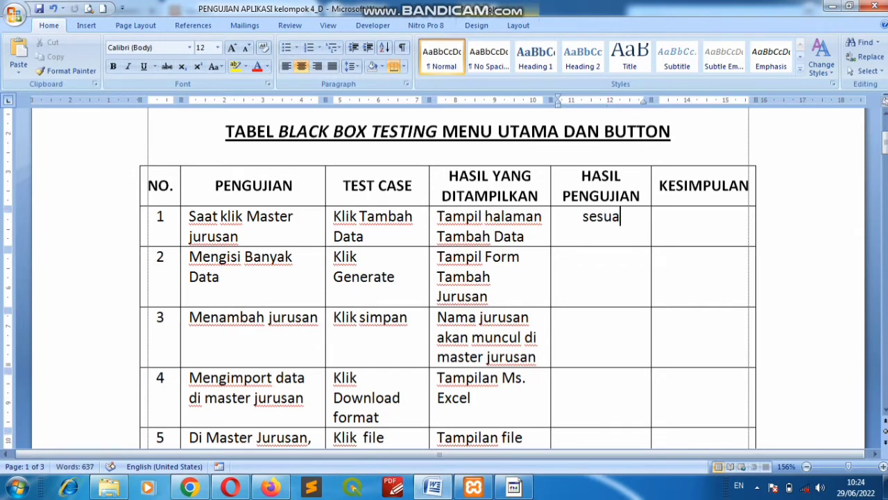
{"action": "type", "text": "i har"}
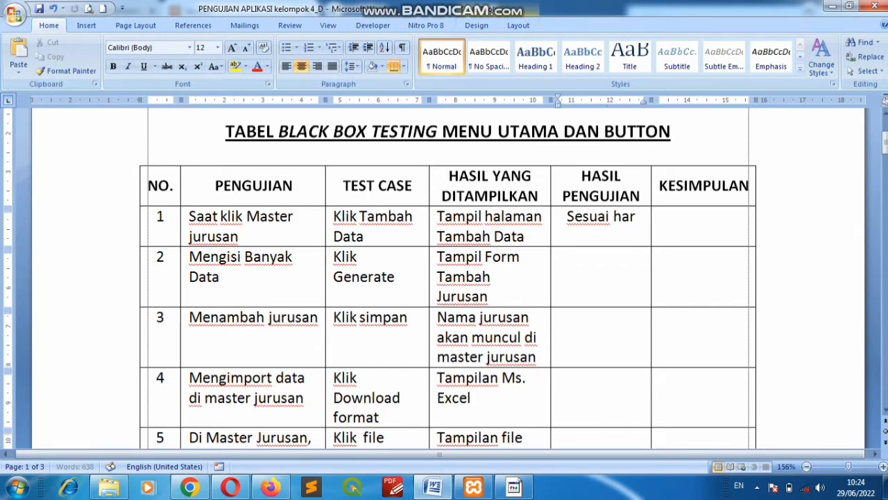
{"action": "type", "text": "apan"}
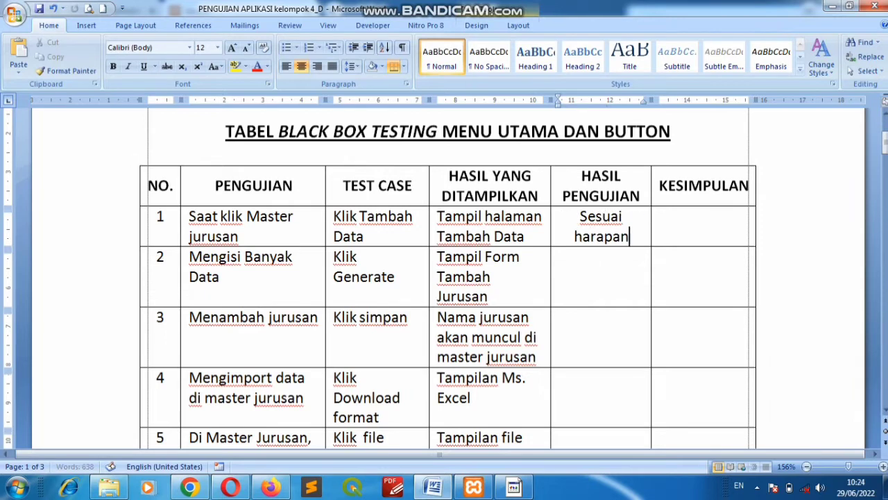
{"action": "key", "text": "Tab"}
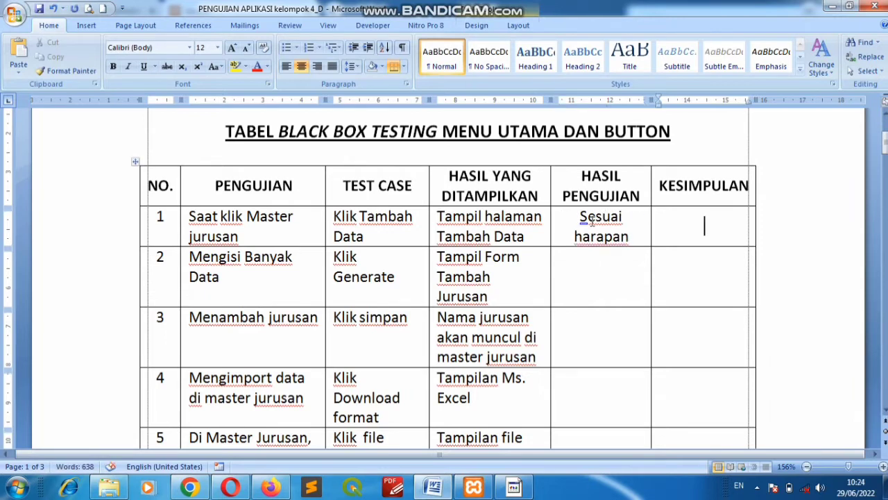
{"action": "type", "text": "valid"}
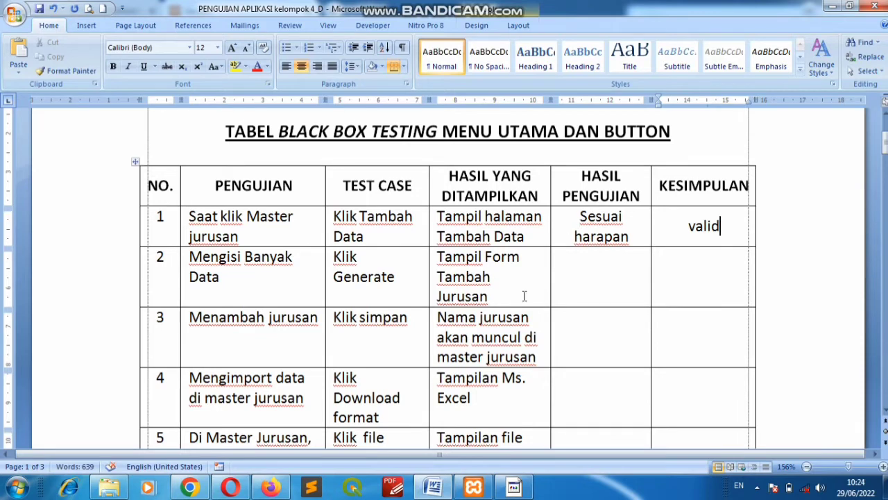
Switch to Chrome and generate the Tambah Jurusan form for one entry
{"action": "left_click", "coordinate": [191, 488]}
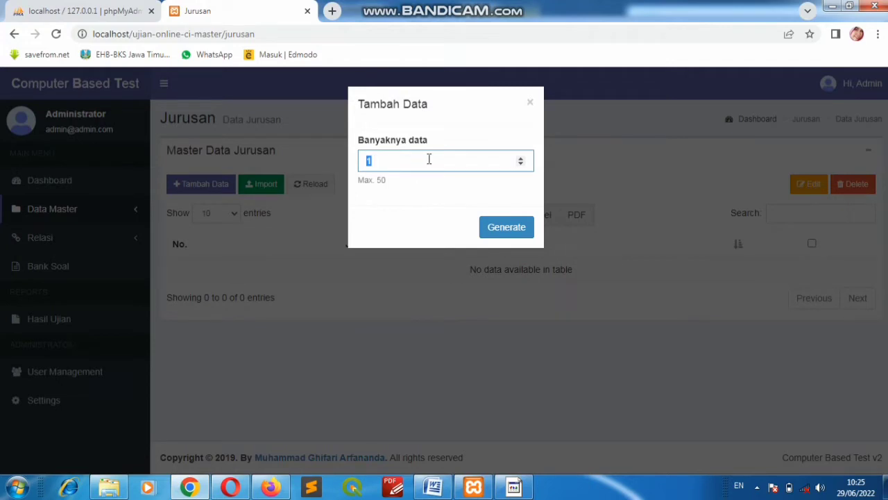
{"action": "left_click", "coordinate": [490, 230]}
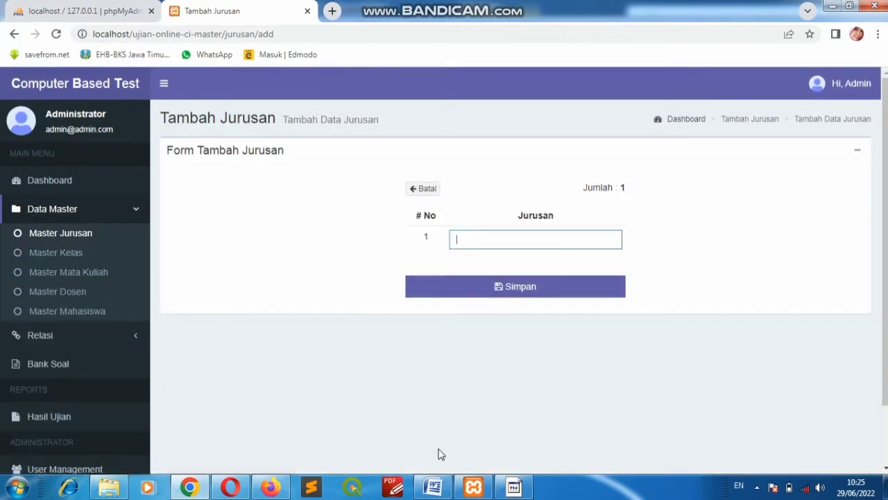
Switch to Word and copy row 1's result and conclusion cells into row 2 of the testing table
{"action": "left_click", "coordinate": [433, 487]}
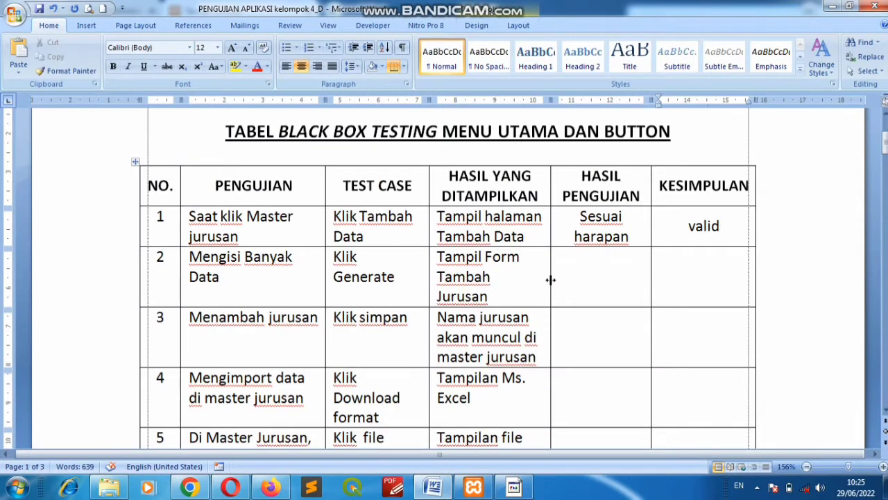
{"action": "left_click", "coordinate": [576, 260]}
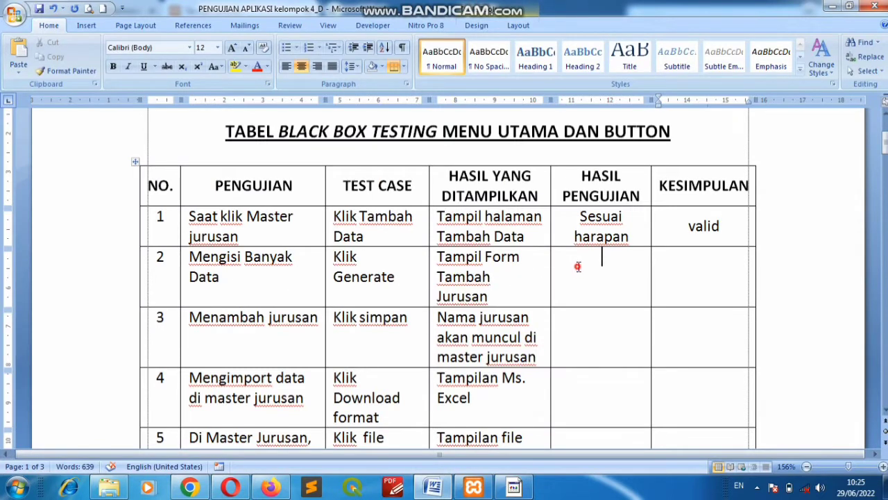
{"action": "left_click", "coordinate": [561, 219]}
{"action": "left_click_drag", "start_coordinate": [561, 219], "coordinate": [670, 225]}
{"action": "key", "text": "ctrl+c"}
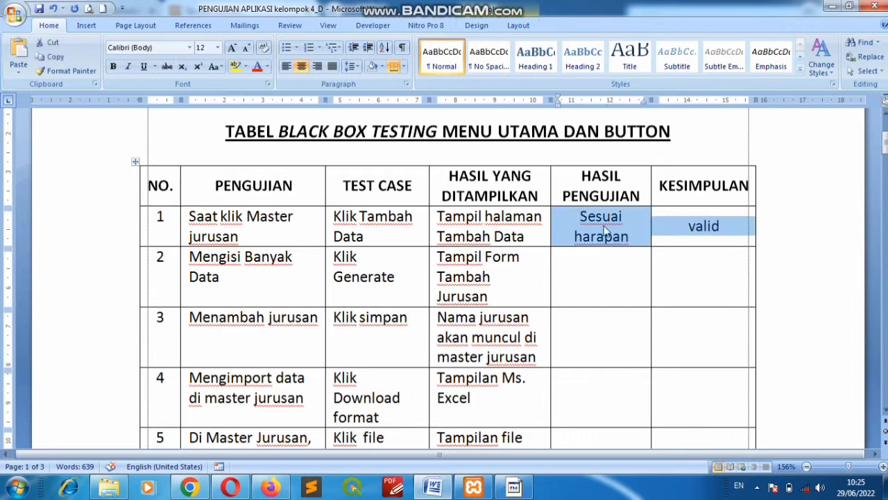
{"action": "left_click", "coordinate": [595, 269]}
{"action": "left_click", "coordinate": [18, 46]}
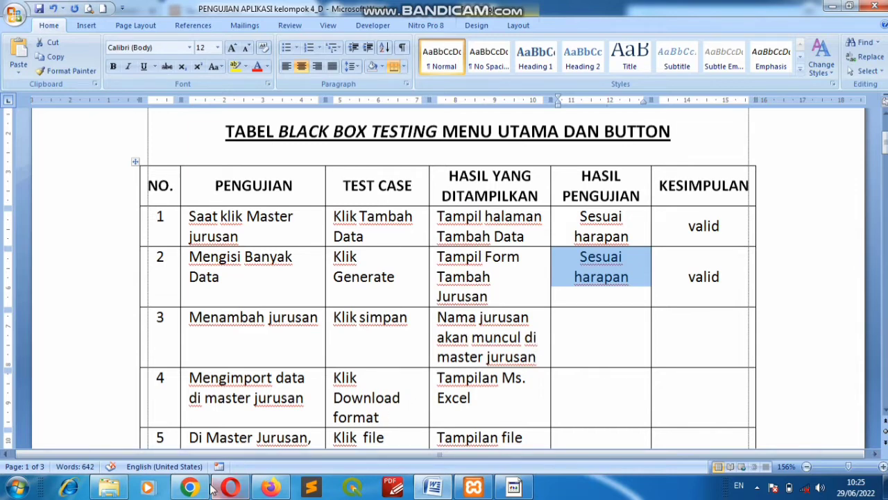
Switch to Chrome, enter "Teknologi informasi" as the new jurusan and save it, acknowledging the message
{"action": "left_click", "coordinate": [188, 487]}
{"action": "left_click", "coordinate": [467, 235]}
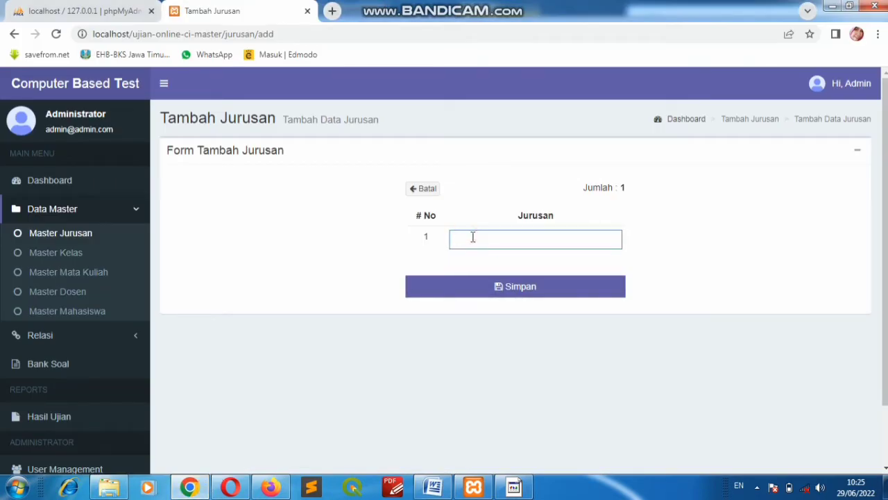
{"action": "type", "text": "Teknologi informasi"}
{"action": "left_click", "coordinate": [482, 297]}
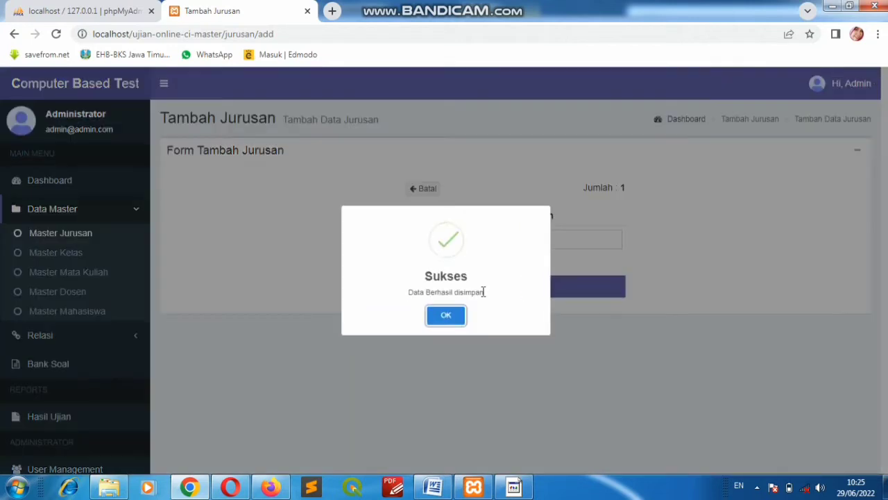
{"action": "left_click", "coordinate": [446, 318]}
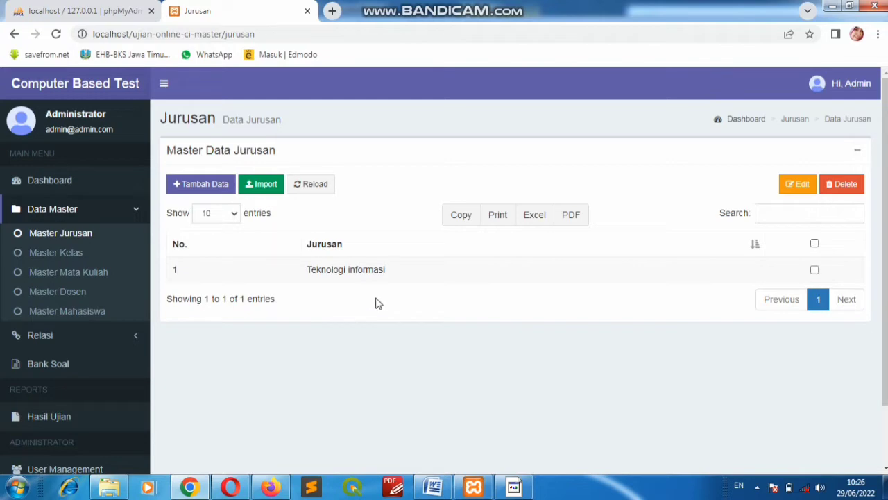
Switch to Word and paste the copied result and conclusion into row 3, Menambah jurusan
{"action": "left_click", "coordinate": [433, 487]}
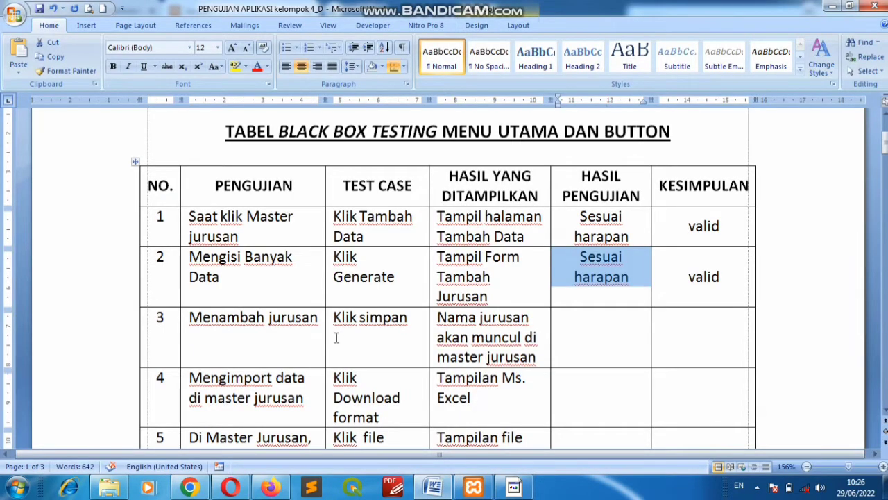
{"action": "left_click", "coordinate": [576, 323]}
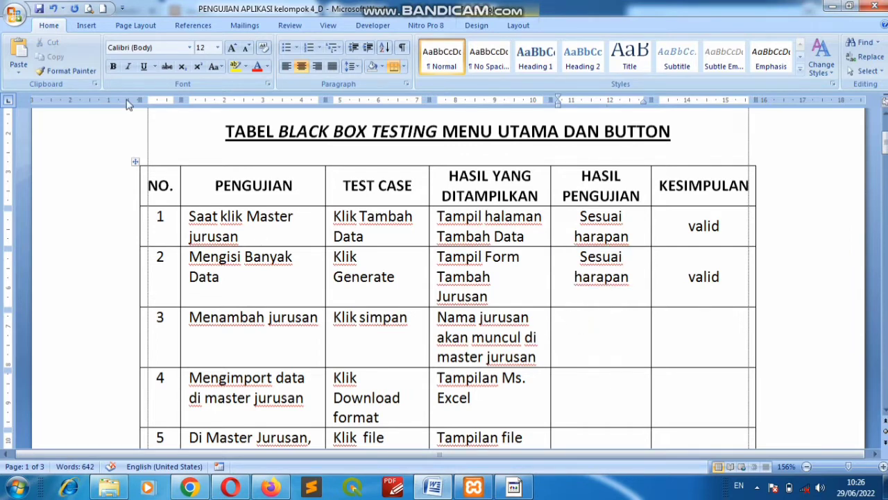
{"action": "left_click", "coordinate": [19, 54]}
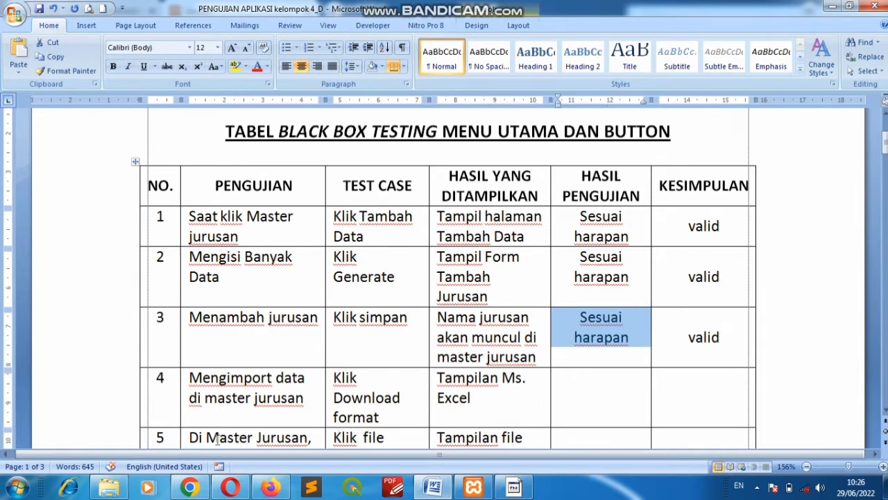
Check test case 4 in Word, then download the format template from the Import Jurusan page in Chrome
{"action": "left_click", "coordinate": [191, 489]}
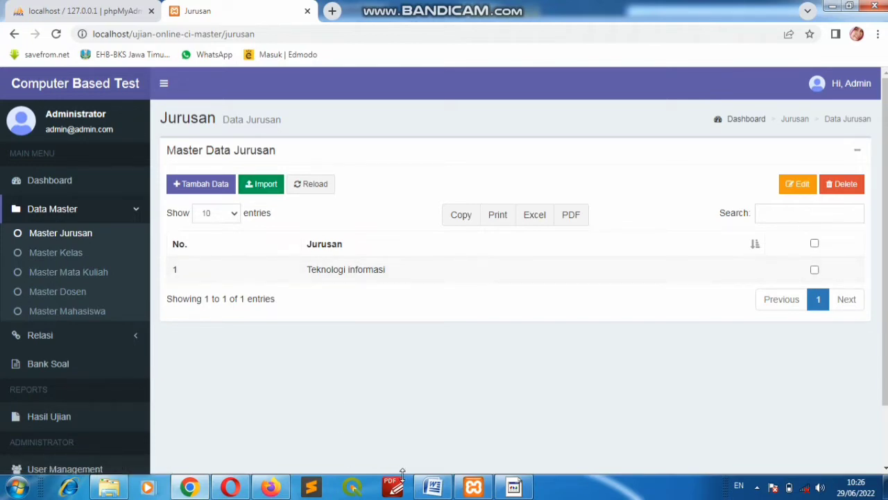
{"action": "left_click", "coordinate": [433, 487]}
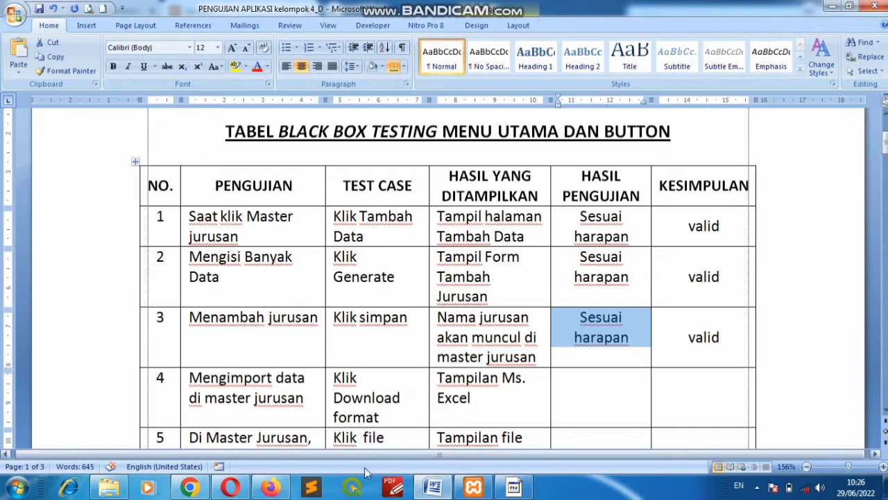
{"action": "left_click", "coordinate": [191, 488]}
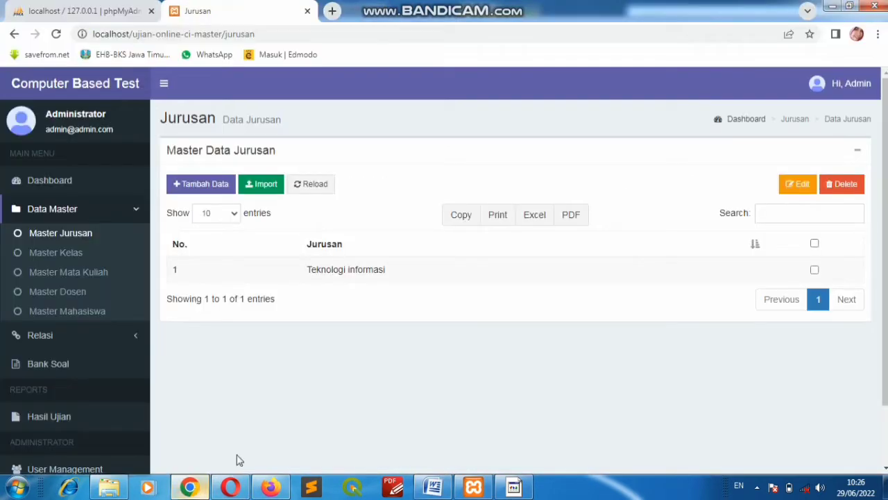
{"action": "left_click", "coordinate": [259, 187]}
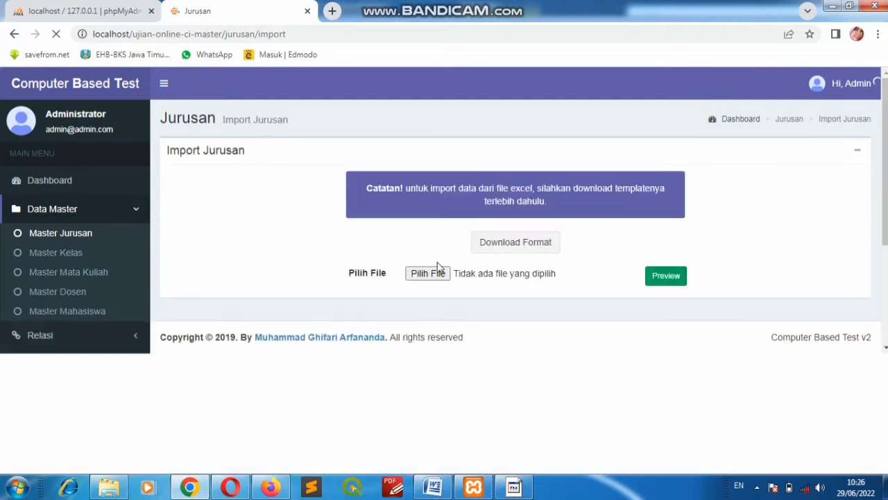
{"action": "left_click", "coordinate": [514, 244]}
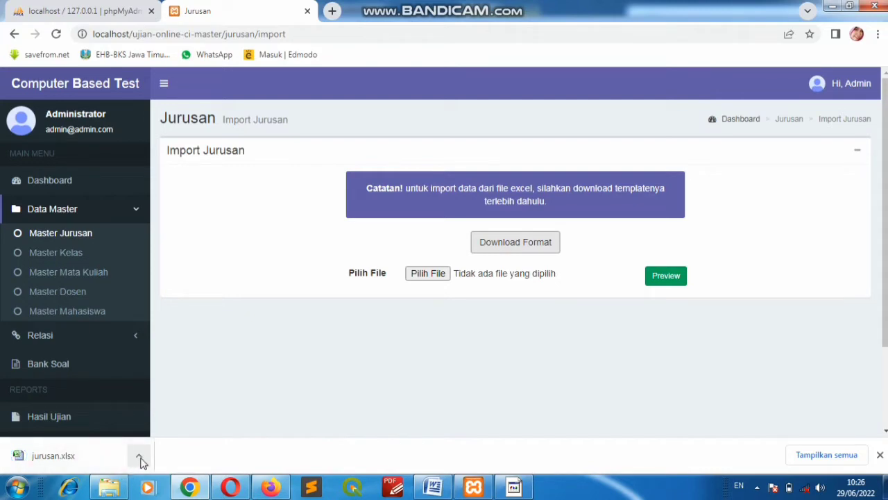
Show the downloaded jurusan.xlsx in its folder and open it in Excel
{"action": "left_click", "coordinate": [139, 459]}
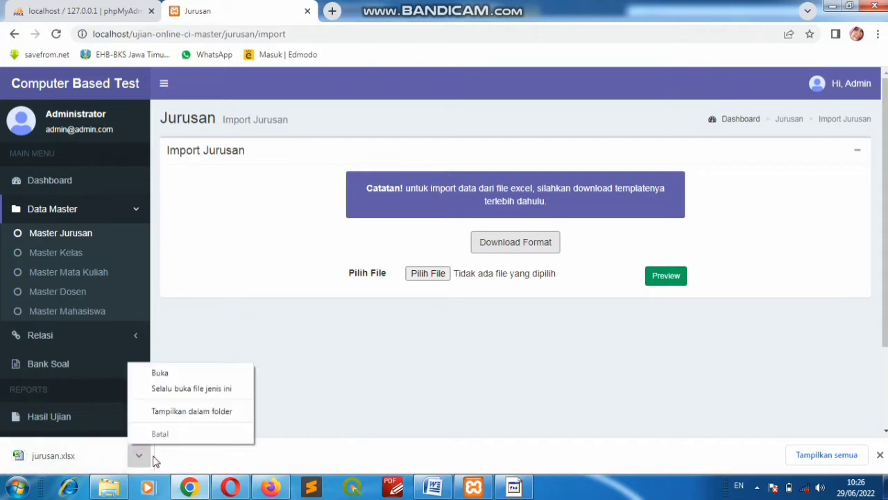
{"action": "left_click", "coordinate": [188, 414]}
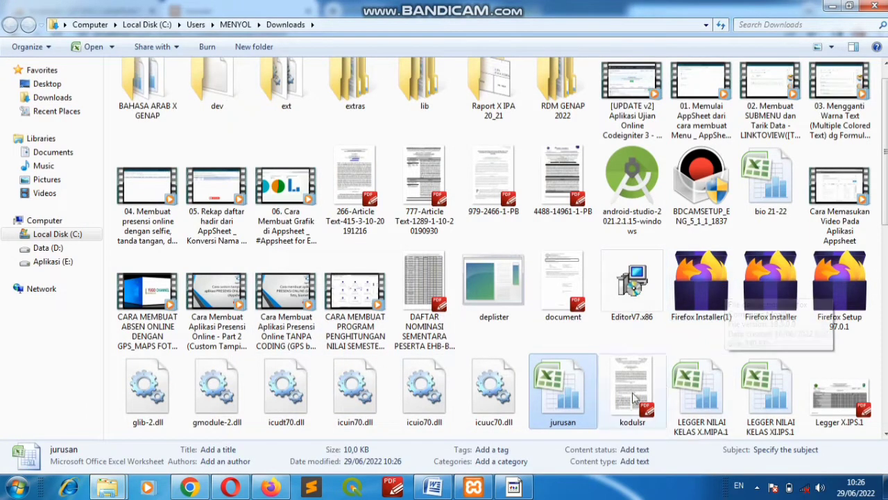
{"action": "double_click", "coordinate": [567, 389]}
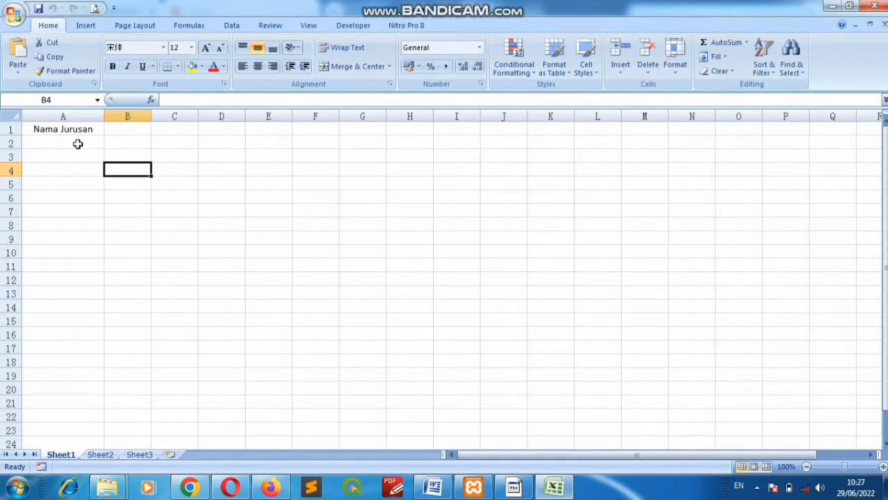
Enter "Sistem informasi" in cell A2 under Nama Jurusan and save the workbook
{"action": "left_click", "coordinate": [78, 144]}
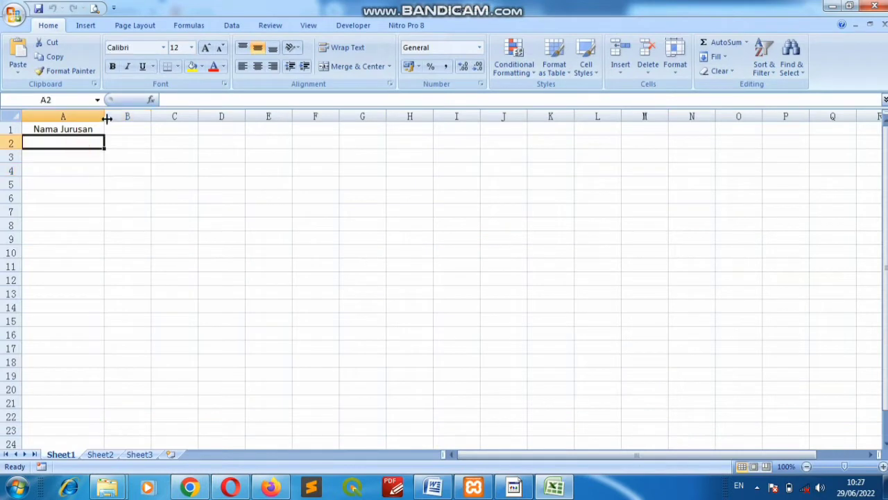
{"action": "type", "text": "Sistem informasi"}
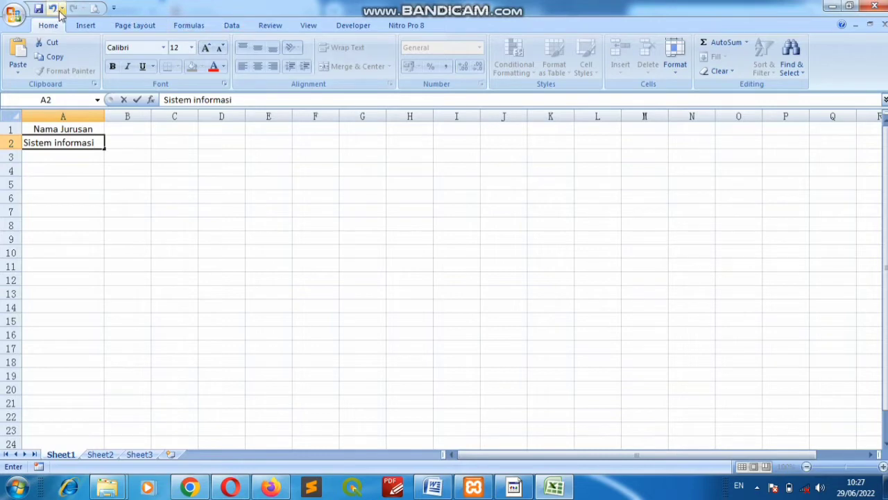
{"action": "left_click", "coordinate": [37, 9]}
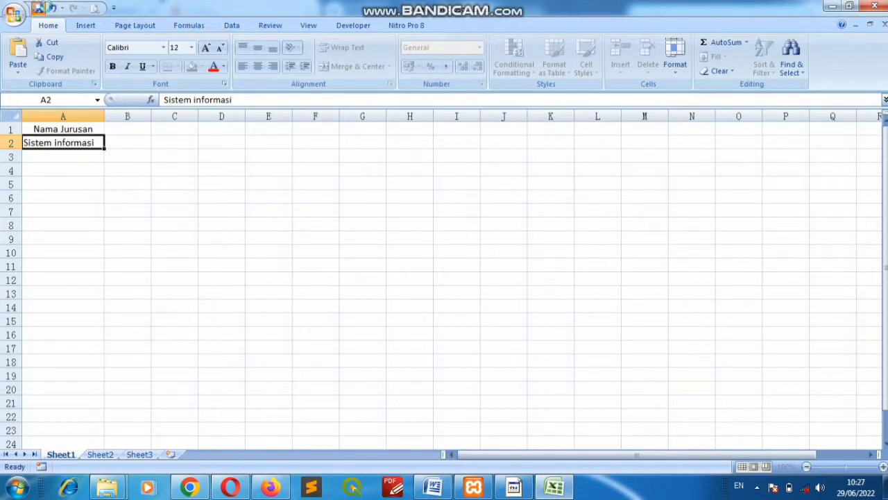
Close Excel and the folder window, then switch to Word and paste the copied result and conclusion into row 4, Mengimport data di master jurusan
{"action": "left_click", "coordinate": [873, 6]}
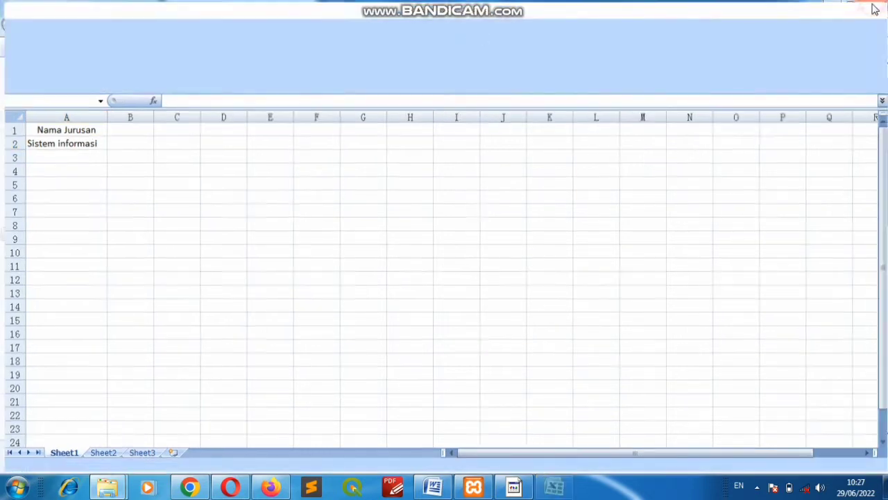
{"action": "left_click", "coordinate": [873, 5]}
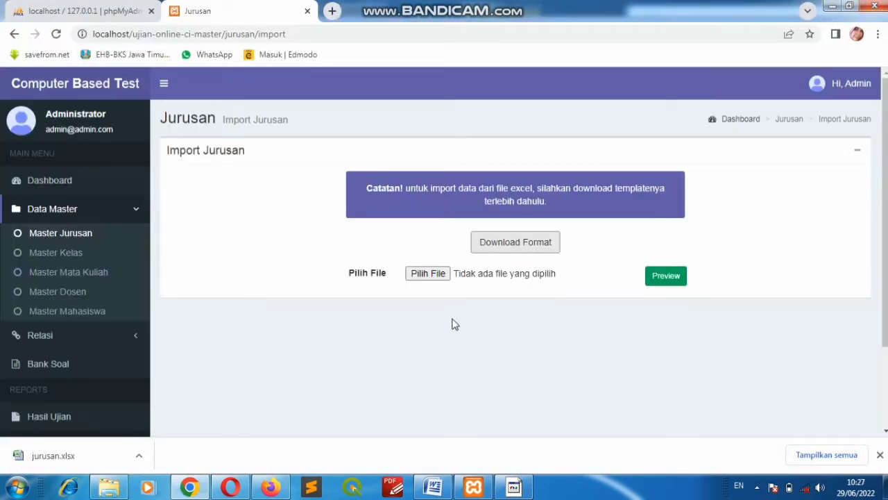
{"action": "left_click", "coordinate": [433, 488]}
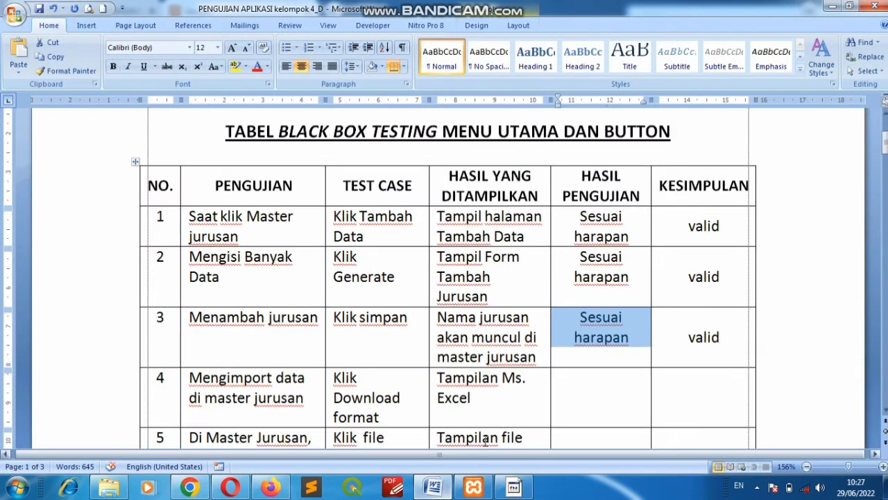
{"action": "left_click", "coordinate": [611, 385]}
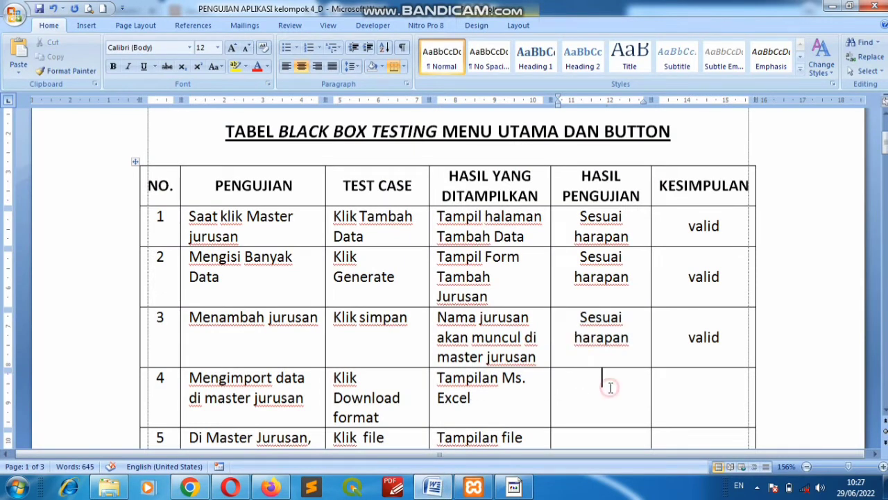
{"action": "left_click", "coordinate": [14, 62]}
Switch to Chrome, choose jurusan.xlsx from Downloads as the file on the Import Jurusan page, and import its previewed data
{"action": "scroll", "coordinate": [463, 339], "scroll_direction": "down", "scroll_amount": 2}
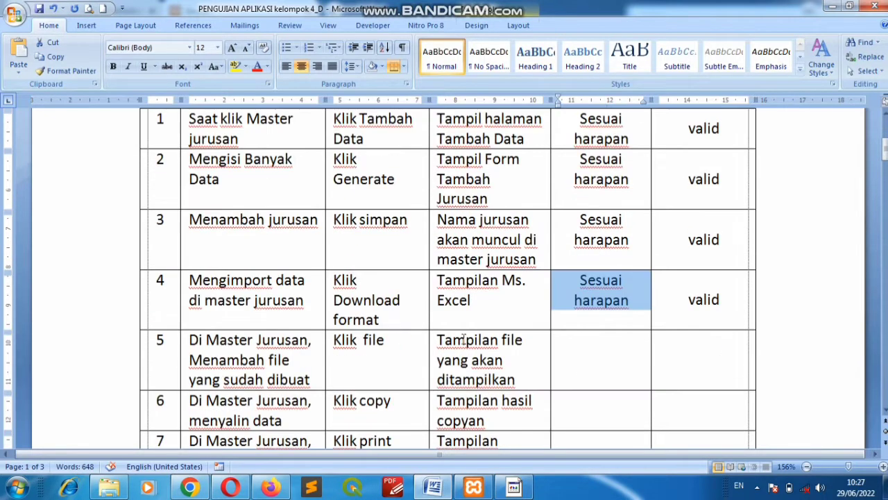
{"action": "scroll", "coordinate": [297, 365], "scroll_direction": "down", "scroll_amount": 1}
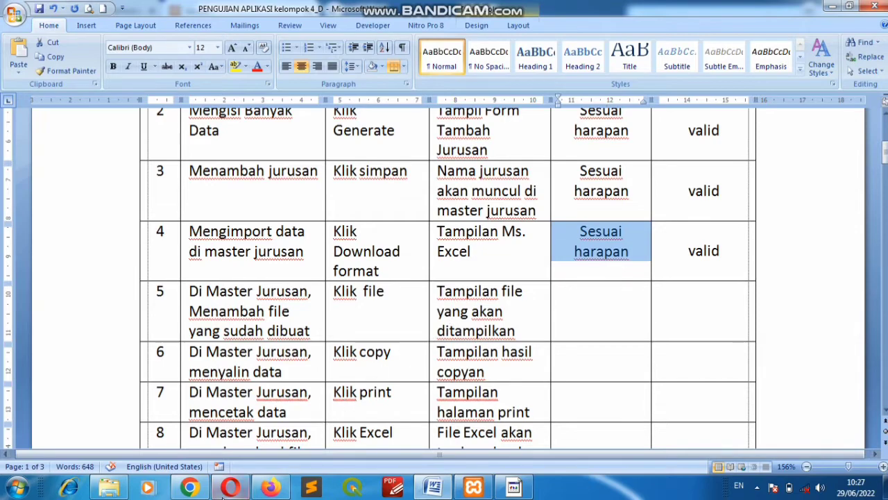
{"action": "left_click", "coordinate": [189, 487]}
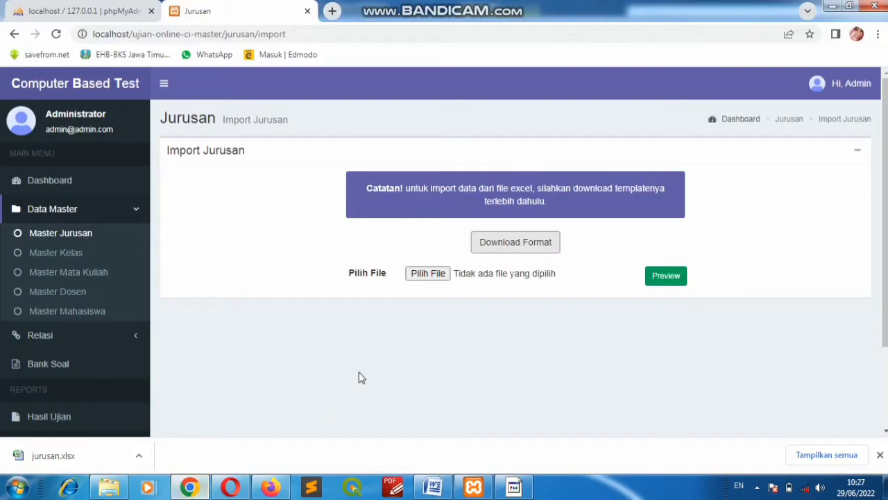
{"action": "left_click", "coordinate": [430, 274]}
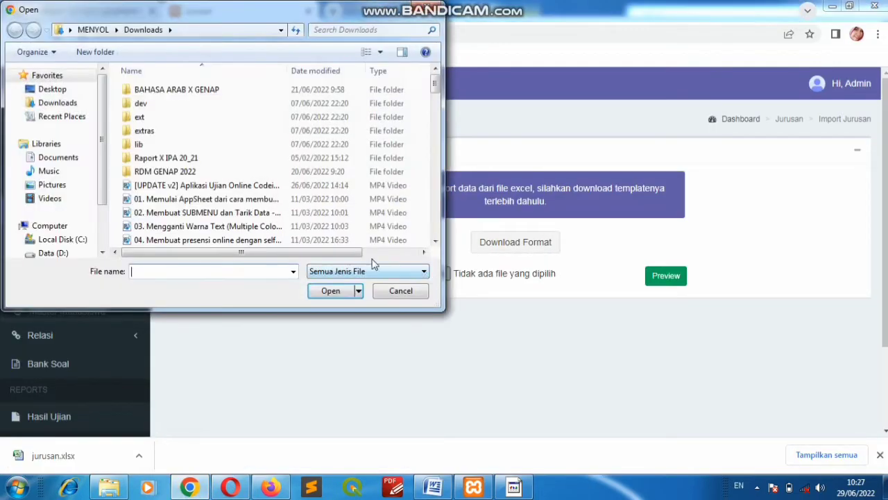
{"action": "left_click", "coordinate": [207, 200]}
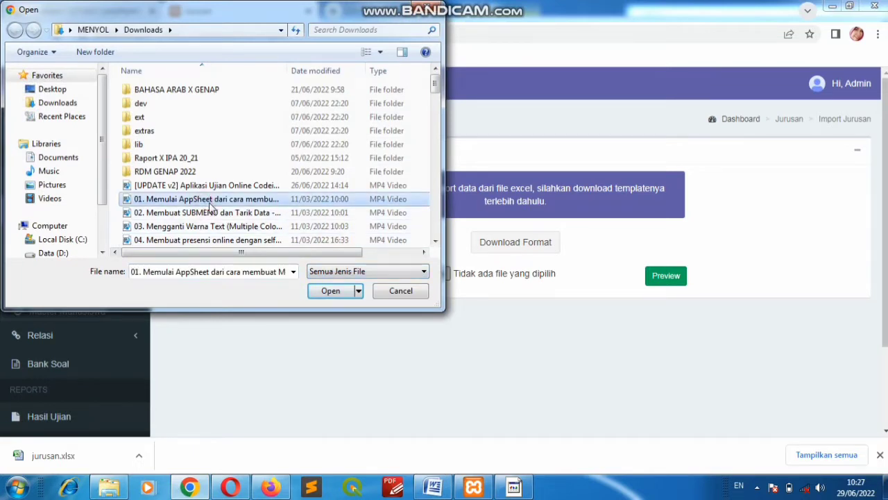
{"action": "key", "text": "j"}
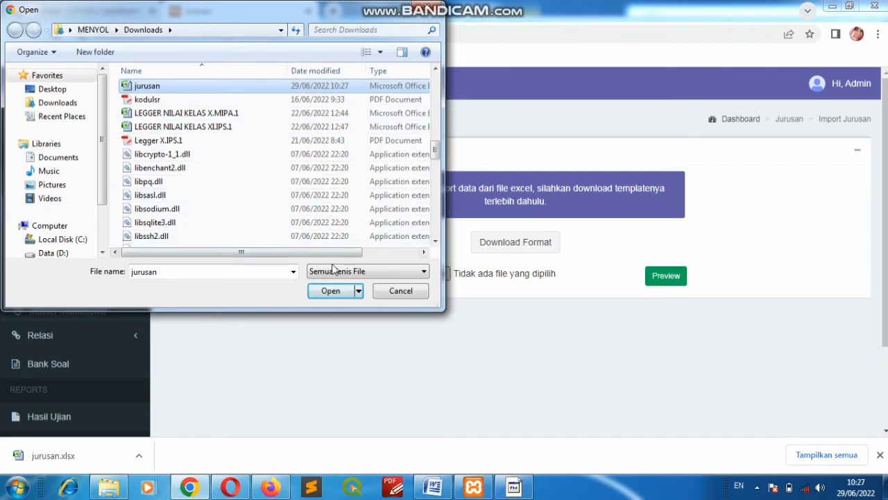
{"action": "left_click", "coordinate": [330, 291]}
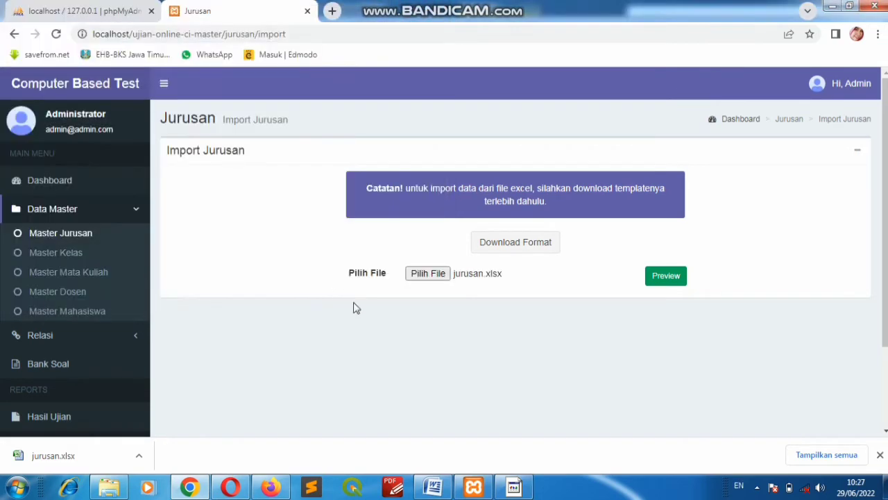
{"action": "left_click", "coordinate": [658, 280]}
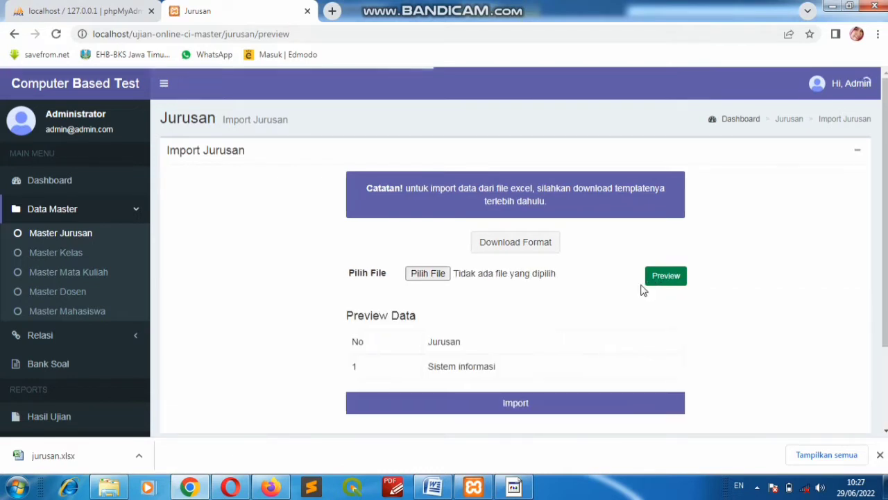
{"action": "left_click", "coordinate": [522, 394]}
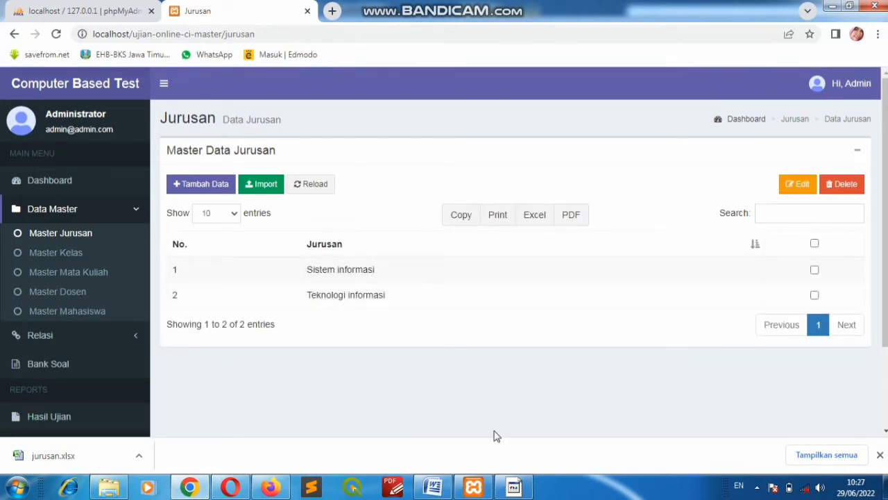
Switch to Word and paste the copied result and conclusion into row 5, Menambah file yang sudah dibuat
{"action": "left_click", "coordinate": [433, 486]}
{"action": "left_click", "coordinate": [578, 307]}
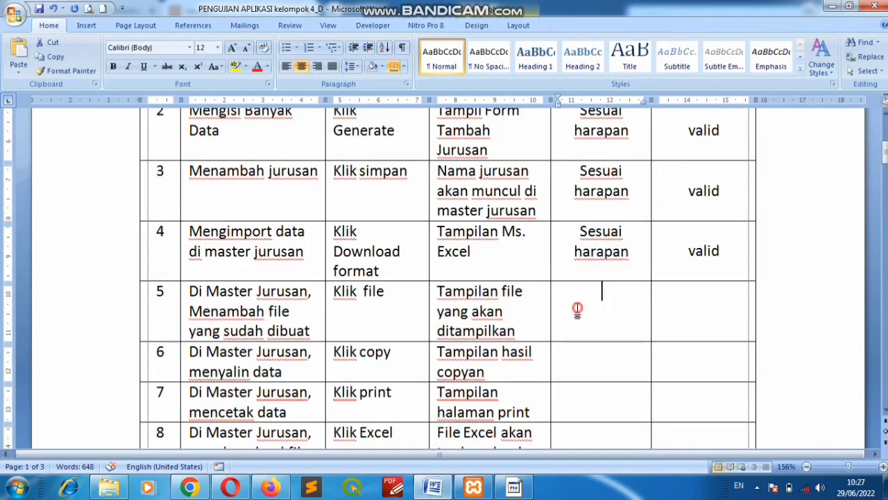
{"action": "left_click", "coordinate": [19, 52]}
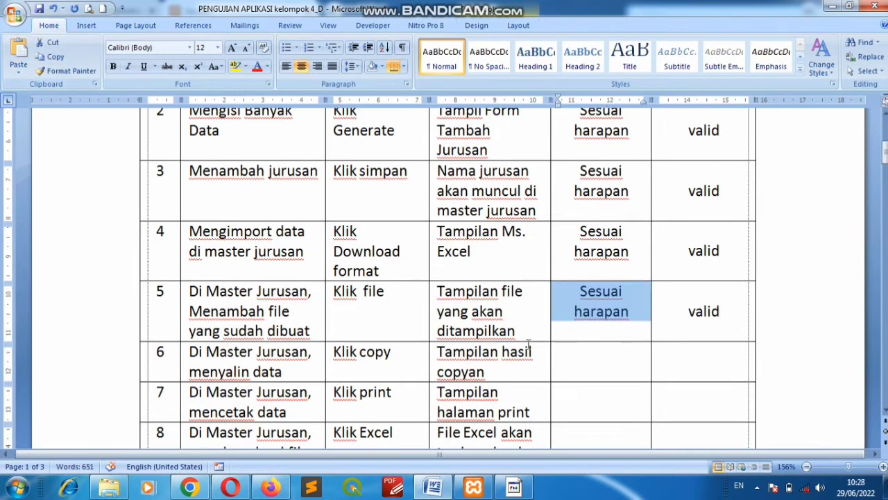
In Chrome, copy the Jurusan table data with its Copy function and paste it into a new tab's address bar without searching
{"action": "scroll", "coordinate": [528, 345], "scroll_direction": "down", "scroll_amount": 1}
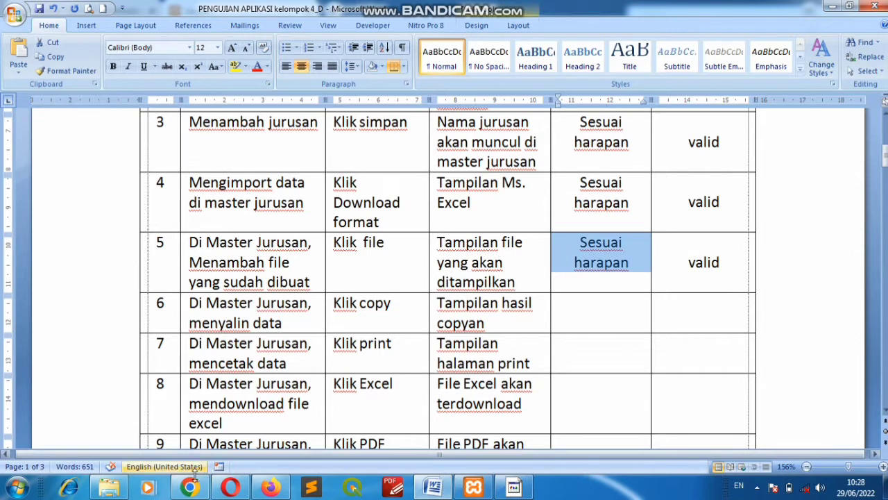
{"action": "mouse_move", "coordinate": [198, 488]}
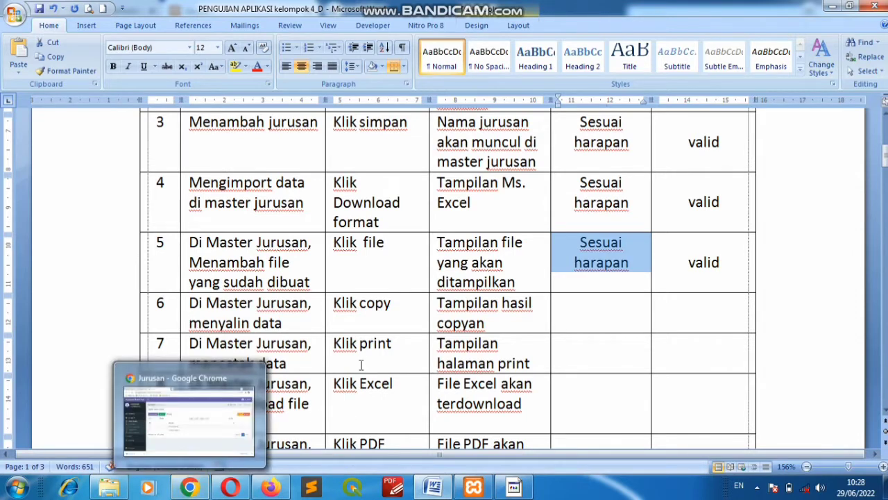
{"action": "left_click", "coordinate": [189, 488]}
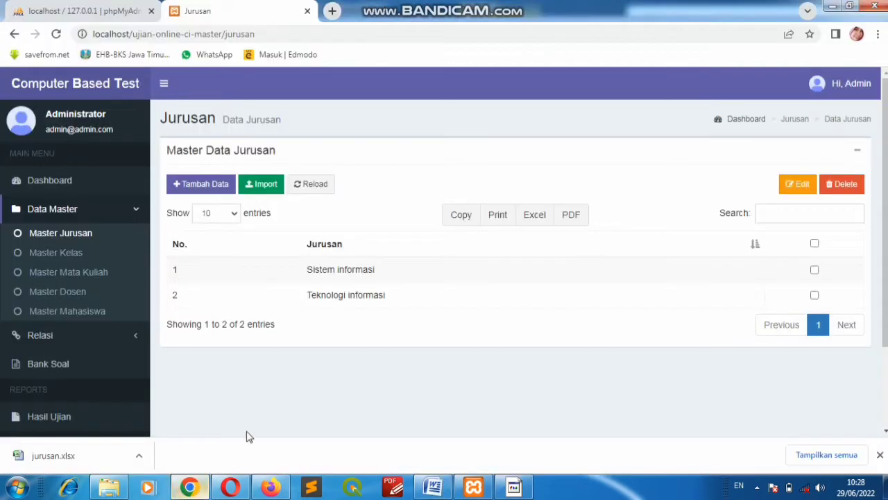
{"action": "left_click", "coordinate": [461, 216]}
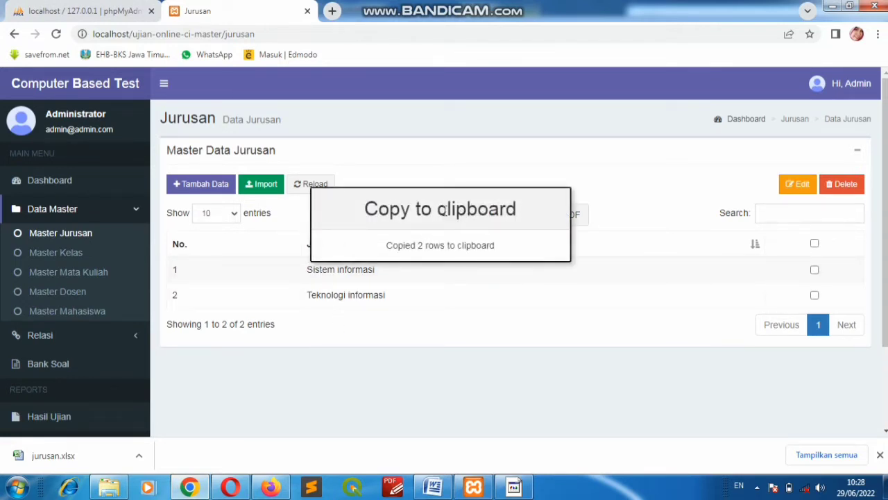
{"action": "left_click", "coordinate": [333, 11]}
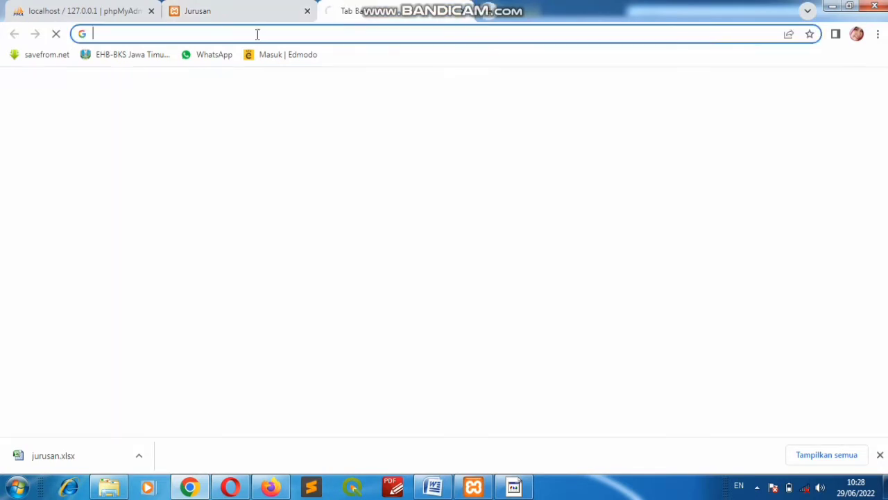
{"action": "left_click", "coordinate": [213, 33]}
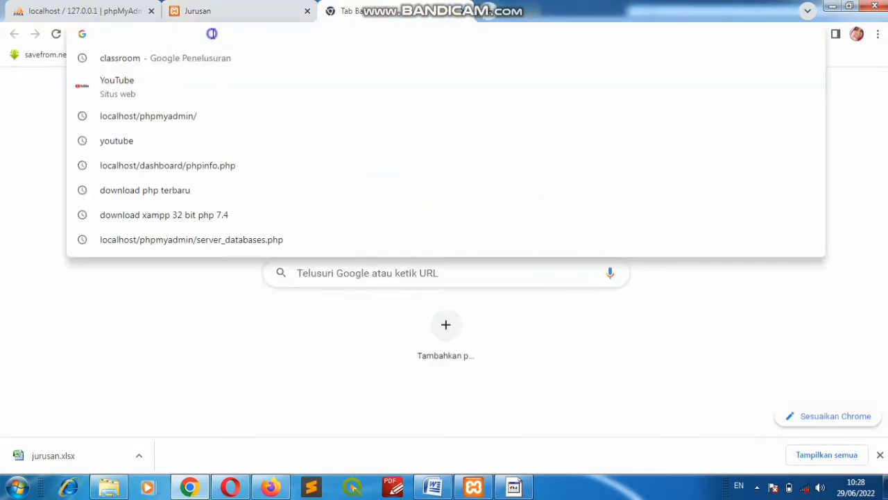
{"action": "right_click", "coordinate": [211, 33]}
{"action": "left_click", "coordinate": [250, 97]}
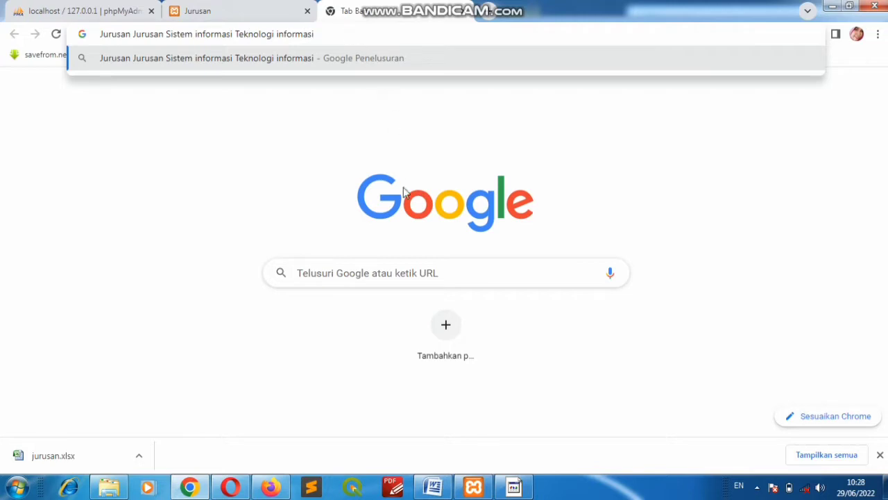
{"action": "left_click", "coordinate": [434, 486]}
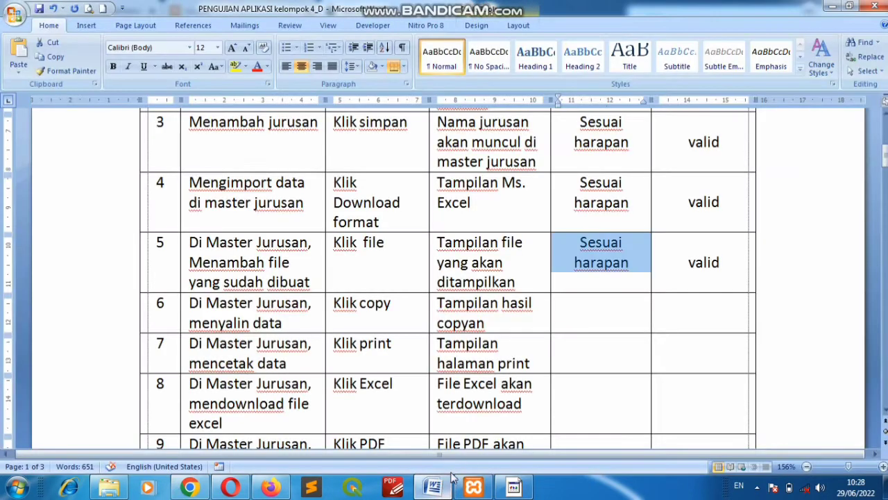
{"action": "left_click", "coordinate": [597, 304]}
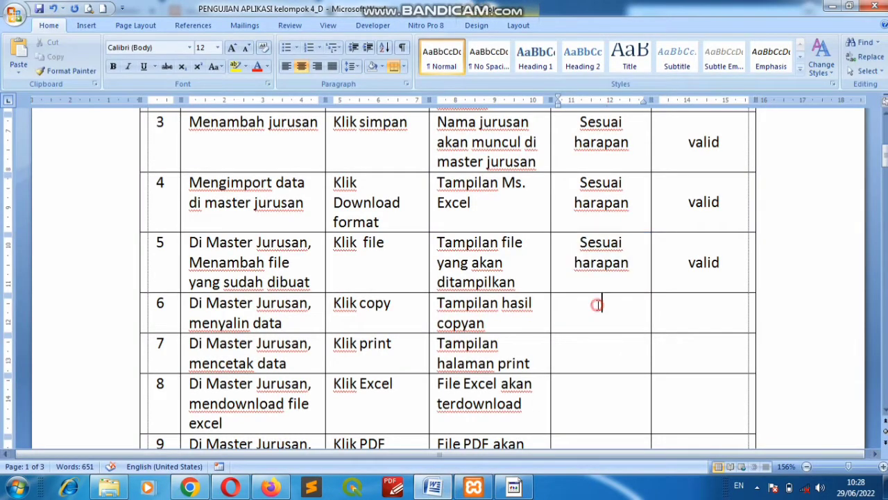
{"action": "left_click", "coordinate": [21, 50]}
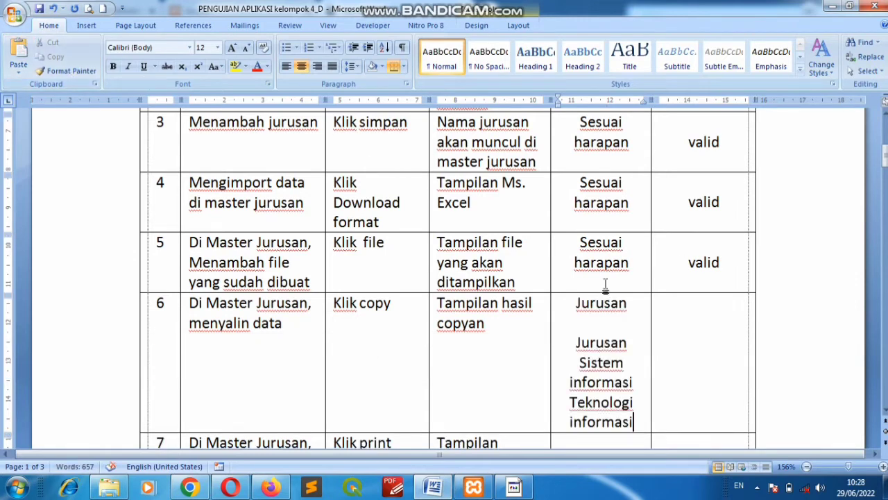
{"action": "left_click_drag", "start_coordinate": [573, 309], "coordinate": [612, 415]}
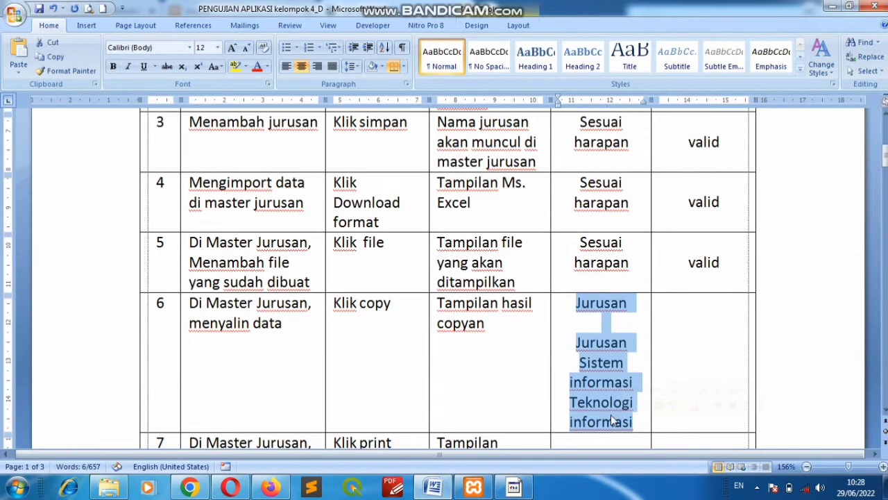
{"action": "left_click", "coordinate": [613, 415]}
{"action": "key", "text": "Delete"}
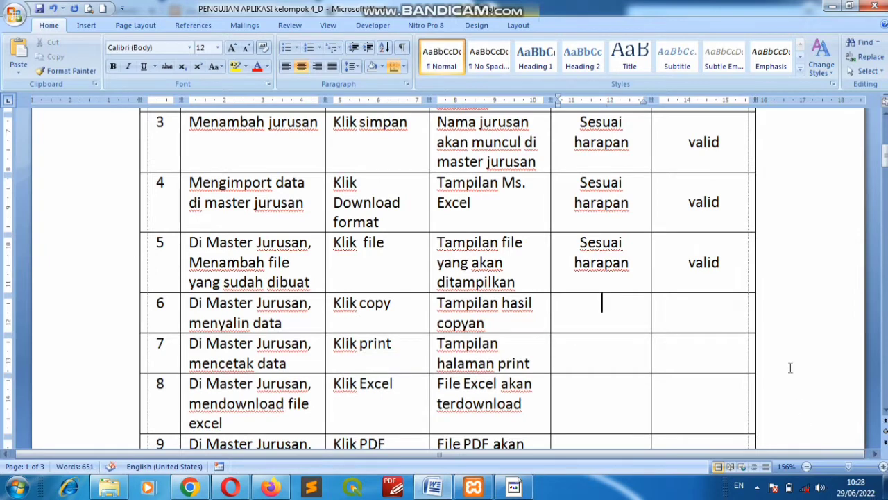
In the Word table, copy "Sesuai harapan" and "valid" from row 5 and paste them into row 6, menyalin data
{"action": "left_click_drag", "start_coordinate": [569, 241], "coordinate": [709, 263]}
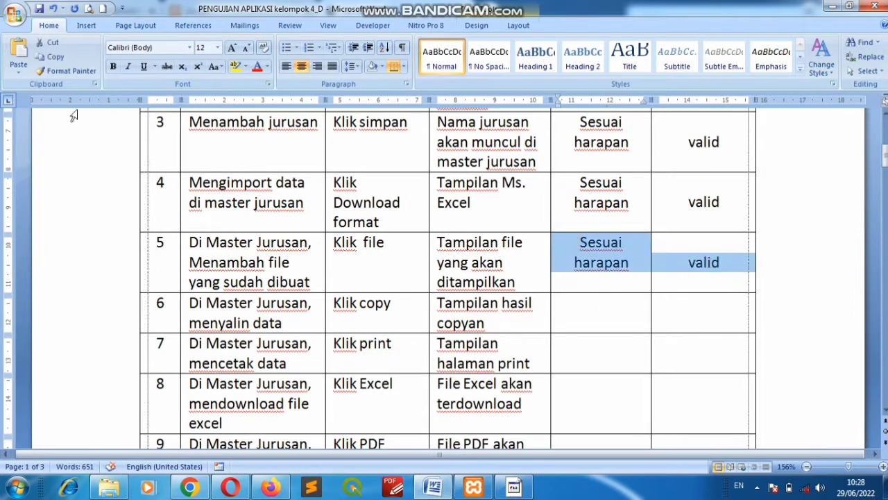
{"action": "left_click", "coordinate": [60, 61]}
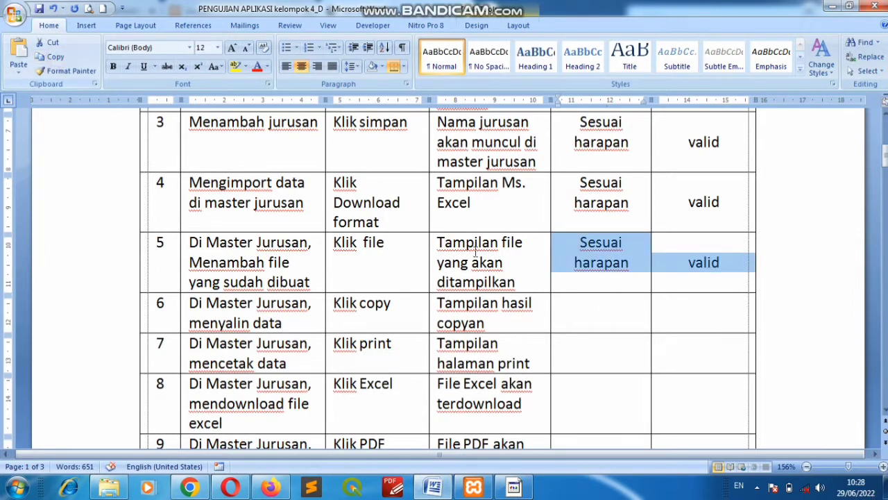
{"action": "left_click", "coordinate": [585, 315]}
{"action": "left_click", "coordinate": [21, 51]}
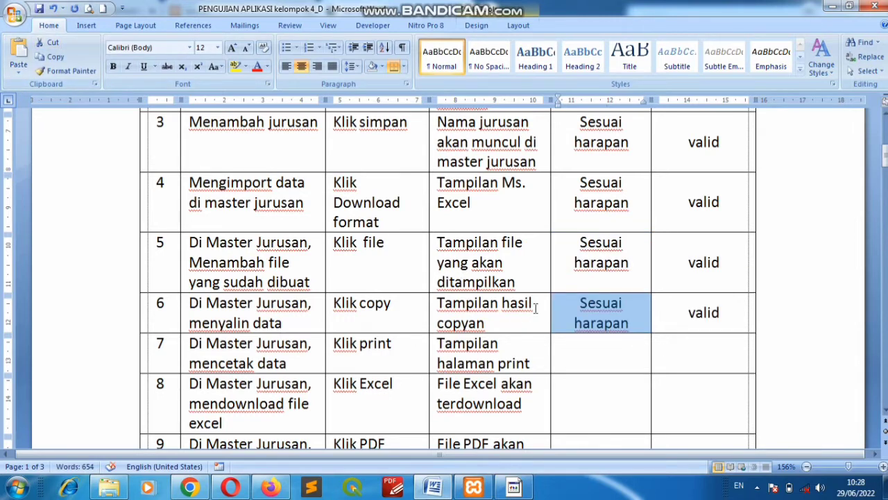
In Chrome, close the extra tab, open the Jurusan table's print preview and cancel it, and return to Word
{"action": "left_click", "coordinate": [188, 487]}
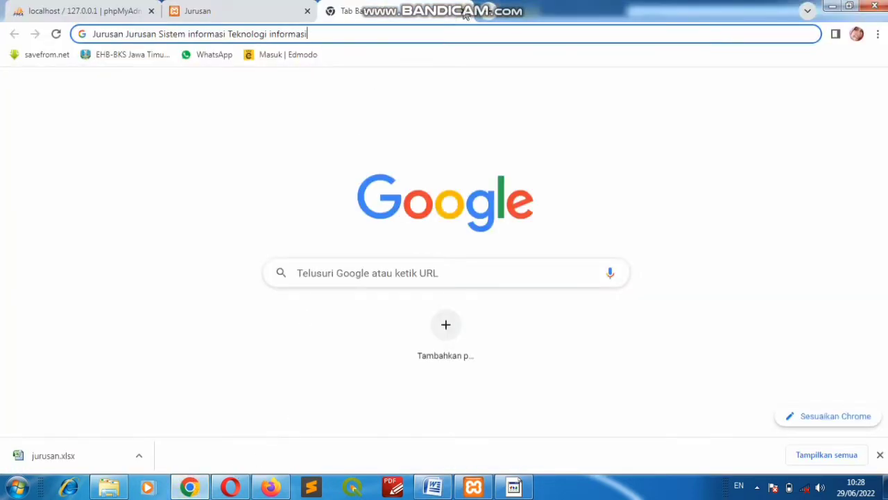
{"action": "left_click", "coordinate": [465, 12]}
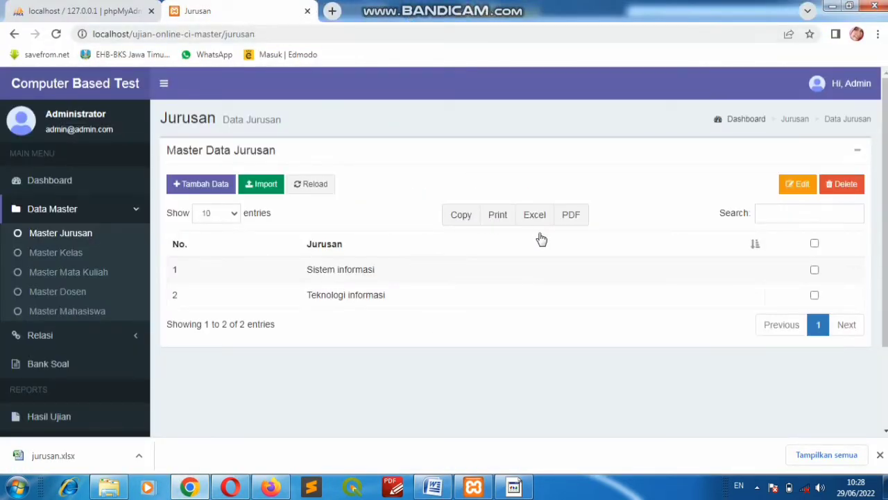
{"action": "left_click", "coordinate": [490, 220]}
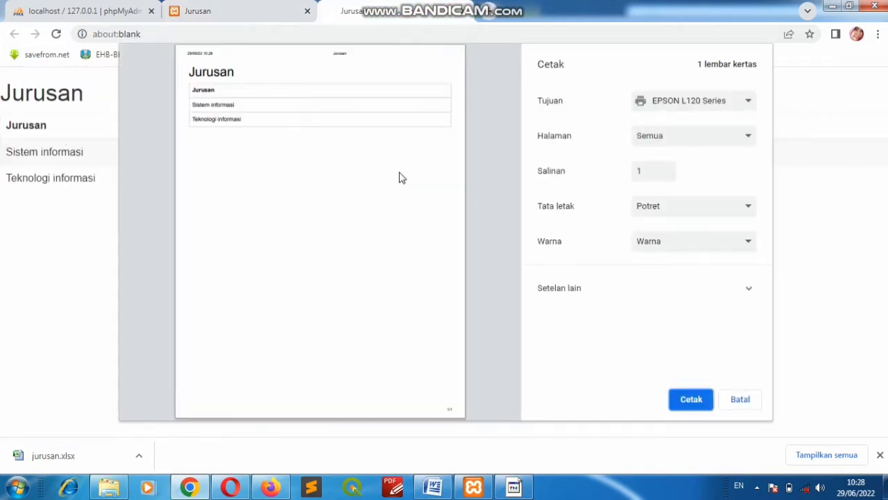
{"action": "left_click", "coordinate": [740, 400]}
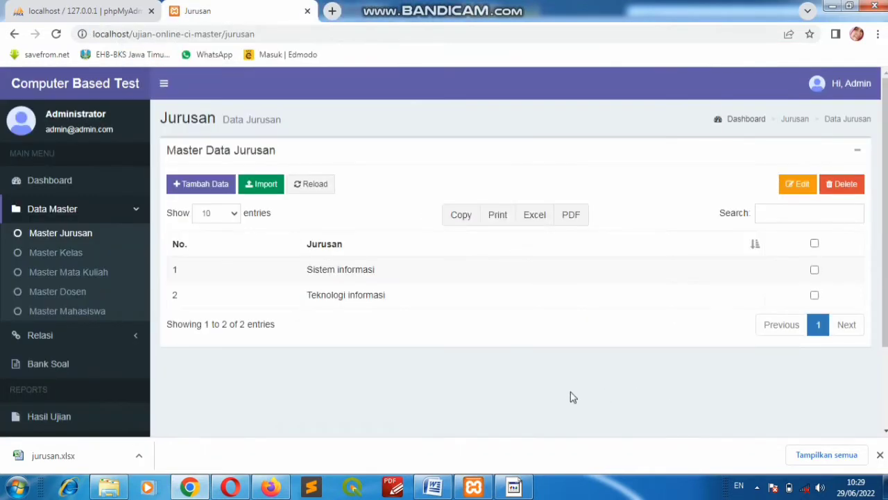
{"action": "left_click", "coordinate": [433, 487]}
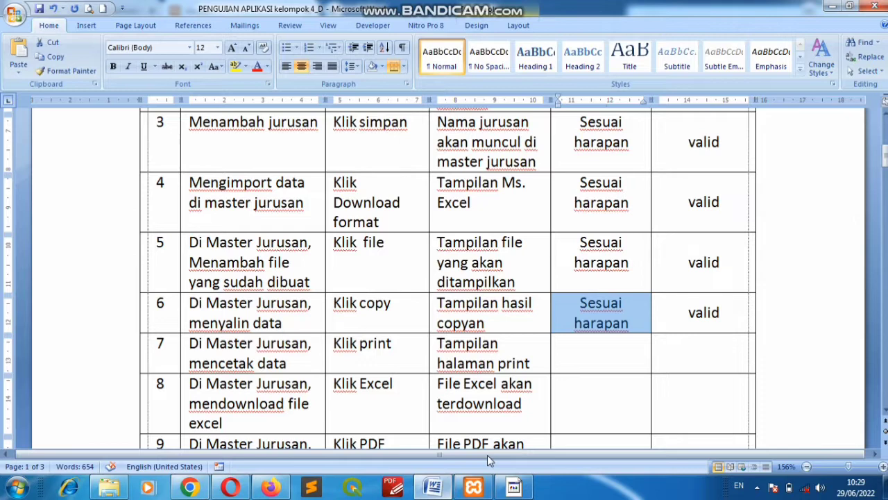
Paste the copied "Sesuai harapan" and "valid" cells into row 7, mencetak data, of the testing table
{"action": "left_click", "coordinate": [596, 355]}
{"action": "left_click", "coordinate": [20, 54]}
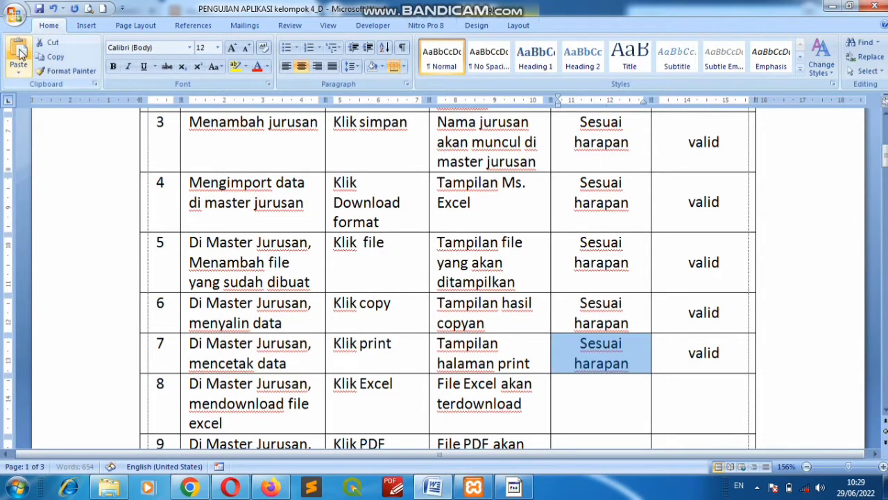
{"action": "scroll", "coordinate": [396, 297], "scroll_direction": "down", "scroll_amount": 2}
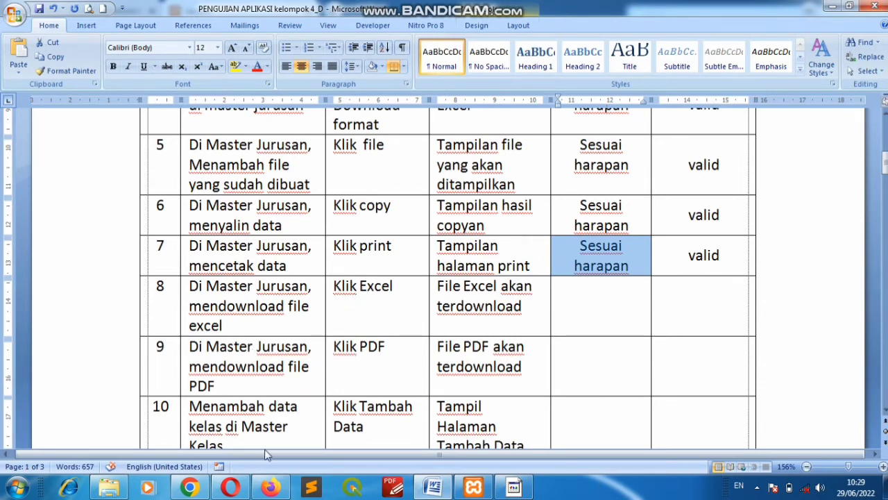
In Chrome, export the Jurusan table to Excel, and view the downloaded workbook from its folder before closing both windows
{"action": "left_click", "coordinate": [189, 487]}
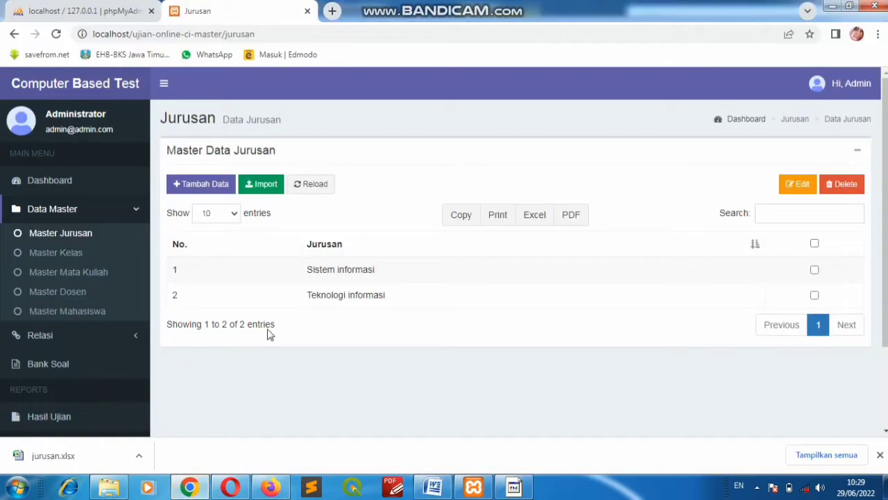
{"action": "left_click", "coordinate": [543, 220]}
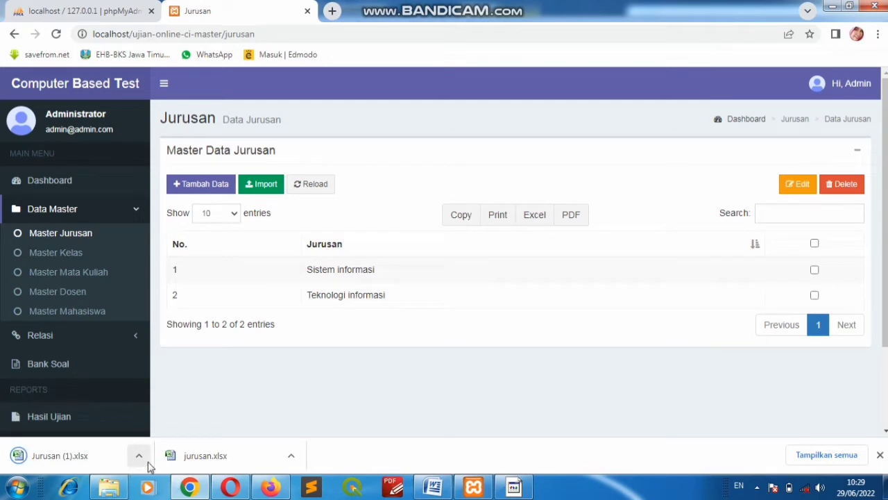
{"action": "left_click", "coordinate": [139, 456]}
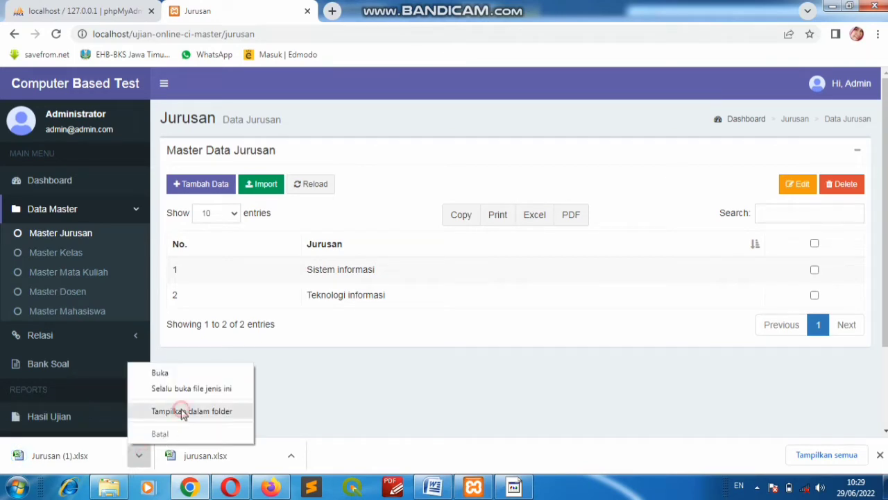
{"action": "left_click", "coordinate": [182, 411]}
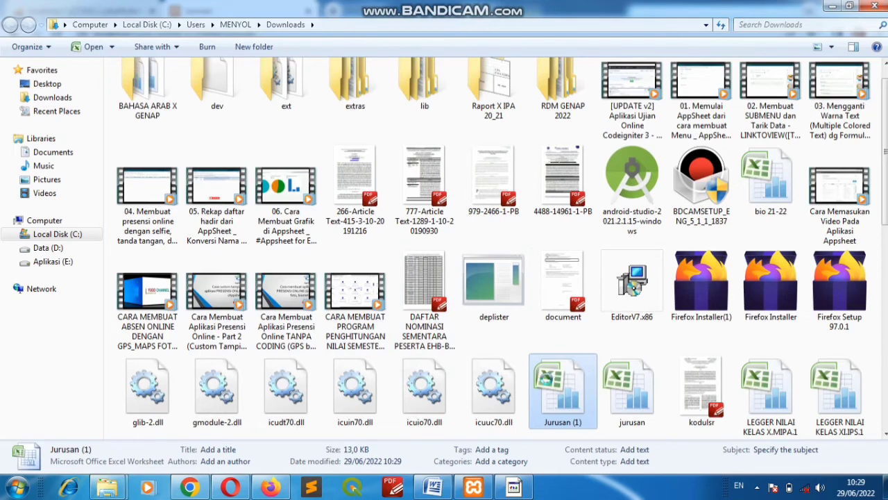
{"action": "double_click", "coordinate": [547, 378]}
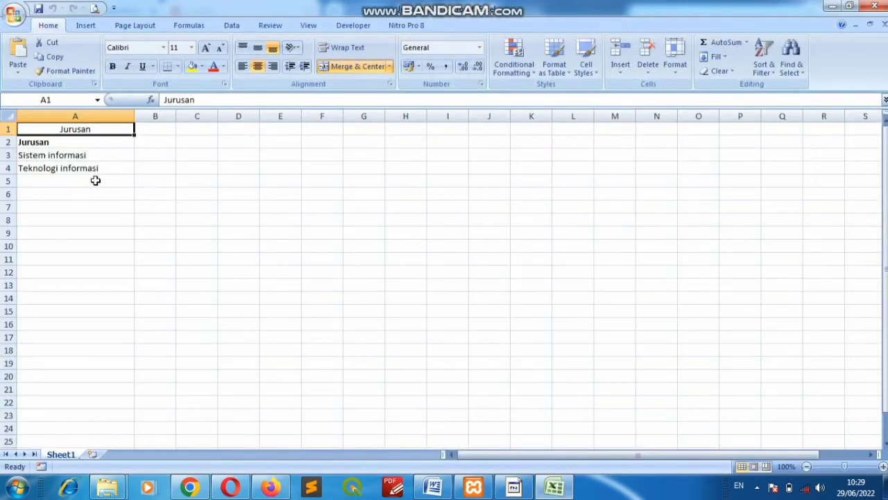
{"action": "left_click", "coordinate": [875, 6]}
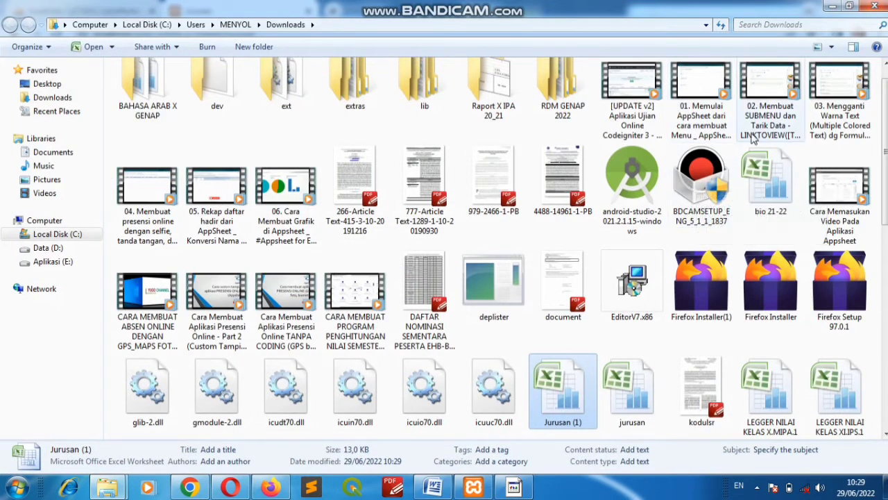
{"action": "left_click", "coordinate": [872, 8]}
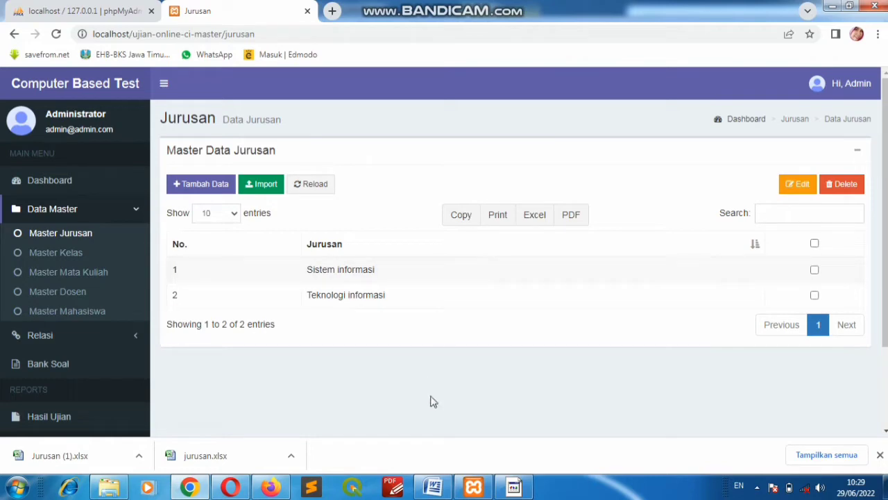
Switch to Word and paste "Sesuai harapan" and "valid" into row 8, mendownload file excel
{"action": "left_click", "coordinate": [433, 488]}
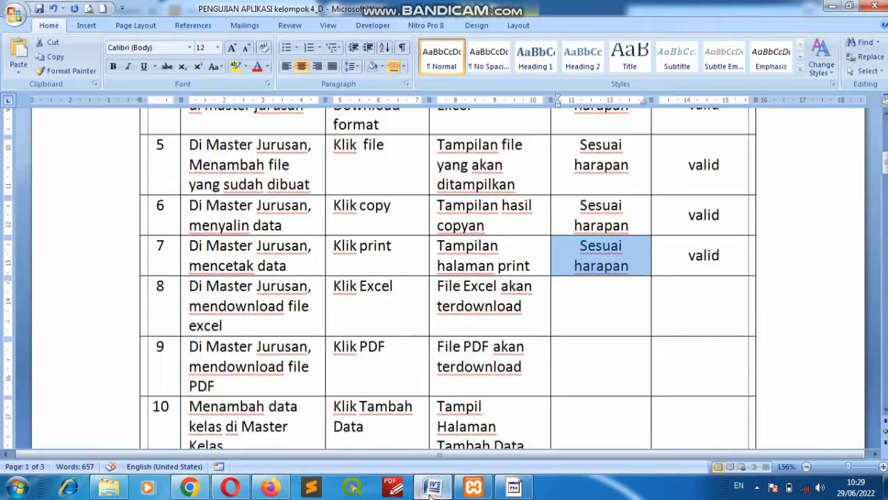
{"action": "left_click", "coordinate": [590, 306]}
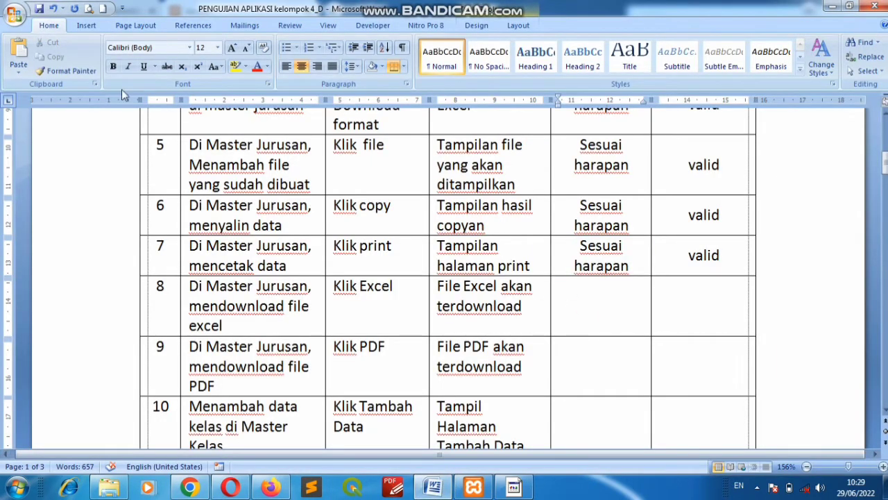
{"action": "left_click", "coordinate": [19, 55]}
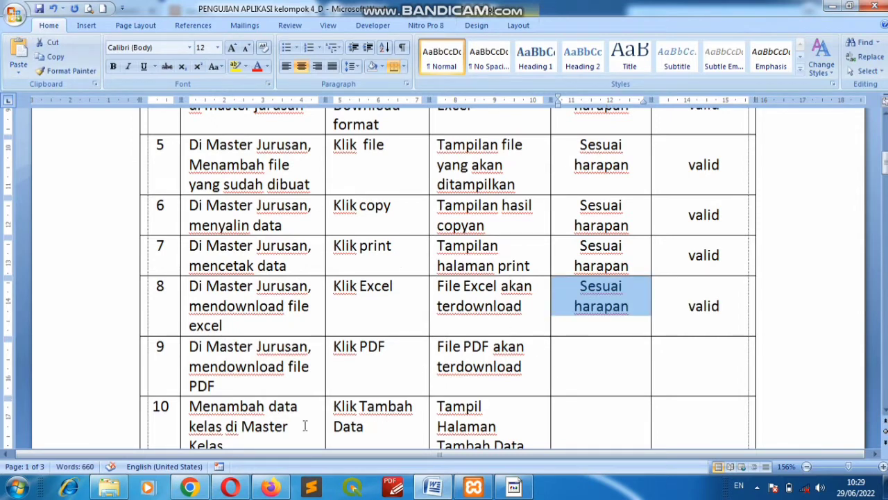
Export the Jurusan table as a PDF in Chrome, and paste "Sesuai harapan" and "valid" into row 9 of the Word table
{"action": "left_click", "coordinate": [189, 487]}
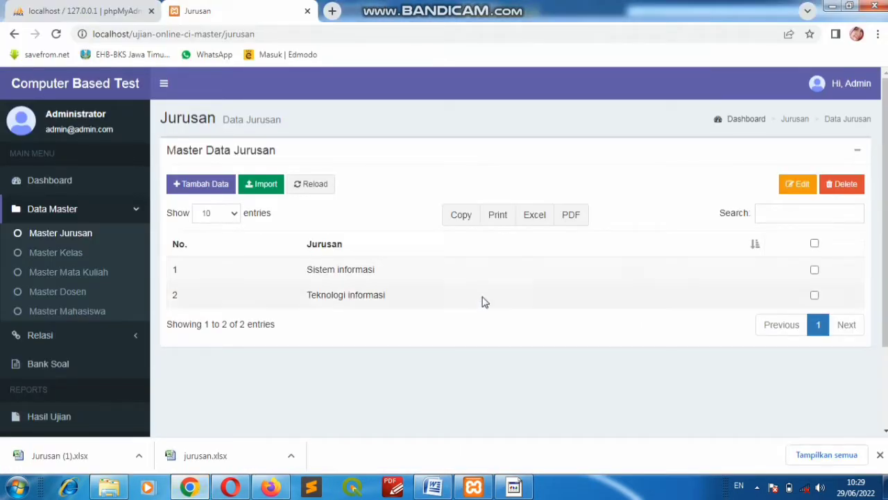
{"action": "left_click", "coordinate": [573, 218]}
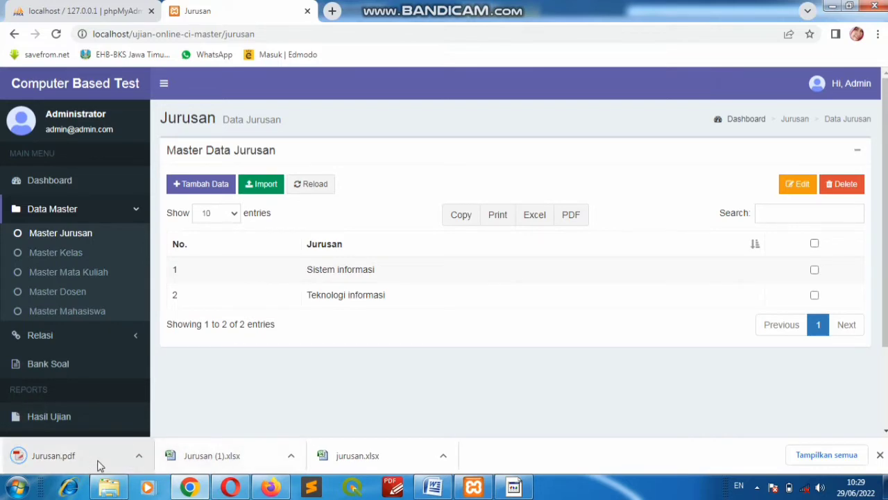
{"action": "left_click", "coordinate": [444, 490]}
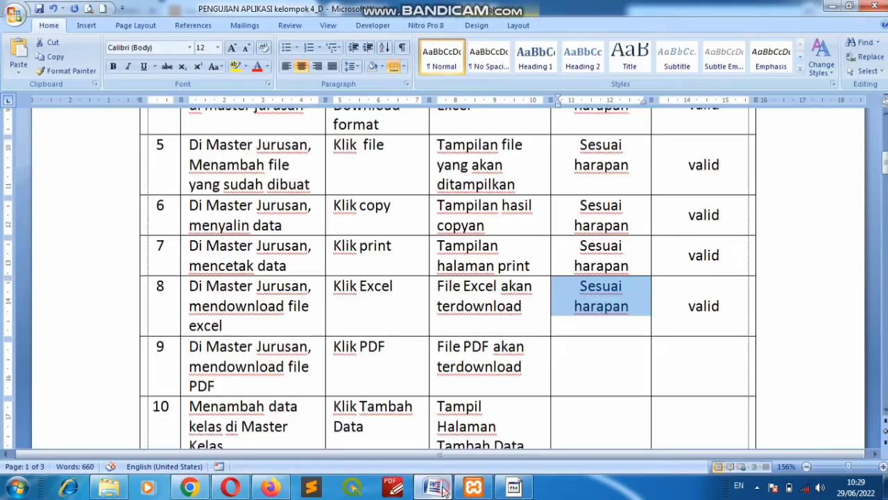
{"action": "left_click", "coordinate": [590, 356]}
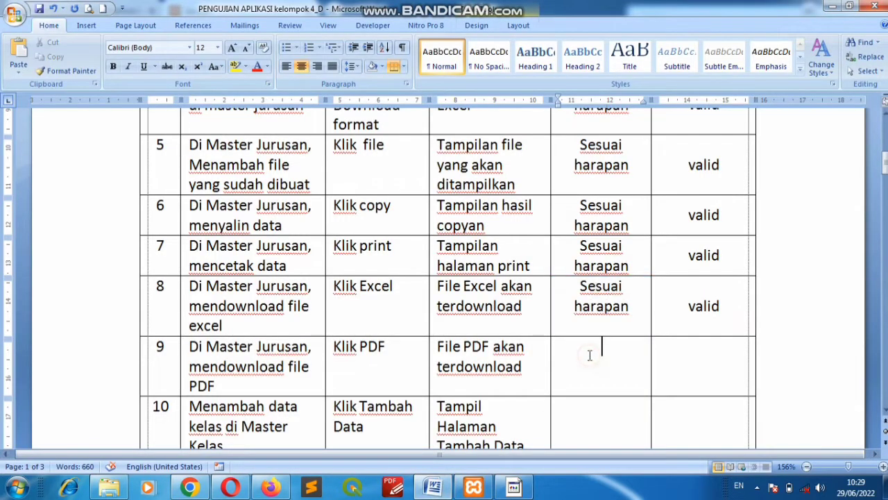
{"action": "left_click", "coordinate": [18, 56]}
{"action": "scroll", "coordinate": [535, 346], "scroll_direction": "down", "scroll_amount": 3}
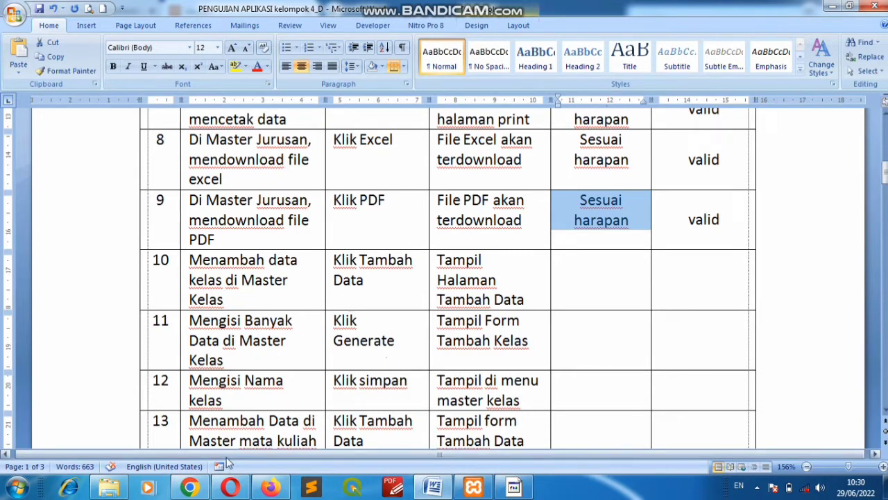
In Chrome, go to the Master Kelas page and bring up its Tambah Data dialog
{"action": "left_click", "coordinate": [189, 488]}
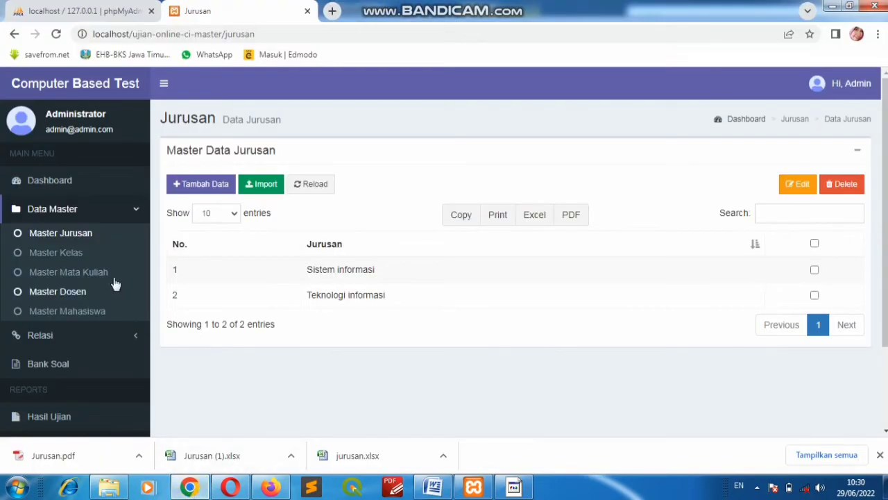
{"action": "left_click", "coordinate": [75, 254]}
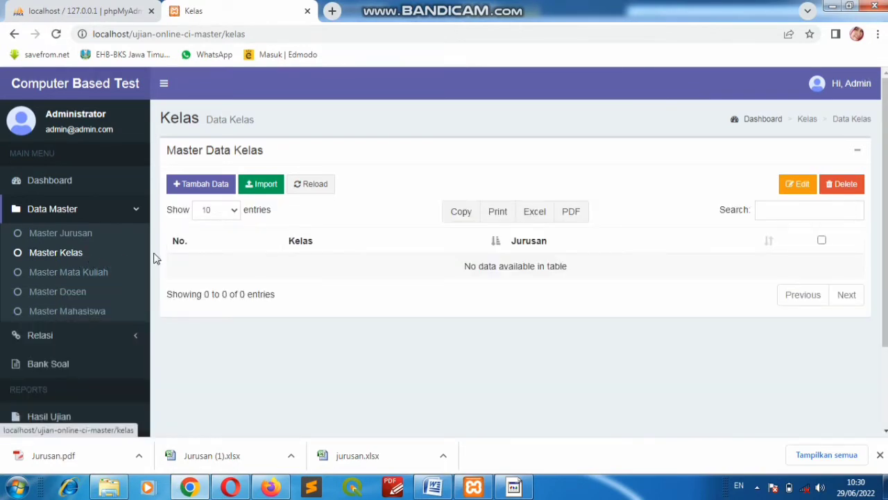
{"action": "left_click", "coordinate": [204, 185]}
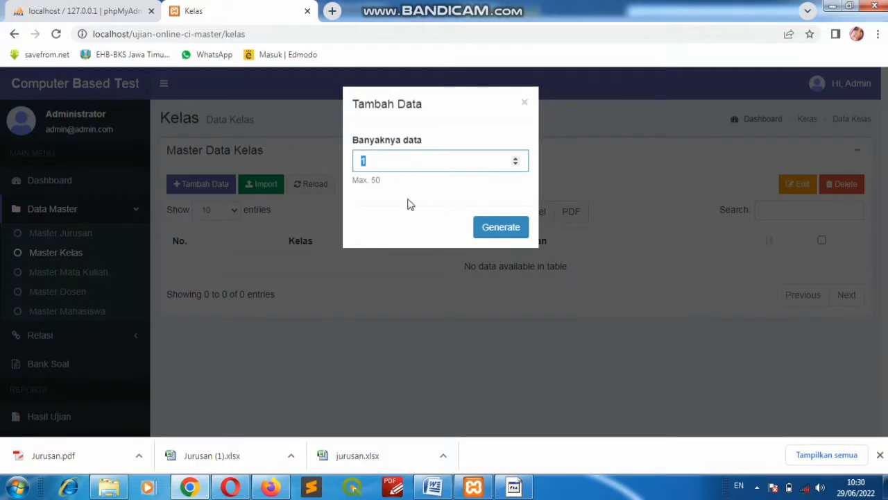
Switch to Word and paste "Sesuai harapan" and "valid" into row 10, Menambah data kelas di Master Kelas
{"action": "left_click", "coordinate": [433, 487]}
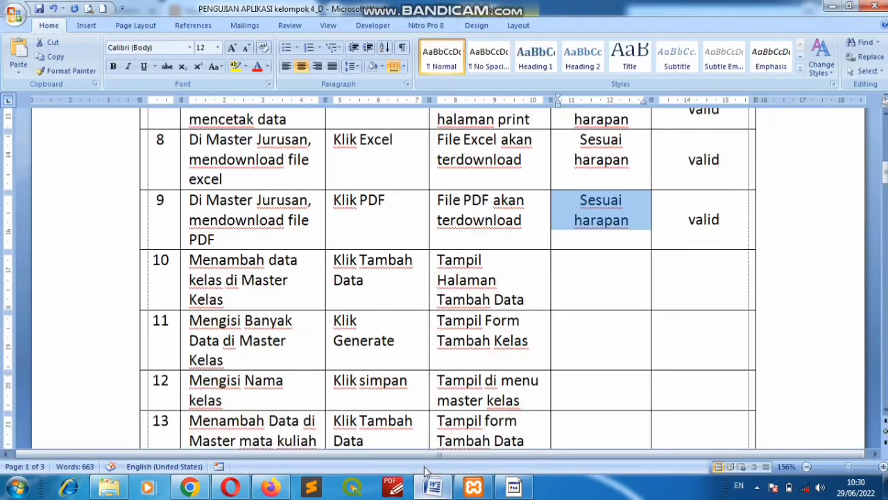
{"action": "left_click", "coordinate": [598, 274]}
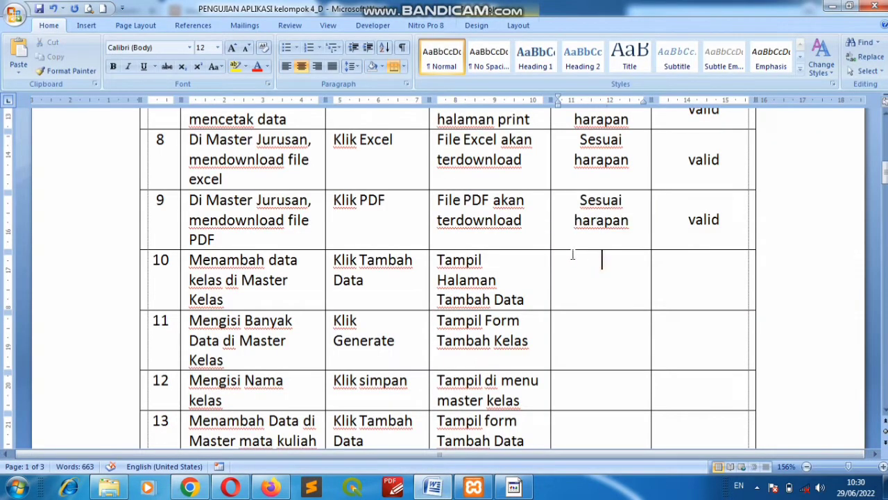
{"action": "left_click", "coordinate": [19, 56]}
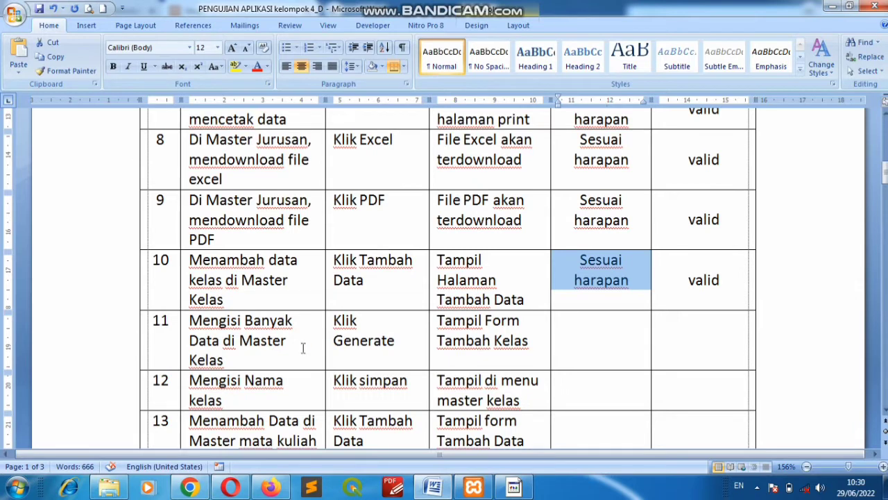
Generate a Tambah Kelas form for 2 entries in Chrome, and paste "Sesuai harapan" and "valid" into row 11 of the Word table
{"action": "left_click", "coordinate": [189, 488]}
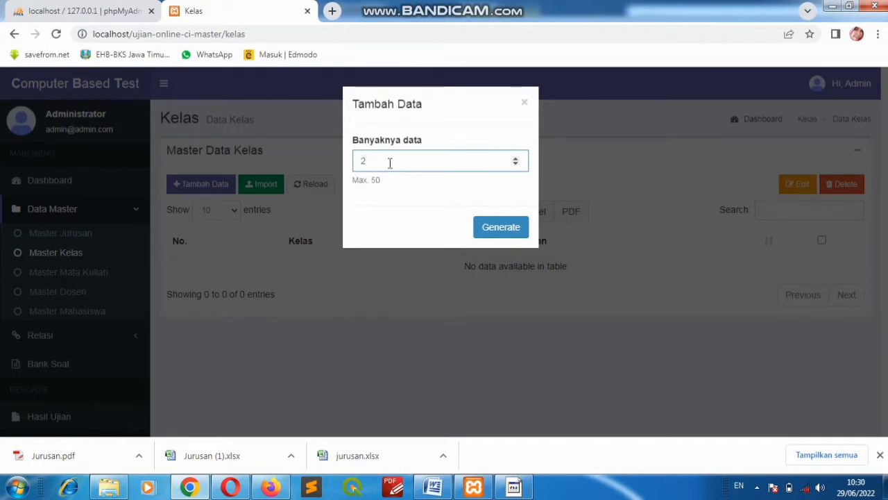
{"action": "left_click", "coordinate": [491, 231]}
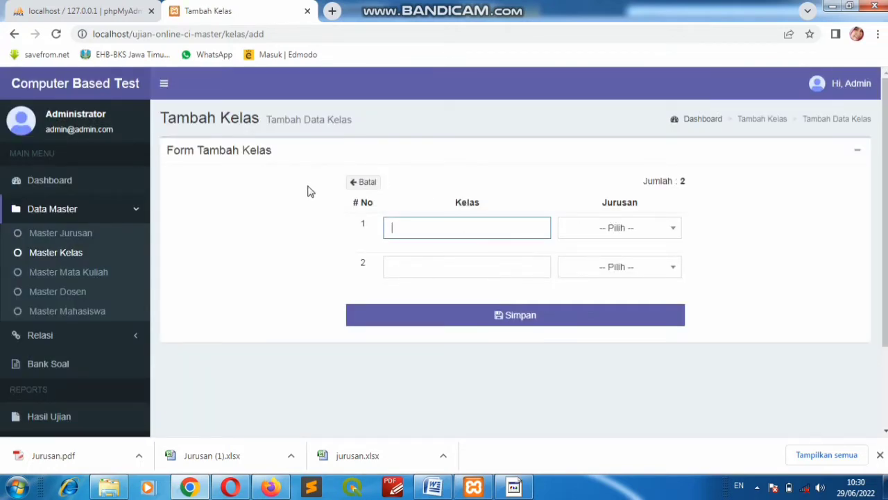
{"action": "left_click", "coordinate": [442, 491]}
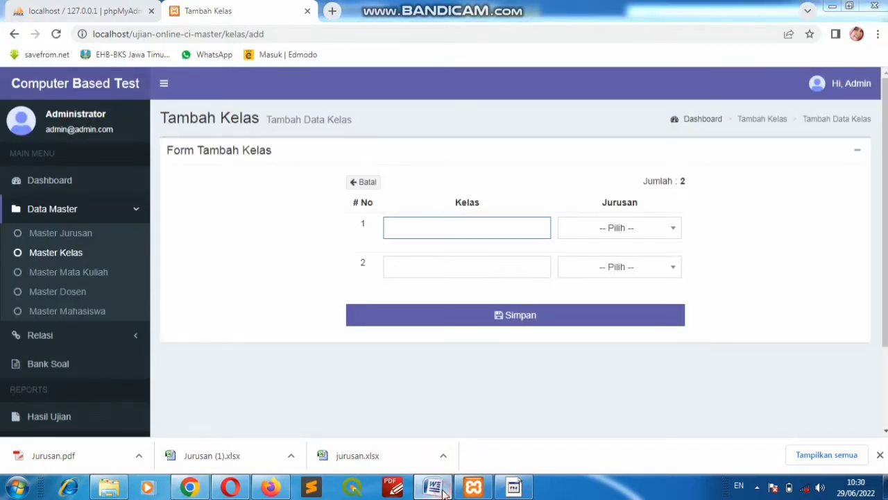
{"action": "left_click", "coordinate": [573, 331]}
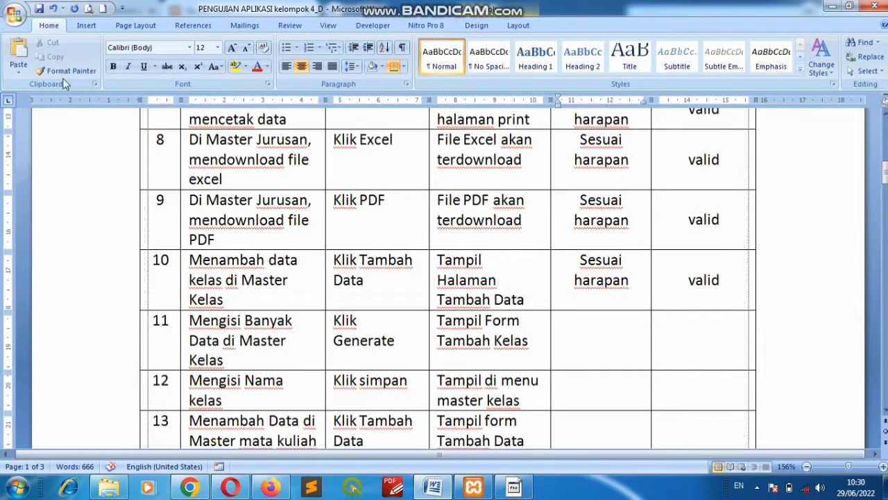
{"action": "left_click", "coordinate": [19, 55]}
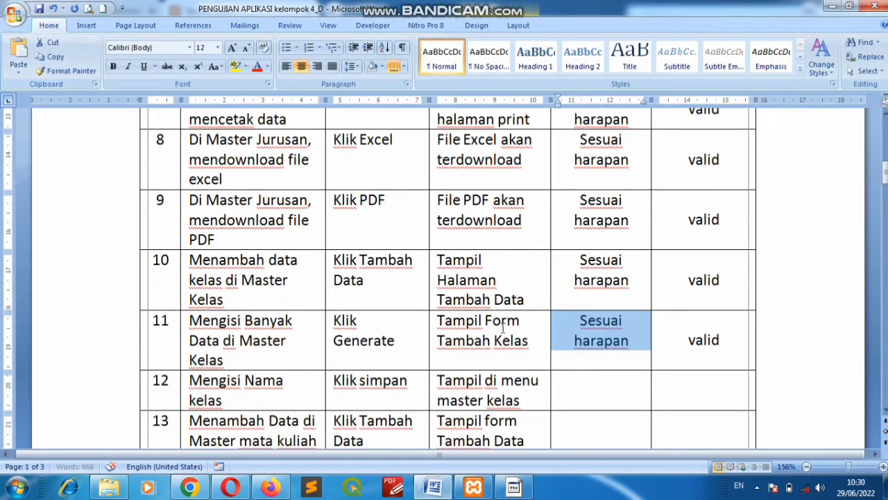
{"action": "scroll", "coordinate": [503, 326], "scroll_direction": "down", "scroll_amount": 3}
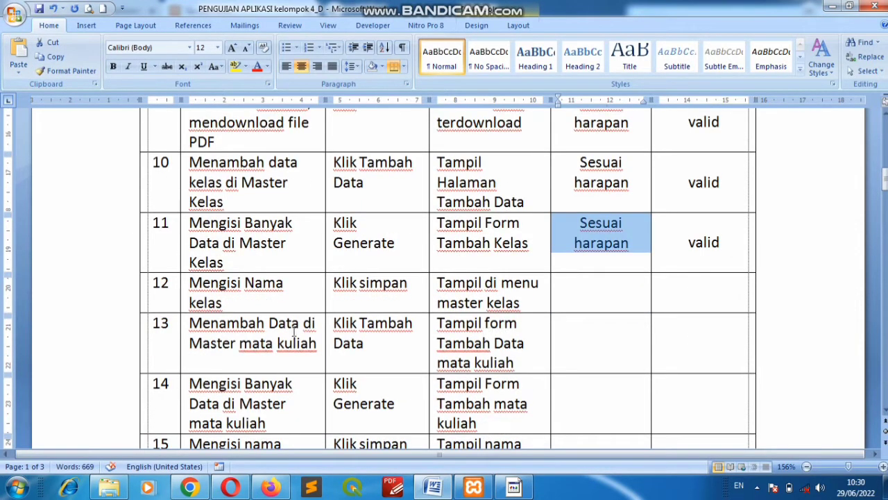
In Chrome, save two Kelas entries: 11.12.1A under Sistem informasi and 12.13.1B under Teknologi informasi
{"action": "left_click", "coordinate": [192, 488]}
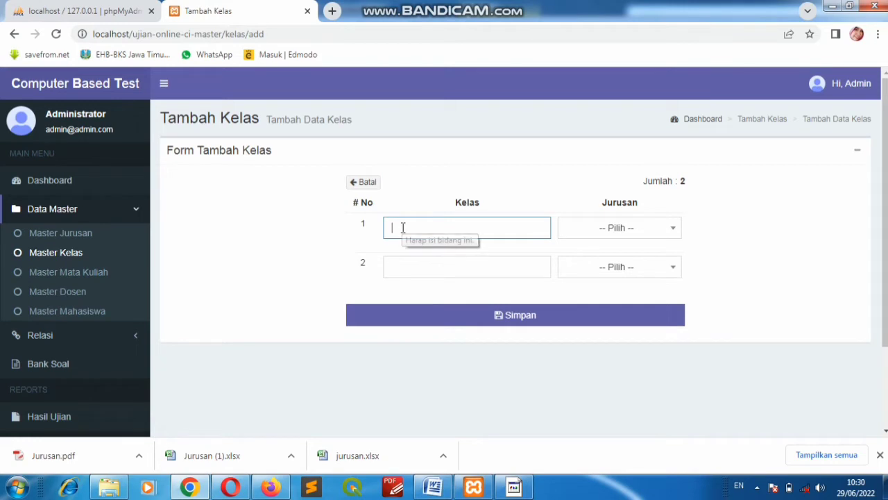
{"action": "type", "text": "11.12.1A"}
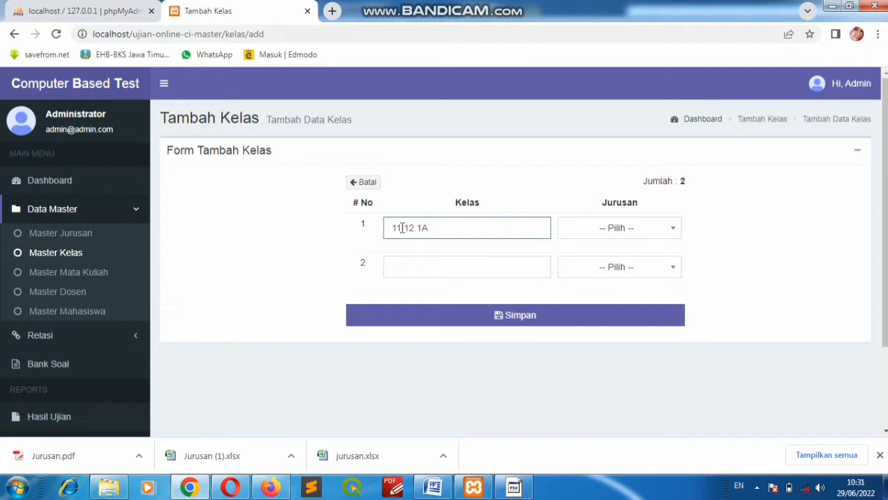
{"action": "left_click", "coordinate": [633, 231]}
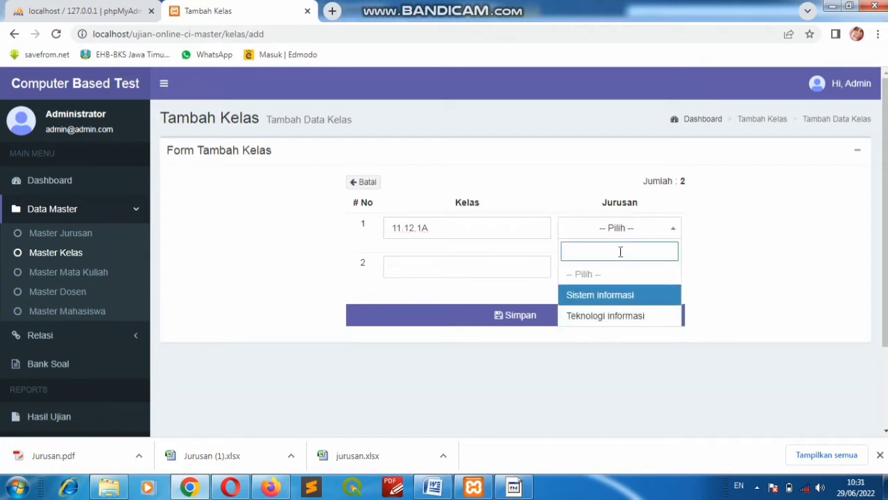
{"action": "left_click", "coordinate": [617, 296]}
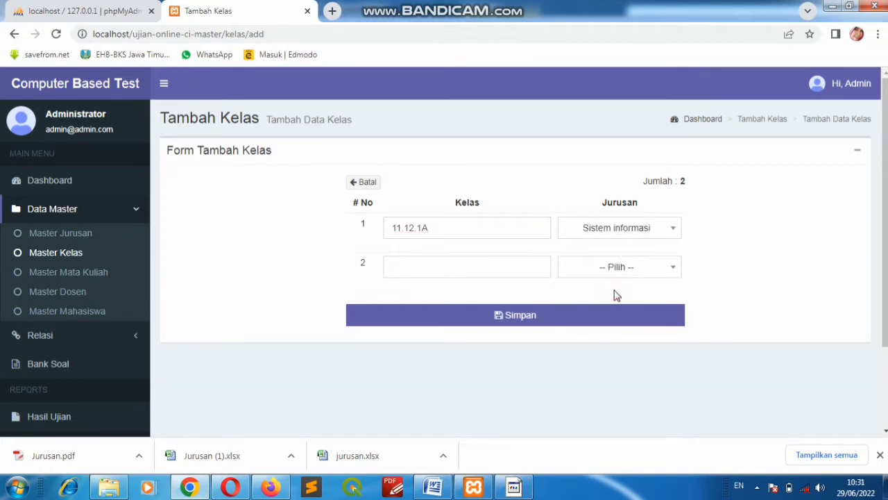
{"action": "left_click", "coordinate": [414, 268]}
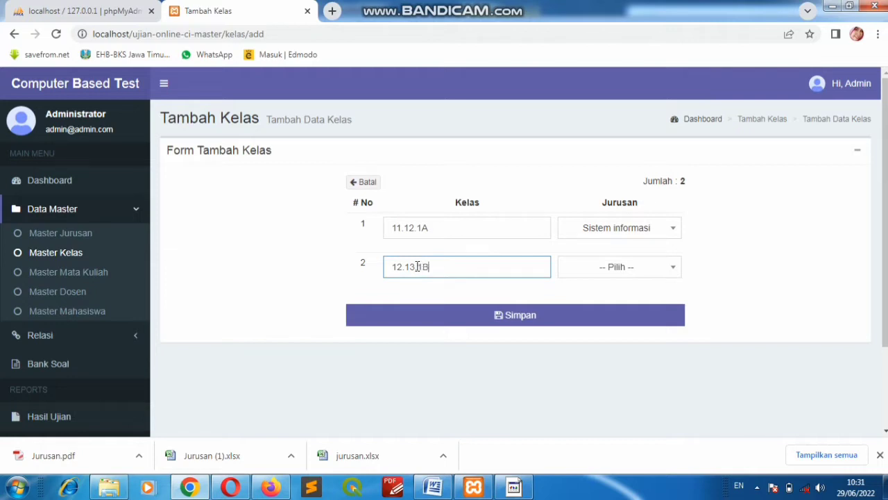
{"action": "left_click", "coordinate": [643, 267]}
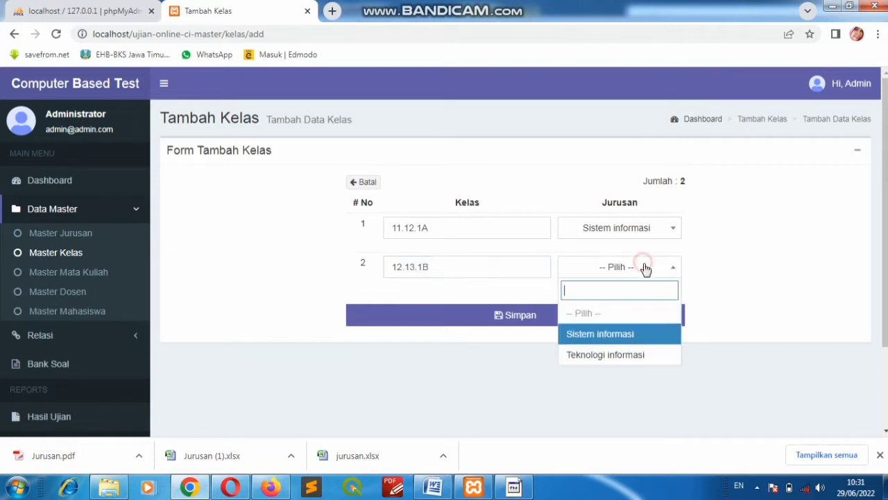
{"action": "left_click", "coordinate": [632, 356]}
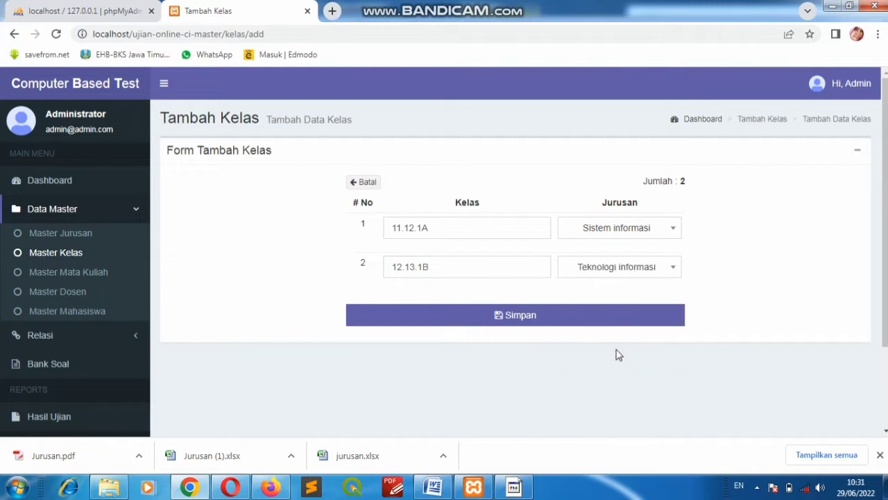
{"action": "left_click", "coordinate": [529, 316]}
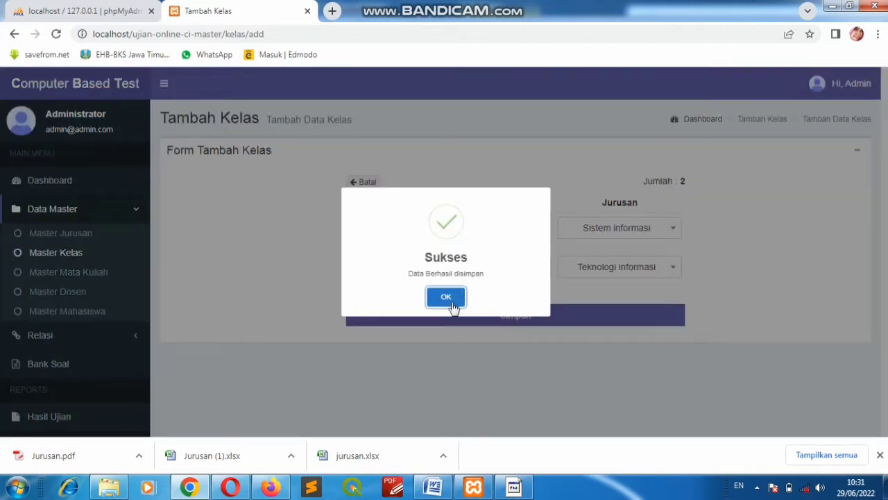
{"action": "left_click", "coordinate": [452, 303]}
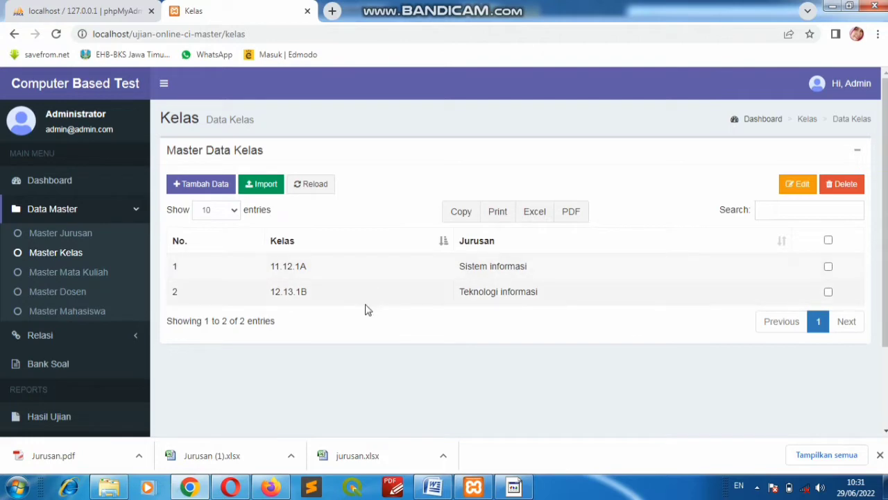
Switch to Word and paste "Sesuai harapan" and "valid" into row 12, Mengisi Nama kelas
{"action": "left_click", "coordinate": [439, 483]}
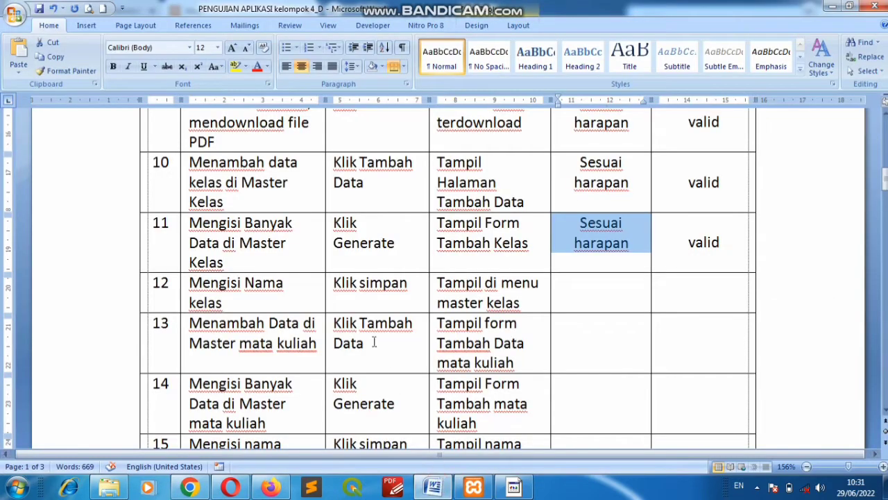
{"action": "left_click", "coordinate": [592, 281]}
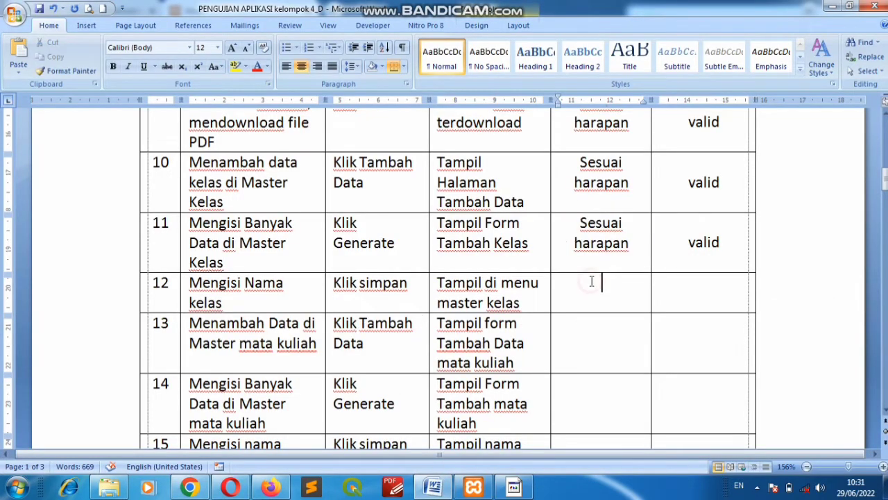
{"action": "left_click", "coordinate": [21, 47]}
In Chrome, go to the Master Mata Kuliah page and bring up its Tambah Data dialog
{"action": "scroll", "coordinate": [366, 271], "scroll_direction": "down", "scroll_amount": 1}
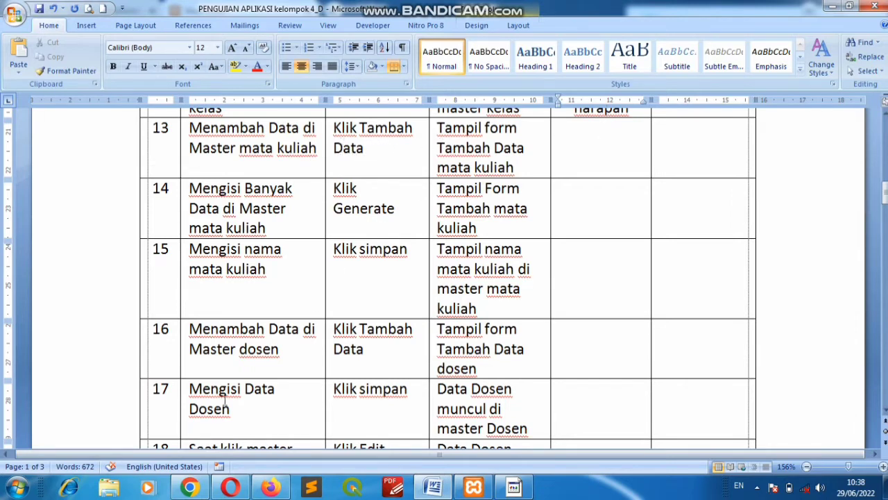
{"action": "mouse_move", "coordinate": [198, 490]}
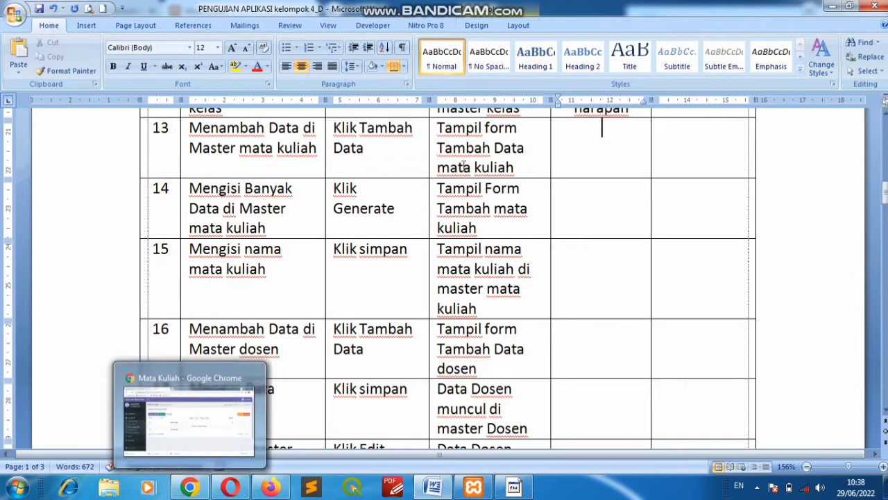
{"action": "left_click", "coordinate": [198, 490]}
{"action": "left_click", "coordinate": [97, 276]}
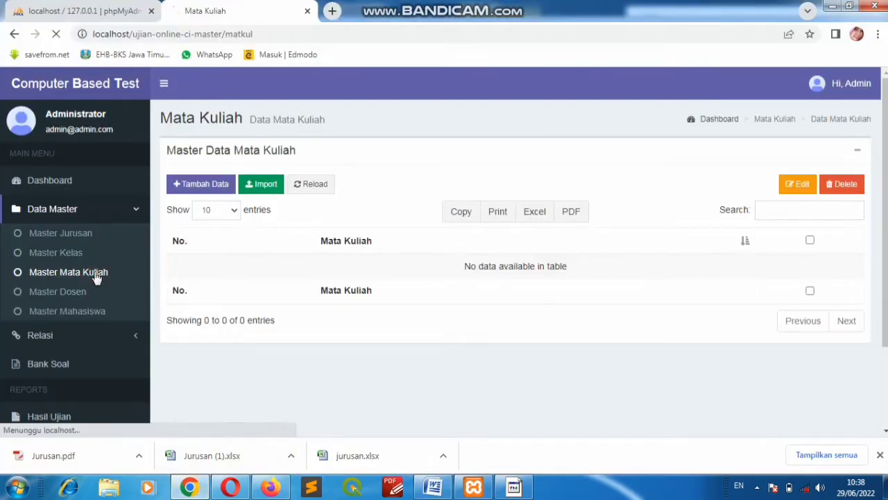
{"action": "left_click", "coordinate": [211, 190]}
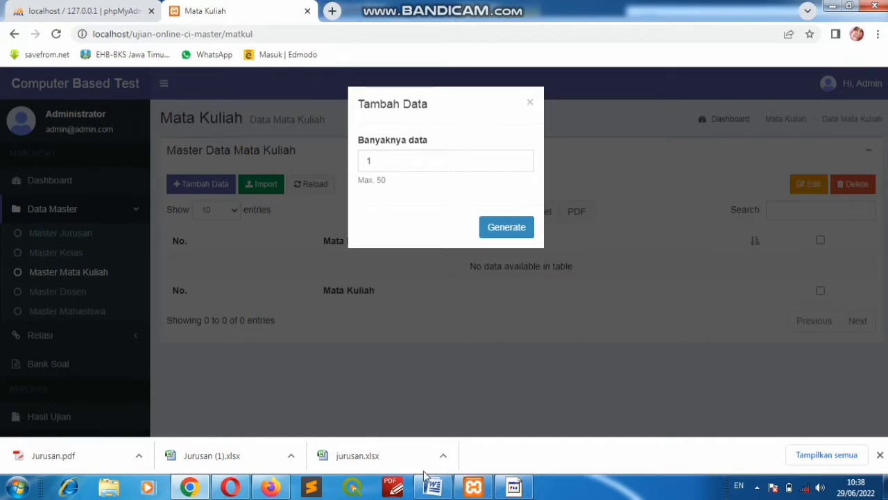
In Word, copy row 12's "Sesuai harapan" and "valid" results into row 13, Menambah Data di Master mata kuliah
{"action": "left_click", "coordinate": [433, 488]}
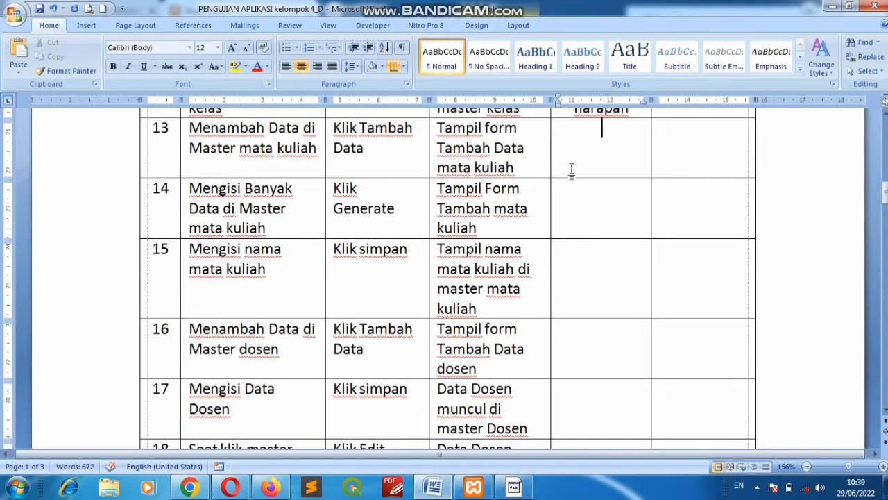
{"action": "scroll", "coordinate": [572, 170], "scroll_direction": "up", "scroll_amount": 1}
{"action": "left_click_drag", "start_coordinate": [565, 135], "coordinate": [668, 145]}
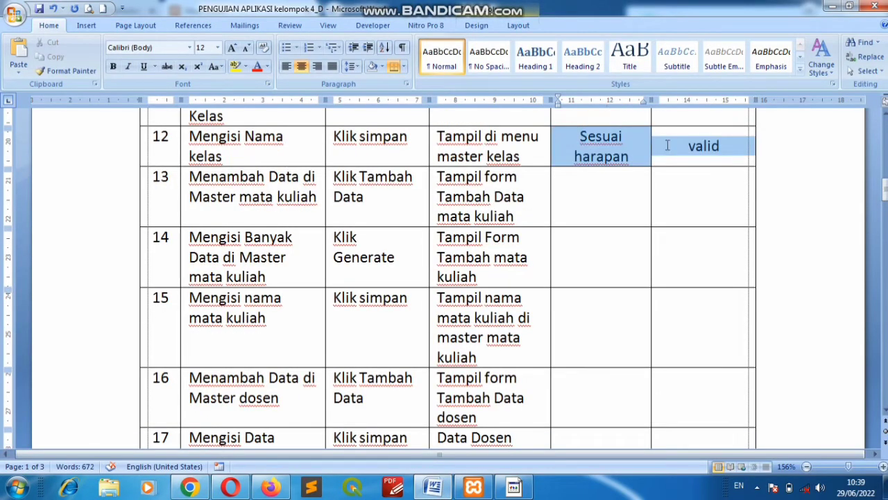
{"action": "left_click", "coordinate": [56, 56]}
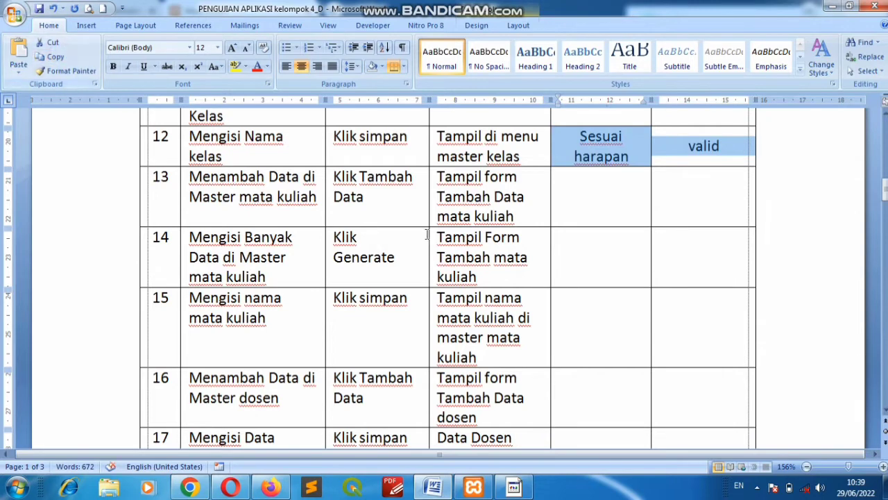
{"action": "left_click", "coordinate": [595, 188]}
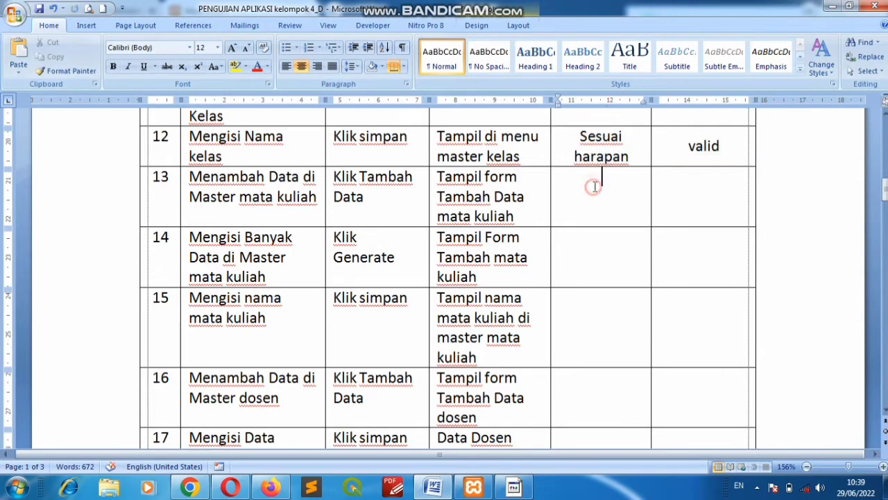
{"action": "left_click", "coordinate": [19, 50]}
Switch to Chrome and generate a Tambah Mata Kuliah form for 2 entries
{"action": "scroll", "coordinate": [303, 250], "scroll_direction": "down", "scroll_amount": 1}
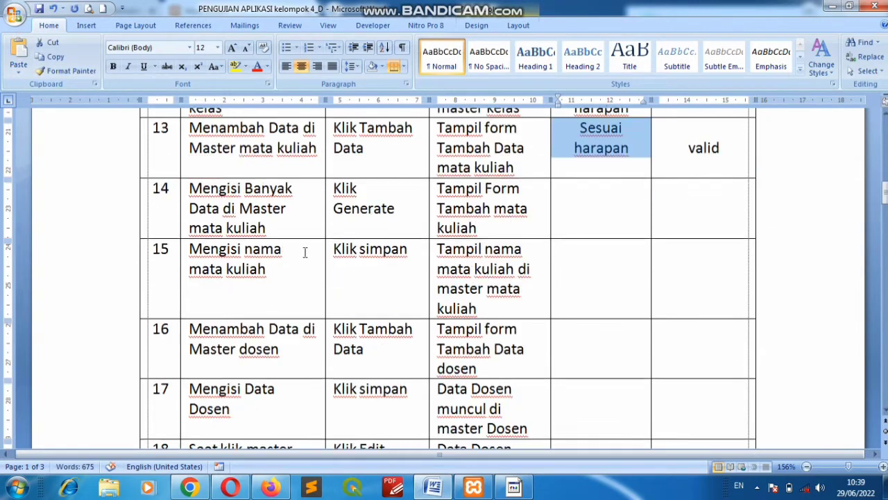
{"action": "scroll", "coordinate": [242, 219], "scroll_direction": "down", "scroll_amount": 1}
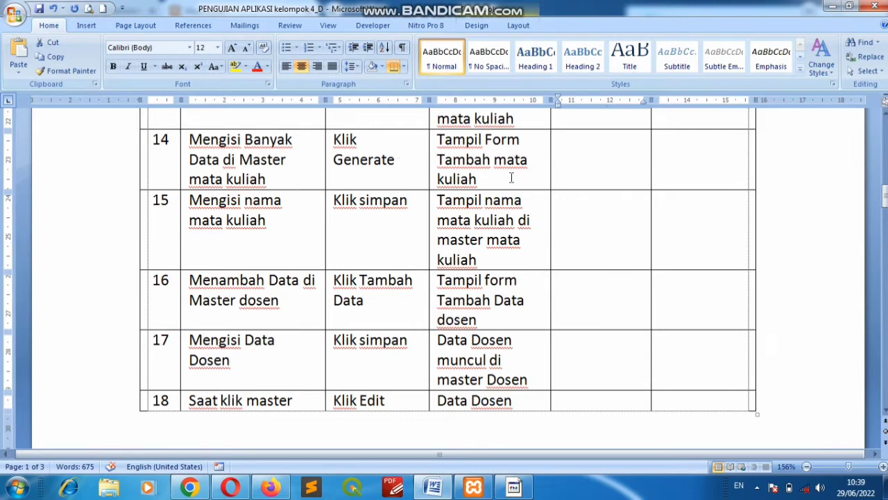
{"action": "left_click", "coordinate": [189, 488]}
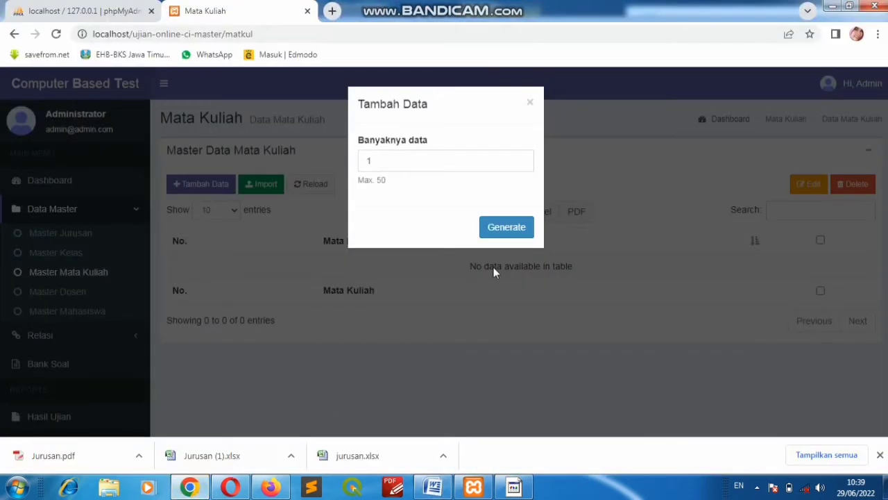
{"action": "left_click", "coordinate": [521, 158]}
{"action": "left_click", "coordinate": [507, 228]}
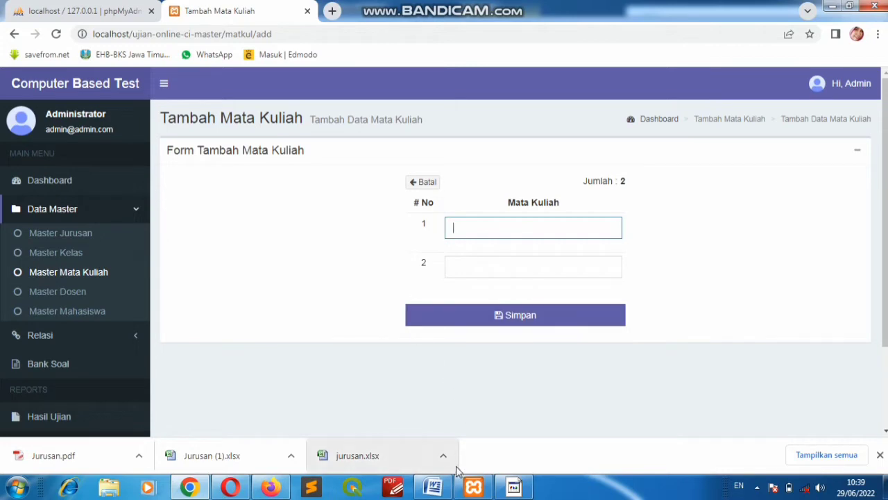
Switch to Word and paste "Sesuai harapan" and "valid" into row 14, Mengisi Banyak Data di Master mata kuliah
{"action": "left_click", "coordinate": [433, 486]}
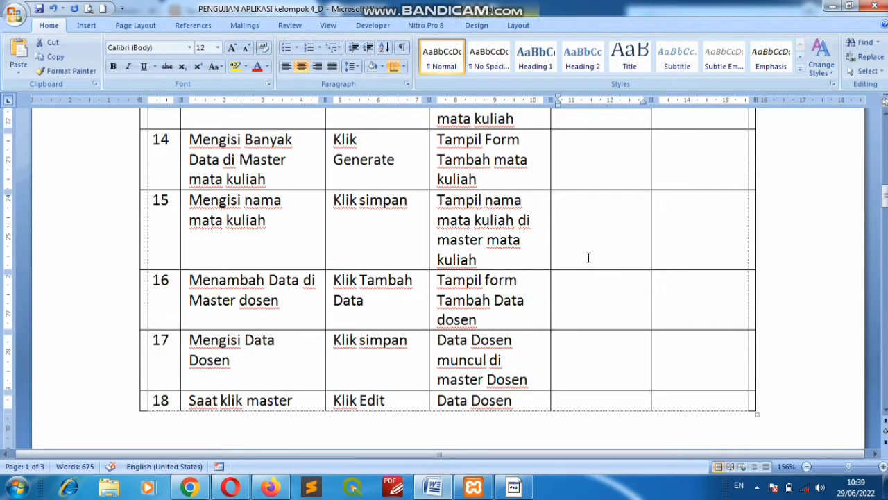
{"action": "scroll", "coordinate": [584, 254], "scroll_direction": "up", "scroll_amount": 1}
{"action": "left_click", "coordinate": [589, 192]}
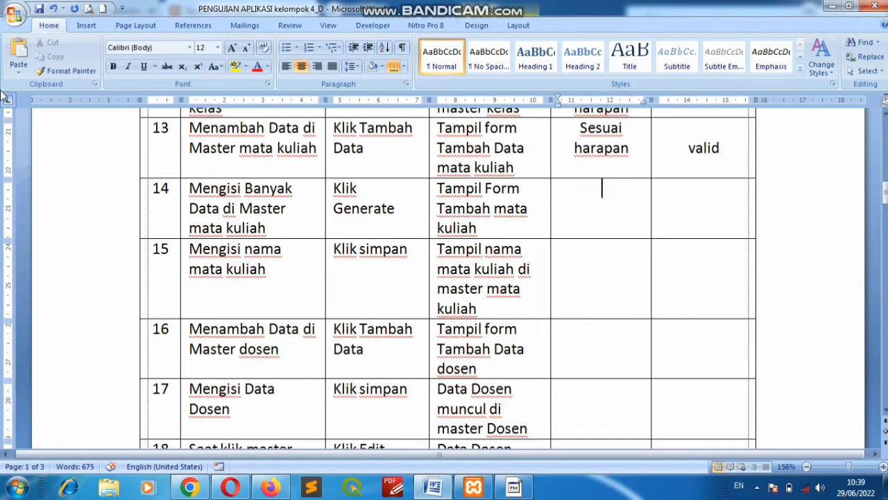
{"action": "left_click", "coordinate": [19, 56]}
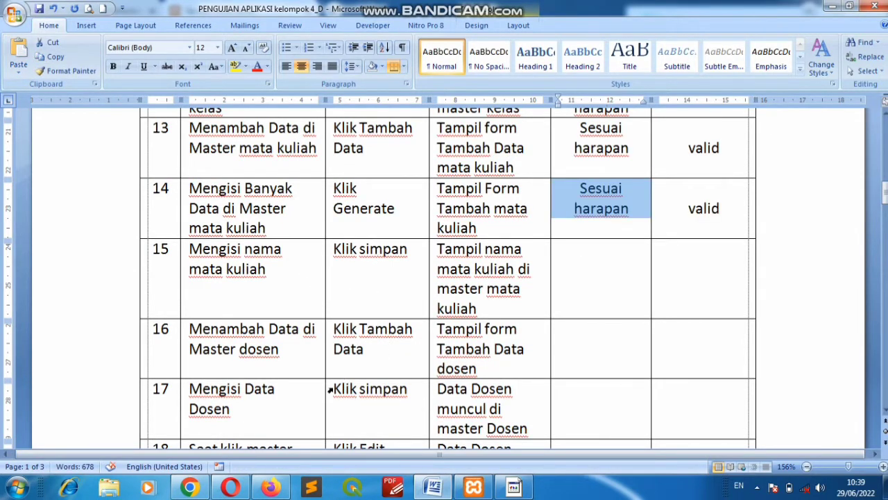
In Chrome, enter Bahasa Indonesia and Matematika as the two Mata Kuliah entries and save them
{"action": "left_click", "coordinate": [188, 486]}
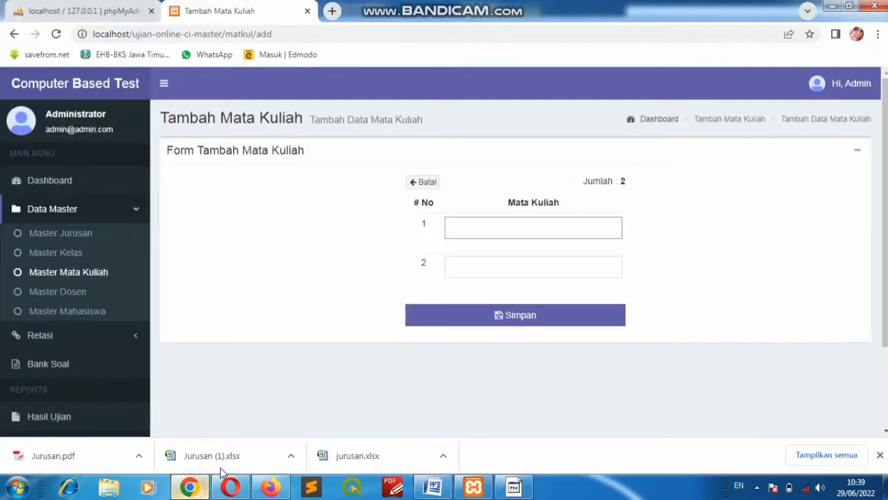
{"action": "left_click", "coordinate": [465, 233]}
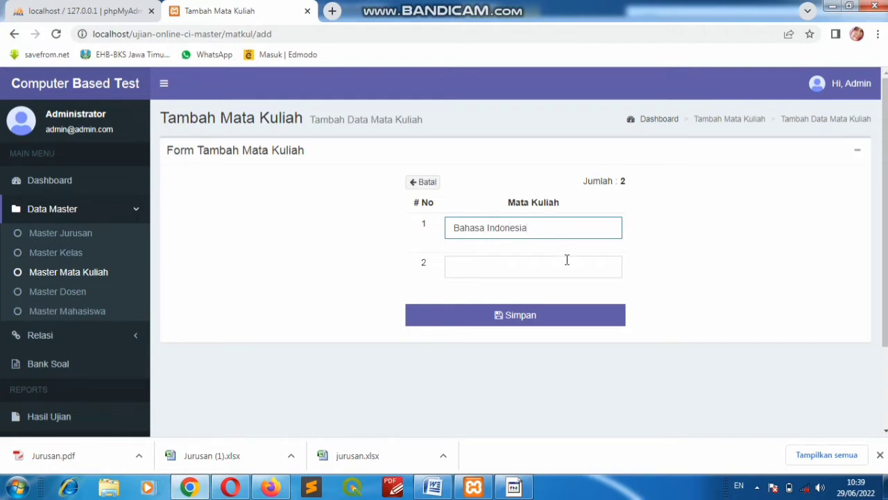
{"action": "left_click", "coordinate": [530, 320]}
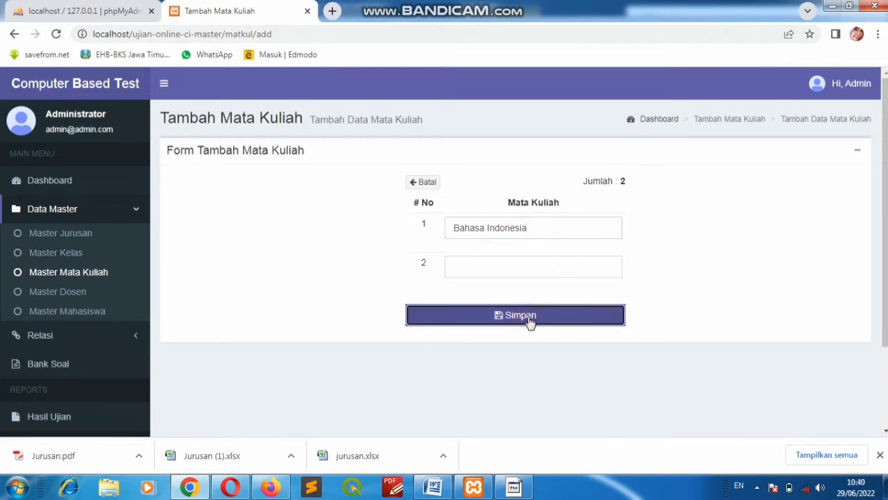
{"action": "left_click", "coordinate": [518, 268]}
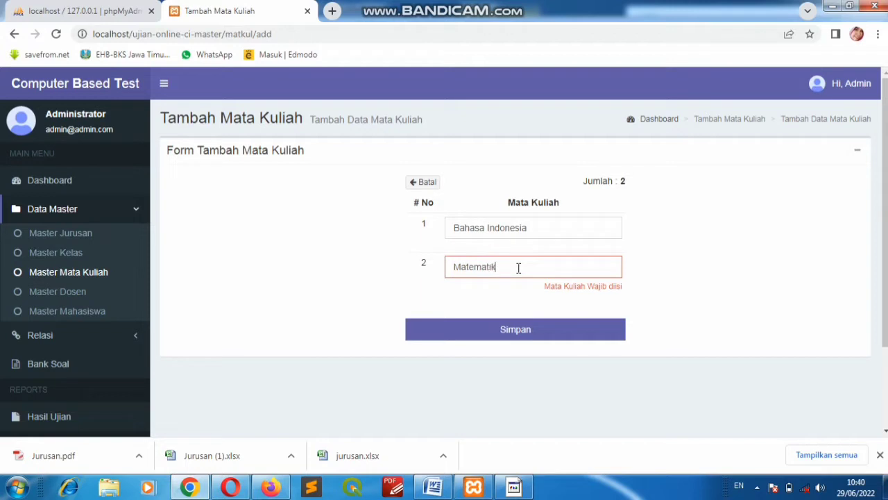
{"action": "type", "text": "Matematika"}
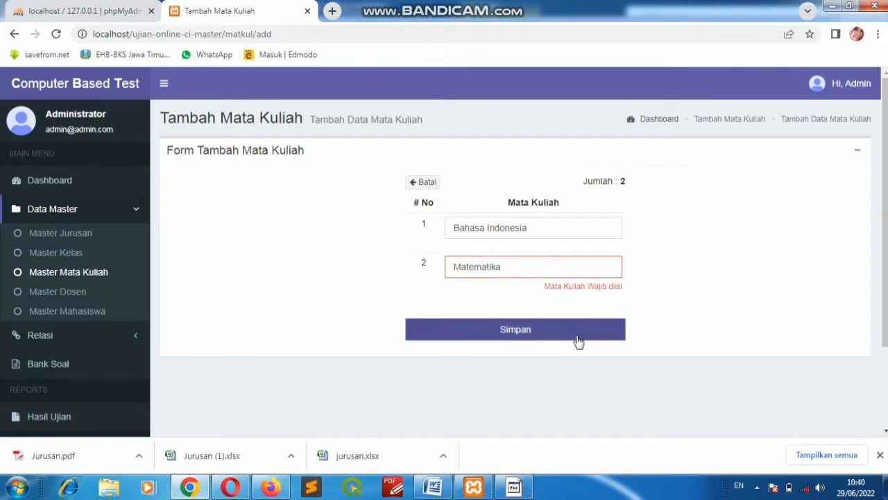
{"action": "left_click", "coordinate": [575, 339]}
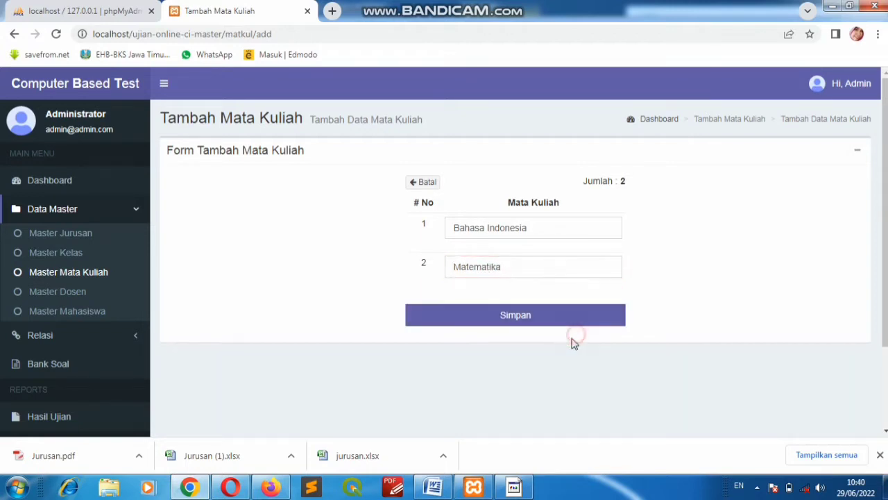
{"action": "left_click", "coordinate": [502, 318]}
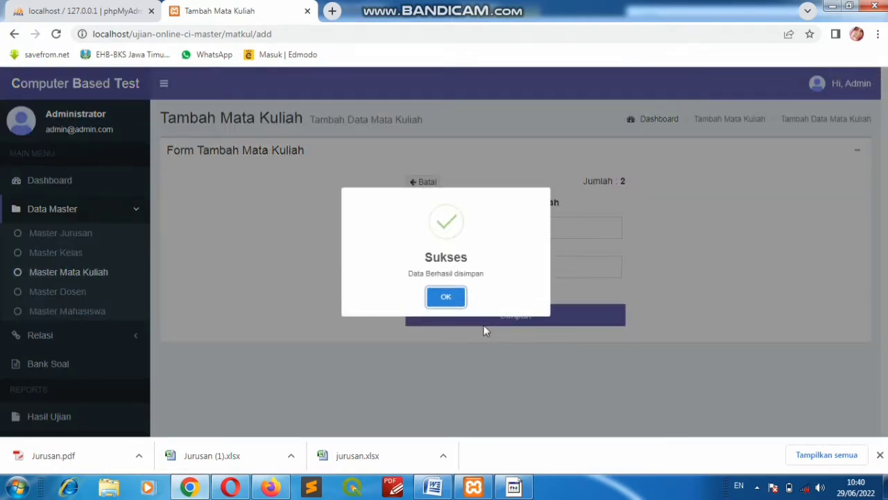
Switch to Word and paste "Sesuai harapan" and "valid" into row 15, Mengisi nama mata kuliah
{"action": "left_click", "coordinate": [433, 486]}
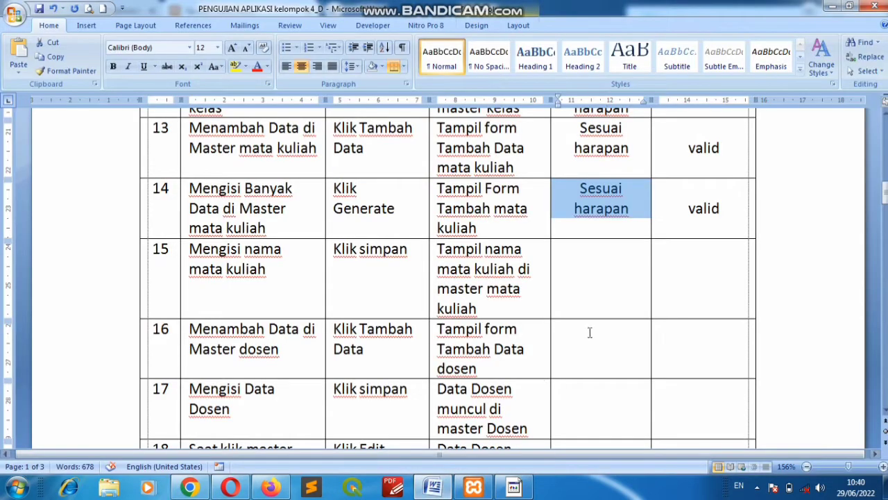
{"action": "left_click", "coordinate": [590, 264]}
{"action": "left_click", "coordinate": [19, 56]}
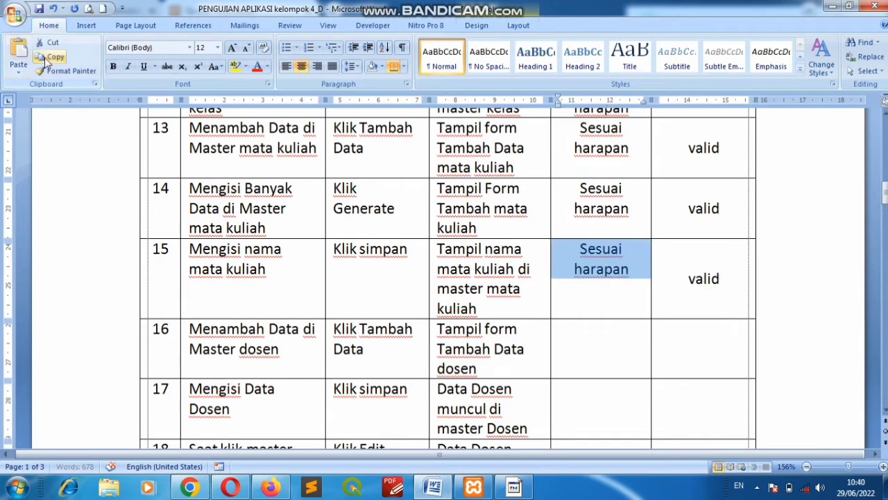
Switch to Chrome, close the Mata Kuliah save confirmation and open the Tambah Data form in Master Dosen
{"action": "scroll", "coordinate": [424, 275], "scroll_direction": "down", "scroll_amount": 1}
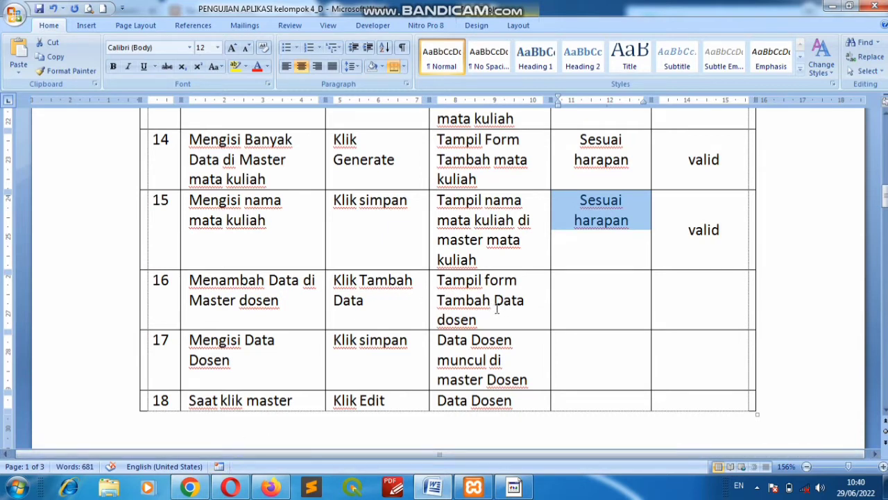
{"action": "left_click", "coordinate": [188, 488]}
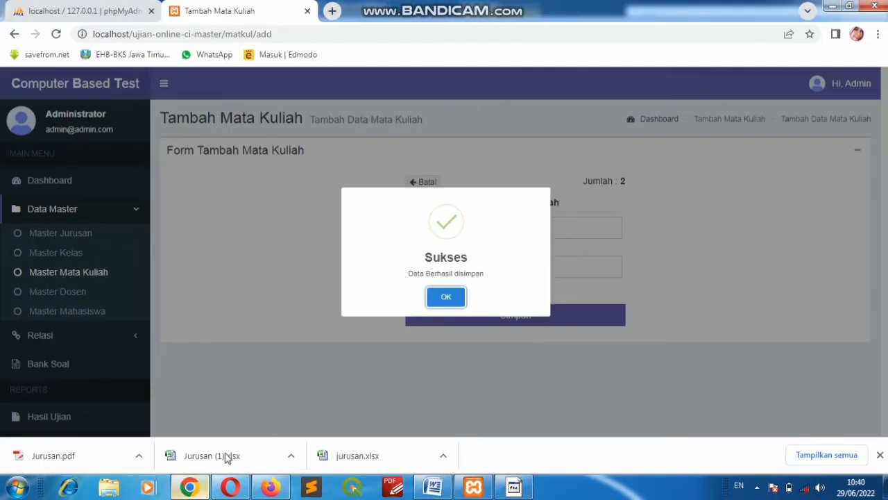
{"action": "left_click", "coordinate": [445, 299]}
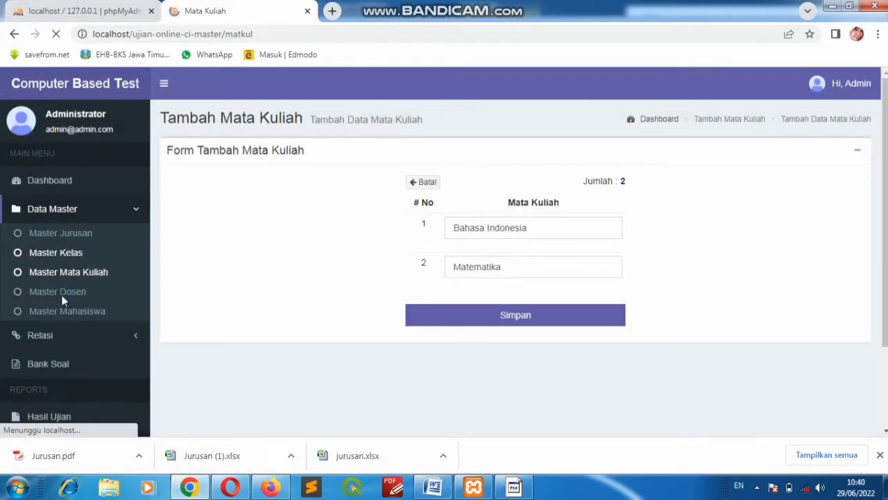
{"action": "left_click", "coordinate": [66, 294]}
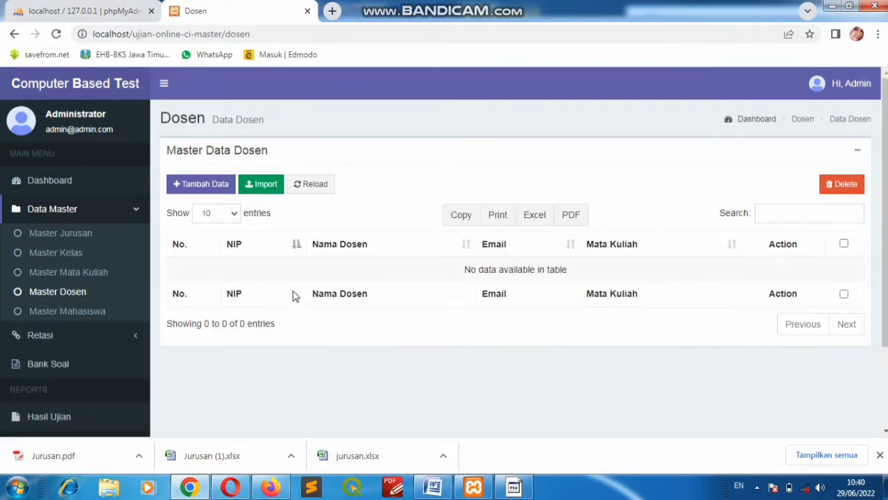
{"action": "left_click", "coordinate": [211, 186]}
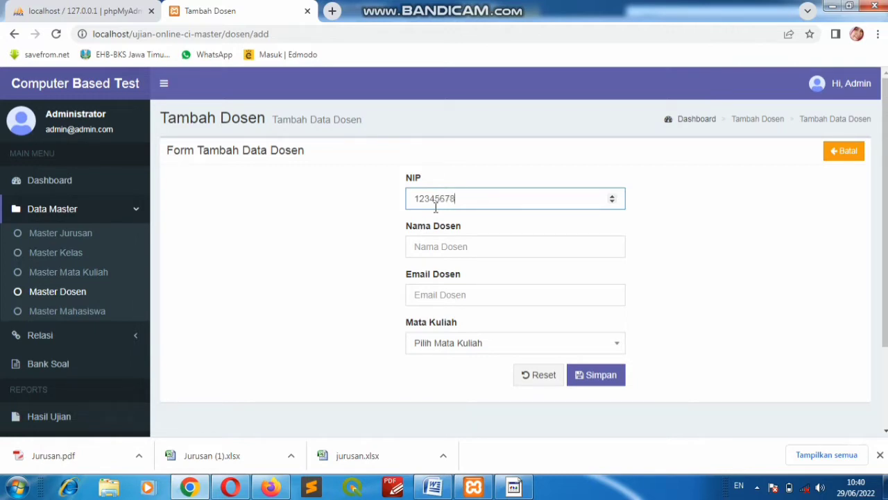
Fill in the lecturer's NIP, name and email, choose Bahasa Indonesia as Mata Kuliah, and save the record
{"action": "left_click", "coordinate": [435, 247]}
{"action": "left_click", "coordinate": [510, 278]}
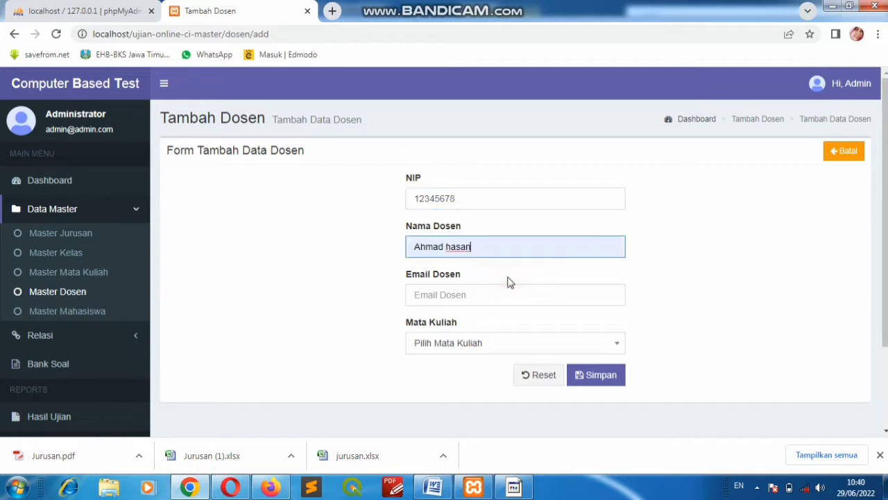
{"action": "left_click", "coordinate": [457, 294]}
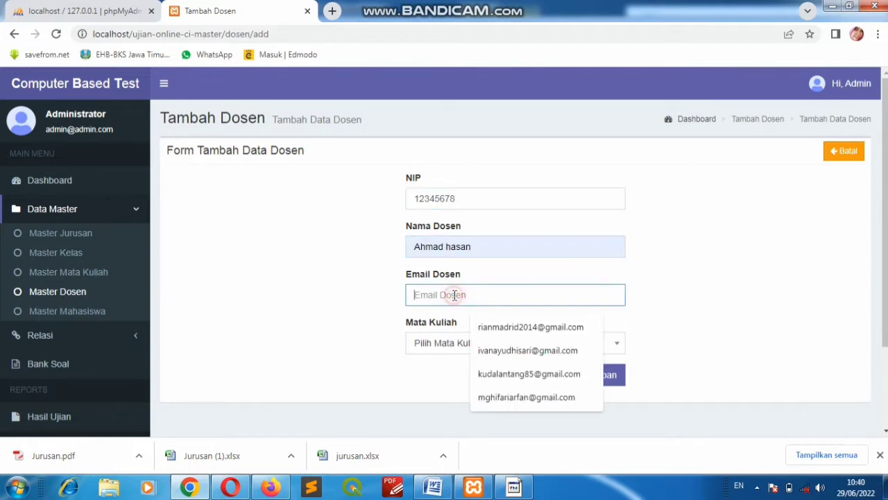
{"action": "left_click", "coordinate": [523, 326]}
{"action": "left_click", "coordinate": [486, 343]}
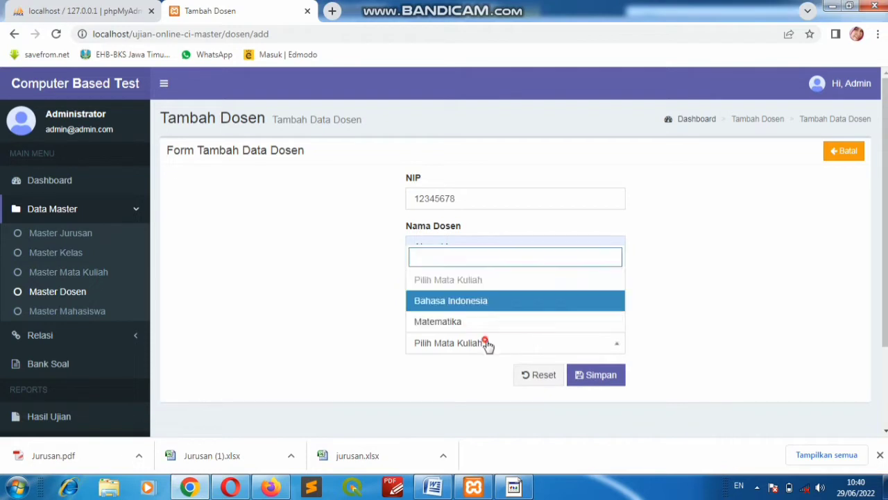
{"action": "left_click", "coordinate": [483, 301]}
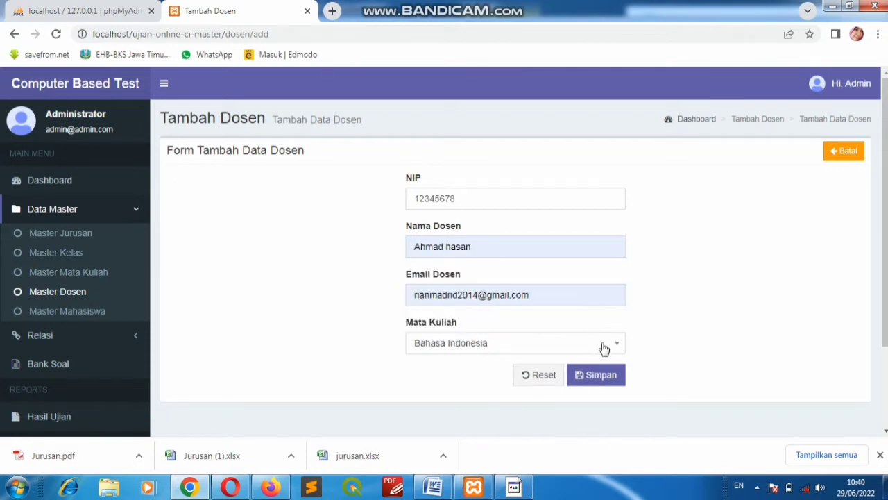
{"action": "left_click", "coordinate": [598, 376]}
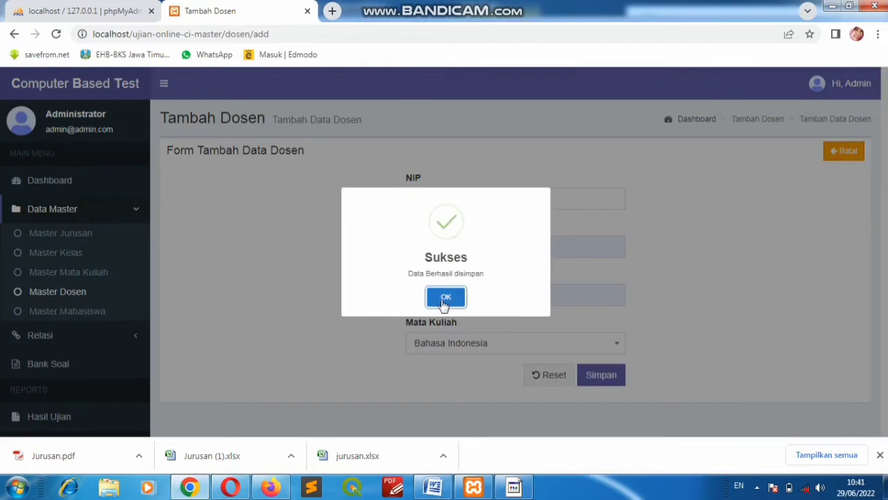
Switch to Word and paste "Sesuai harapan" and "valid" into row 16, Menambah Data di Master dosen
{"action": "left_click", "coordinate": [433, 487]}
{"action": "left_click", "coordinate": [595, 300]}
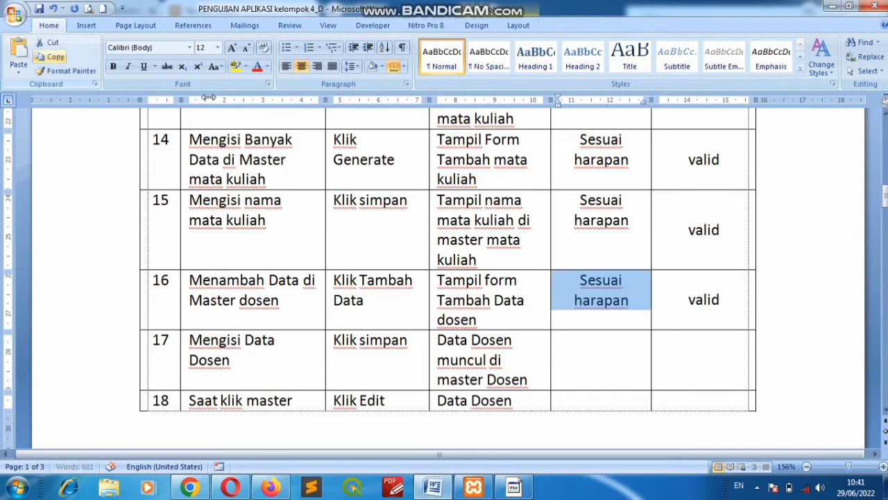
{"action": "left_click", "coordinate": [19, 55]}
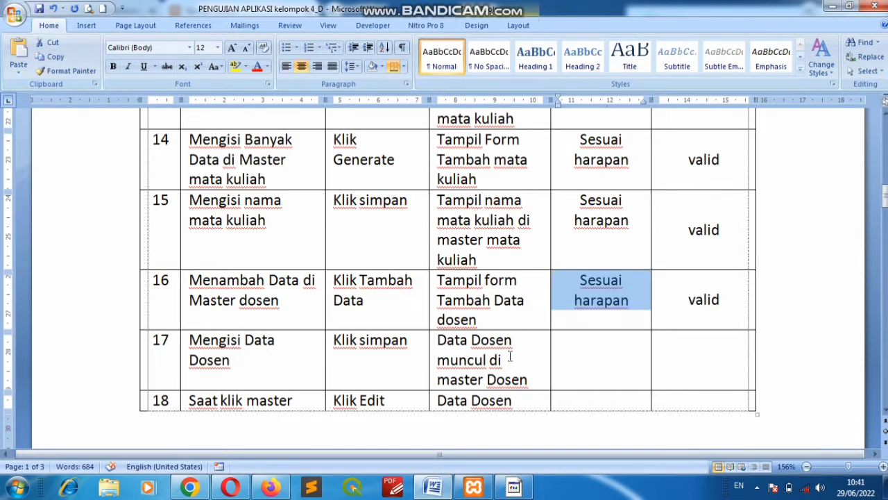
Close the save confirmation in Chrome, then paste "Sesuai harapan" and "valid" into row 17, Mengisi Data Dosen, in Word
{"action": "left_click", "coordinate": [189, 487]}
{"action": "left_click", "coordinate": [444, 299]}
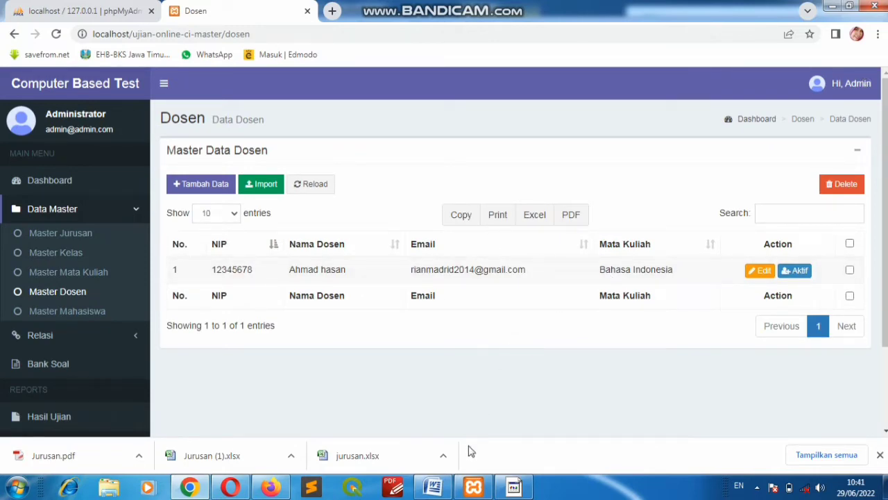
{"action": "left_click", "coordinate": [435, 486]}
{"action": "left_click", "coordinate": [624, 351]}
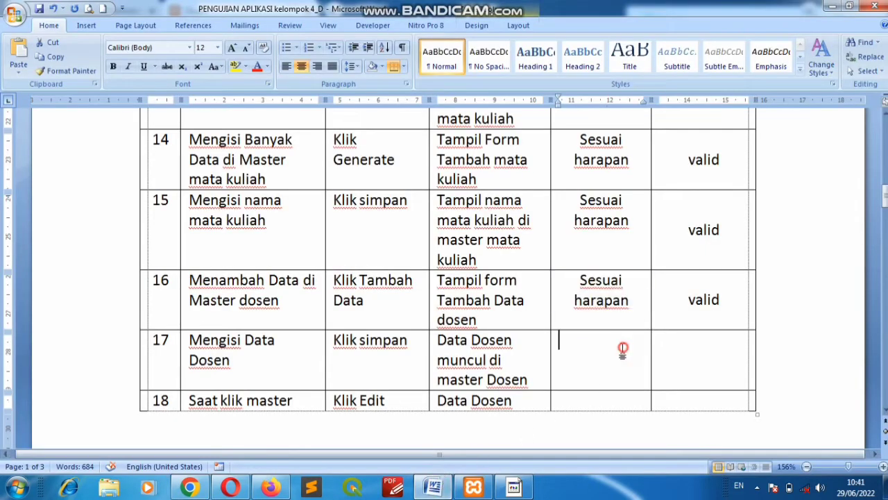
{"action": "left_click", "coordinate": [19, 52]}
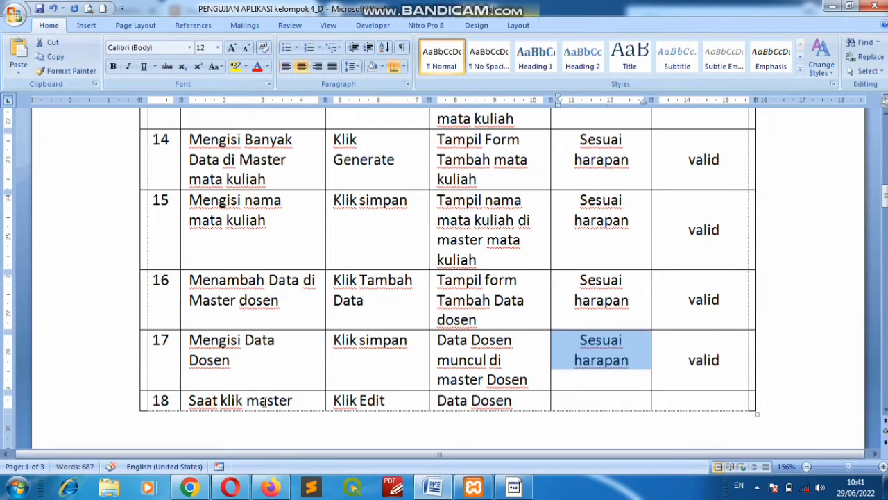
Check test case 18 in the Word table, then switch to Chrome and open the lecturer's record for editing
{"action": "scroll", "coordinate": [314, 385], "scroll_direction": "down", "scroll_amount": 1}
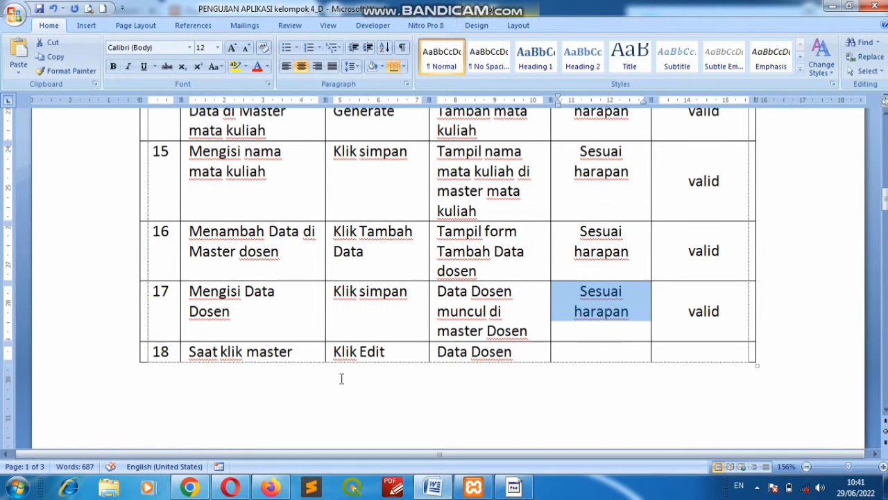
{"action": "scroll", "coordinate": [356, 337], "scroll_direction": "down", "scroll_amount": 4}
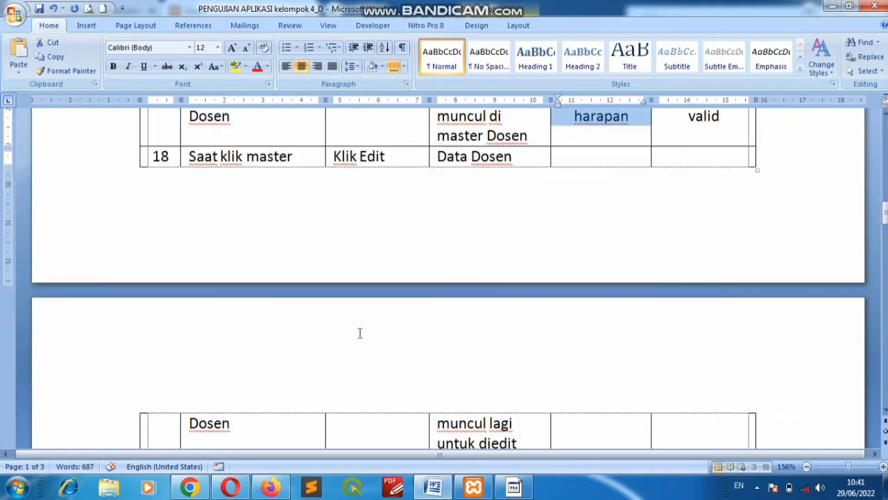
{"action": "scroll", "coordinate": [361, 334], "scroll_direction": "up", "scroll_amount": 2}
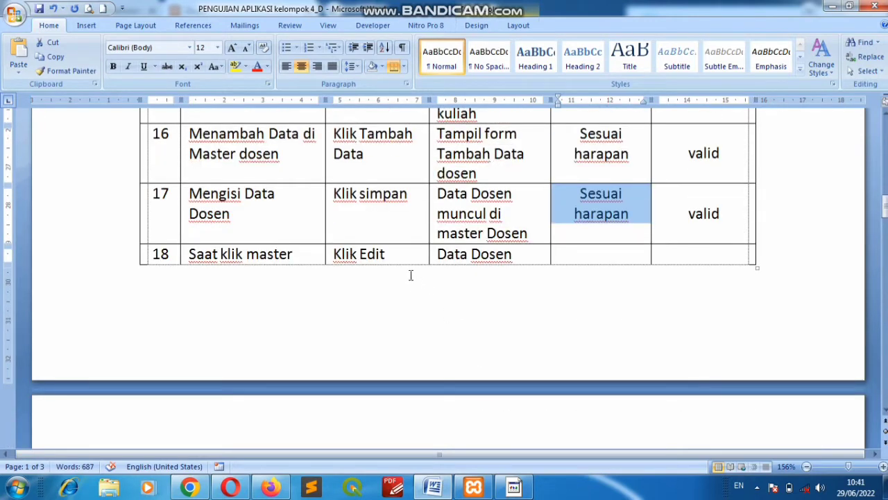
{"action": "scroll", "coordinate": [420, 275], "scroll_direction": "down", "scroll_amount": 1}
{"action": "scroll", "coordinate": [452, 260], "scroll_direction": "down", "scroll_amount": 2}
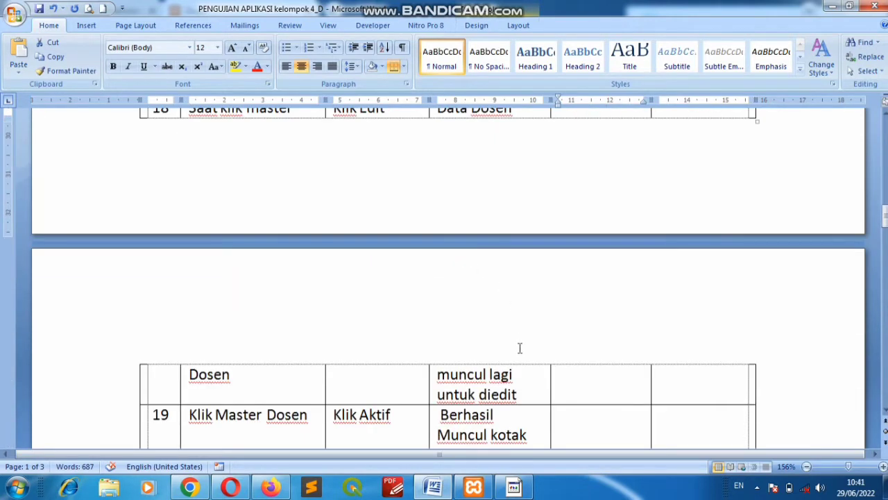
{"action": "left_click", "coordinate": [433, 484]}
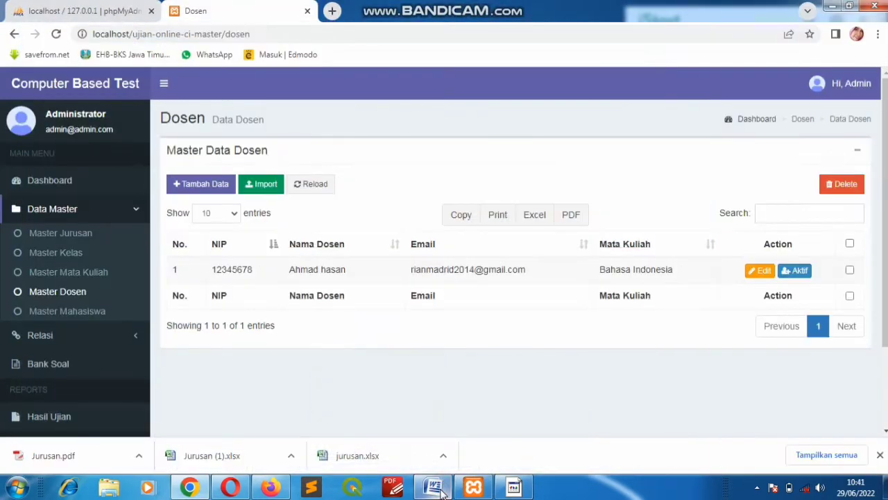
{"action": "left_click", "coordinate": [760, 271]}
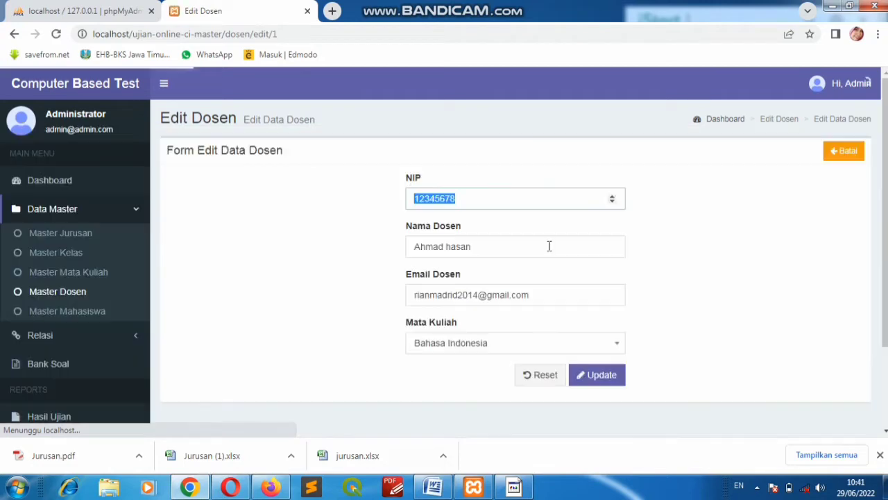
Submit the lecturer's record from the Form Edit Data Dosen and return to the Dosen list
{"action": "left_click", "coordinate": [480, 252]}
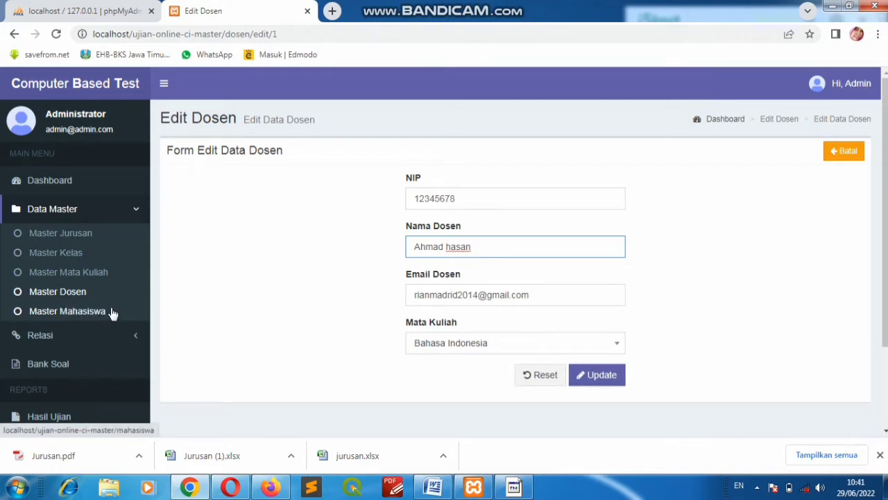
{"action": "scroll", "coordinate": [382, 312], "scroll_direction": "down", "scroll_amount": 3}
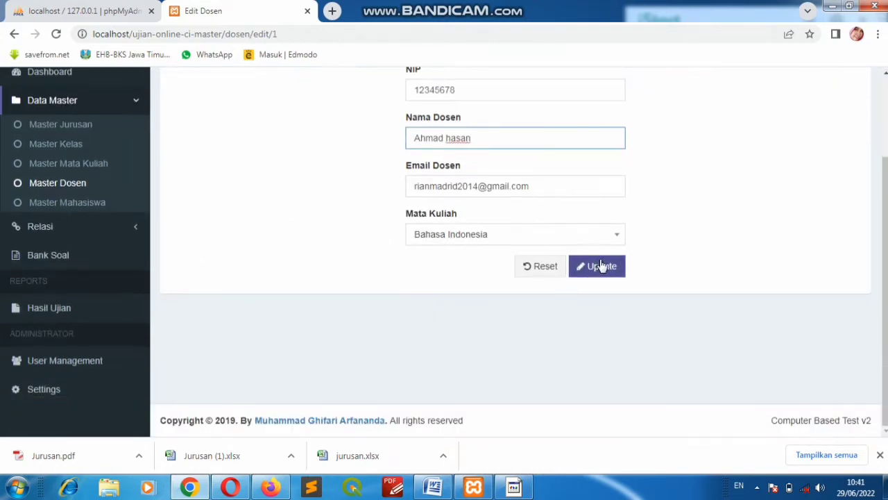
{"action": "left_click", "coordinate": [599, 265]}
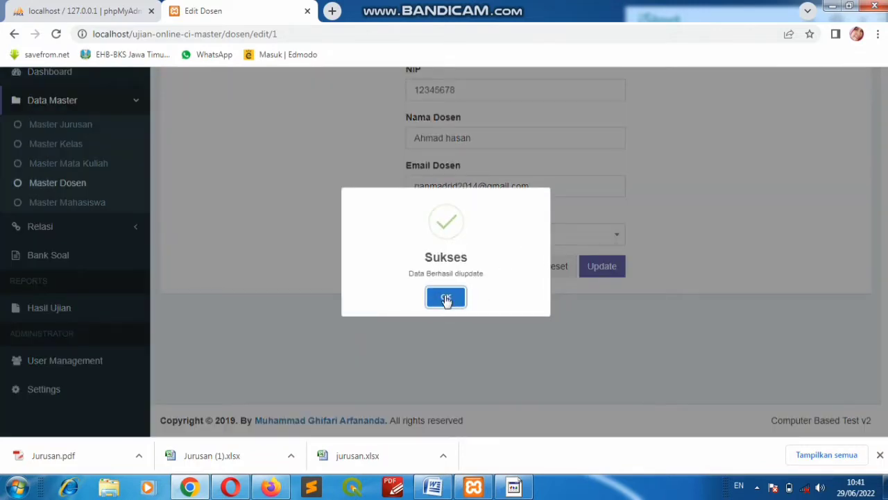
{"action": "left_click", "coordinate": [446, 299]}
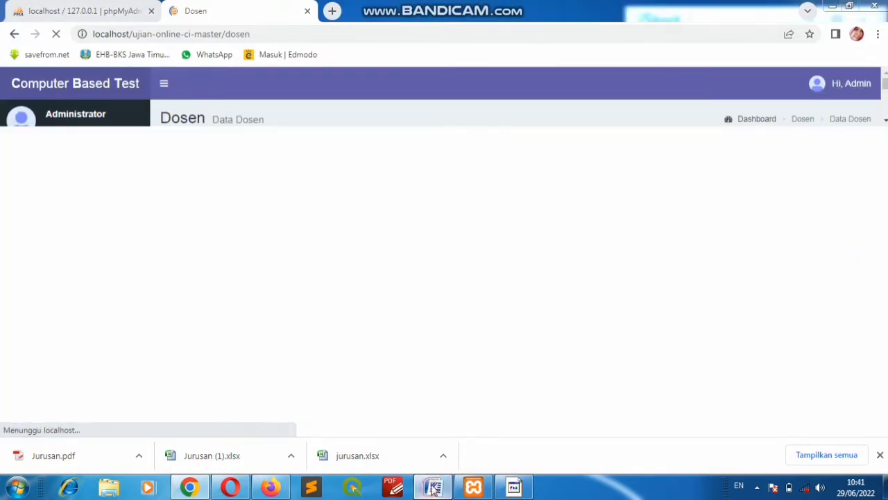
Switch to Word and paste "Sesuai harapan" and "valid" into row 18, the Klik Edit test for Master Dosen
{"action": "left_click", "coordinate": [434, 485]}
{"action": "scroll", "coordinate": [528, 365], "scroll_direction": "up", "scroll_amount": 3}
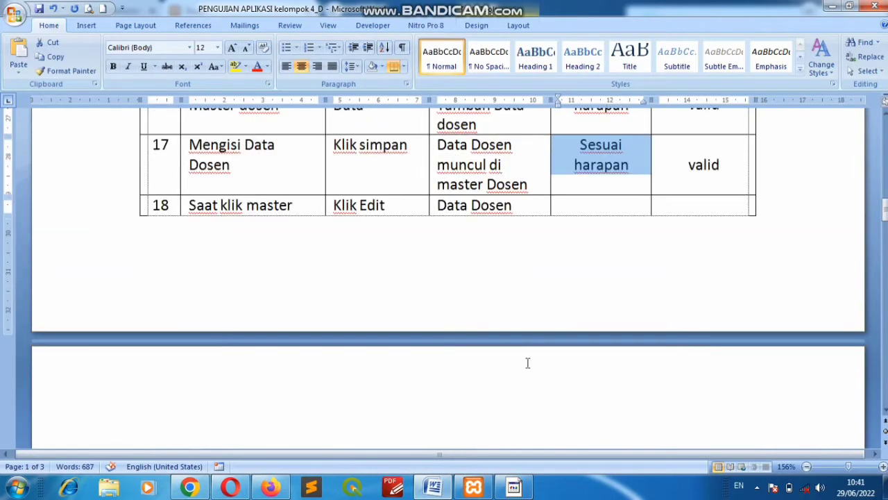
{"action": "left_click", "coordinate": [622, 199]}
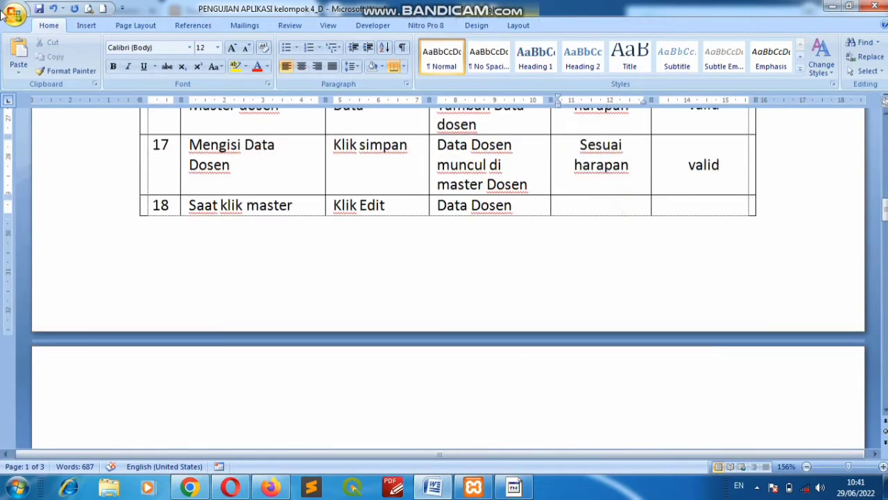
{"action": "left_click", "coordinate": [19, 55]}
Check test case 19 in the table, then switch to Chrome and activate the lecturer's user account
{"action": "scroll", "coordinate": [594, 331], "scroll_direction": "down", "scroll_amount": 6}
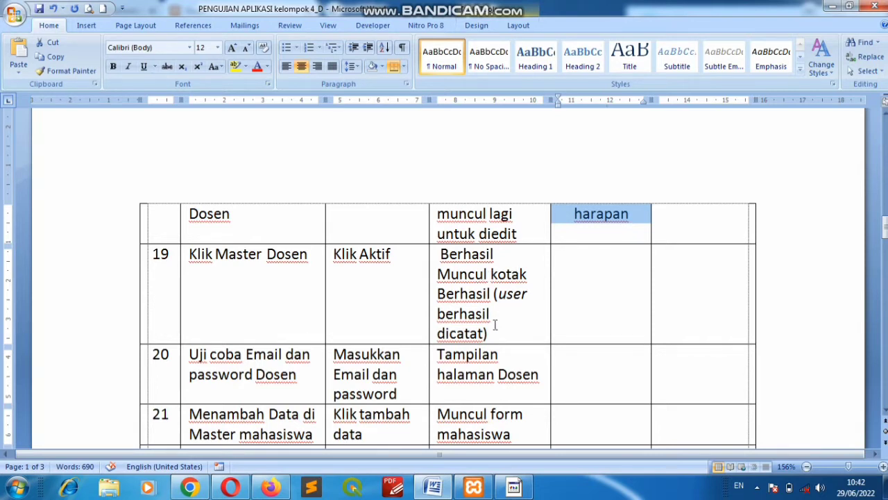
{"action": "left_click", "coordinate": [188, 487]}
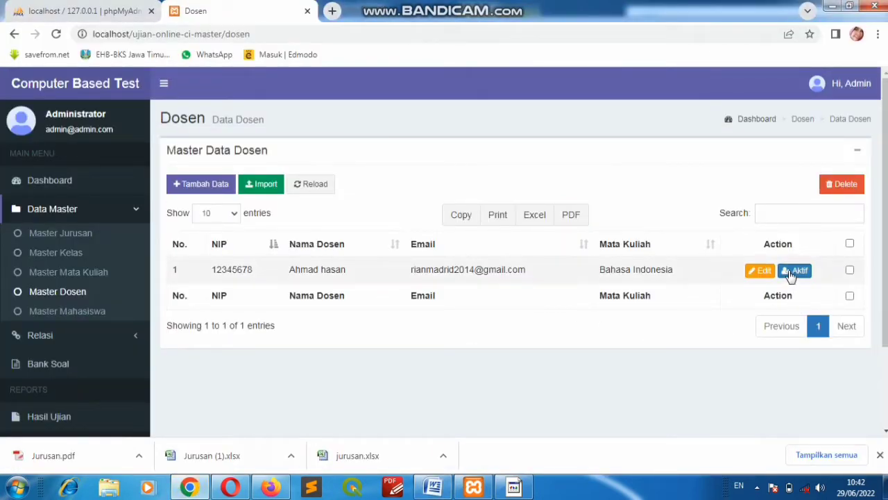
{"action": "left_click", "coordinate": [792, 272]}
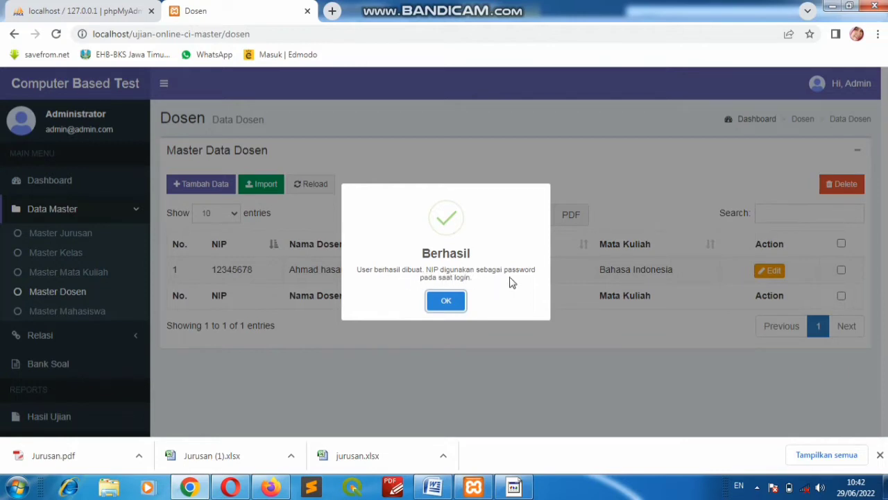
{"action": "left_click", "coordinate": [452, 300]}
Switch to Word and paste "Sesuai harapan" and "valid" into row 19, the Klik Aktif test
{"action": "left_click", "coordinate": [436, 487]}
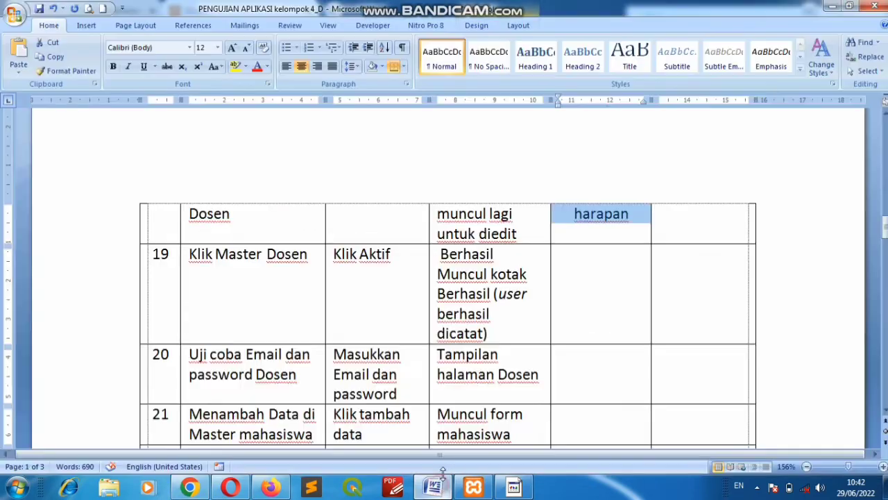
{"action": "left_click", "coordinate": [576, 279]}
{"action": "left_click", "coordinate": [17, 52]}
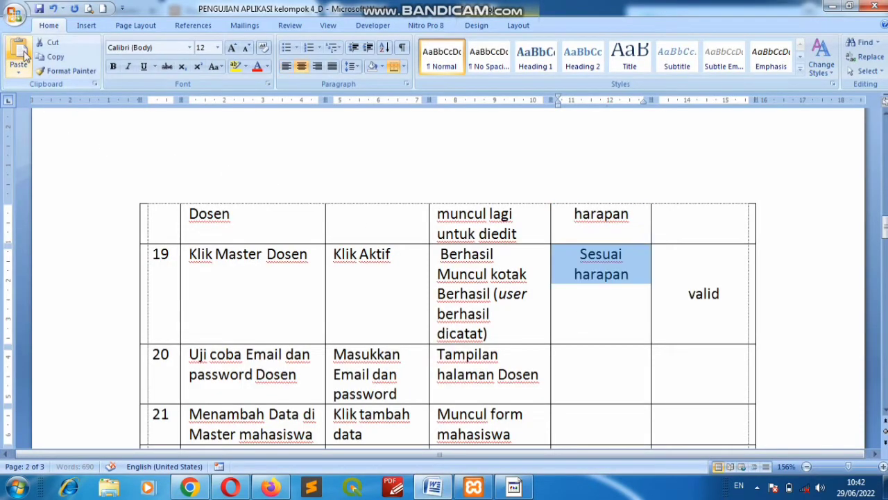
Check test case 20, the Dosen email and password test, then switch to the login page in Firefox
{"action": "scroll", "coordinate": [469, 337], "scroll_direction": "down", "scroll_amount": 1}
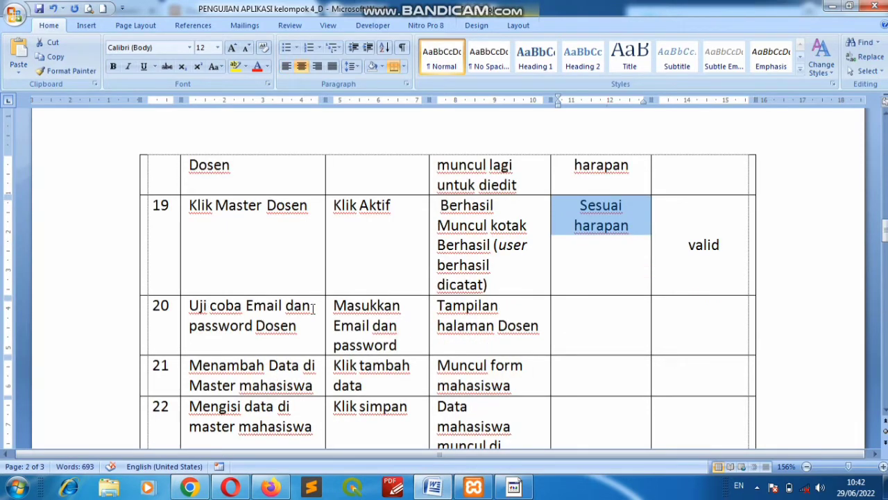
{"action": "scroll", "coordinate": [316, 307], "scroll_direction": "down", "scroll_amount": 1}
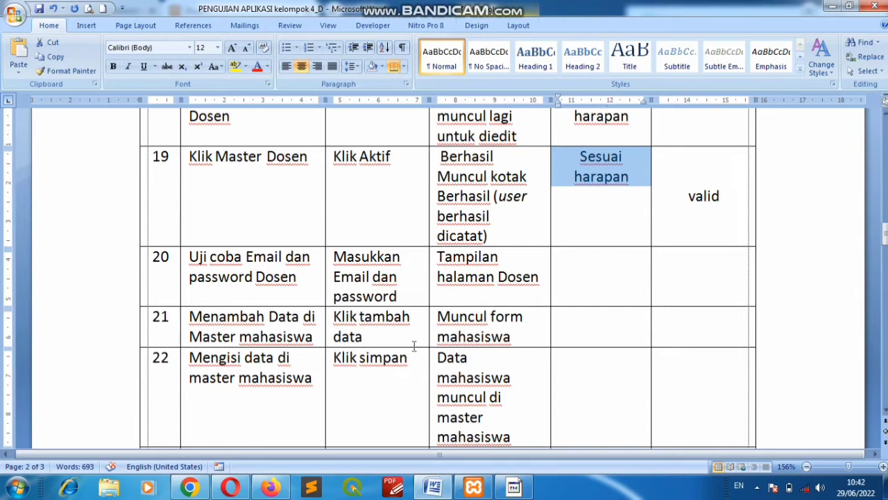
{"action": "left_click", "coordinate": [278, 488]}
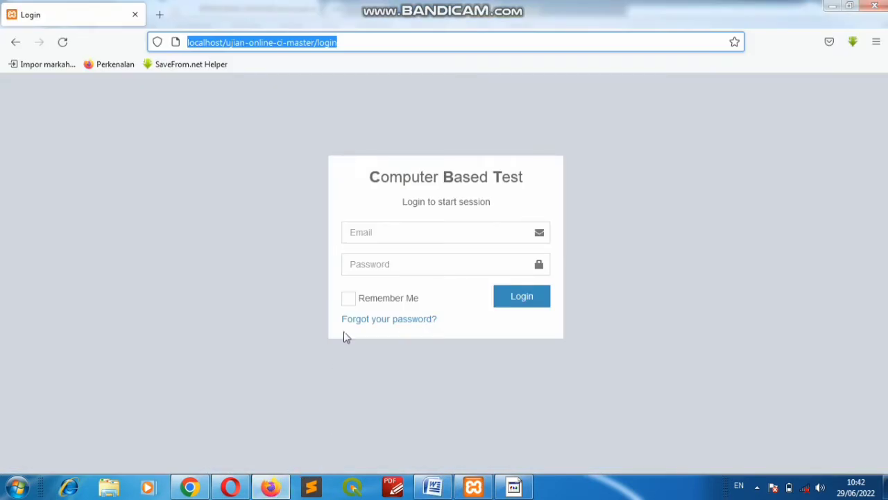
{"action": "left_click", "coordinate": [371, 232]}
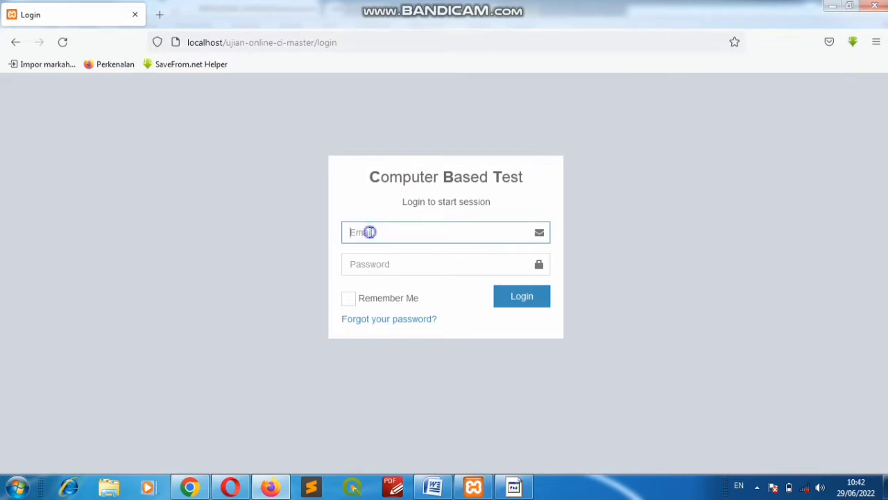
{"action": "right_click", "coordinate": [371, 234]}
{"action": "left_click", "coordinate": [245, 400]}
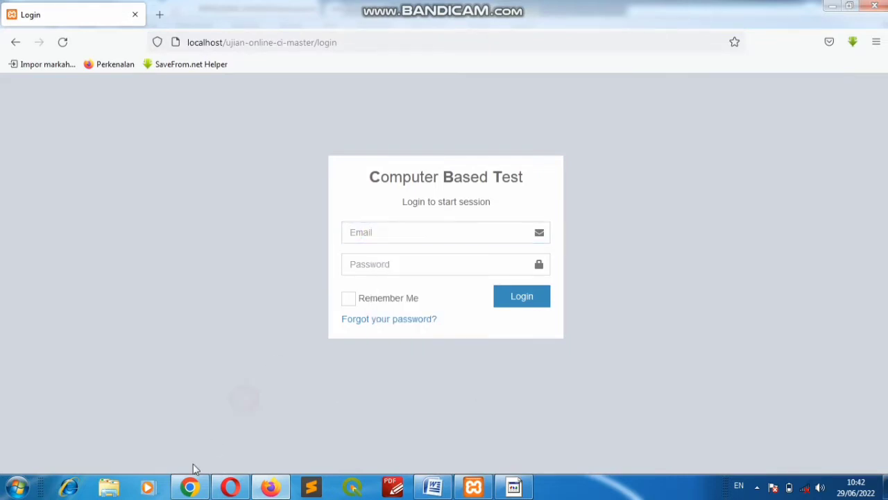
Copy the lecturer's email from the Master Data Dosen list in Chrome and paste it into the Email field of Firefox's login form
{"action": "left_click", "coordinate": [191, 485]}
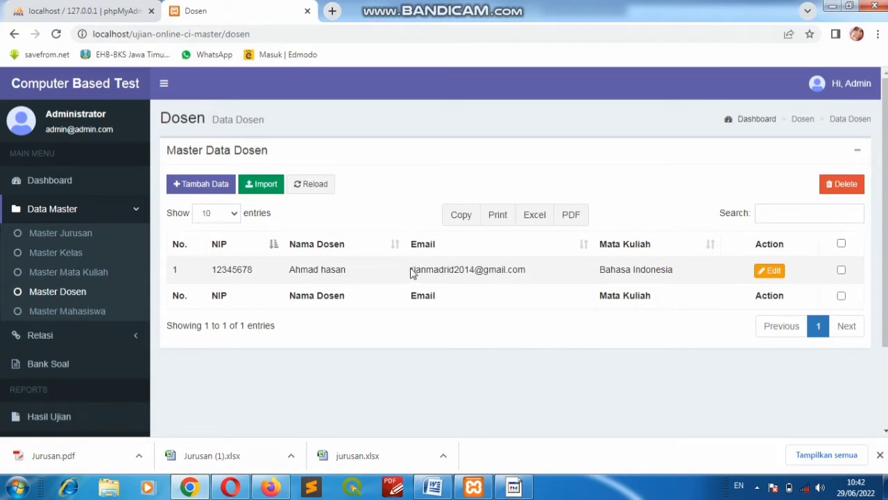
{"action": "left_click_drag", "start_coordinate": [411, 270], "coordinate": [528, 273]}
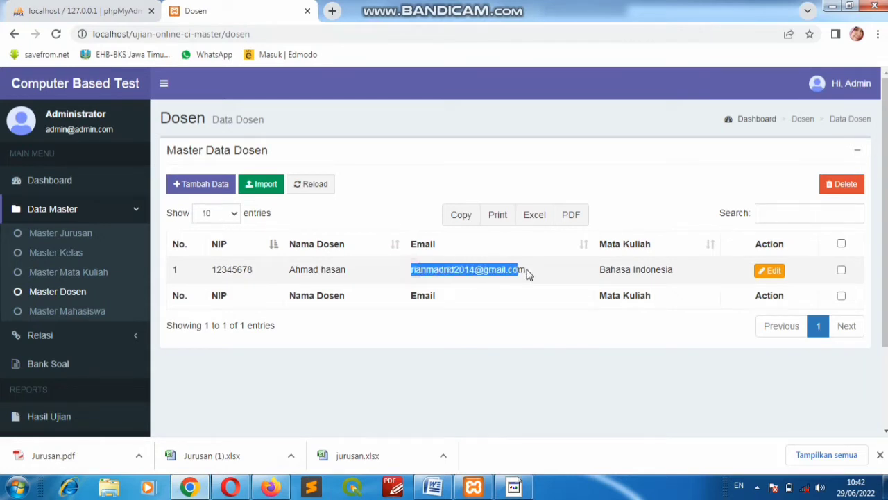
{"action": "right_click", "coordinate": [495, 272]}
{"action": "left_click", "coordinate": [512, 280]}
{"action": "left_click", "coordinate": [270, 488]}
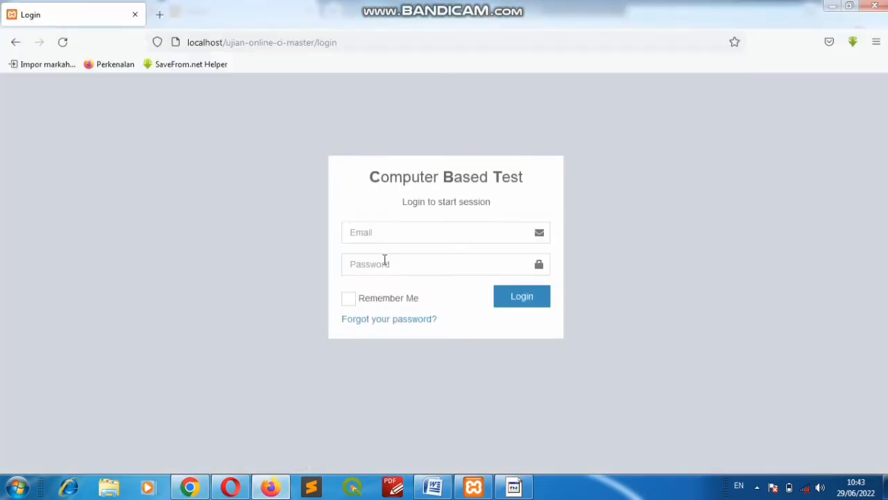
{"action": "left_click", "coordinate": [386, 232]}
{"action": "right_click", "coordinate": [386, 232]}
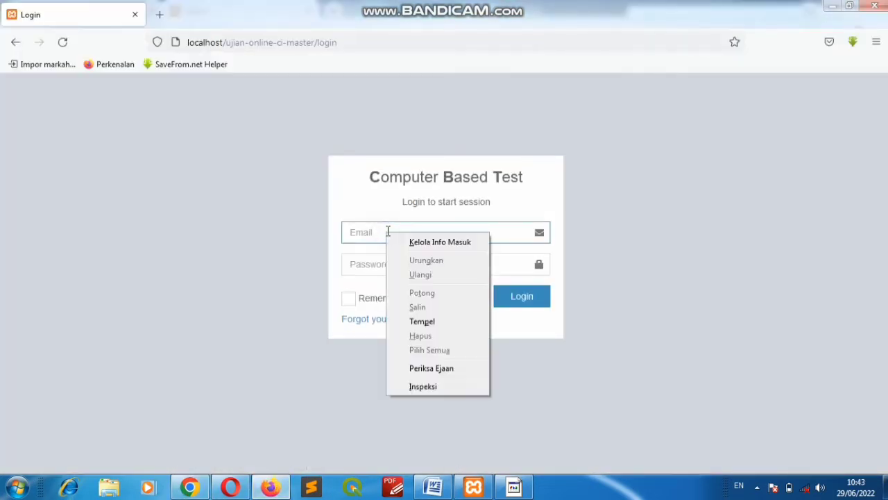
{"action": "left_click", "coordinate": [419, 320]}
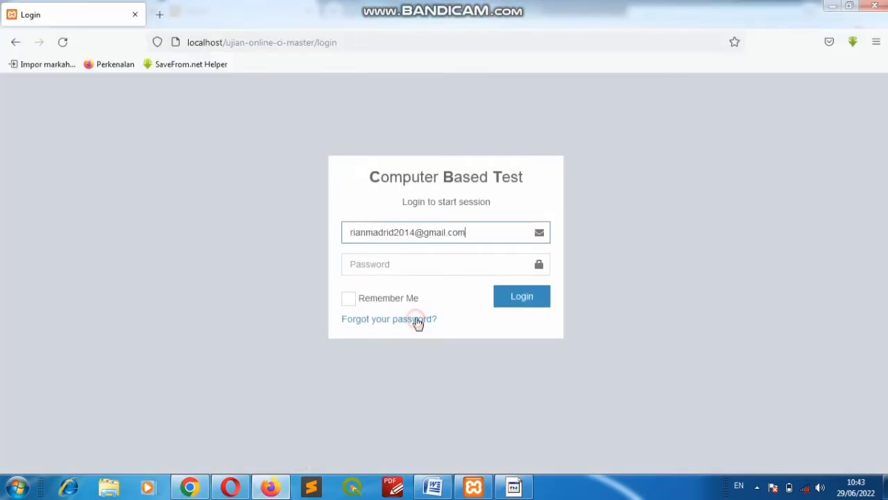
Enter the lecturer's account password, log in, and decline saving the login details
{"action": "left_click", "coordinate": [389, 265]}
{"action": "type", "text": "••"}
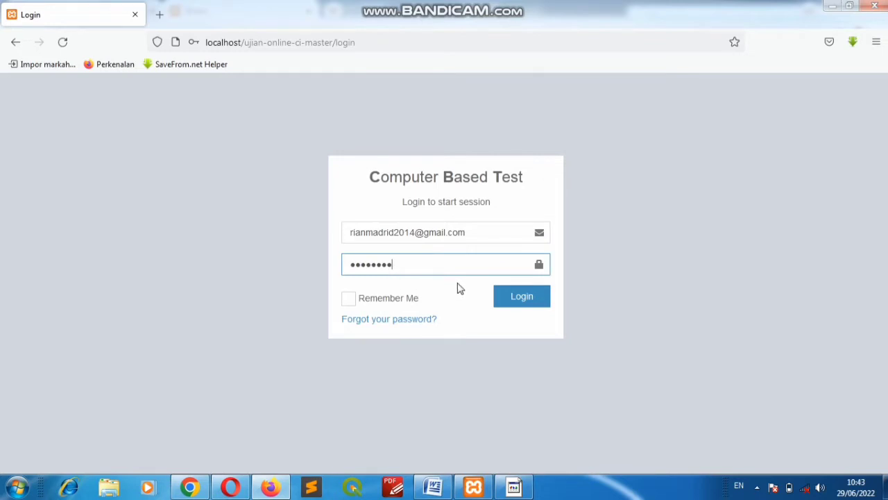
{"action": "left_click", "coordinate": [514, 298]}
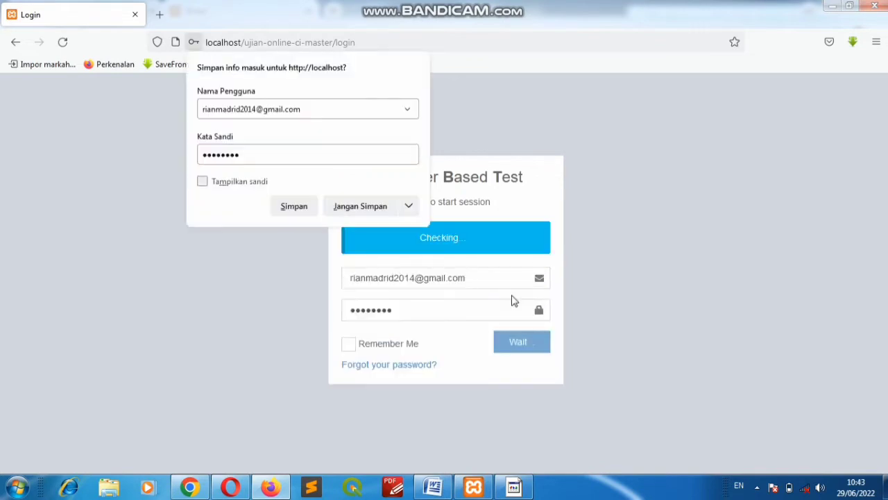
{"action": "left_click", "coordinate": [380, 206]}
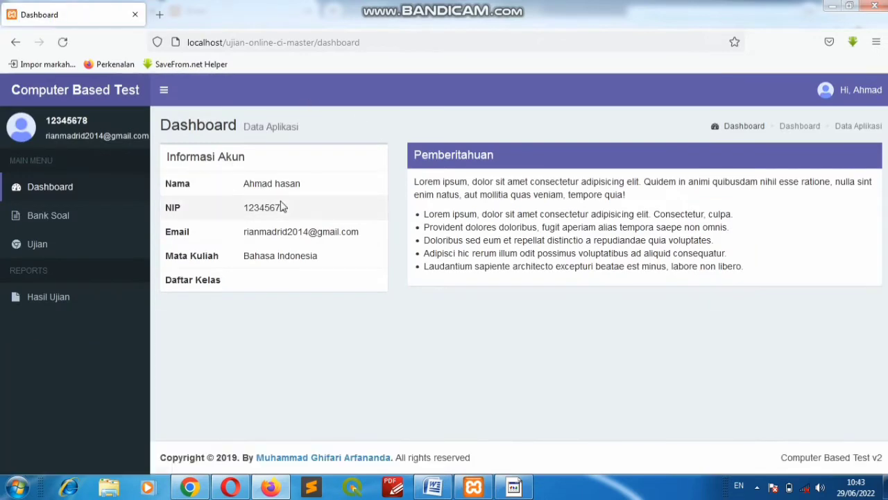
Switch to Word and try to paste the test result into row 20, the Dosen email and password test
{"action": "left_click", "coordinate": [434, 489]}
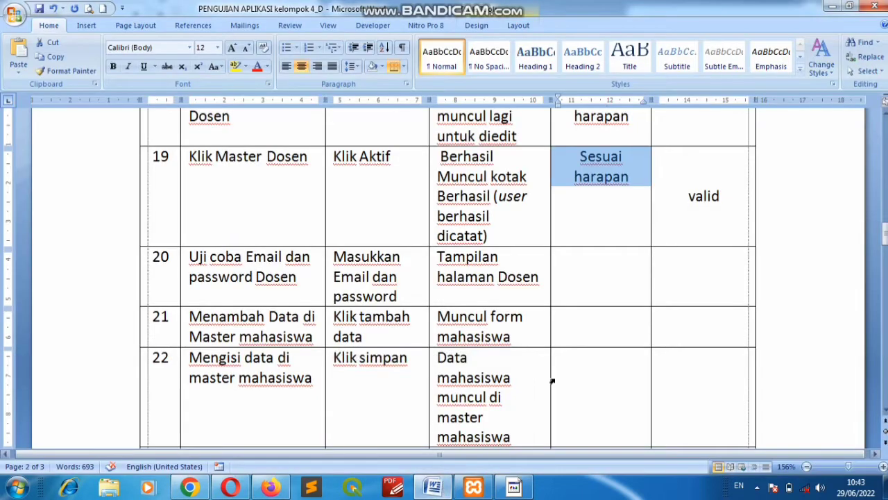
{"action": "left_click", "coordinate": [595, 261]}
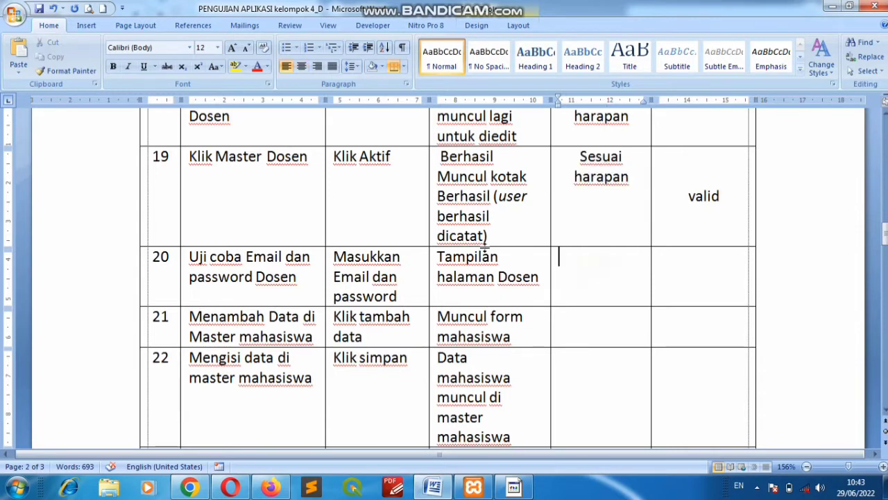
{"action": "left_click", "coordinate": [19, 55]}
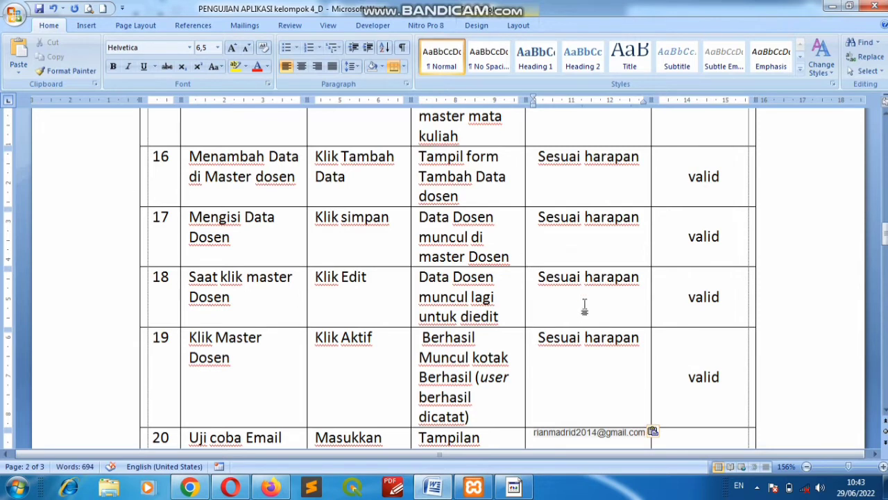
Copy "Sesuai harapan" and "valid" from row 19 and put them in row 20 in place of the wrongly pasted email
{"action": "mouse_move", "coordinate": [540, 336]}
{"action": "left_mouse_down"}
{"action": "mouse_move", "coordinate": [762, 347]}
{"action": "mouse_move", "coordinate": [737, 379]}
{"action": "left_mouse_up"}
{"action": "key", "text": "ctrl+c"}
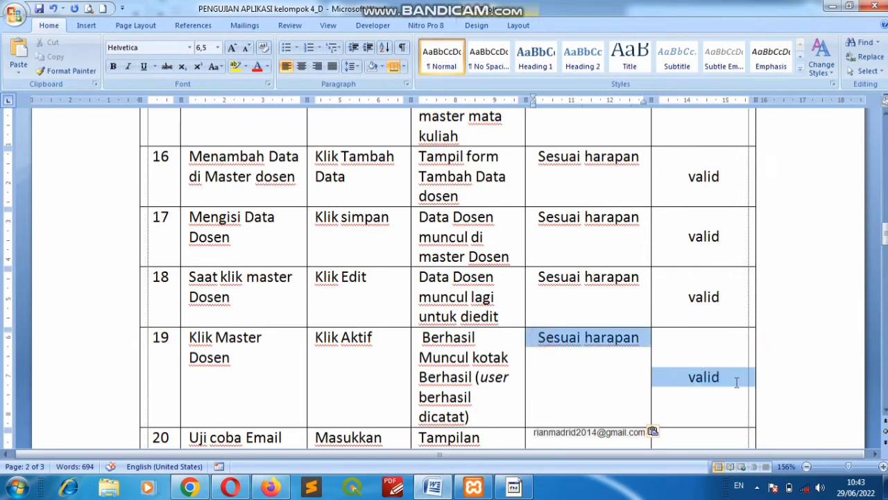
{"action": "left_click", "coordinate": [525, 436]}
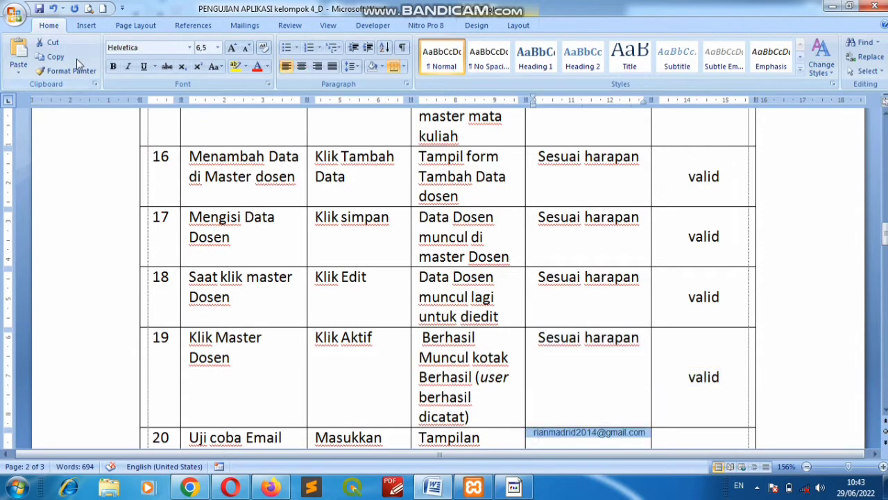
{"action": "key", "text": "Delete"}
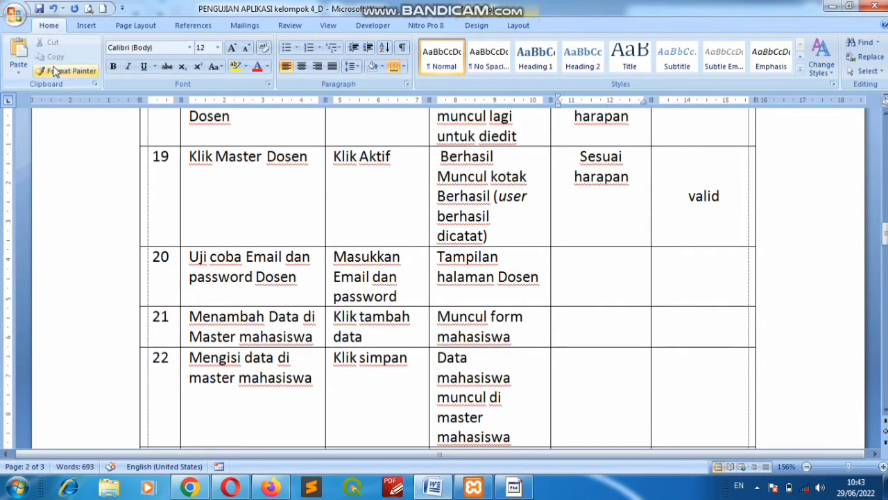
{"action": "left_click", "coordinate": [18, 54]}
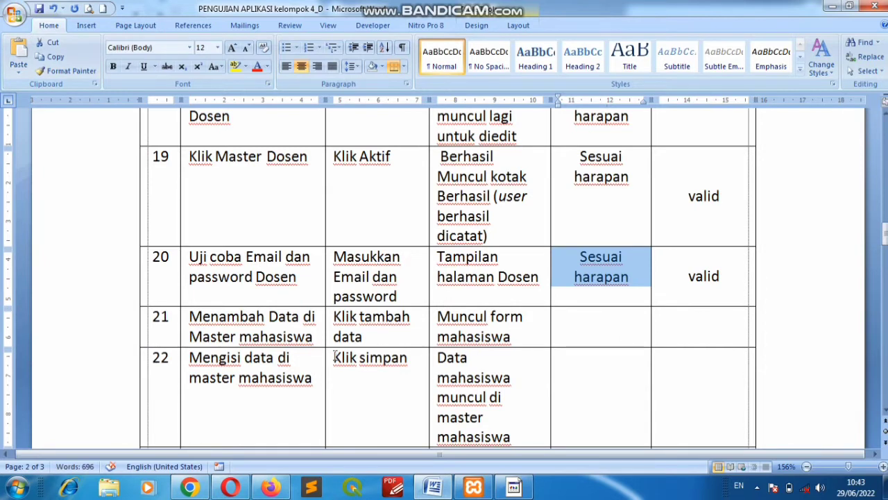
Check test case 21 in Word's table, then switch to Chrome and open the Form Mahasiswa for adding data from Master Mahasiswa
{"action": "left_click", "coordinate": [196, 491]}
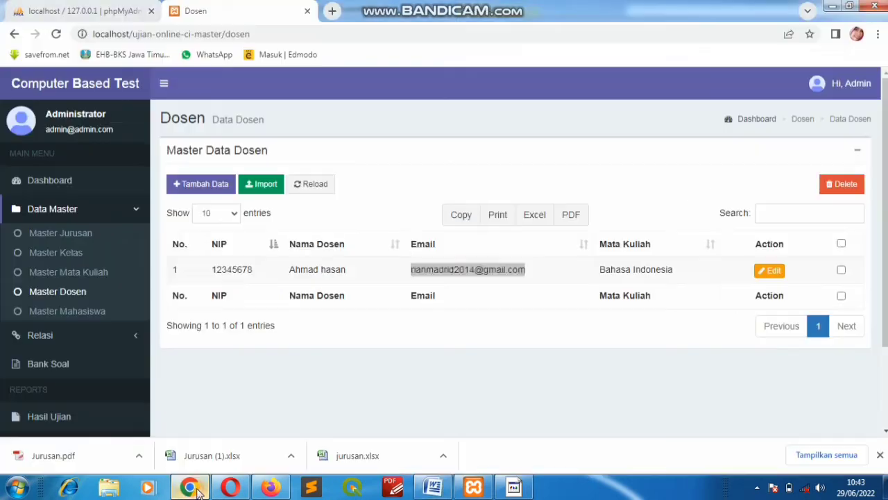
{"action": "left_click", "coordinate": [433, 488]}
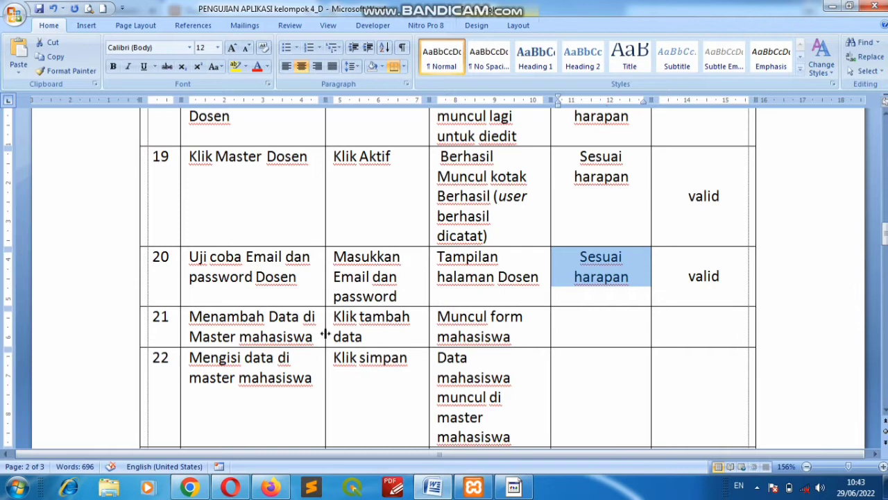
{"action": "scroll", "coordinate": [324, 333], "scroll_direction": "down", "scroll_amount": 1}
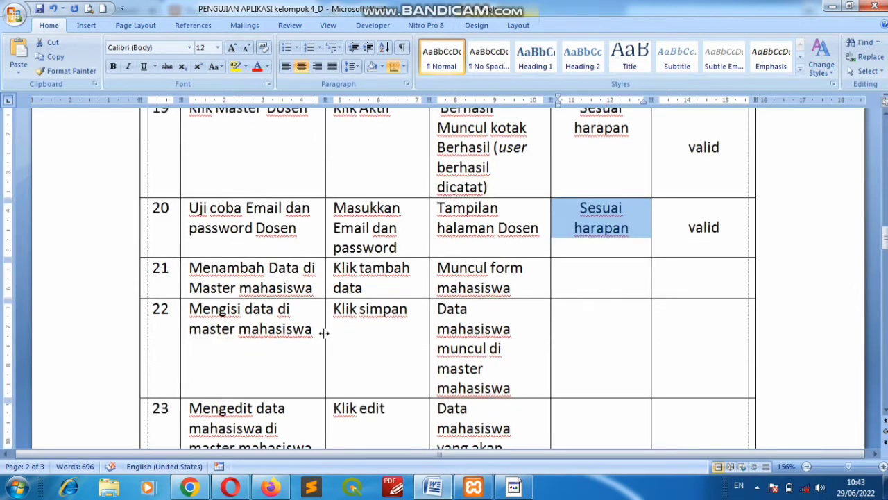
{"action": "left_click", "coordinate": [192, 490]}
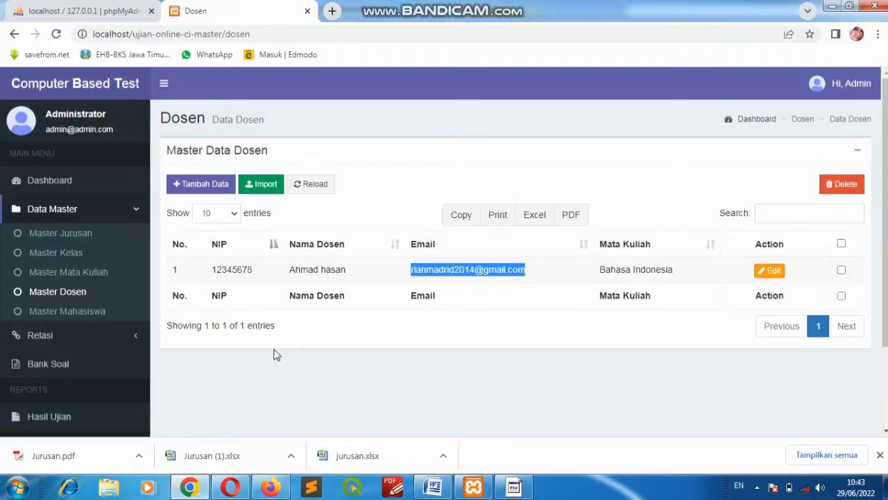
{"action": "left_click", "coordinate": [209, 483]}
{"action": "left_click", "coordinate": [208, 484]}
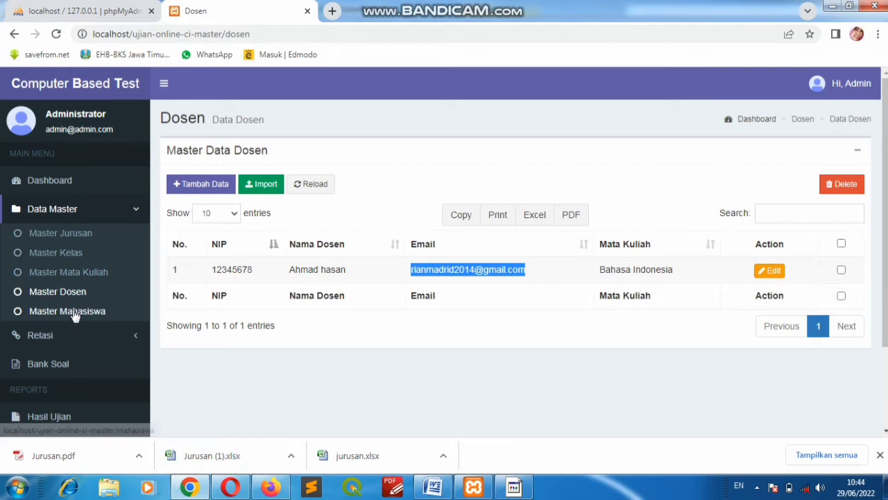
{"action": "left_click", "coordinate": [74, 312]}
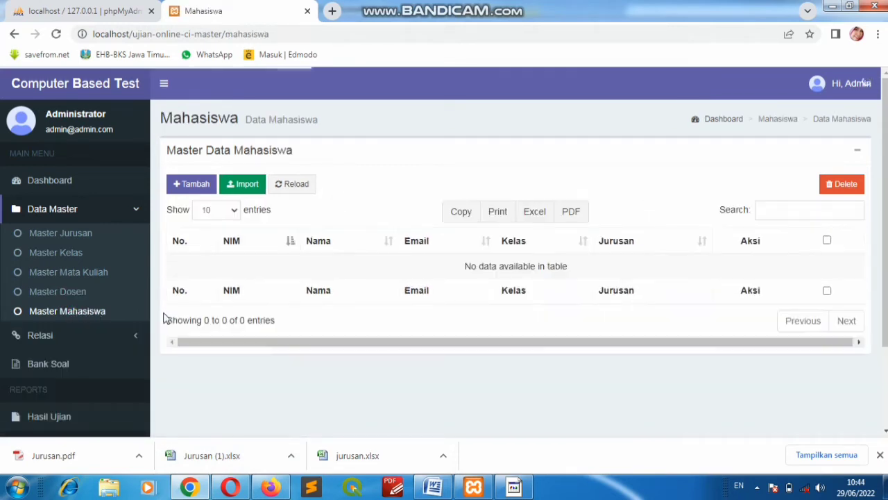
{"action": "left_click", "coordinate": [199, 189]}
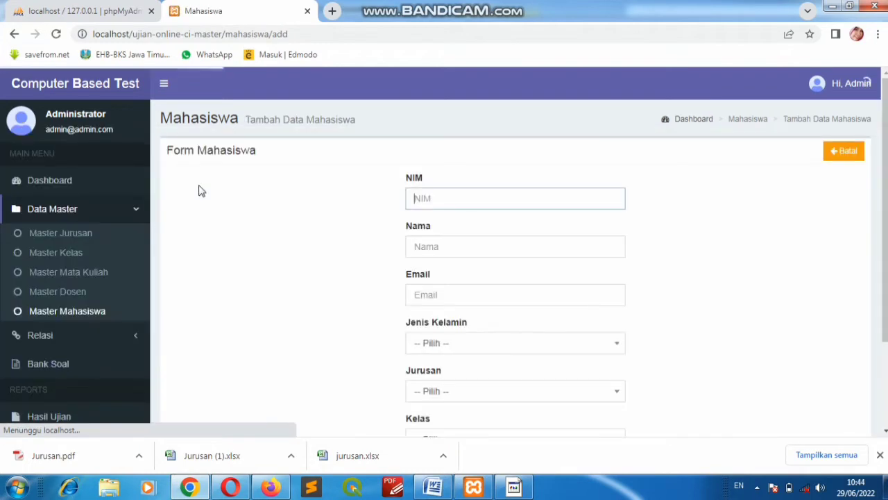
Fill in the student's NIM, full name and email in the Form Mahasiswa from the saved entries
{"action": "left_click", "coordinate": [462, 198]}
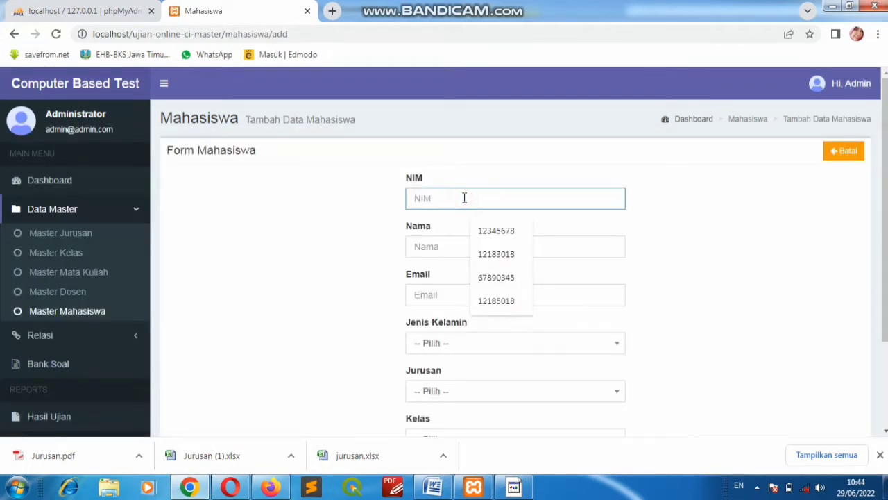
{"action": "left_click", "coordinate": [497, 301]}
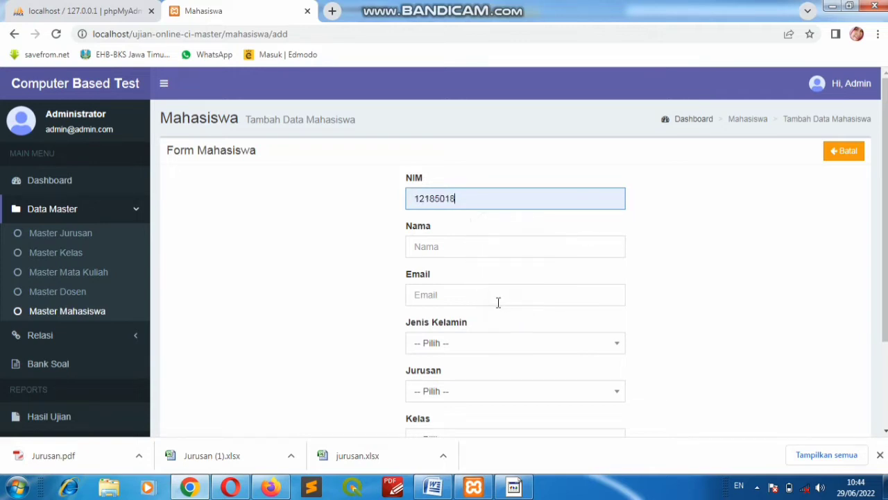
{"action": "left_click", "coordinate": [435, 247]}
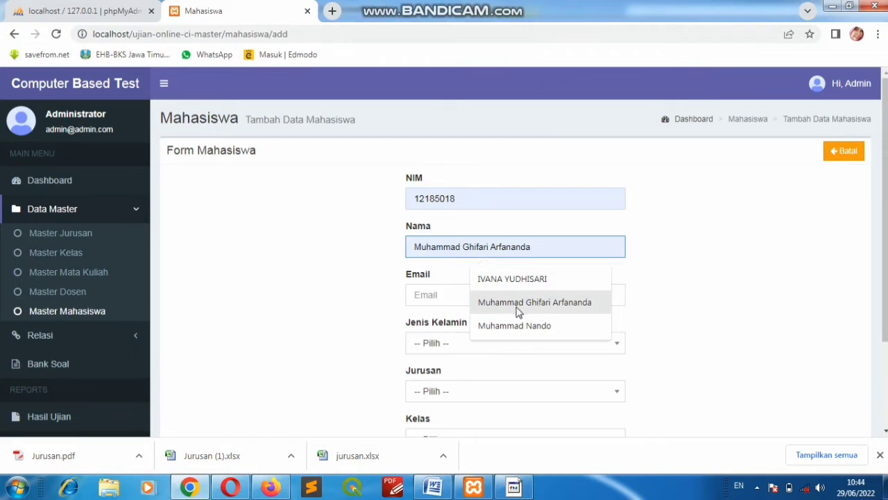
{"action": "left_click", "coordinate": [514, 327]}
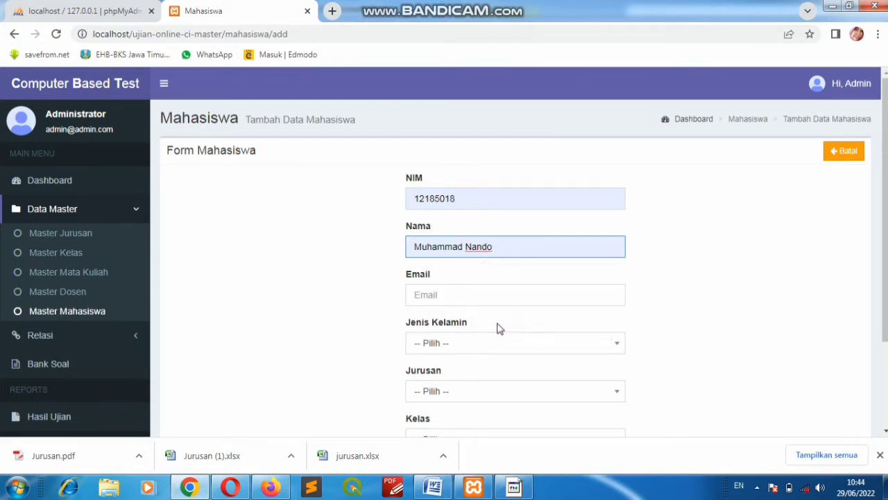
{"action": "left_click", "coordinate": [437, 299]}
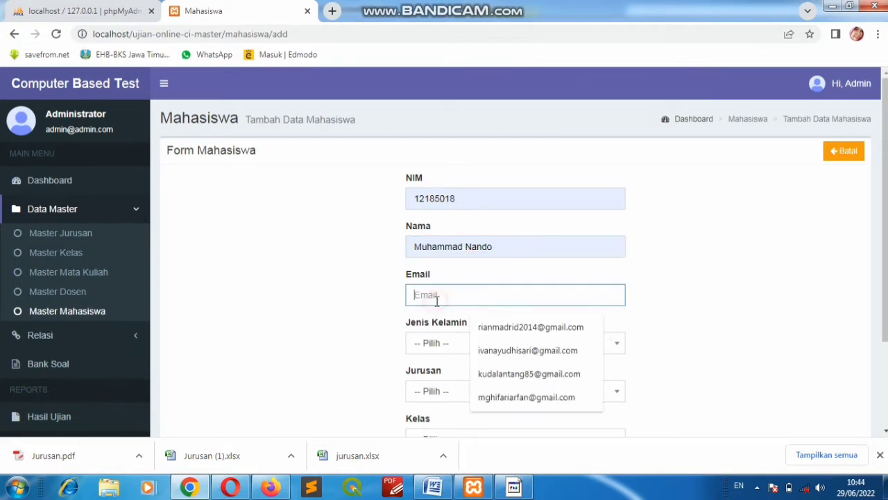
{"action": "left_click", "coordinate": [501, 374]}
Set the student's Jenis Kelamin to Laki-laki and Jurusan to Teknologi informasi
{"action": "left_click", "coordinate": [488, 345]}
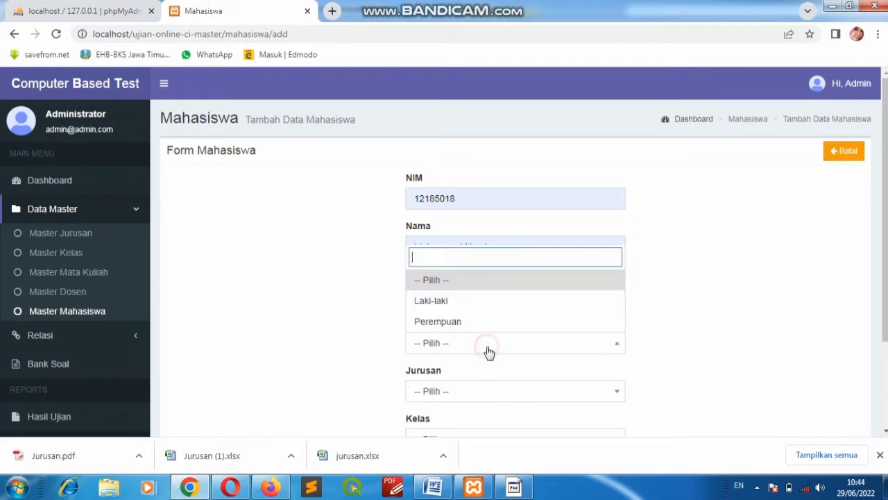
{"action": "left_click", "coordinate": [479, 303]}
{"action": "left_click", "coordinate": [451, 393]}
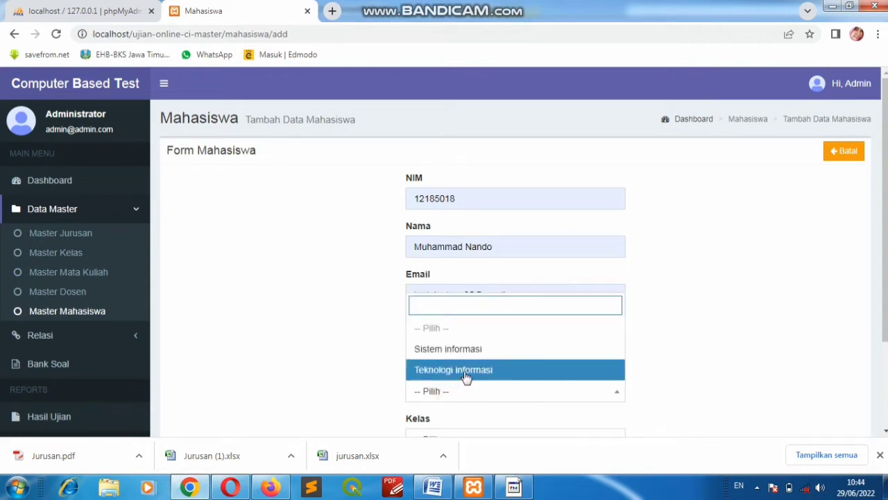
{"action": "left_click", "coordinate": [467, 370]}
{"action": "scroll", "coordinate": [470, 365], "scroll_direction": "down", "scroll_amount": 2}
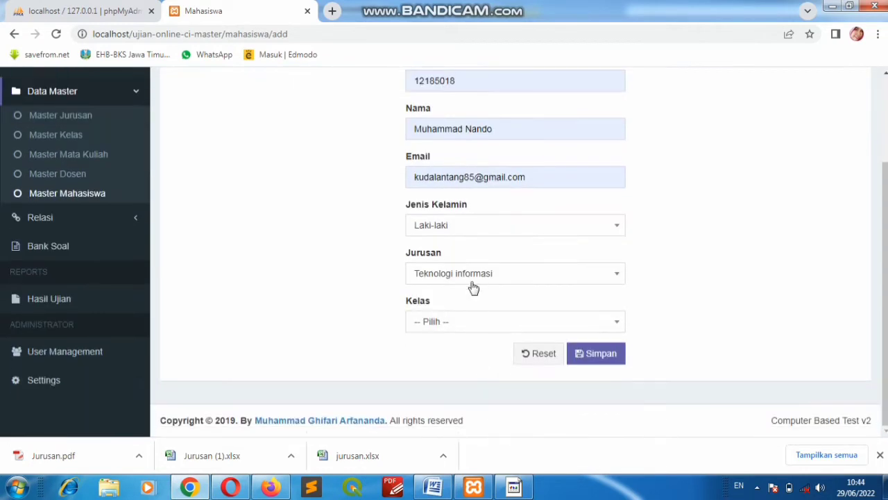
Set the student's Kelas to 12.13.1B and save the new record in the Form Mahasiswa
{"action": "left_click", "coordinate": [455, 324]}
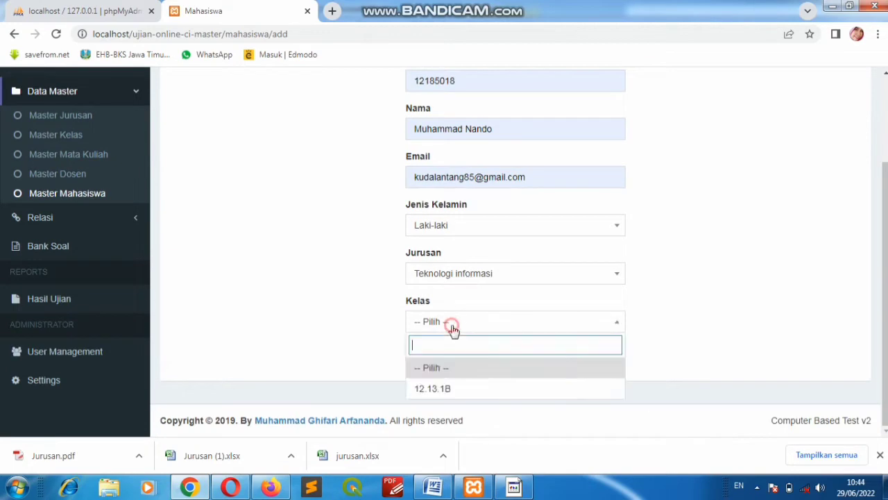
{"action": "left_click", "coordinate": [443, 390]}
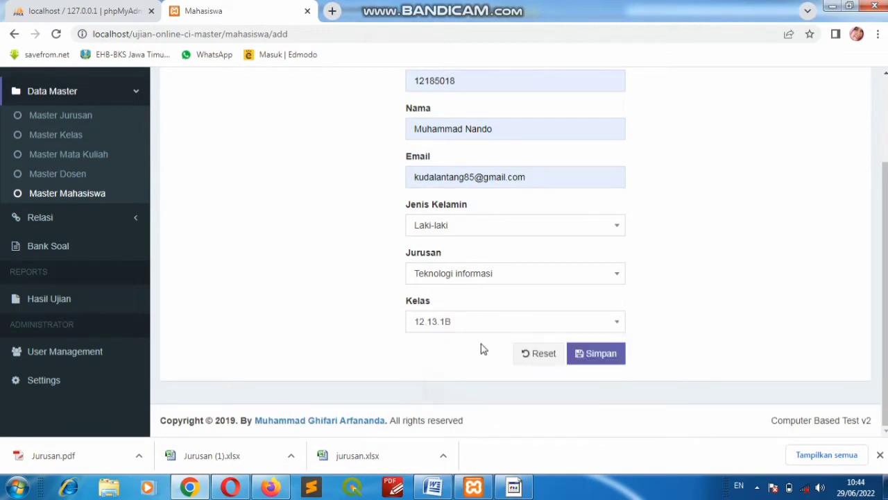
{"action": "left_click", "coordinate": [595, 361]}
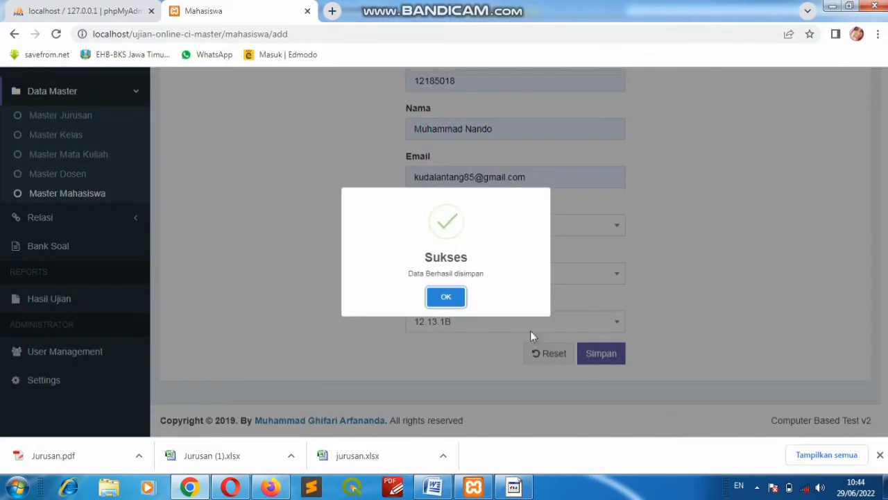
Switch to Word and paste "Sesuai harapan" and "valid" into the result cells of row 21
{"action": "left_click", "coordinate": [434, 488]}
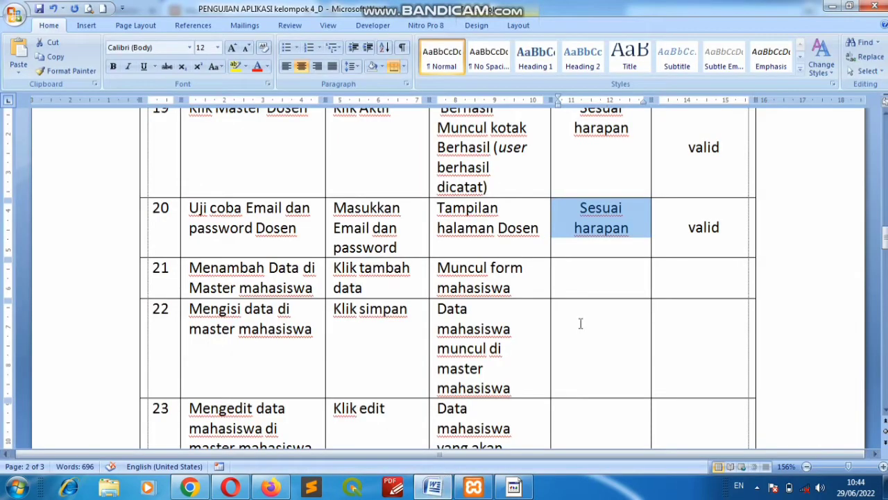
{"action": "left_click", "coordinate": [579, 275]}
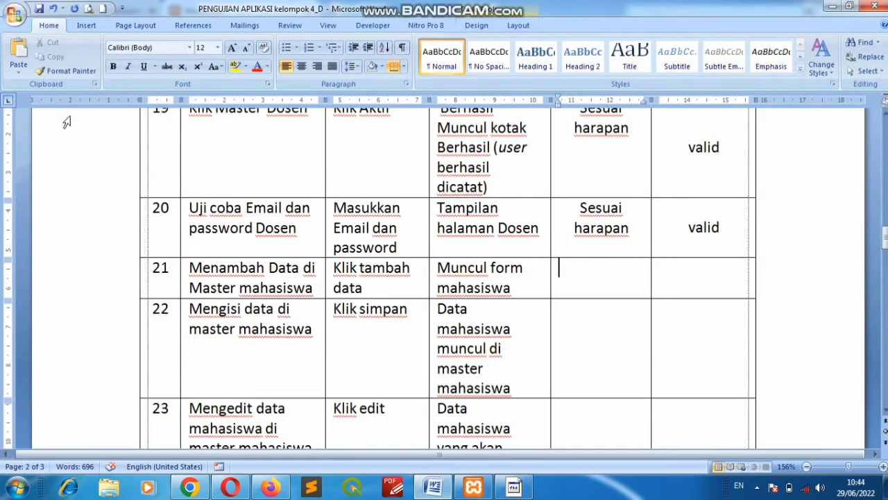
{"action": "left_click", "coordinate": [18, 56]}
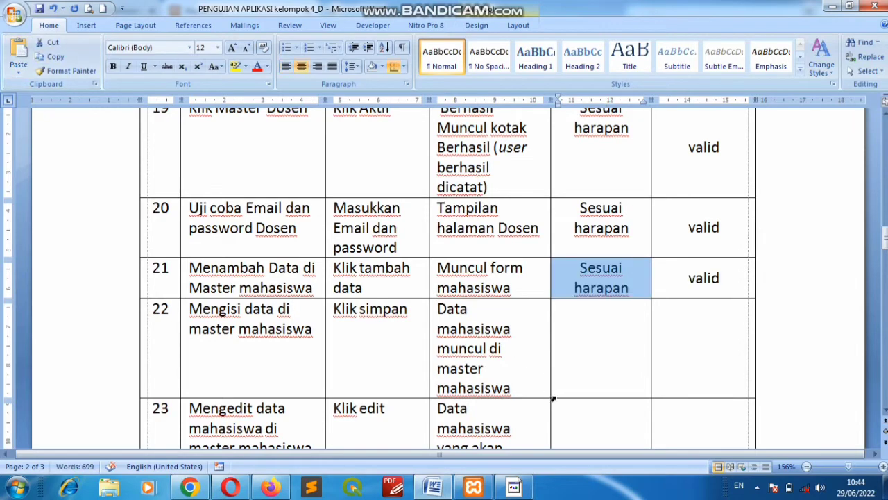
Check test case 22 in Word's table, then switch to Chrome and return to the Master Data Mahasiswa list from the save confirmation
{"action": "scroll", "coordinate": [554, 399], "scroll_direction": "down", "scroll_amount": 1}
{"action": "scroll", "coordinate": [514, 379], "scroll_direction": "down", "scroll_amount": 1}
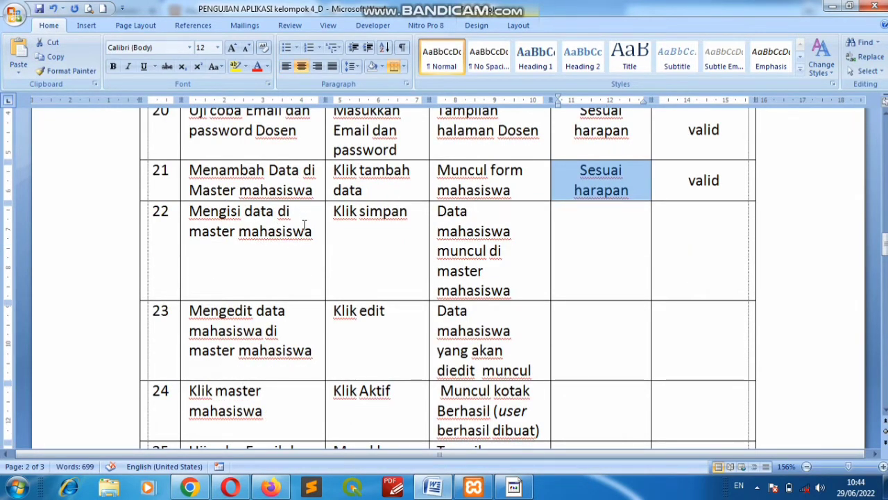
{"action": "left_click", "coordinate": [190, 488]}
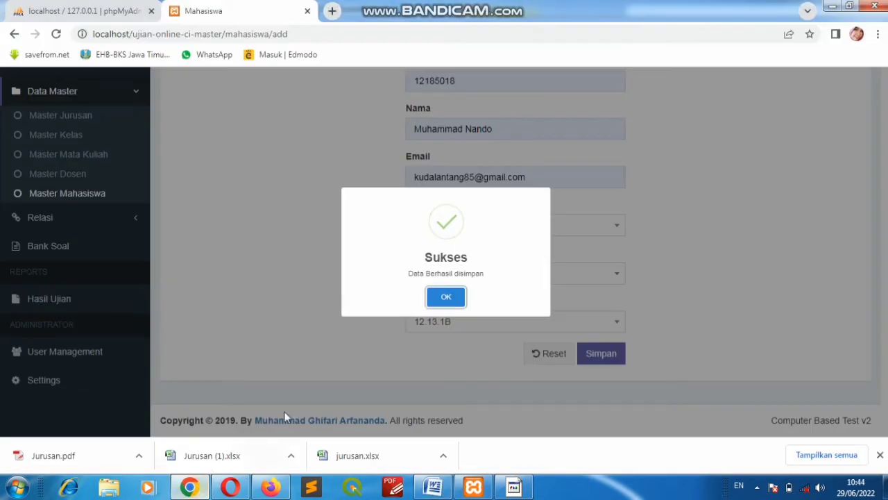
{"action": "left_click", "coordinate": [445, 298]}
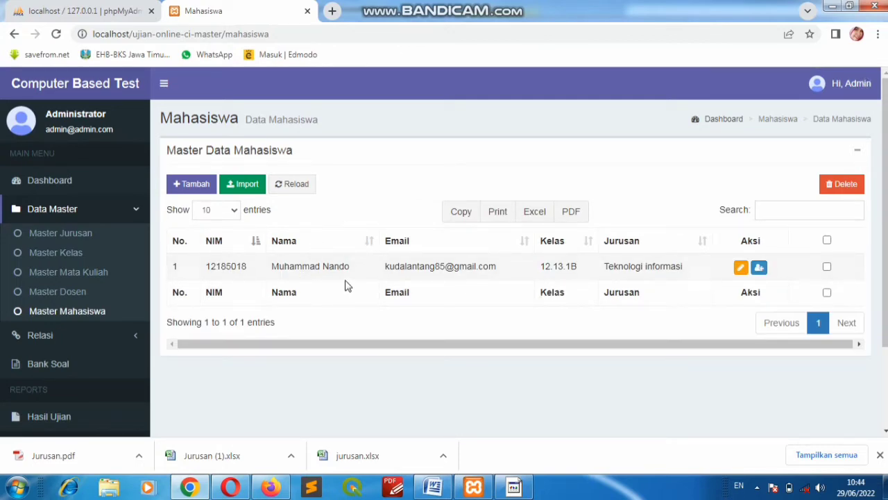
Switch to Word and record "Sesuai harapan" and "valid" for test case 22
{"action": "left_click", "coordinate": [434, 488]}
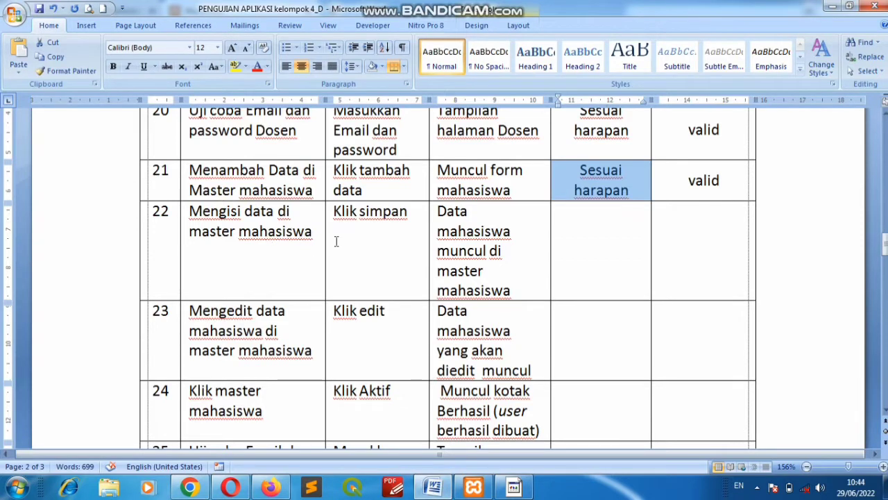
{"action": "left_click", "coordinate": [592, 236]}
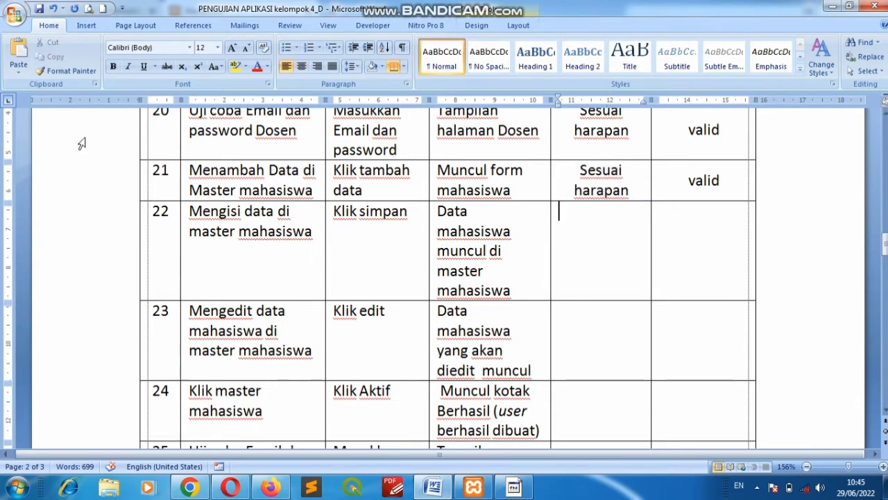
{"action": "left_click", "coordinate": [19, 50]}
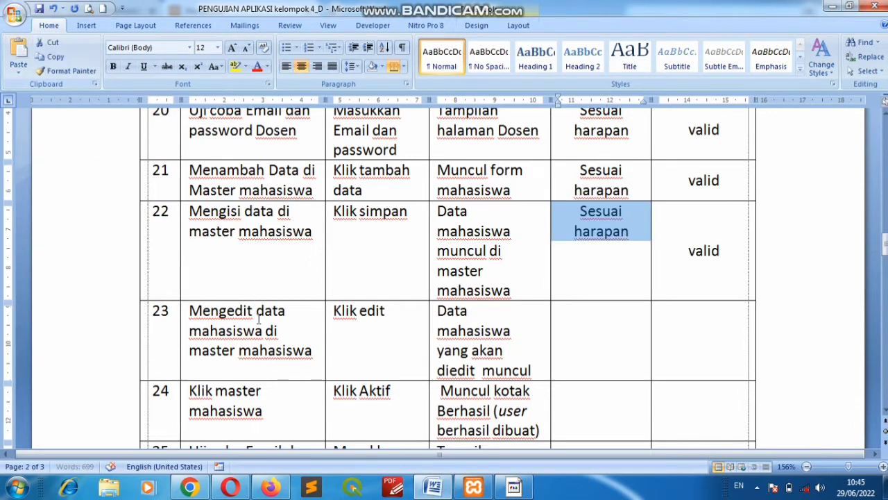
Switch to Chrome, open the student's record for editing from the Mahasiswa list and save it without changing any field
{"action": "left_click", "coordinate": [191, 489]}
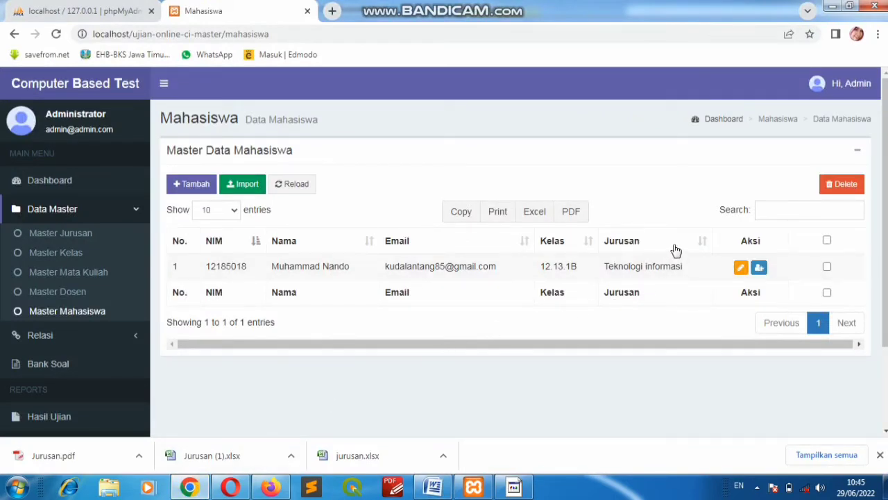
{"action": "left_click", "coordinate": [741, 268]}
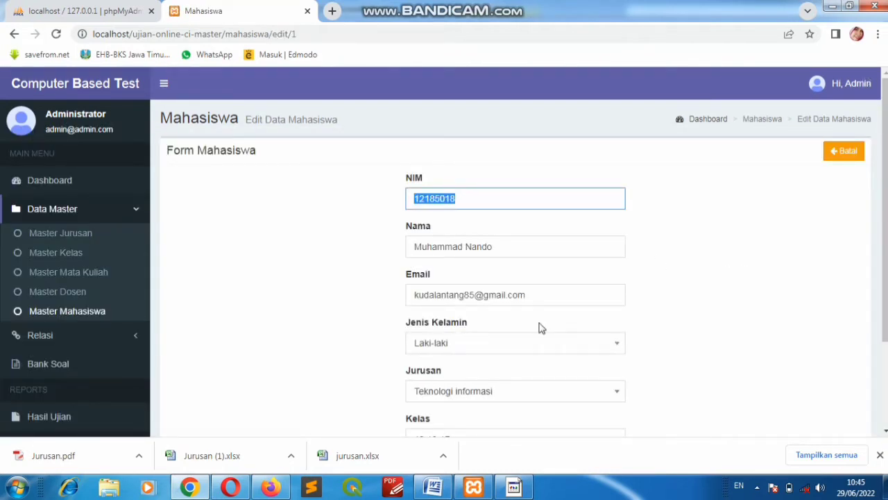
{"action": "scroll", "coordinate": [542, 327], "scroll_direction": "down", "scroll_amount": 3}
{"action": "left_click", "coordinate": [602, 352]}
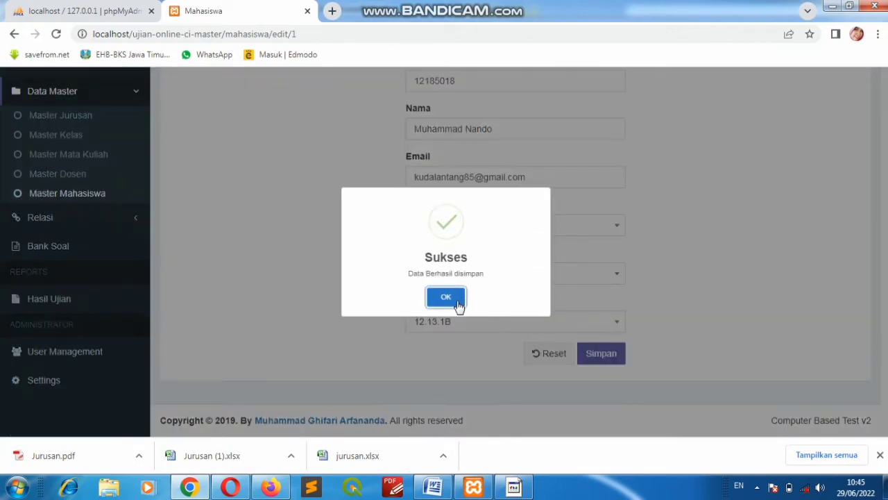
{"action": "left_click", "coordinate": [459, 299]}
Switch to Word and paste "Sesuai harapan" and "valid" into row 23 for the edit test
{"action": "left_click", "coordinate": [445, 490]}
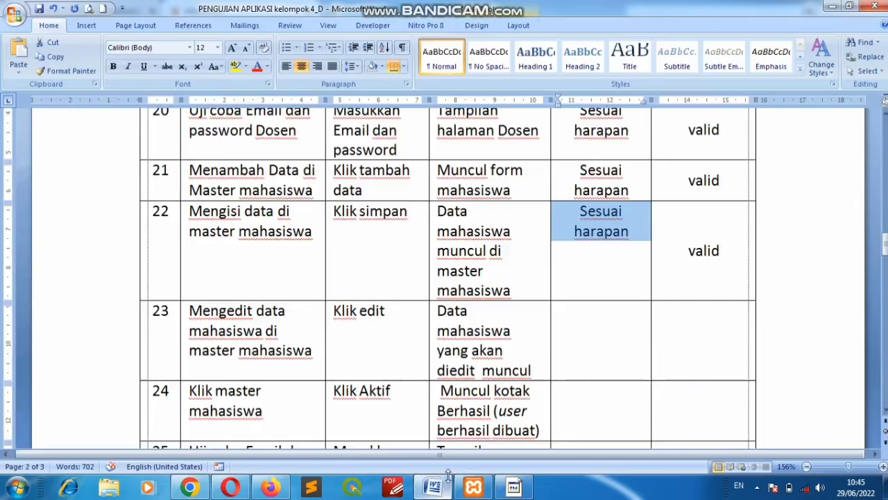
{"action": "left_click", "coordinate": [619, 312]}
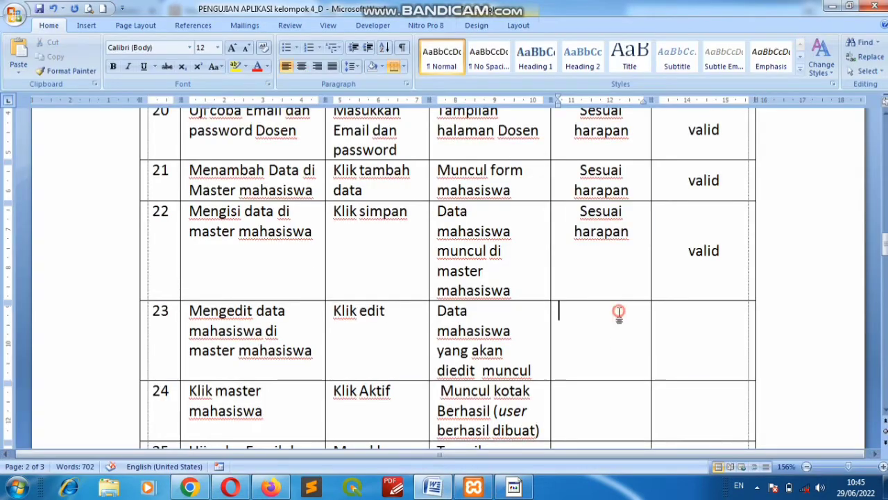
{"action": "left_click", "coordinate": [21, 63]}
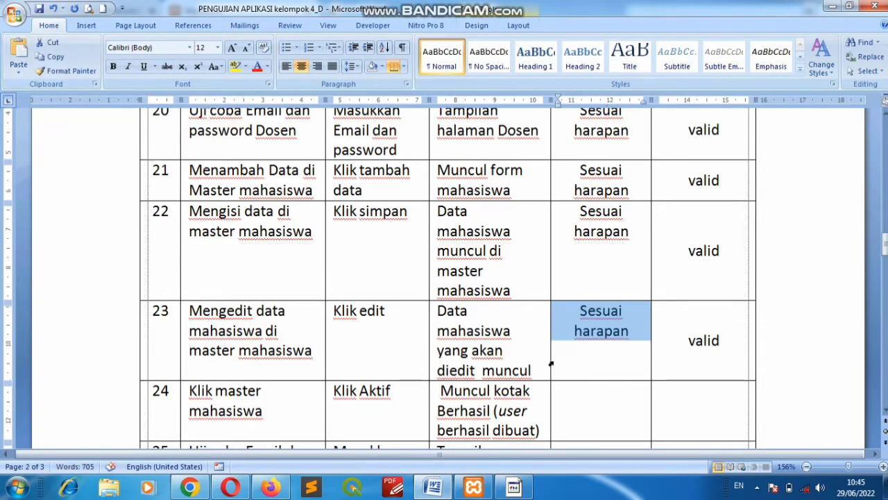
Check test case 24 in Word's table, then activate the student's user account from the Master Mahasiswa list in Chrome
{"action": "scroll", "coordinate": [555, 359], "scroll_direction": "down", "scroll_amount": 3}
{"action": "scroll", "coordinate": [555, 359], "scroll_direction": "down", "scroll_amount": 3}
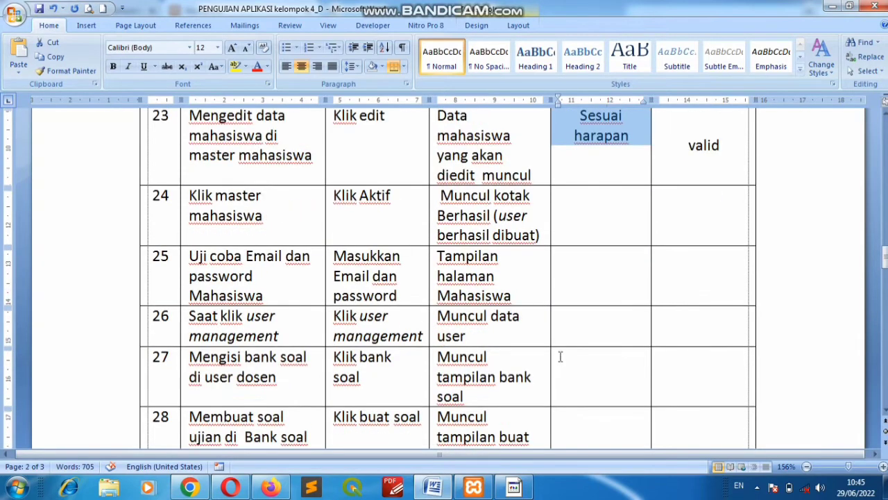
{"action": "left_click", "coordinate": [190, 488]}
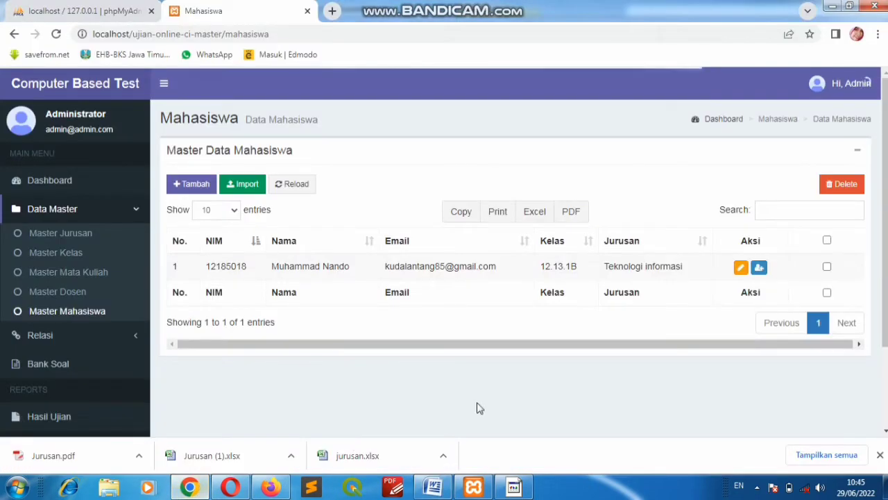
{"action": "left_click", "coordinate": [760, 268]}
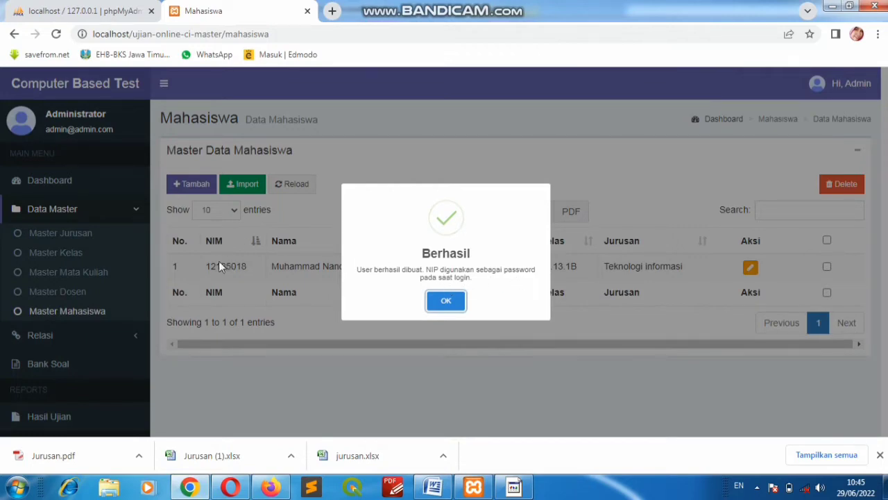
{"action": "left_click", "coordinate": [455, 301]}
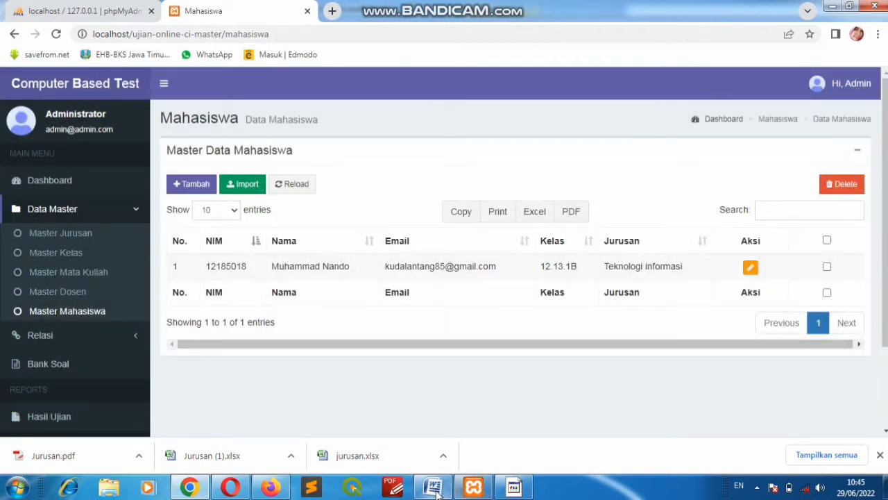
Switch to Word and fill row 24's result cells with "Sesuai harapan" and "valid"
{"action": "left_click", "coordinate": [434, 488]}
{"action": "left_click", "coordinate": [608, 217]}
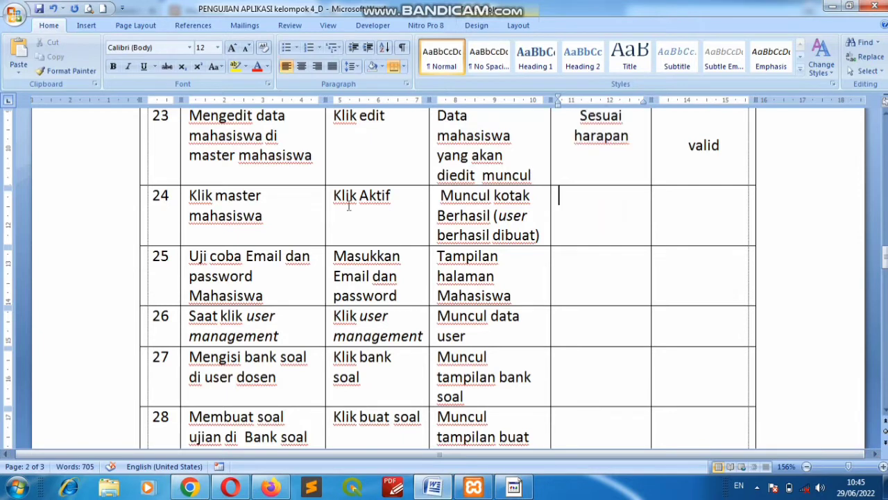
{"action": "left_click", "coordinate": [18, 56]}
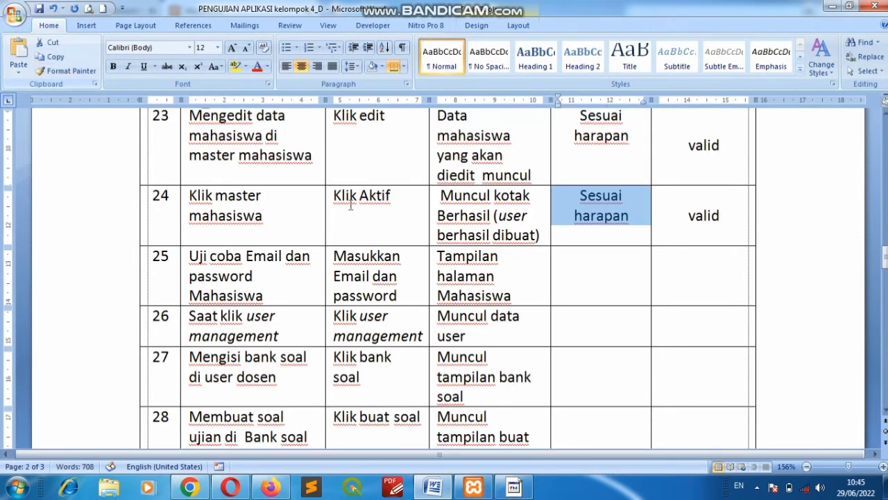
Check test case 25 in Word's table, then copy the student's email from the Master Mahasiswa list in Chrome
{"action": "left_click", "coordinate": [283, 260]}
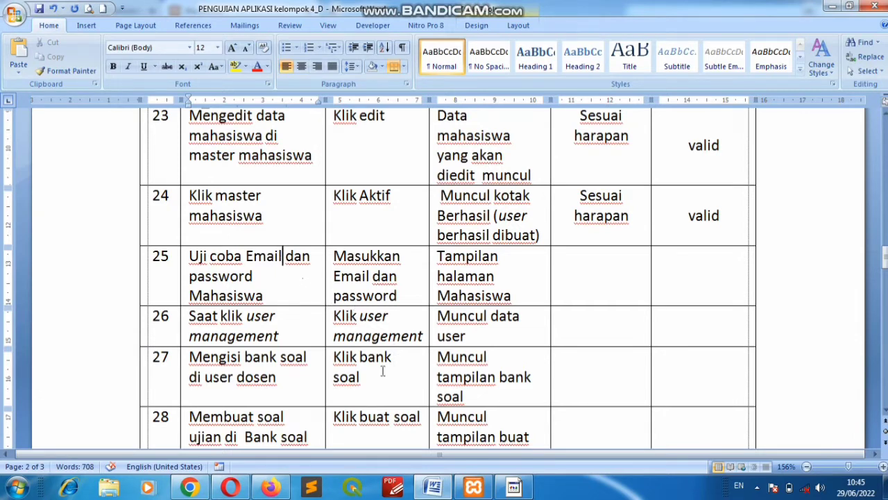
{"action": "mouse_move", "coordinate": [233, 490]}
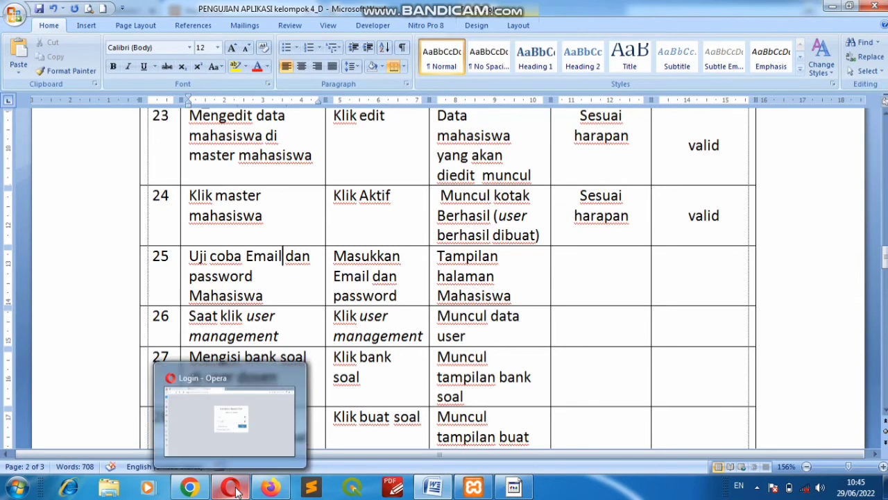
{"action": "left_click", "coordinate": [189, 488]}
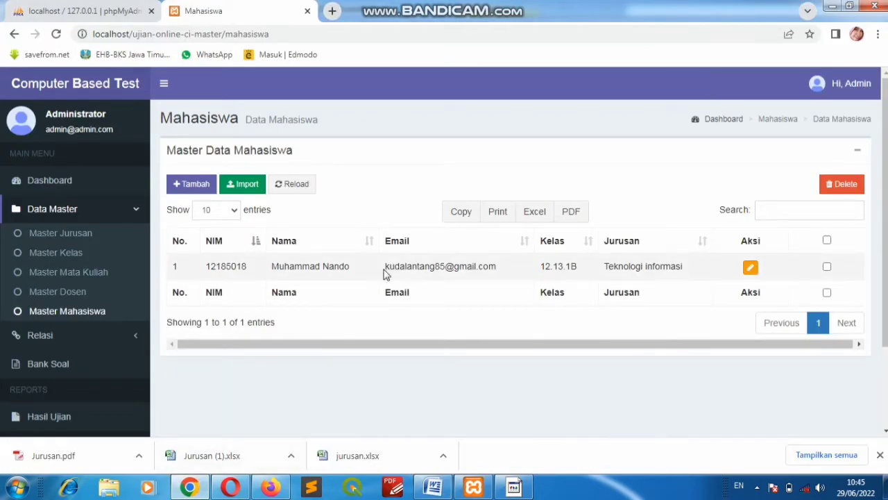
{"action": "left_click_drag", "start_coordinate": [386, 268], "coordinate": [501, 264]}
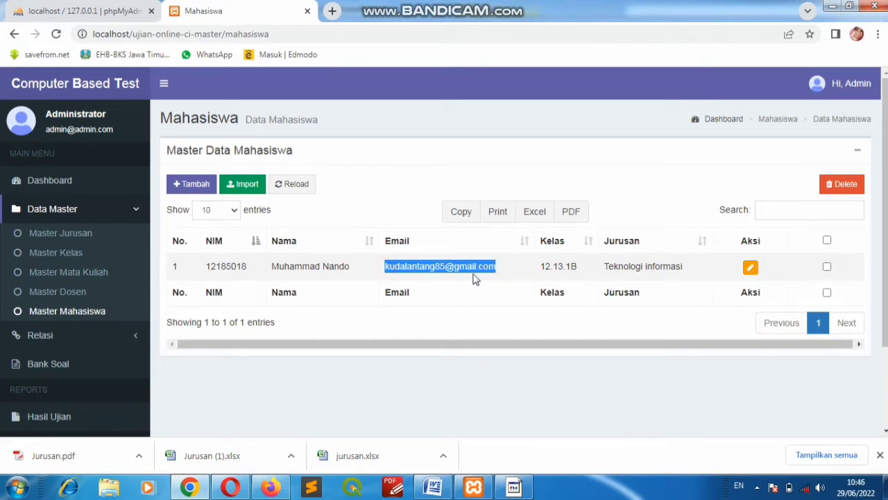
{"action": "right_click", "coordinate": [457, 267]}
{"action": "left_click", "coordinate": [476, 275]}
Switch to Opera and paste the student's email into the Computer Based Test login form
{"action": "left_click", "coordinate": [303, 410]}
{"action": "right_click", "coordinate": [422, 201]}
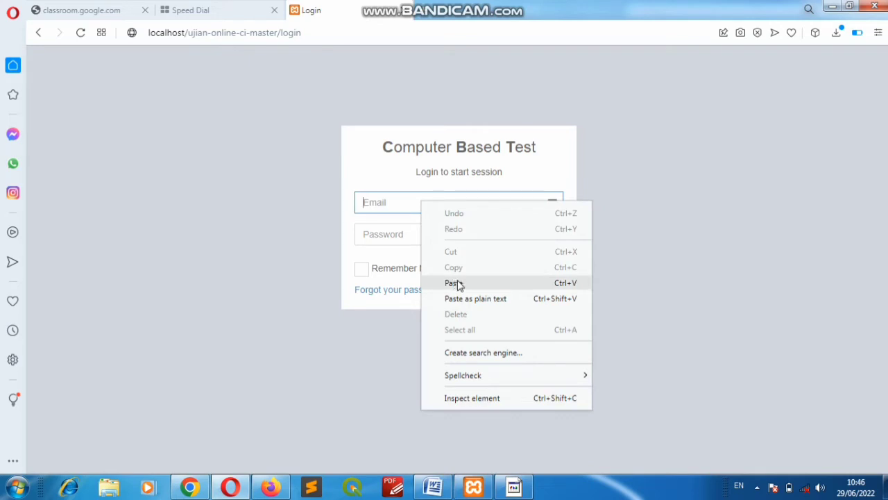
{"action": "left_click", "coordinate": [454, 283]}
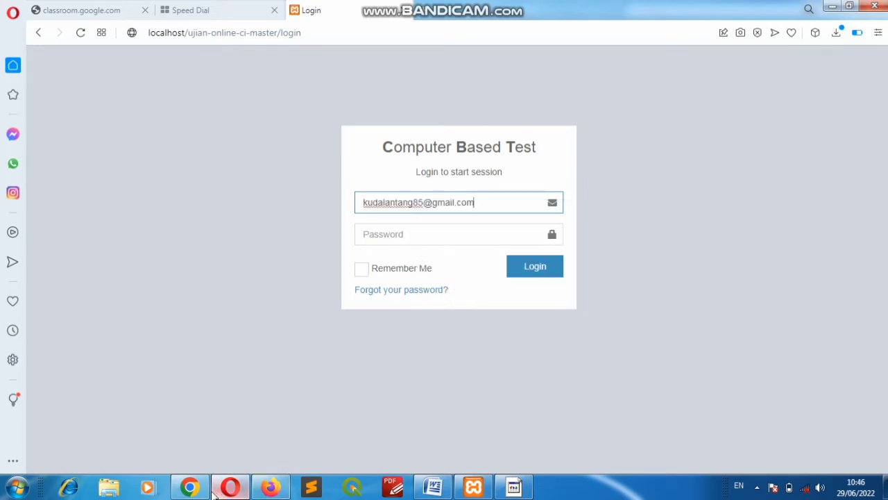
Copy the student's NIM from the Mahasiswa list in Chrome, and log in to the test site in Opera using it as the password
{"action": "left_click", "coordinate": [191, 487]}
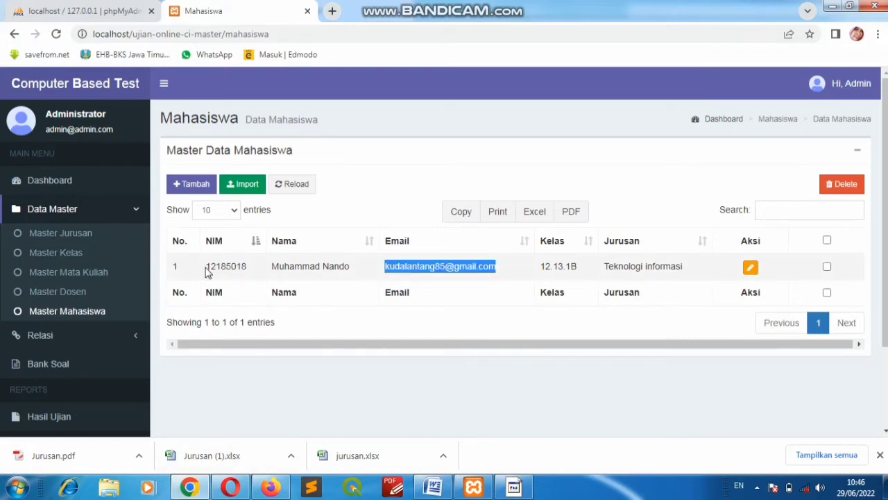
{"action": "left_click_drag", "start_coordinate": [205, 271], "coordinate": [255, 272]}
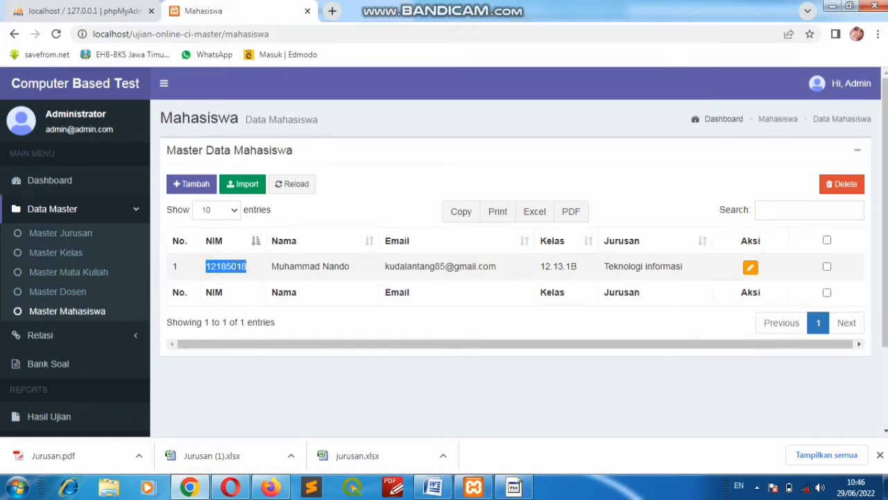
{"action": "right_click", "coordinate": [236, 268]}
{"action": "left_click", "coordinate": [254, 276]}
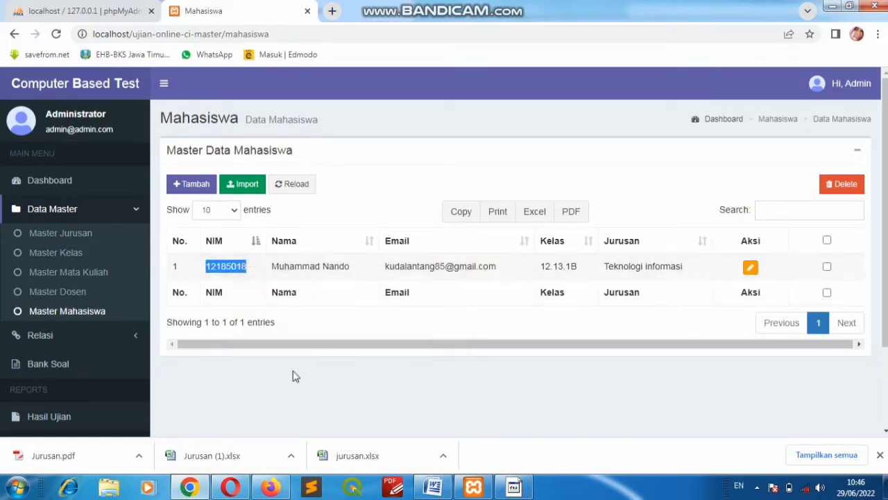
{"action": "left_click", "coordinate": [236, 488]}
{"action": "right_click", "coordinate": [383, 239]}
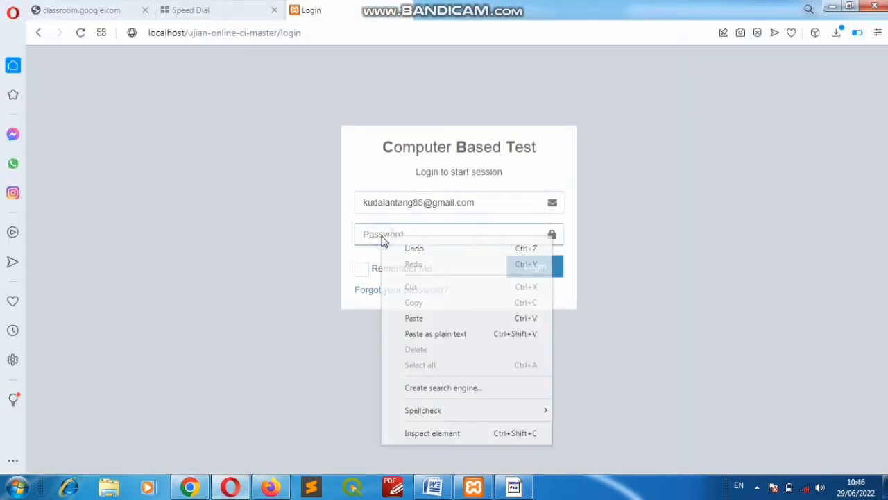
{"action": "left_click", "coordinate": [424, 318]}
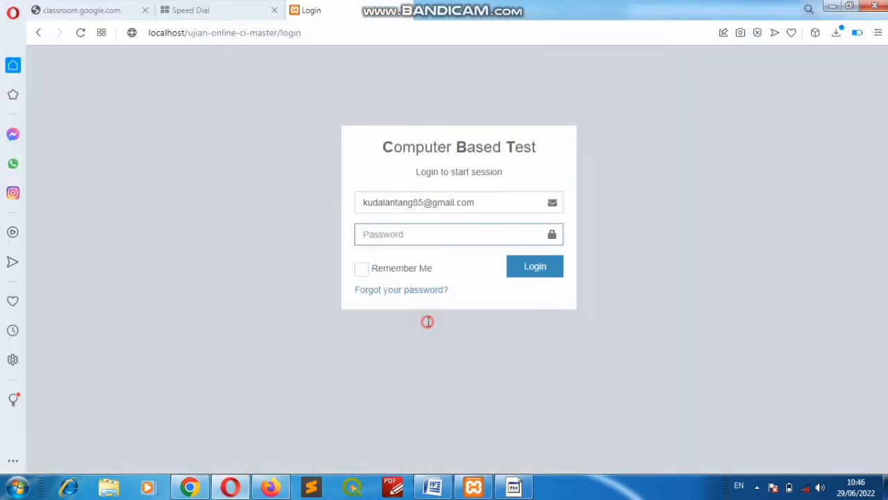
{"action": "left_click", "coordinate": [547, 270]}
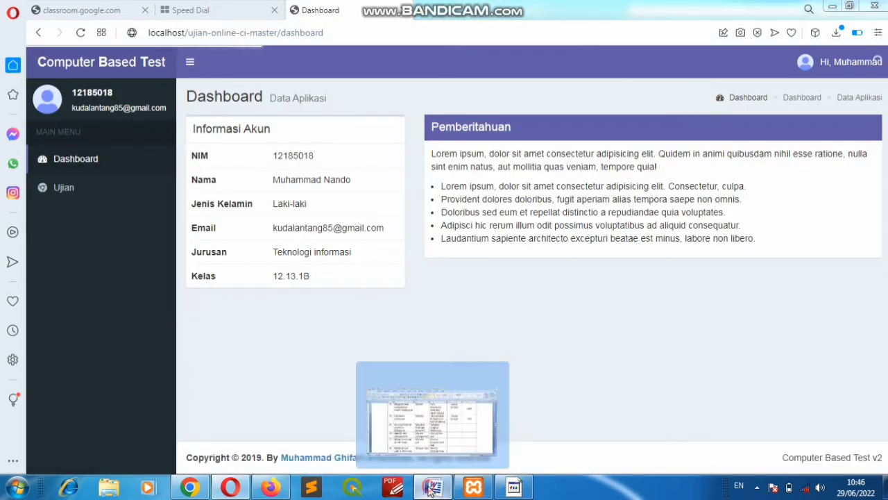
Switch to the Word test table and copy row 24's "Sesuai harapan" and "valid" entries into row 25
{"action": "left_click", "coordinate": [431, 489]}
{"action": "left_click", "coordinate": [601, 272]}
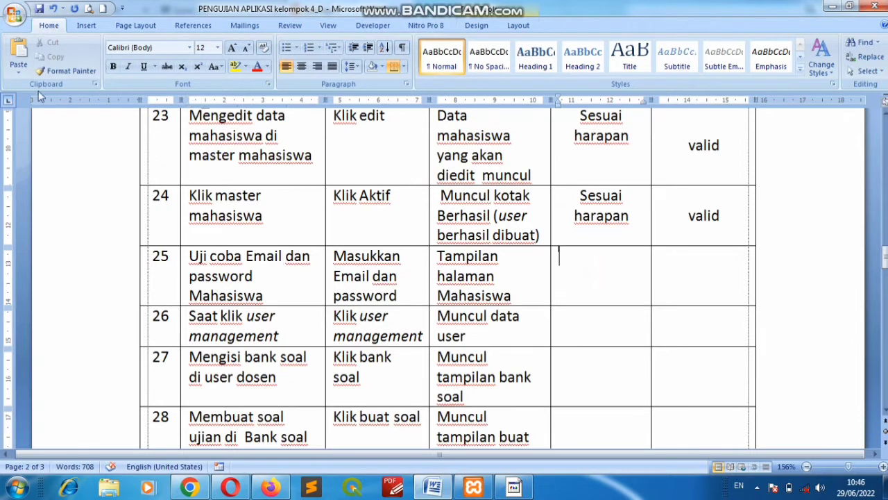
{"action": "left_click_drag", "start_coordinate": [565, 193], "coordinate": [737, 215]}
{"action": "key", "text": "ctrl+c"}
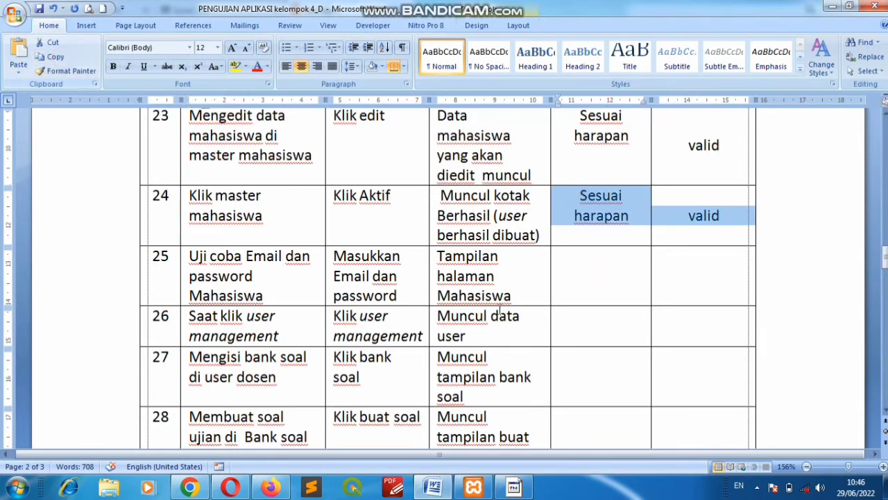
{"action": "left_click", "coordinate": [581, 275]}
{"action": "left_click", "coordinate": [19, 50]}
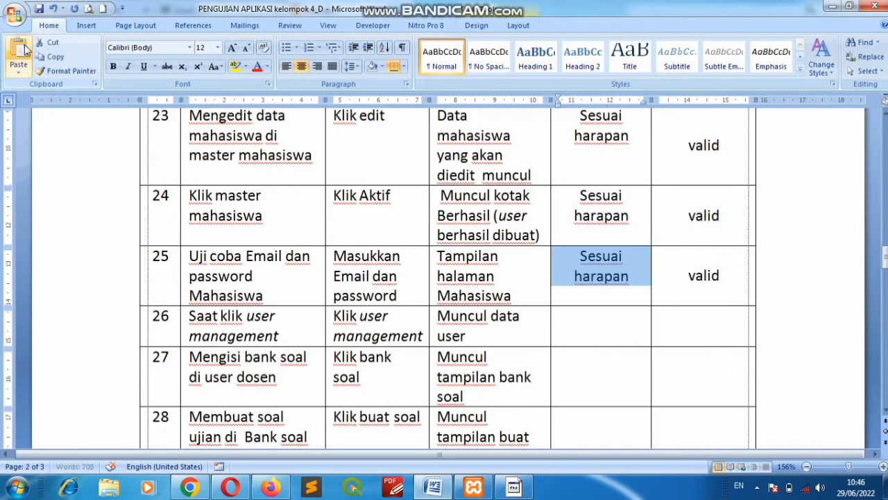
Switch to Chrome and open the User Management page of the admin account to test row 26
{"action": "scroll", "coordinate": [530, 297], "scroll_direction": "down", "scroll_amount": 1}
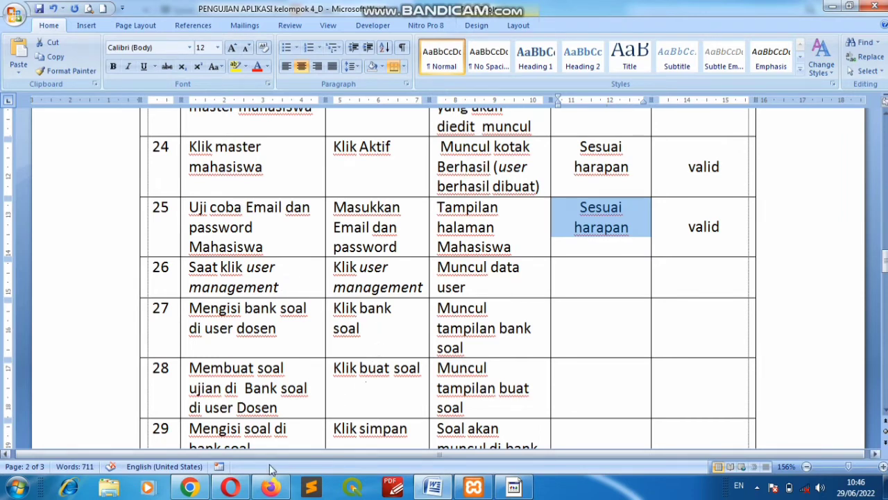
{"action": "left_click", "coordinate": [193, 488]}
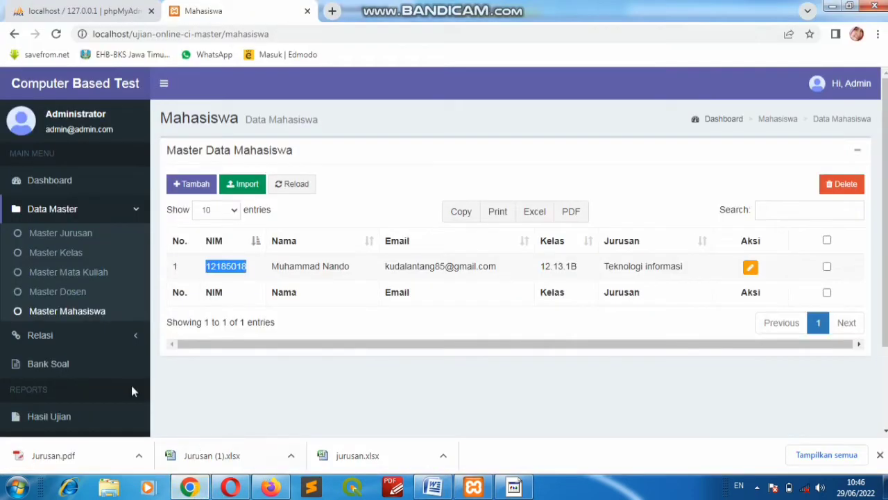
{"action": "scroll", "coordinate": [111, 377], "scroll_direction": "down", "scroll_amount": 3}
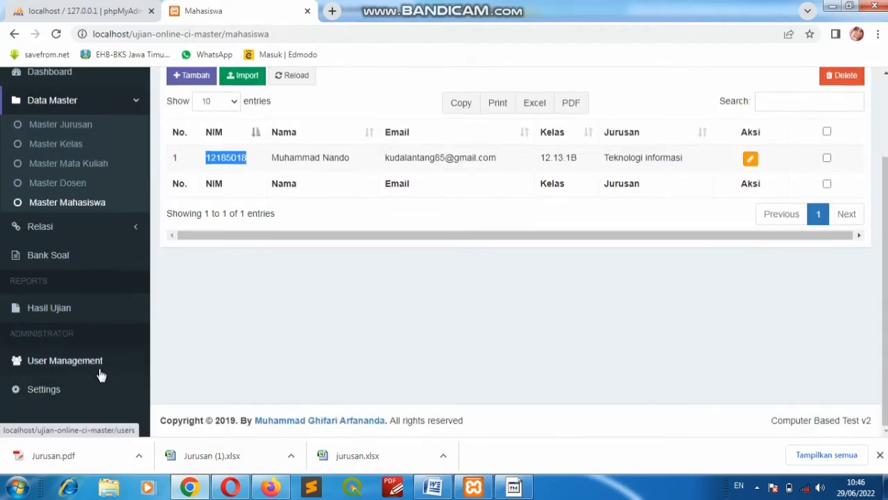
{"action": "left_click", "coordinate": [99, 370]}
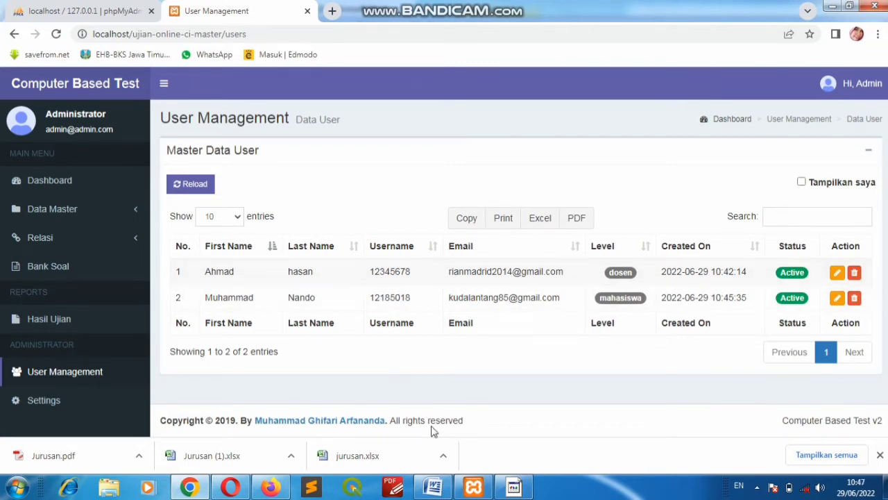
Return to the Word test table and paste the "Sesuai harapan" and "valid" entries into row 26
{"action": "left_click", "coordinate": [445, 473]}
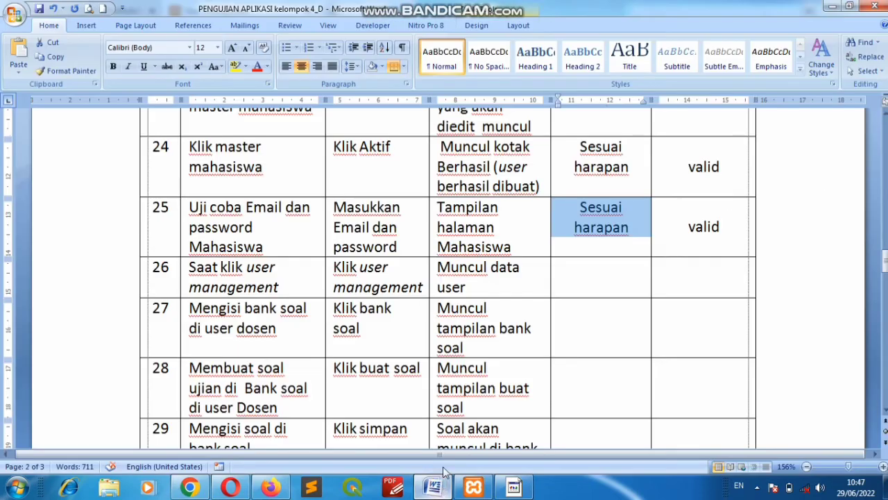
{"action": "left_click", "coordinate": [593, 273]}
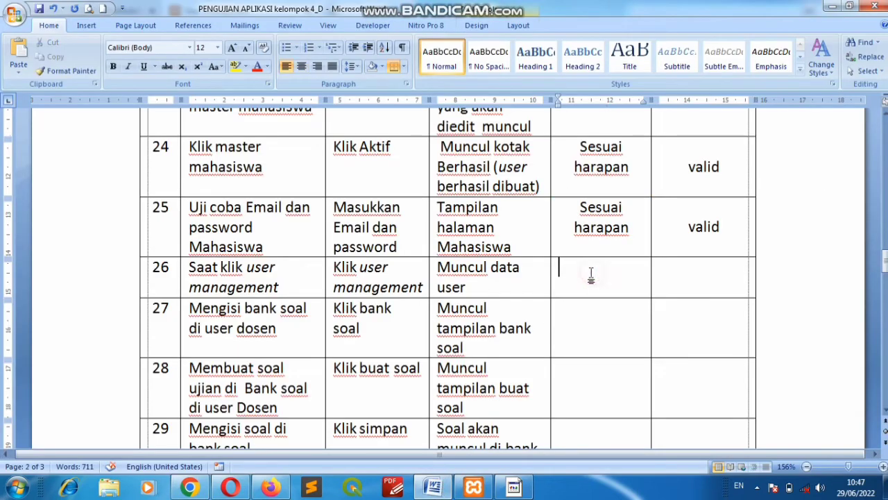
{"action": "left_click", "coordinate": [20, 54]}
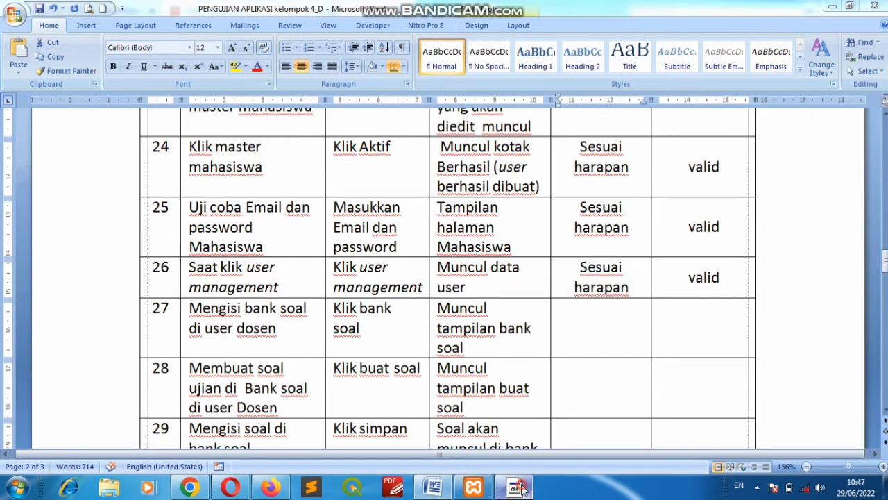
Switch to Firefox and open the Bank Soal page in the lecturer account to test row 27
{"action": "scroll", "coordinate": [386, 259], "scroll_direction": "down", "scroll_amount": 1}
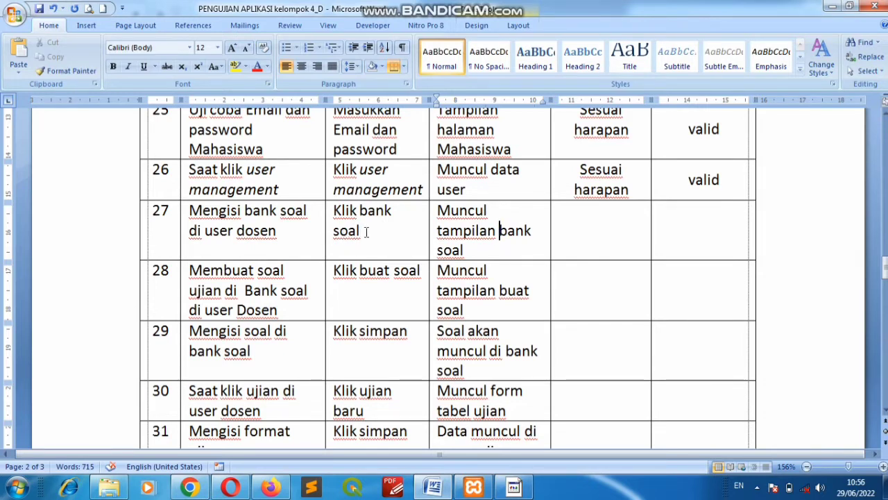
{"action": "left_click", "coordinate": [270, 487]}
{"action": "left_click", "coordinate": [72, 221]}
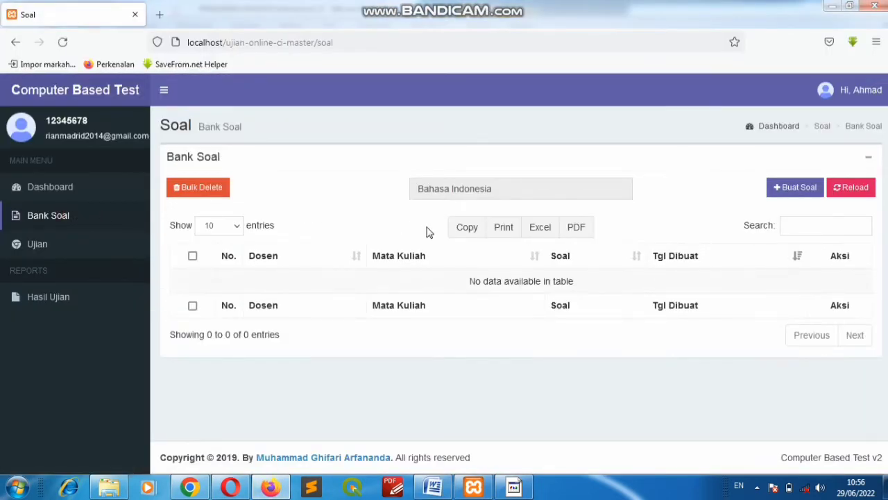
Go back to Word and paste the "Sesuai harapan" and "valid" entries into row 27 of the test table
{"action": "left_click", "coordinate": [433, 487]}
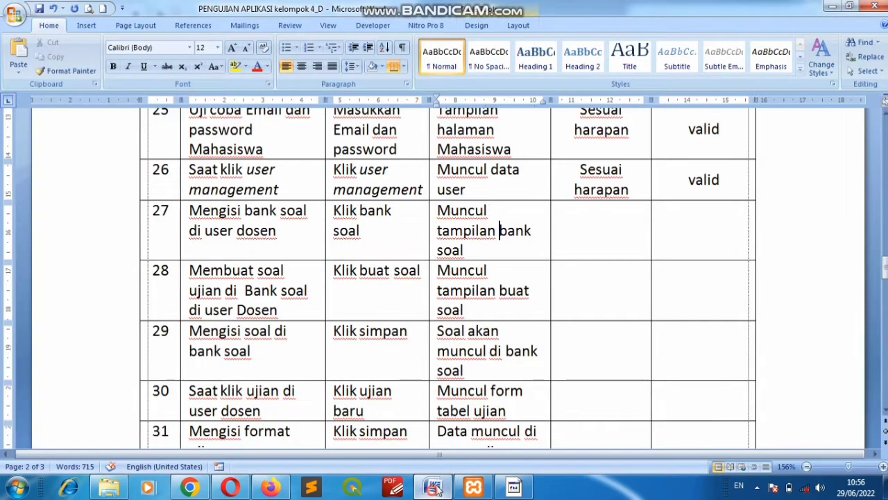
{"action": "left_click", "coordinate": [574, 220]}
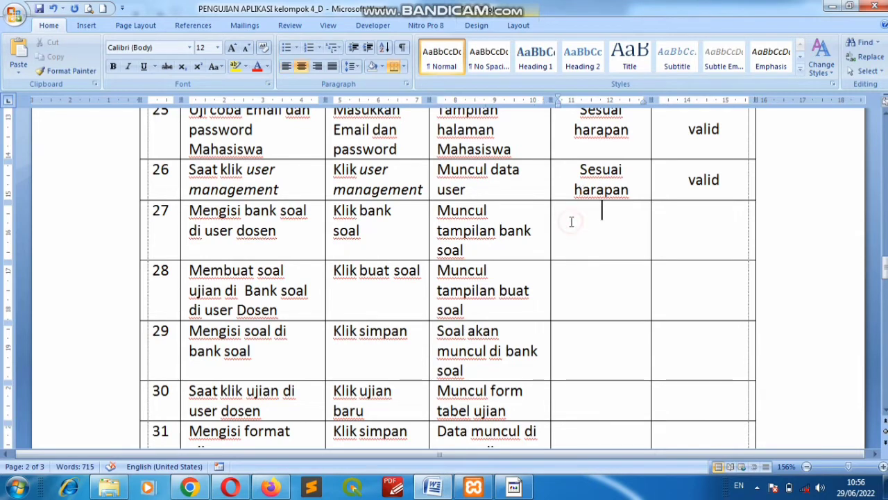
{"action": "left_click", "coordinate": [20, 52]}
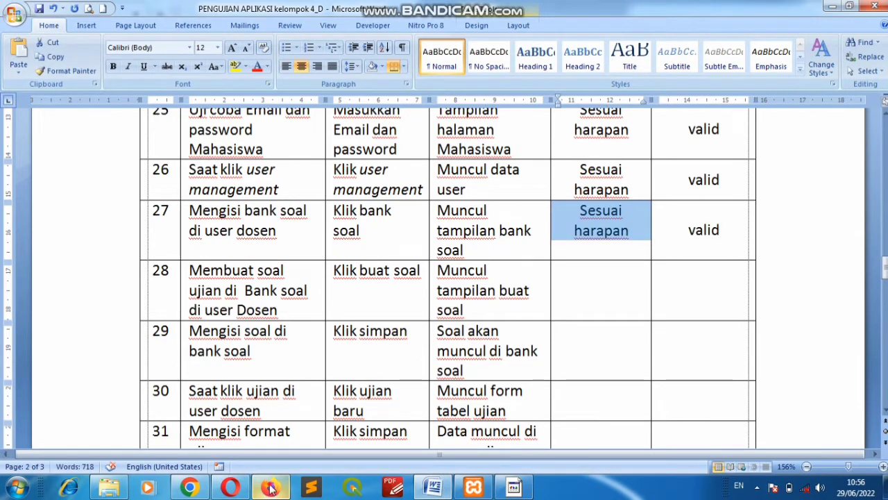
Check the next test cases in Word, and open the Buat Soal form from the question bank in Firefox
{"action": "left_click", "coordinate": [271, 488]}
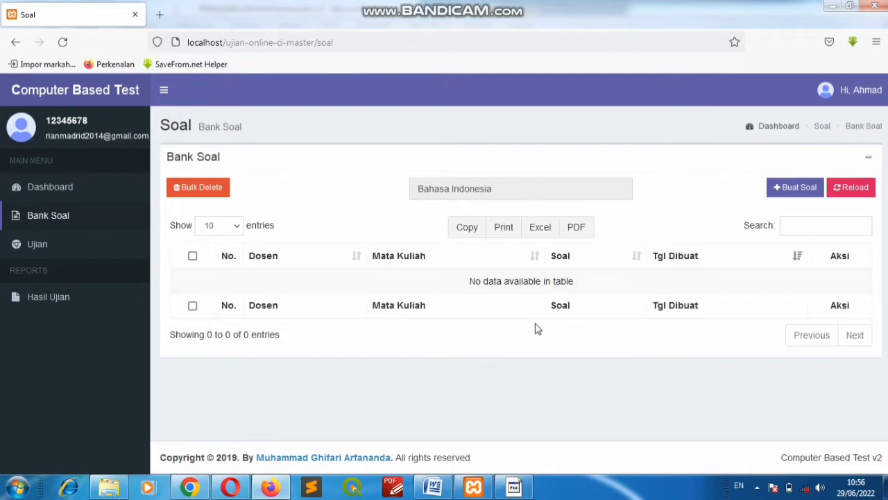
{"action": "left_click", "coordinate": [434, 488]}
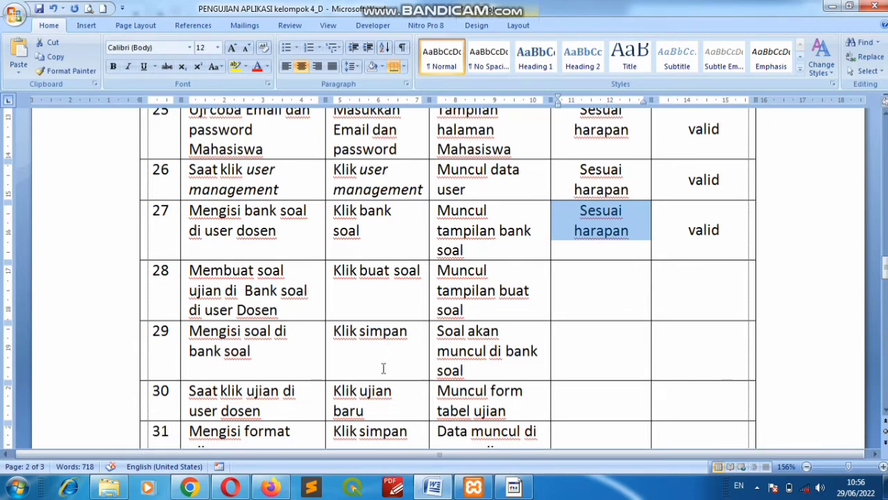
{"action": "left_click", "coordinate": [270, 488]}
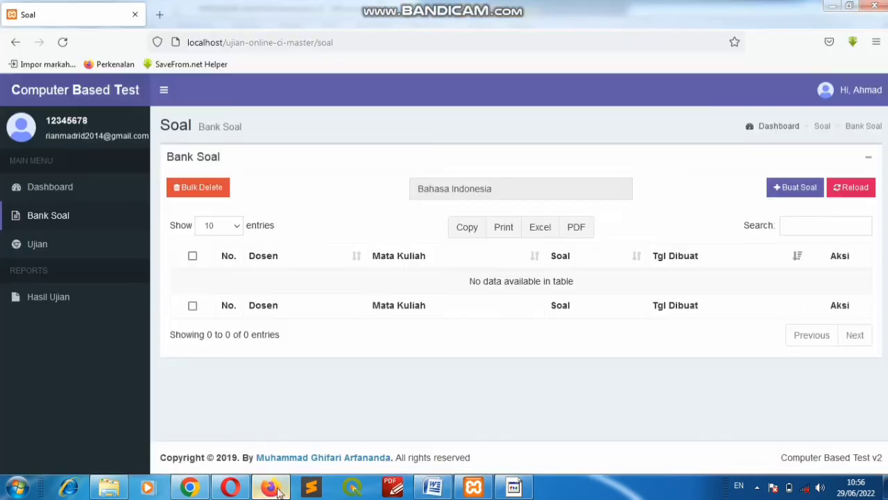
{"action": "left_click", "coordinate": [783, 188]}
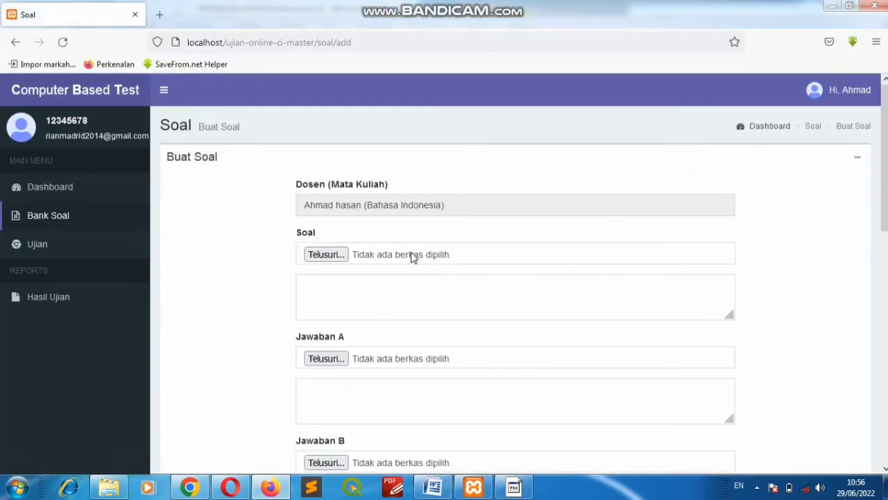
Enter the question "Dimanakah ibu kota Indonesia?" under Soal and "Jakarta" as Jawaban A
{"action": "left_click", "coordinate": [360, 287]}
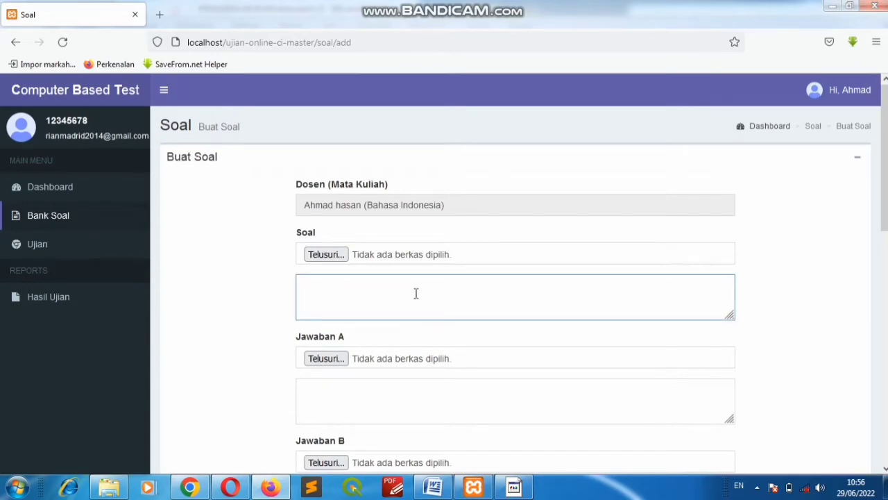
{"action": "type", "text": "Dimanakah ibu kota Indonesia?"}
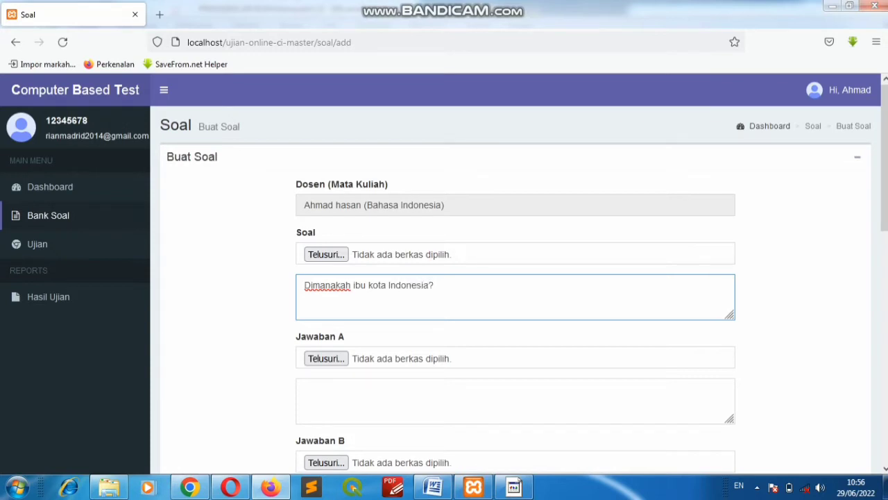
{"action": "left_click", "coordinate": [367, 405]}
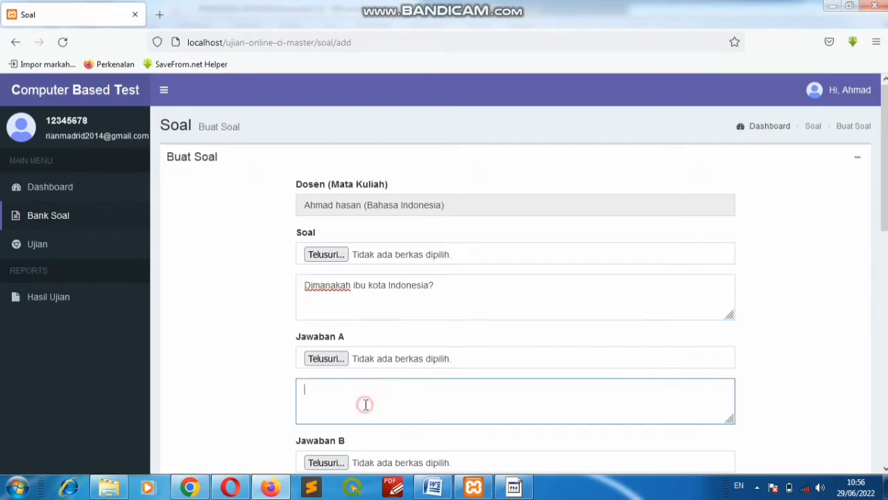
{"action": "type", "text": "Jakarta"}
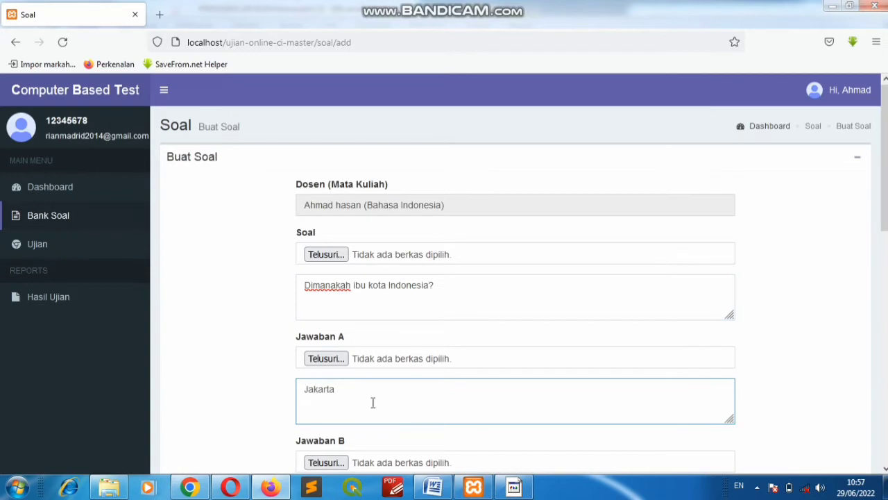
Enter "Surabaya" as Jawaban B and "Bandung" as Jawaban C
{"action": "scroll", "coordinate": [338, 405], "scroll_direction": "down", "scroll_amount": 3}
{"action": "left_click", "coordinate": [348, 302]}
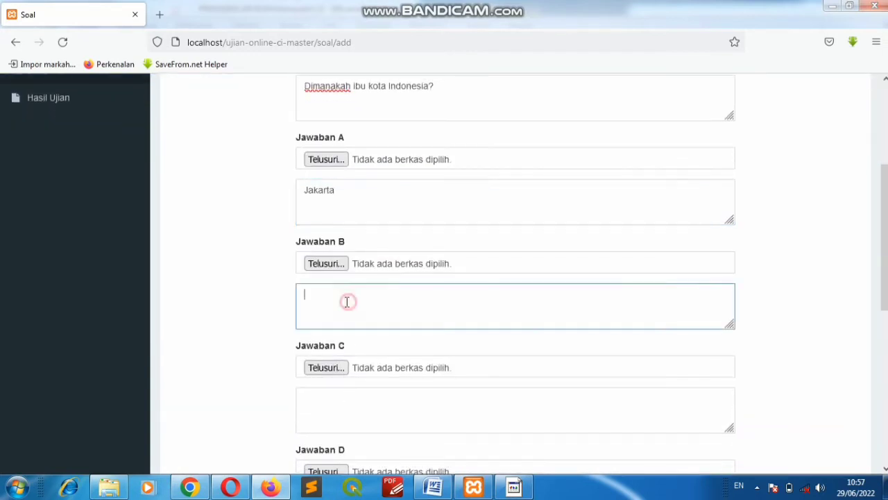
{"action": "type", "text": "Surabaya"}
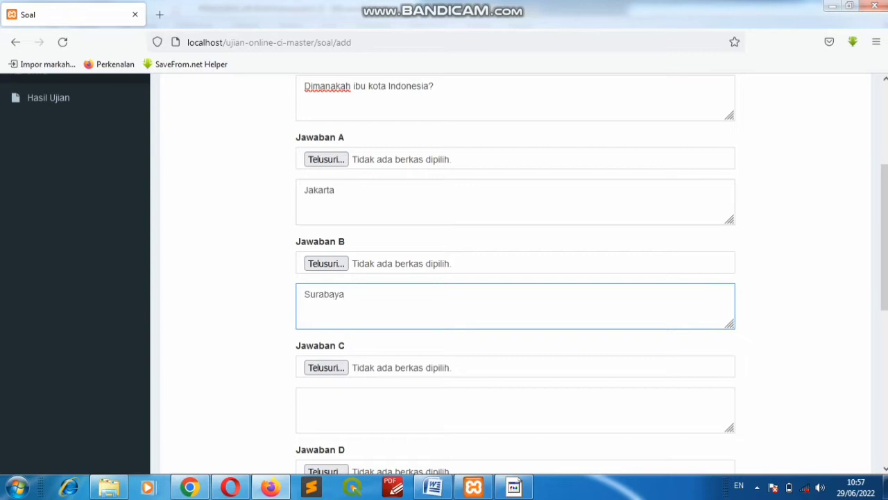
{"action": "left_click", "coordinate": [359, 402]}
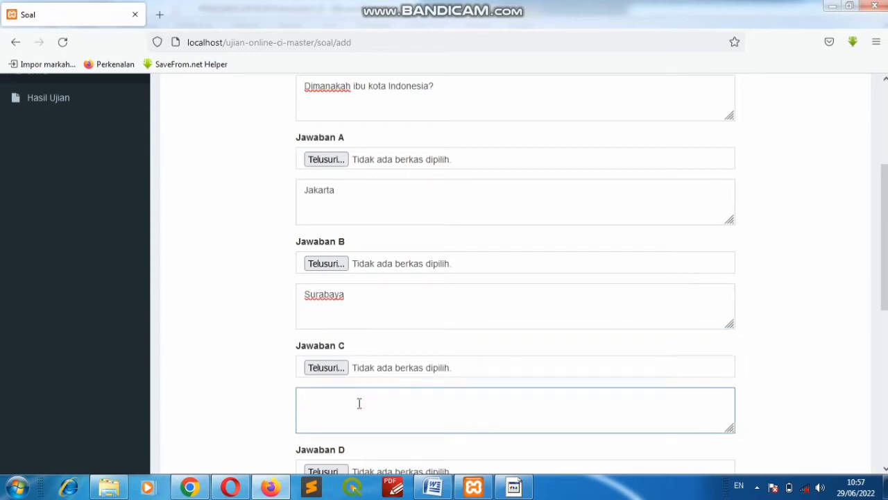
{"action": "type", "text": "Bandung"}
Enter "Semarang" as Jawaban E of the question, leaving Jawaban D blank
{"action": "scroll", "coordinate": [400, 417], "scroll_direction": "down", "scroll_amount": 4}
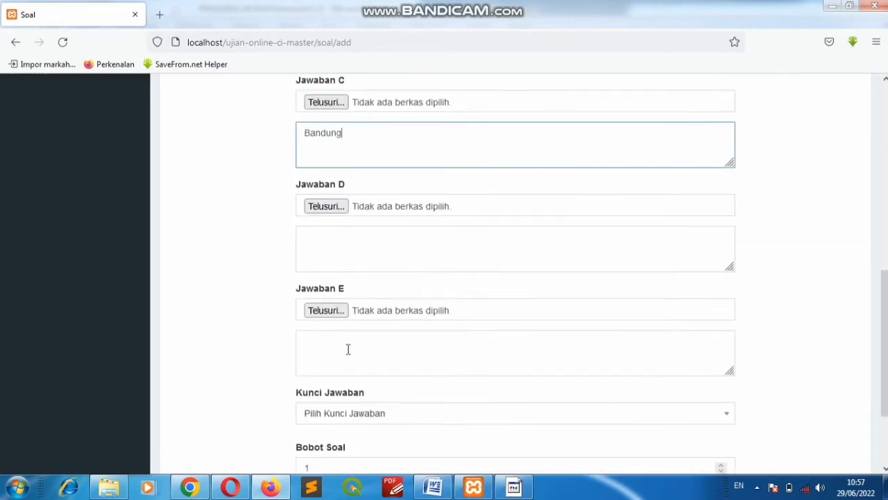
{"action": "left_click", "coordinate": [348, 348]}
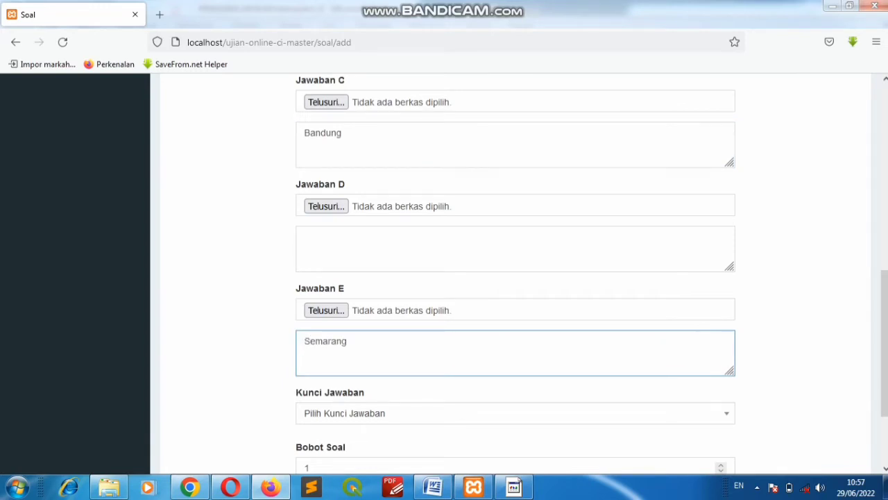
{"action": "scroll", "coordinate": [363, 364], "scroll_direction": "down", "scroll_amount": 1}
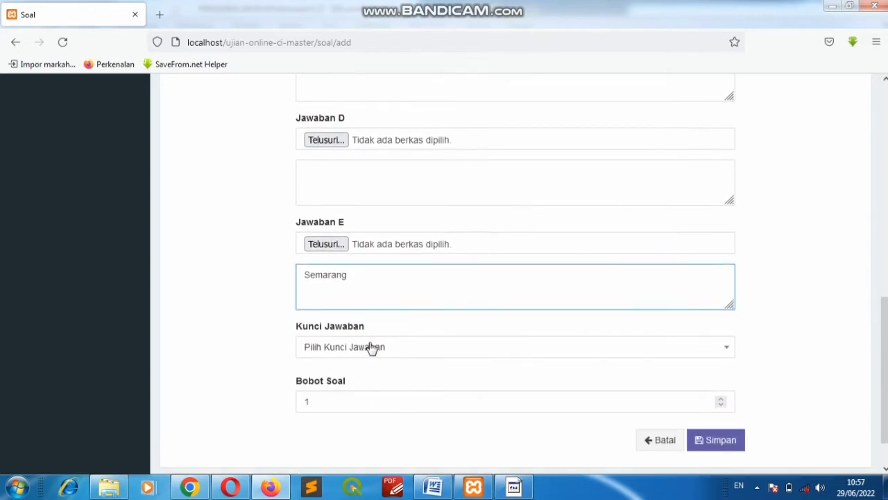
Set Kunci Jawaban to A, review the filled-in question, and save it to the question bank
{"action": "left_click", "coordinate": [374, 352]}
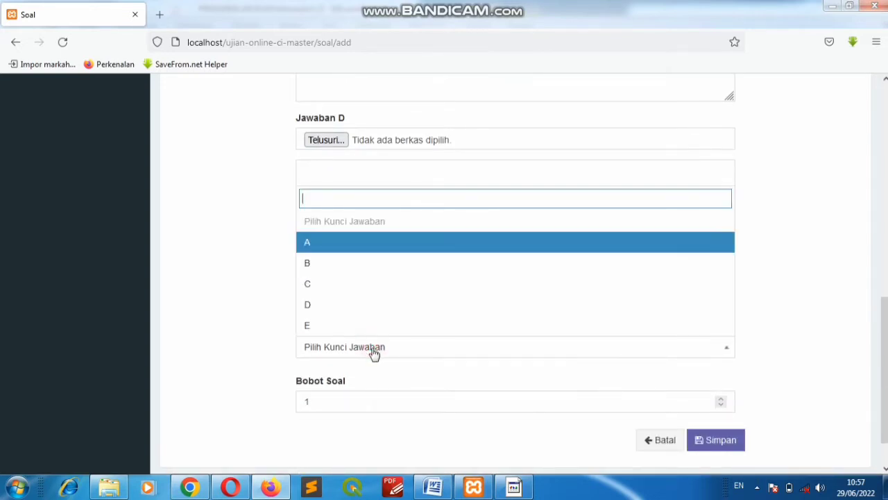
{"action": "left_click", "coordinate": [389, 244]}
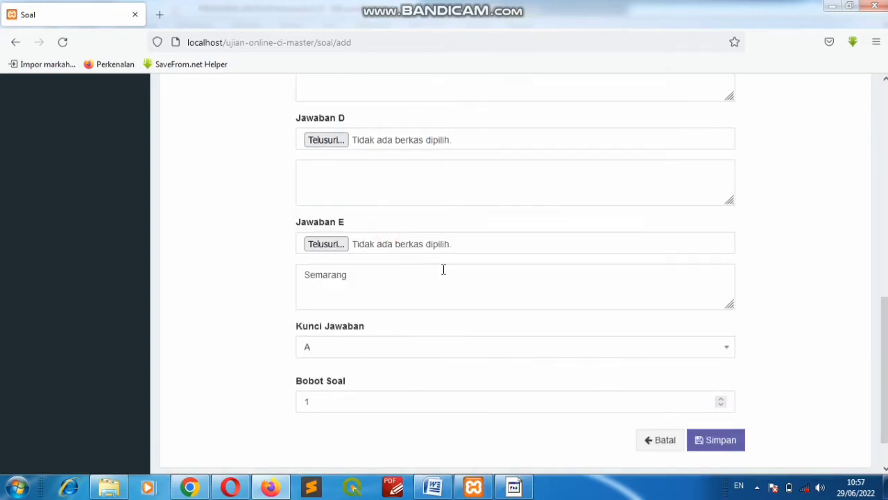
{"action": "scroll", "coordinate": [444, 268], "scroll_direction": "up", "scroll_amount": 6}
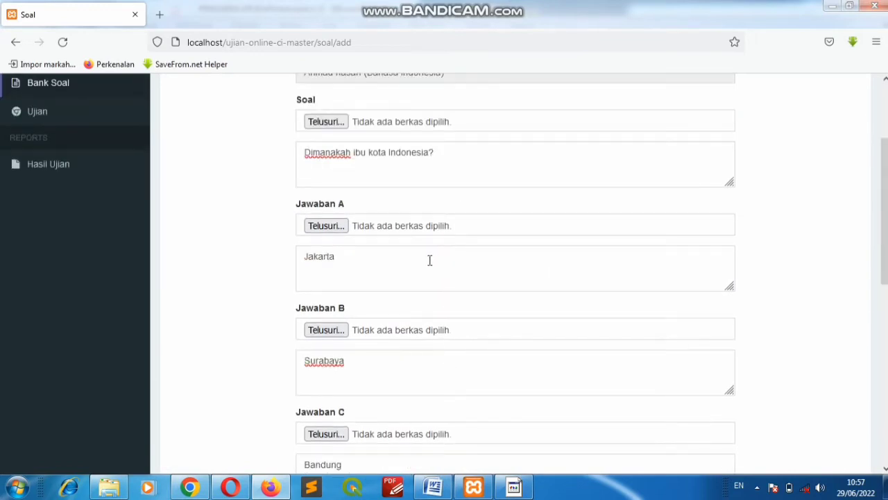
{"action": "scroll", "coordinate": [430, 260], "scroll_direction": "down", "scroll_amount": 7}
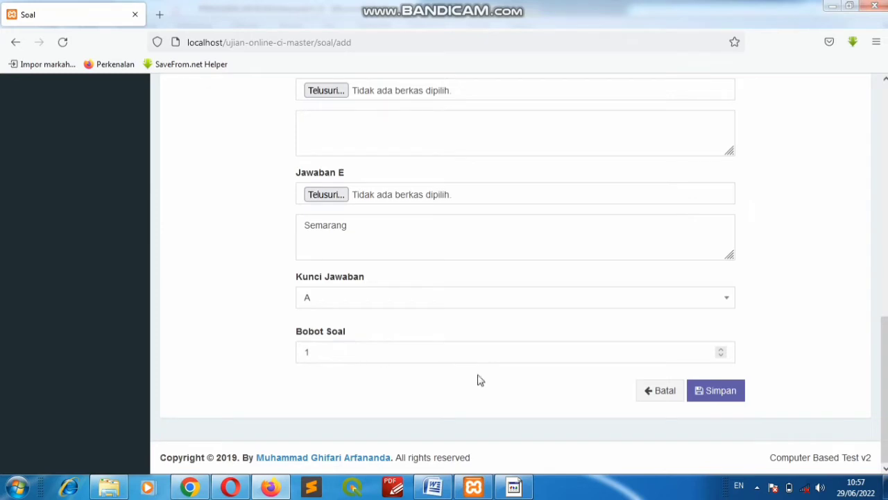
{"action": "left_click", "coordinate": [709, 399]}
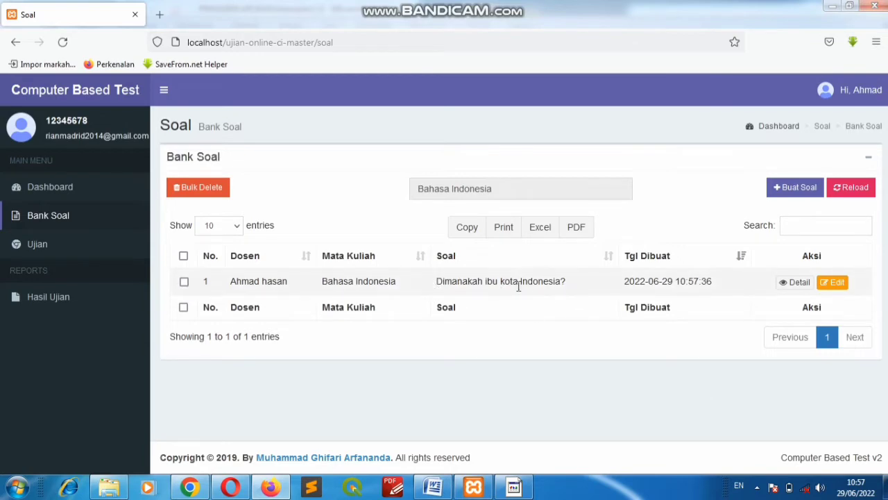
Switch to Word and record test case 28 as "Sesuai harapan" and "valid"
{"action": "left_click", "coordinate": [433, 488]}
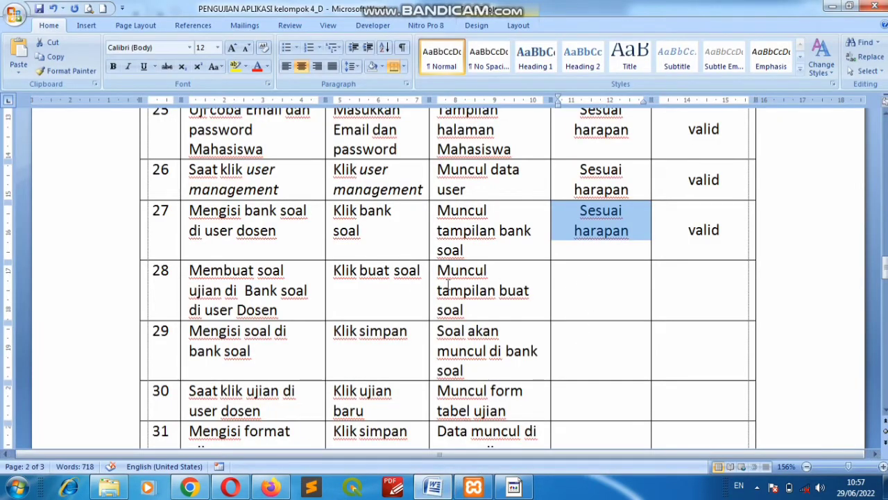
{"action": "left_click", "coordinate": [596, 272]}
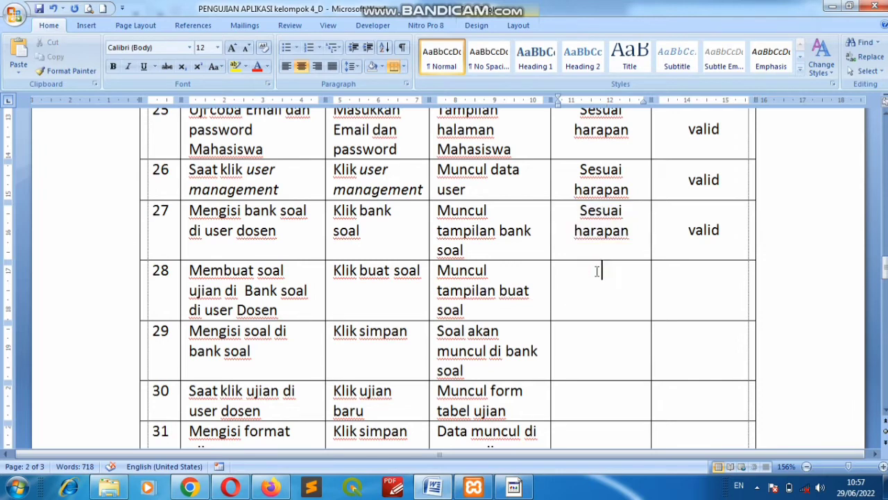
{"action": "left_click", "coordinate": [17, 55]}
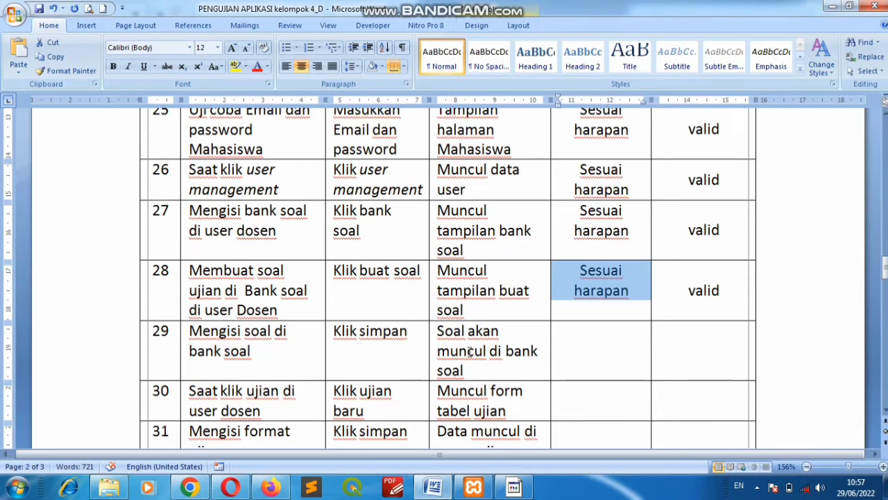
Check the saved question in Firefox's Bank Soal list, and record test case 29 in Word as "Sesuai harapan" and "valid"
{"action": "left_click", "coordinate": [270, 487]}
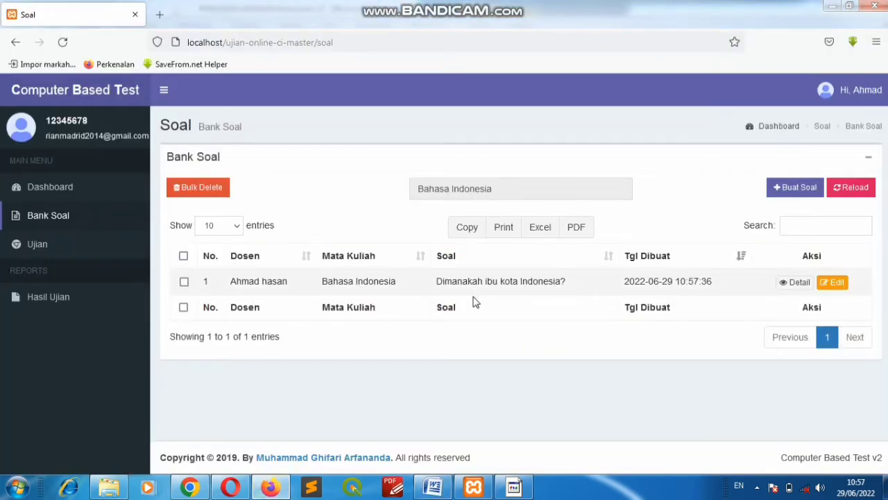
{"action": "left_click", "coordinate": [434, 487]}
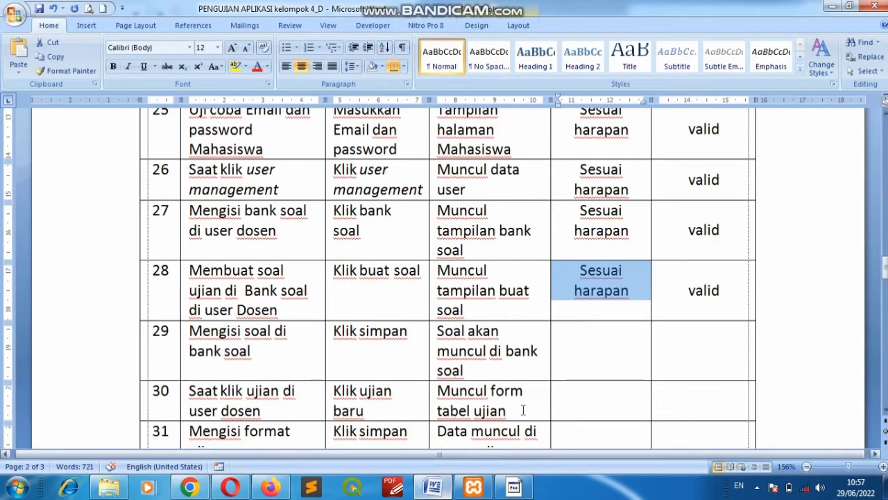
{"action": "left_click", "coordinate": [579, 342]}
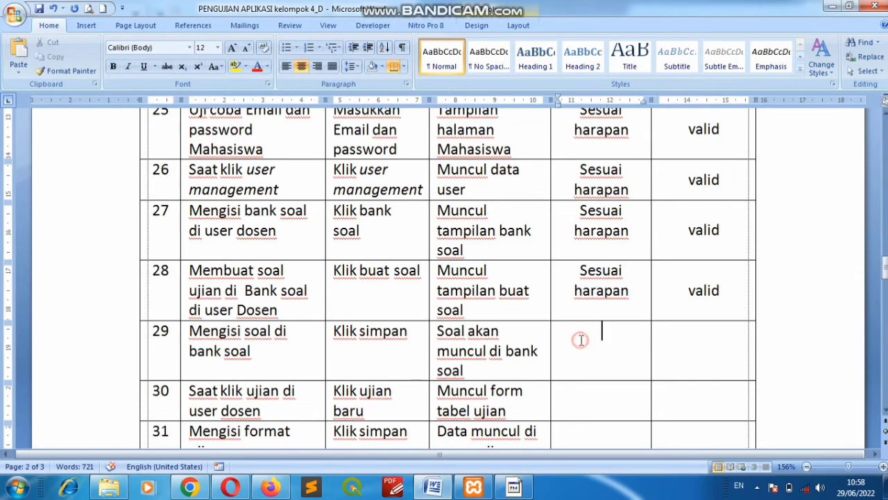
{"action": "left_click", "coordinate": [25, 52]}
{"action": "scroll", "coordinate": [443, 334], "scroll_direction": "down", "scroll_amount": 2}
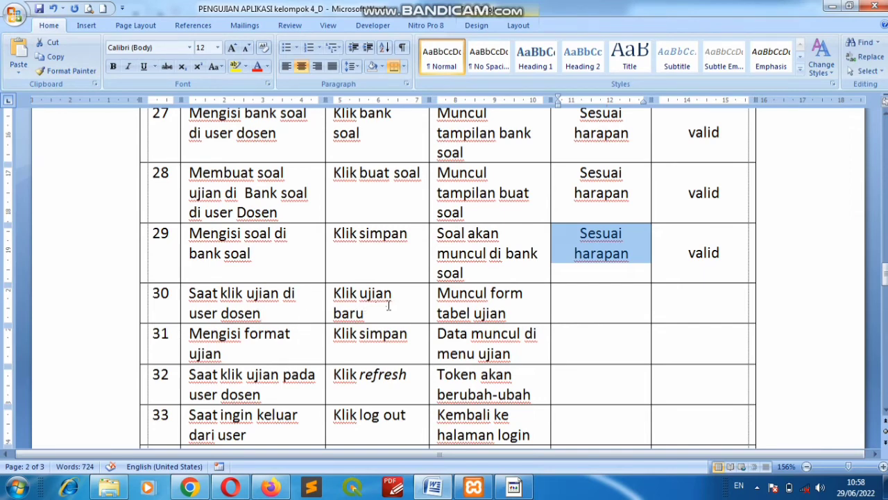
Switch to Firefox and open the Ujian Baru form from the lecturer's Ujian page
{"action": "left_click", "coordinate": [269, 490]}
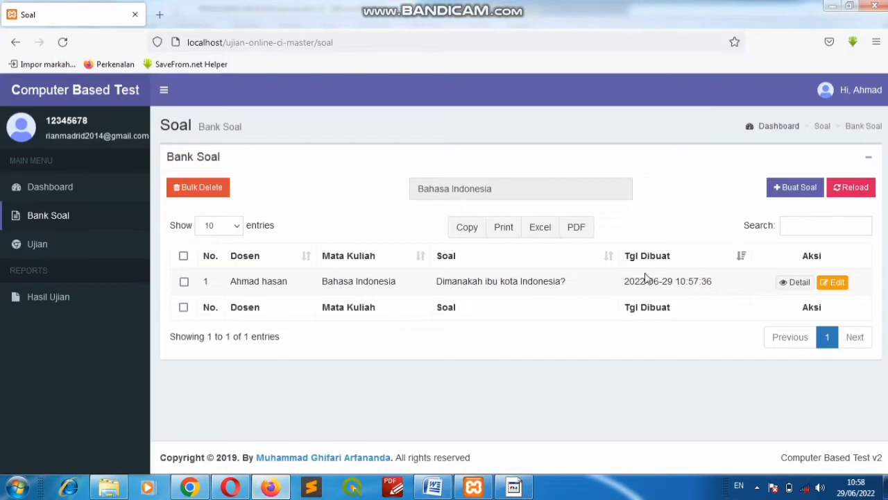
{"action": "left_click", "coordinate": [41, 248]}
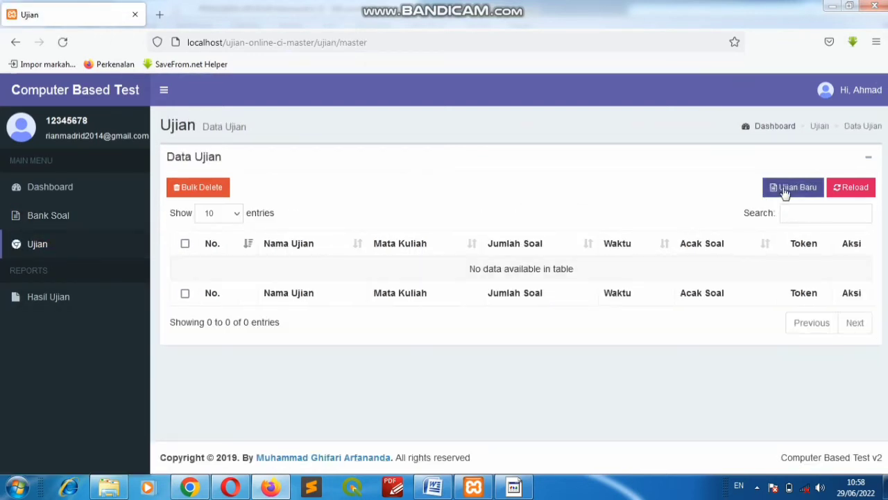
{"action": "left_click", "coordinate": [785, 191]}
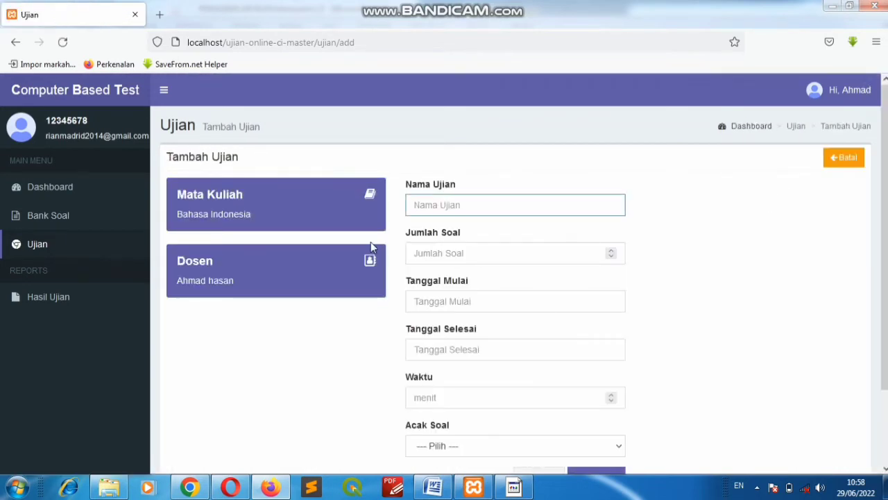
Enter "UTS" as Nama Ujian and 1 as Jumlah Soal for the new exam
{"action": "left_click", "coordinate": [439, 208]}
{"action": "type", "text": "UTS"}
{"action": "left_click", "coordinate": [454, 250]}
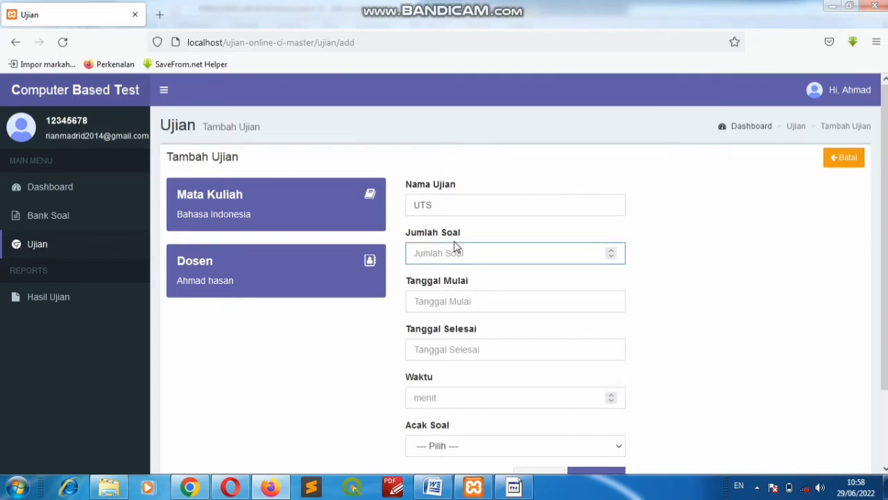
{"action": "type", "text": "1"}
{"action": "scroll", "coordinate": [449, 255], "scroll_direction": "down", "scroll_amount": 1}
{"action": "left_click", "coordinate": [610, 251]}
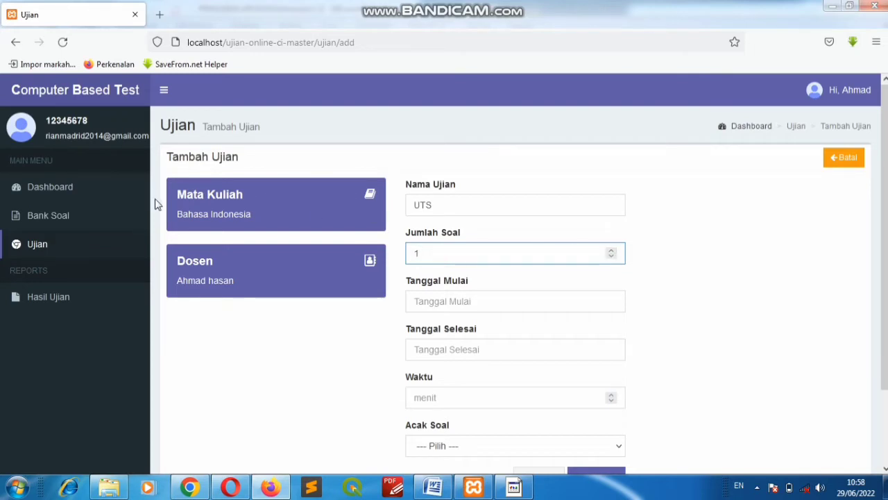
{"action": "left_click", "coordinate": [446, 305]}
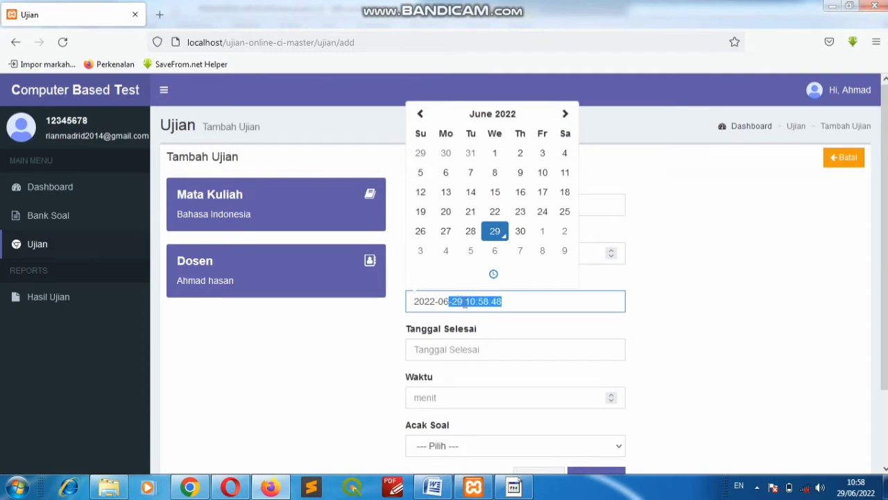
{"action": "left_click", "coordinate": [469, 302]}
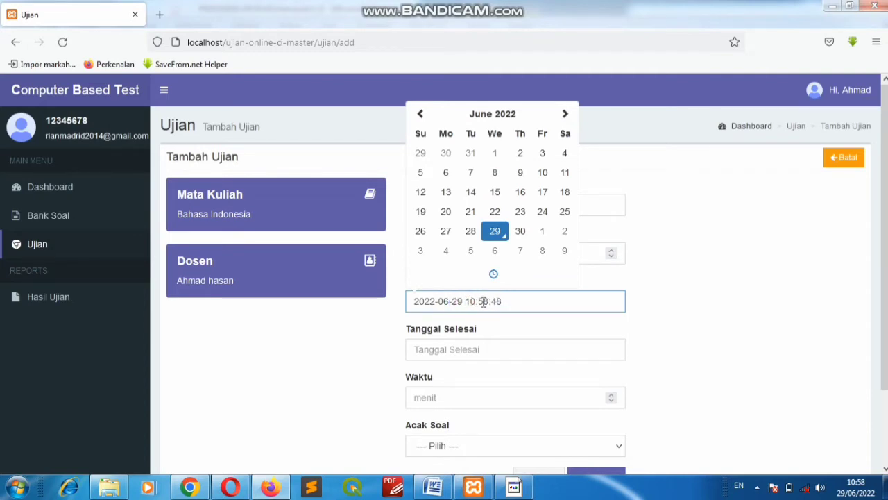
{"action": "left_click", "coordinate": [467, 302]}
{"action": "key", "text": "Delete"}
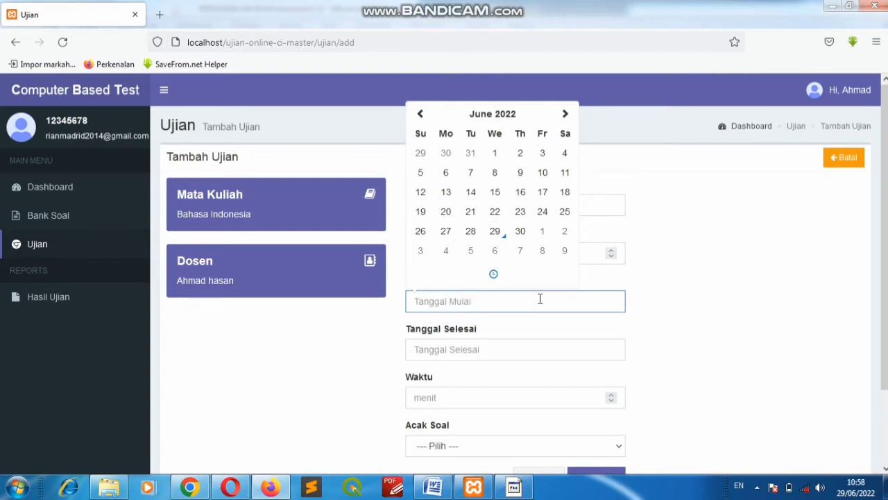
{"action": "left_click", "coordinate": [495, 233]}
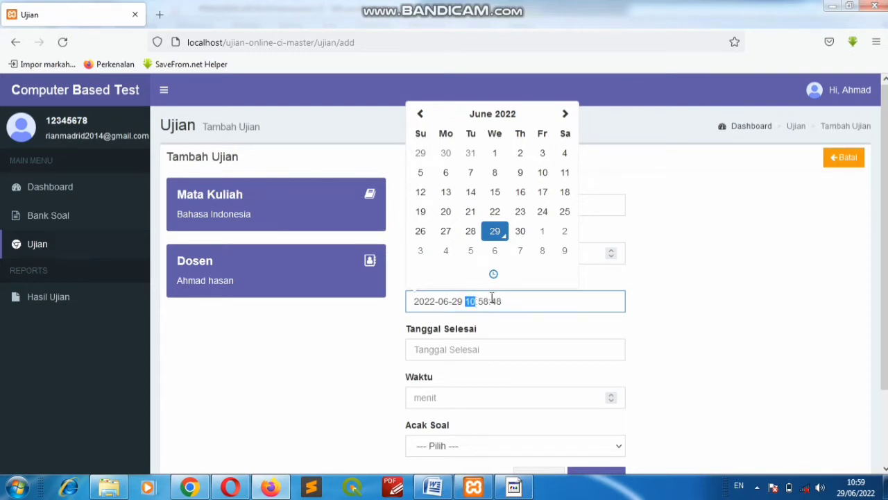
{"action": "type", "text": "11"}
{"action": "double_click", "coordinate": [484, 302]}
{"action": "left_click_drag", "start_coordinate": [486, 303], "coordinate": [488, 303]}
{"action": "type", "text": "10"}
{"action": "left_click", "coordinate": [473, 350]}
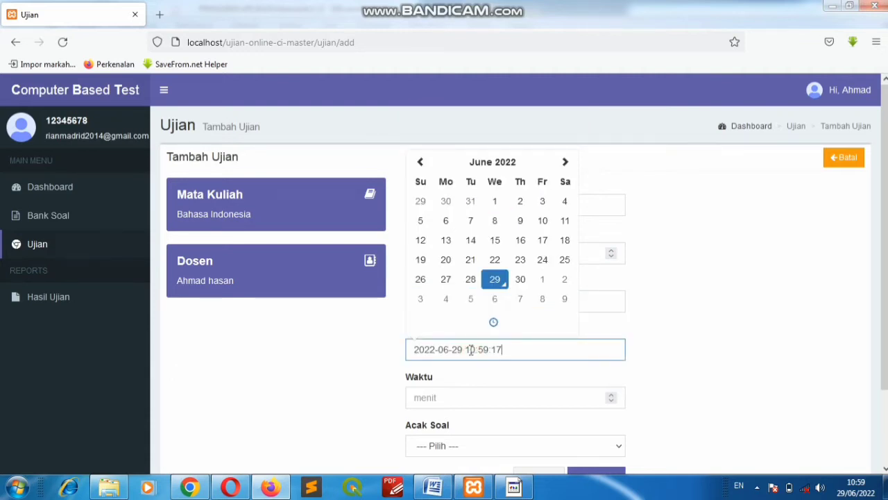
{"action": "left_click_drag", "start_coordinate": [471, 349], "coordinate": [479, 349]}
{"action": "type", "text": "1"}
{"action": "double_click", "coordinate": [482, 349]}
{"action": "type", "text": "30"}
Set Waktu to 15 minutes and the question order to Acak Soal, and save the exam
{"action": "scroll", "coordinate": [519, 346], "scroll_direction": "down", "scroll_amount": 2}
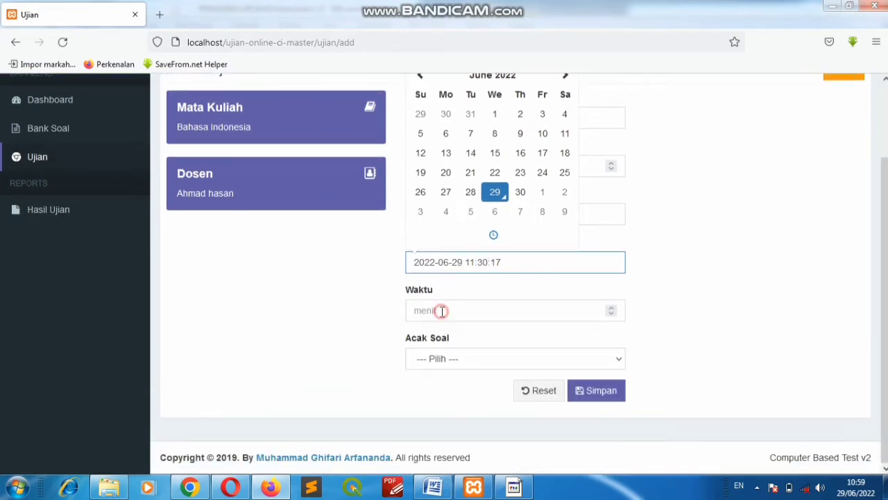
{"action": "left_click", "coordinate": [441, 311]}
{"action": "type", "text": "15"}
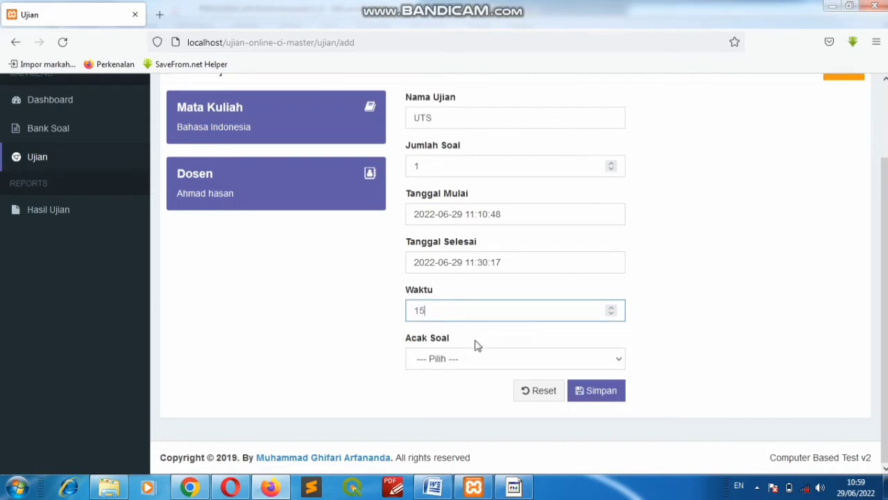
{"action": "left_click", "coordinate": [452, 361]}
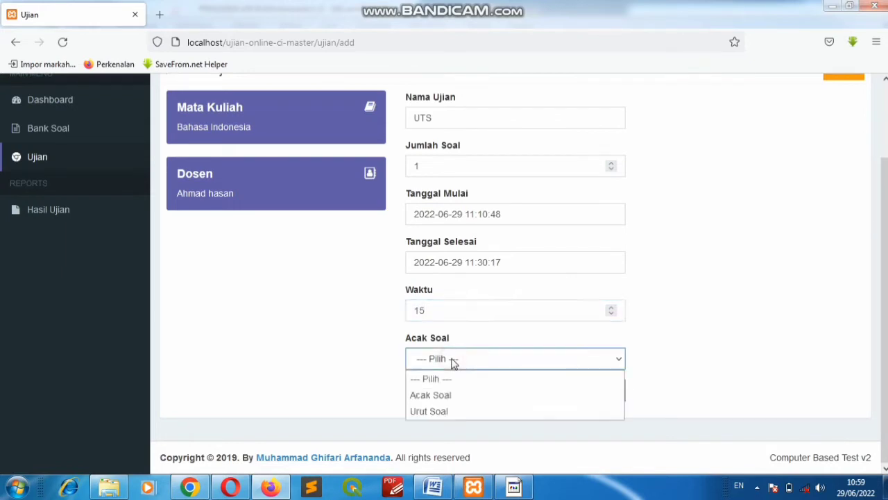
{"action": "left_click", "coordinate": [444, 395]}
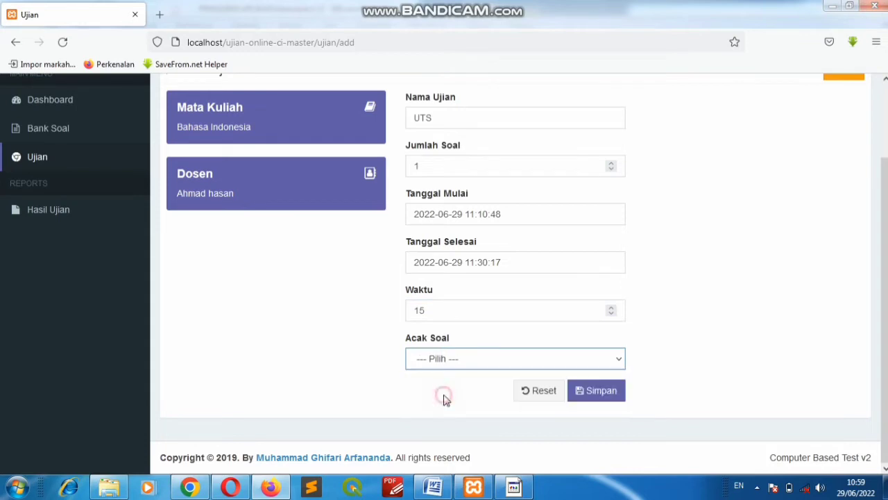
{"action": "left_click", "coordinate": [593, 392]}
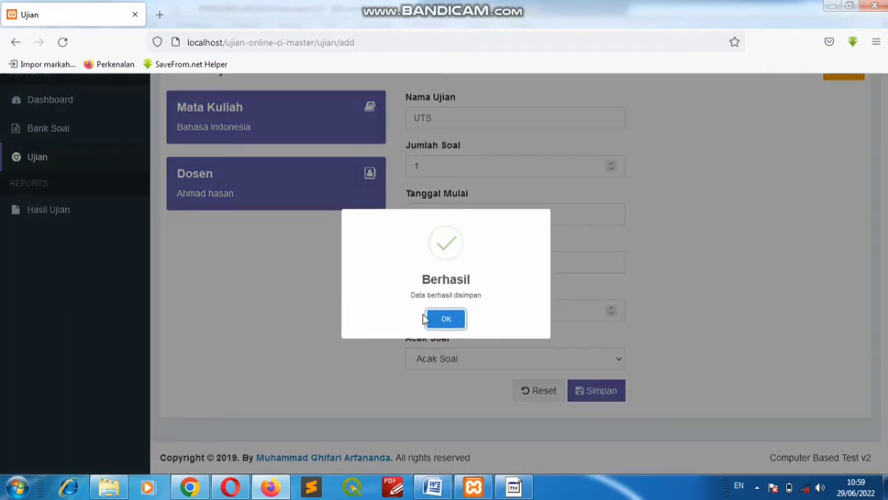
{"action": "left_click", "coordinate": [439, 318]}
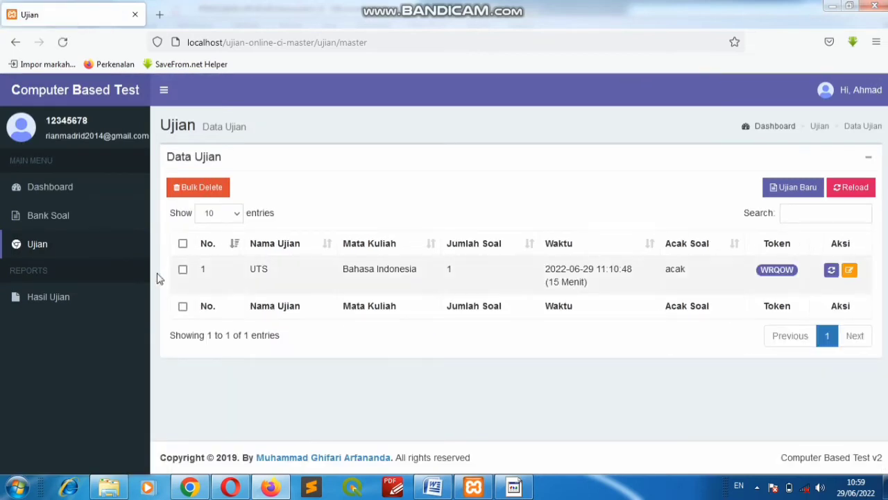
Create another question in Bank Soal with the text "Siapakah Presiden Republik Indonesia pertama ?" under Soal
{"action": "left_click", "coordinate": [56, 223]}
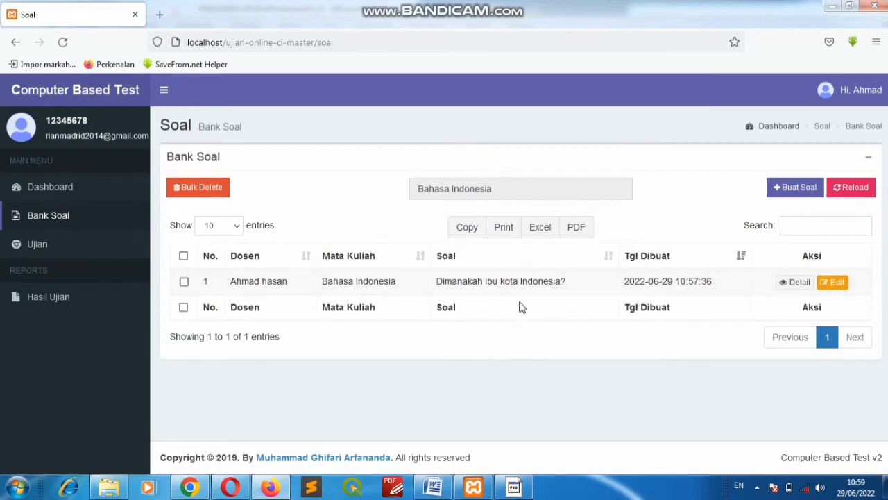
{"action": "left_click", "coordinate": [795, 189]}
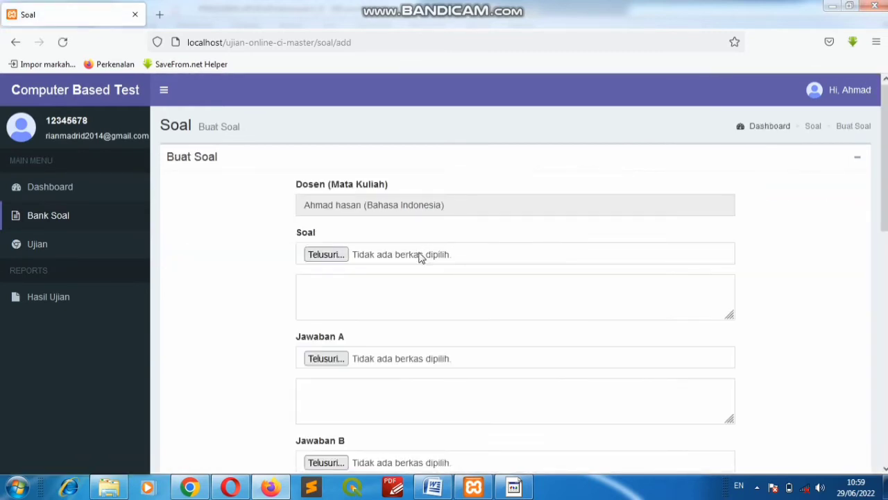
{"action": "left_click", "coordinate": [331, 292]}
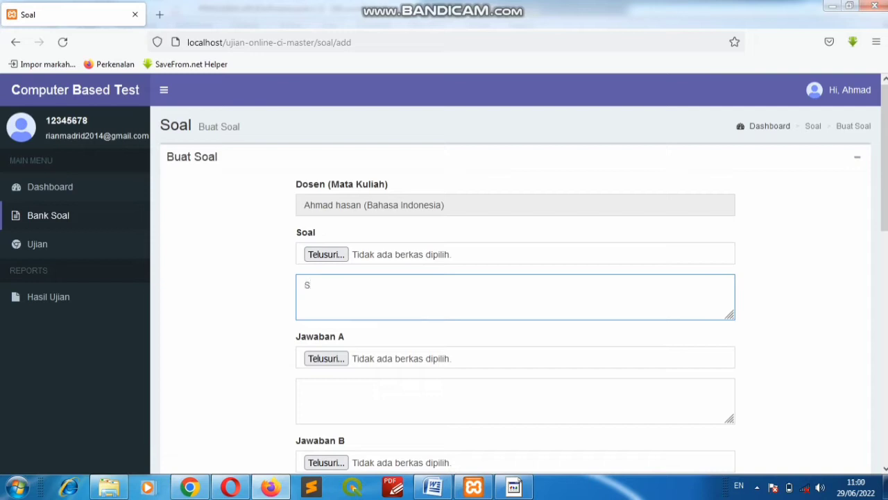
{"action": "type", "text": "akah Presiden REPUBLIK"}
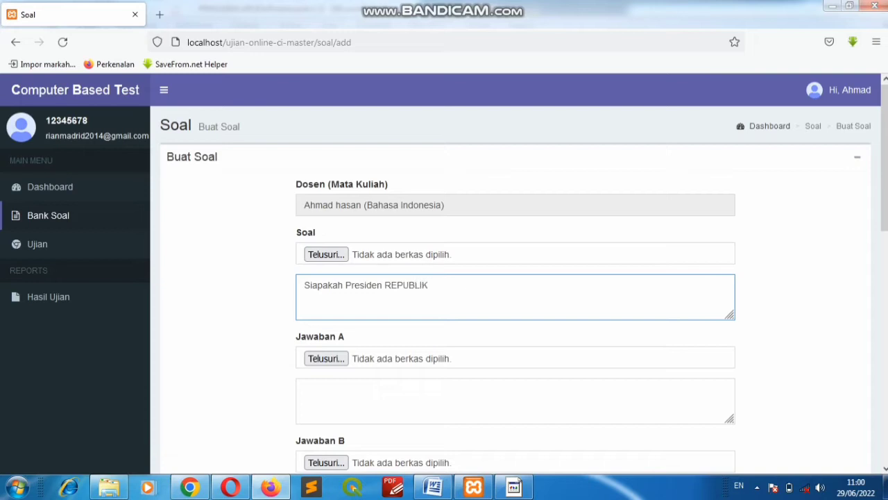
{"action": "key", "text": "BackSpace"}
{"action": "key", "text": "BackSpace"}
{"action": "key", "text": "BackSpace"}
{"action": "key", "text": "BackSpace"}
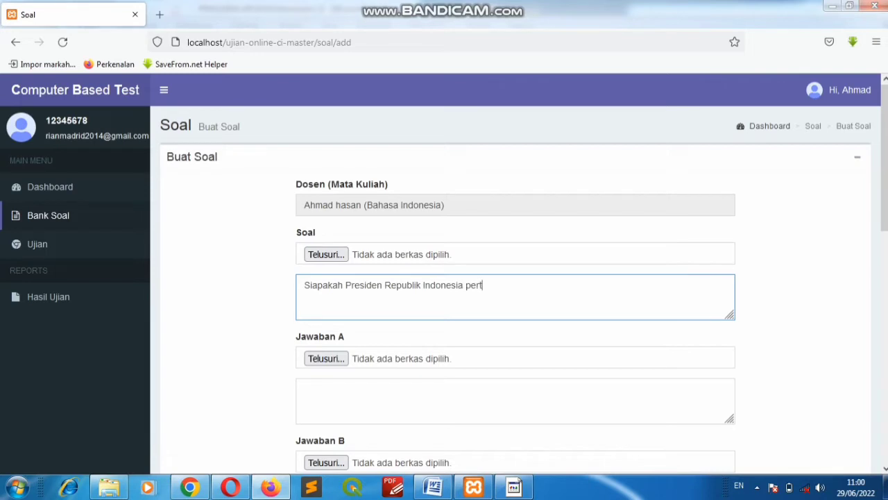
{"action": "type", "text": "ma ?"}
Fill in the question's Jawaban A with "Soeharto" and Jawaban B with "Soekarno"
{"action": "left_click", "coordinate": [367, 396]}
{"action": "scroll", "coordinate": [368, 394], "scroll_direction": "down", "scroll_amount": 2}
{"action": "scroll", "coordinate": [368, 394], "scroll_direction": "down", "scroll_amount": 2}
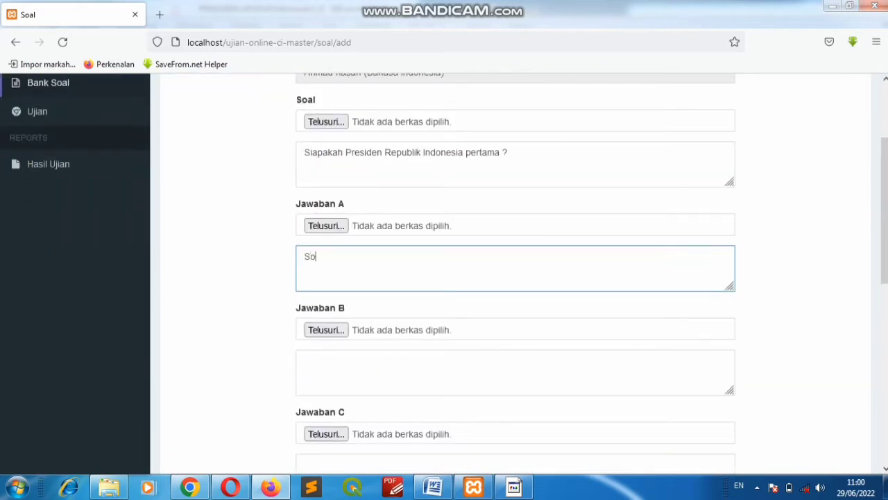
{"action": "type", "text": "Soeharto"}
{"action": "left_click", "coordinate": [348, 369]}
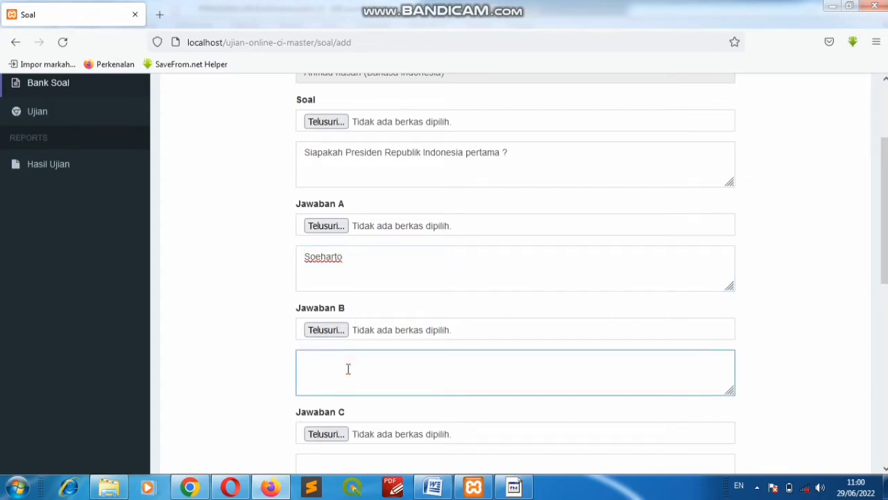
{"action": "type", "text": "Soekarno"}
Fill in Jawaban C with "BJ. Habibie" and Jawaban E with "Soesilo Bambang Yudhoyono"
{"action": "scroll", "coordinate": [388, 372], "scroll_direction": "down", "scroll_amount": 3}
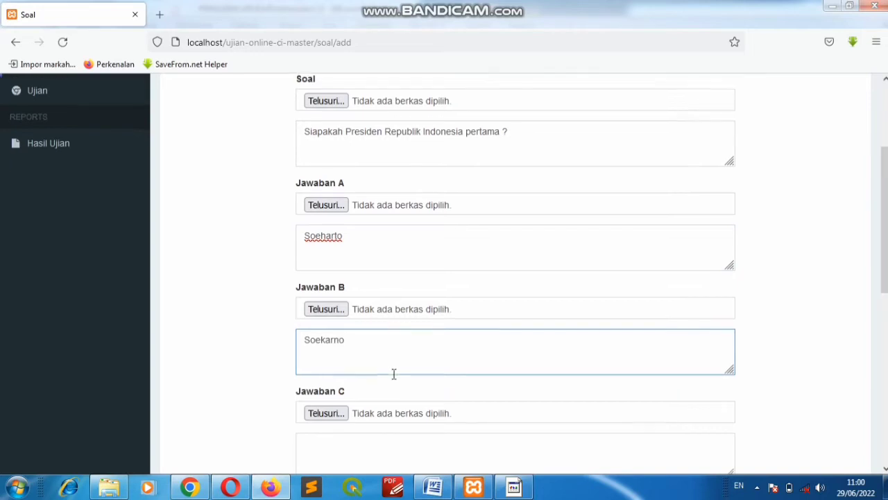
{"action": "left_click", "coordinate": [394, 338]}
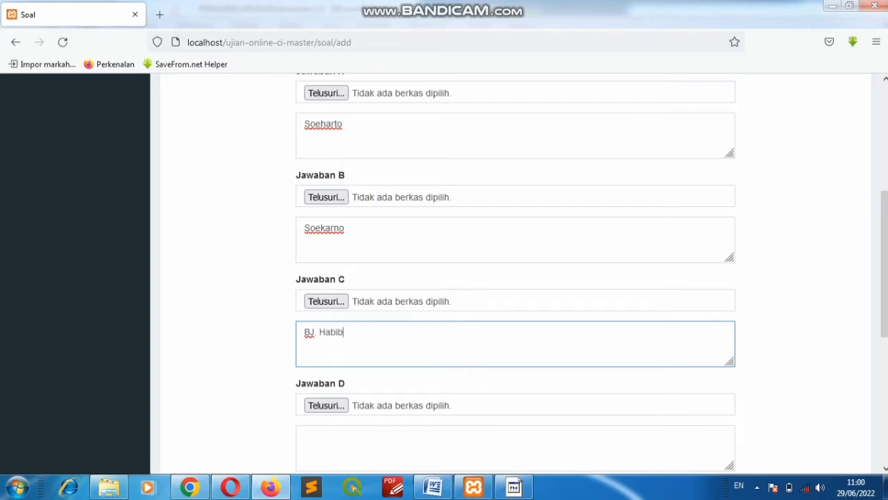
{"action": "scroll", "coordinate": [378, 343], "scroll_direction": "down", "scroll_amount": 5}
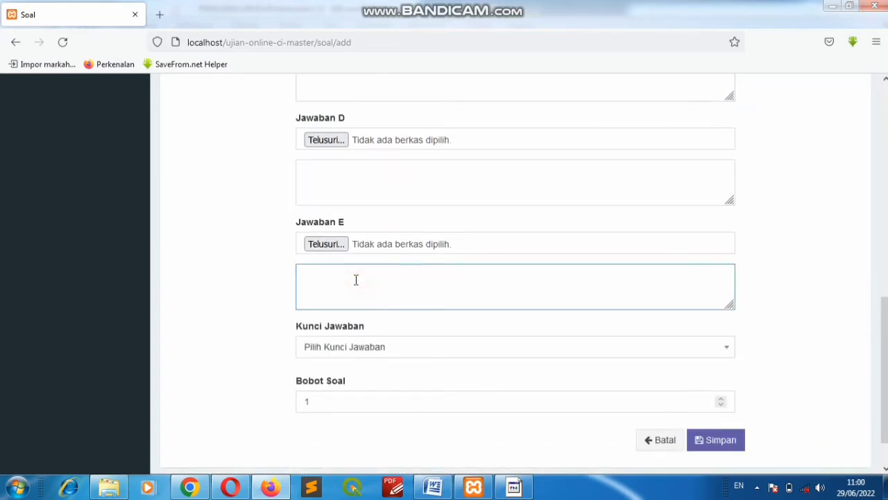
{"action": "type", "text": "Soesilo Bambang Yudhoyono"}
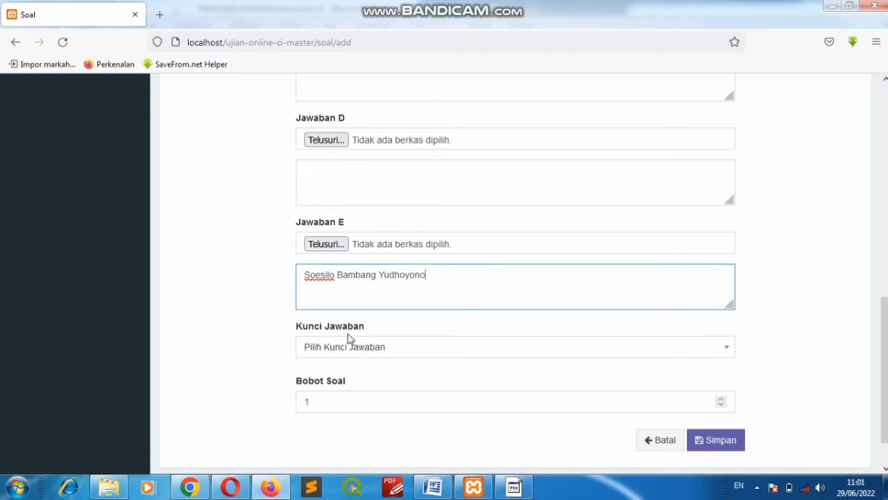
Review the entered answers, set Kunci Jawaban to B and save the question
{"action": "scroll", "coordinate": [409, 290], "scroll_direction": "up", "scroll_amount": 6}
{"action": "scroll", "coordinate": [410, 288], "scroll_direction": "up", "scroll_amount": 3}
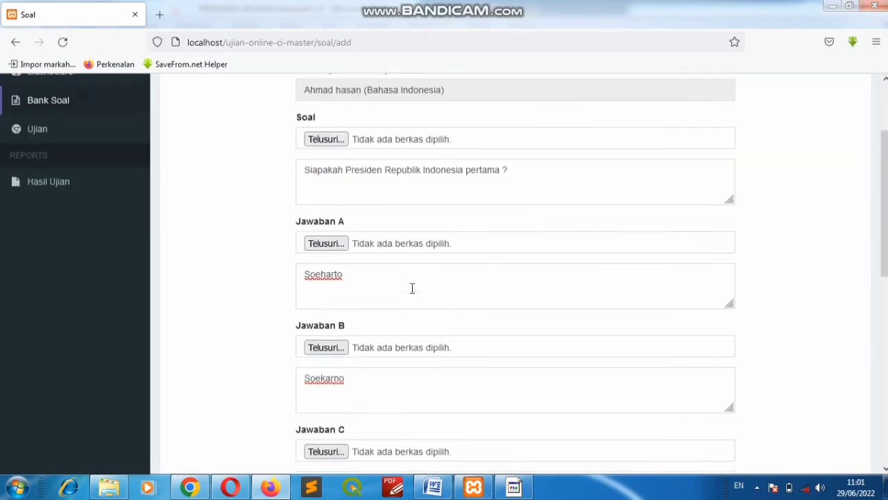
{"action": "scroll", "coordinate": [411, 290], "scroll_direction": "down", "scroll_amount": 4}
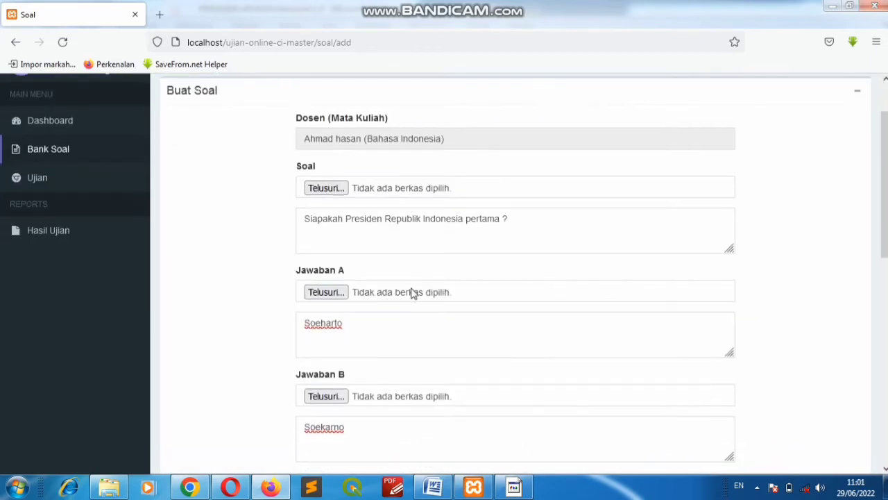
{"action": "scroll", "coordinate": [379, 277], "scroll_direction": "down", "scroll_amount": 2}
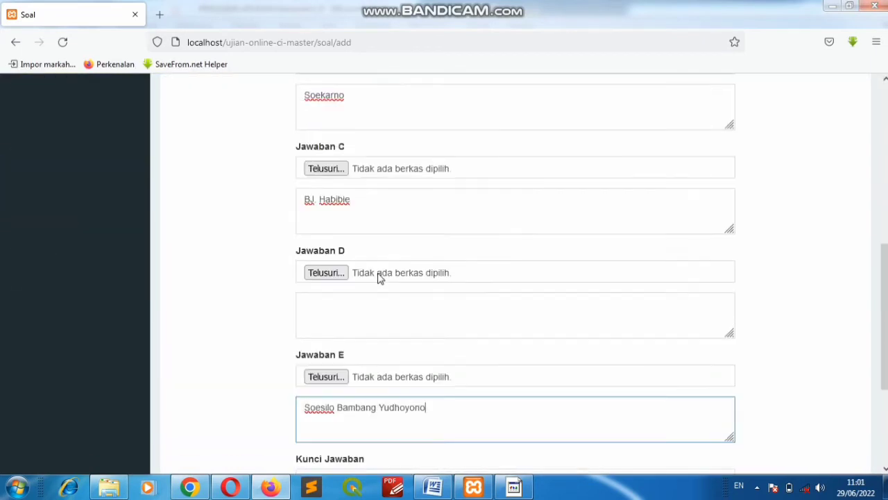
{"action": "scroll", "coordinate": [373, 357], "scroll_direction": "down", "scroll_amount": 2}
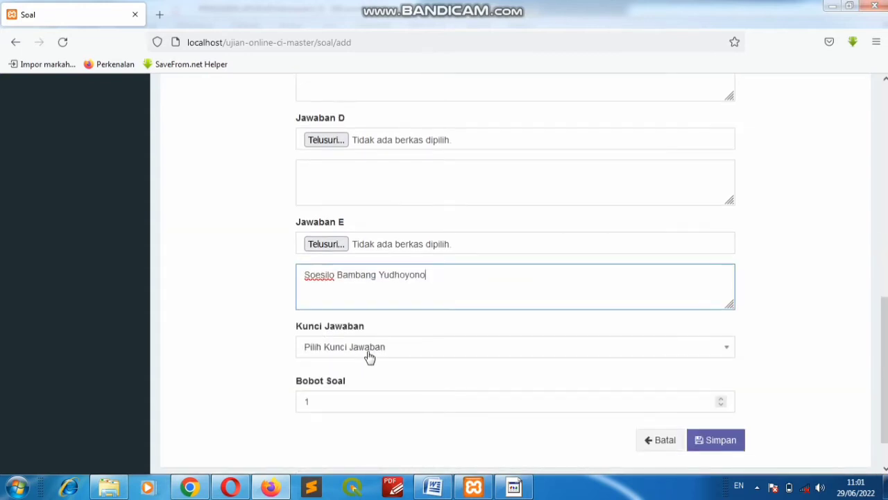
{"action": "left_click", "coordinate": [368, 354]}
{"action": "left_click", "coordinate": [379, 267]}
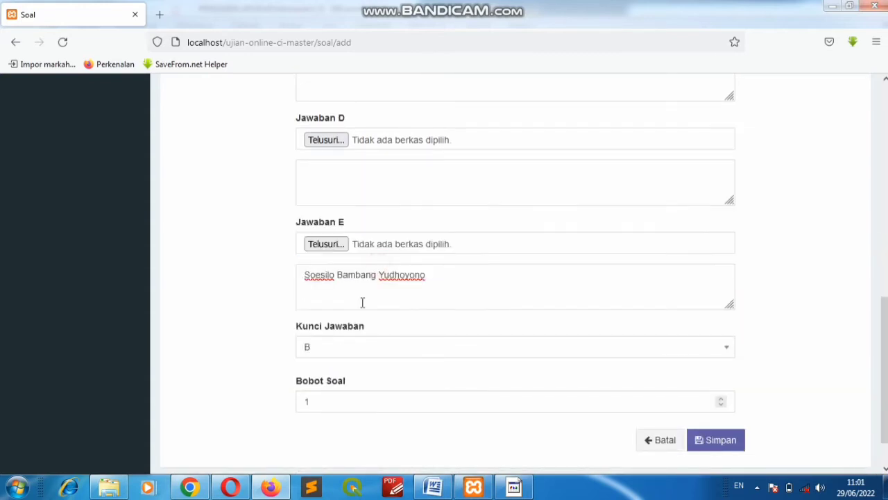
{"action": "left_click", "coordinate": [713, 443]}
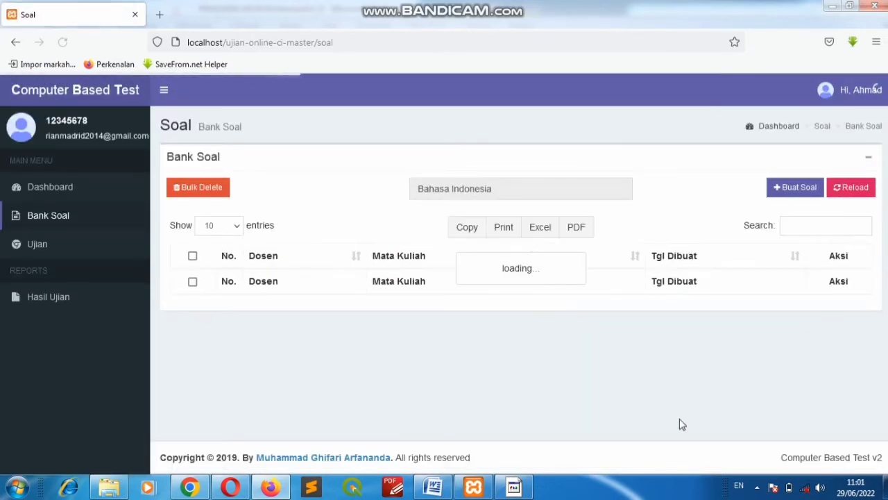
Edit the UTS exam in the Ujian list, set Jumlah Soal to 2 and save it
{"action": "left_click", "coordinate": [39, 247]}
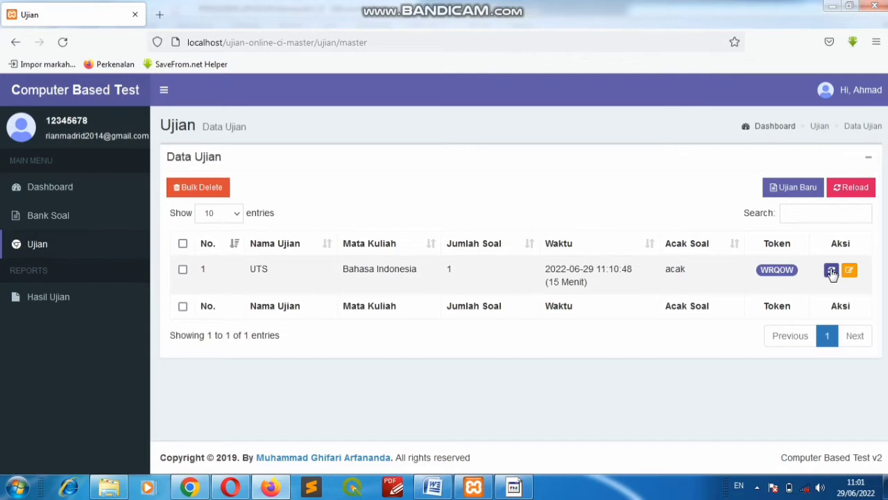
{"action": "left_click", "coordinate": [851, 271]}
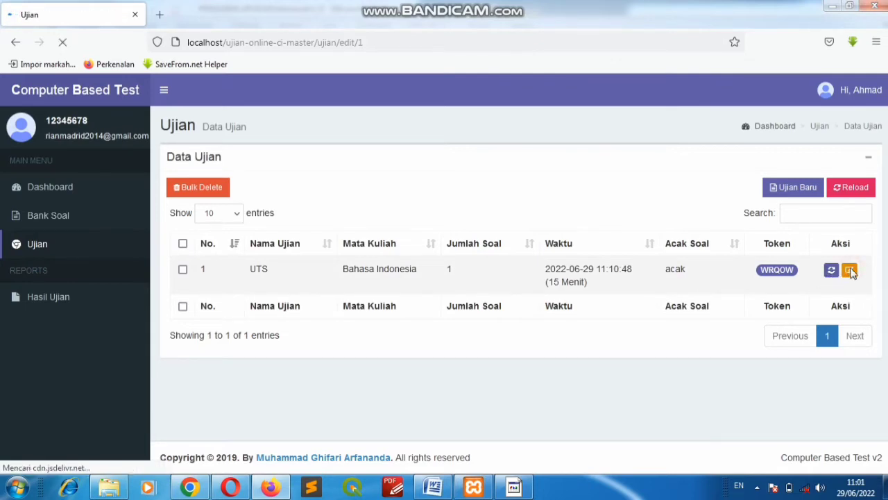
{"action": "left_click", "coordinate": [448, 252]}
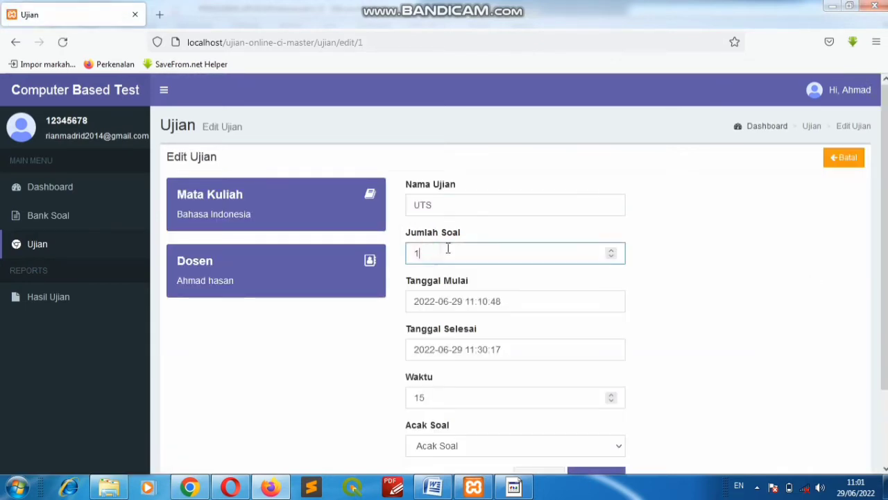
{"action": "left_click", "coordinate": [612, 252]}
{"action": "scroll", "coordinate": [590, 275], "scroll_direction": "down", "scroll_amount": 2}
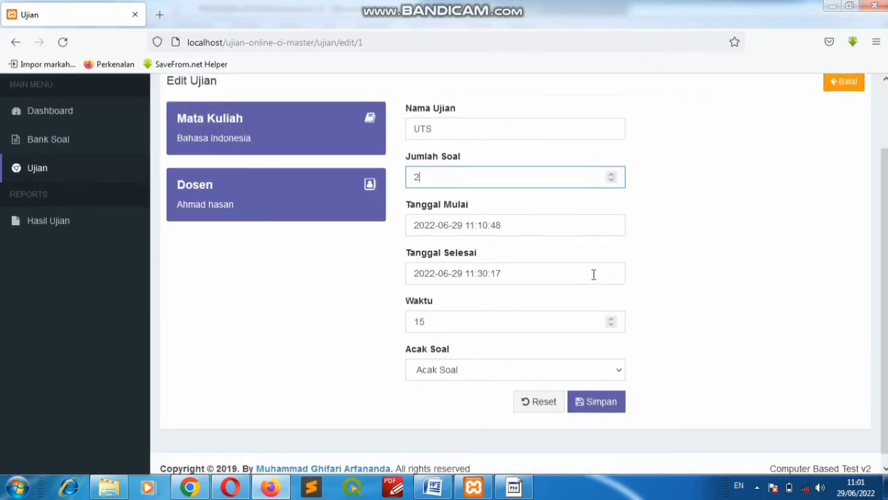
{"action": "left_click", "coordinate": [612, 392]}
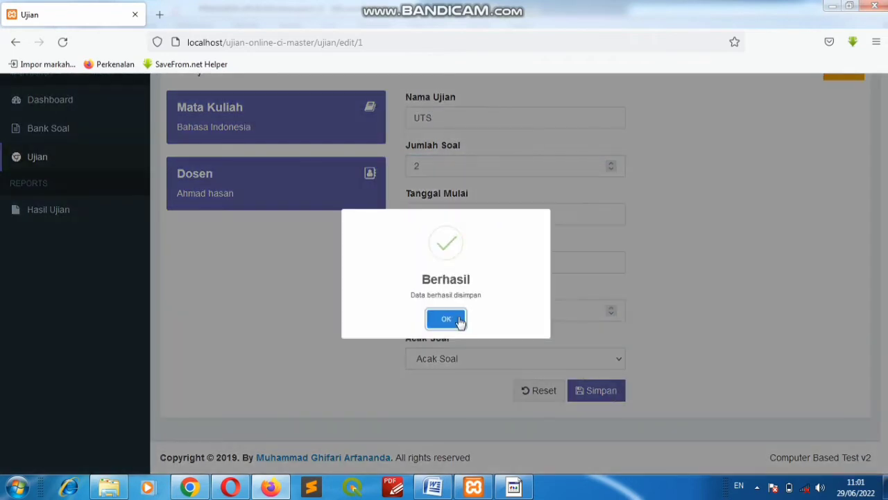
{"action": "left_click", "coordinate": [446, 318]}
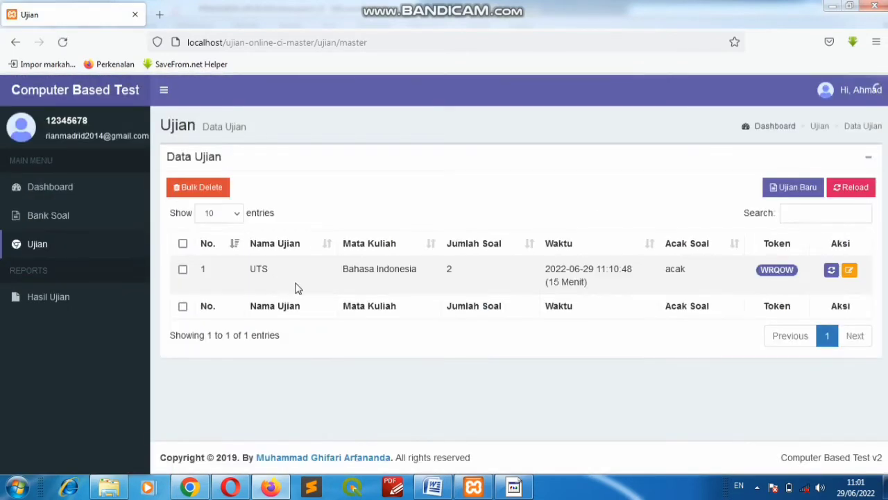
Switch to Word and copy the "Sesuai harapan" and "valid" results from test case 29 into rows 30 and 31
{"action": "left_click", "coordinate": [436, 488]}
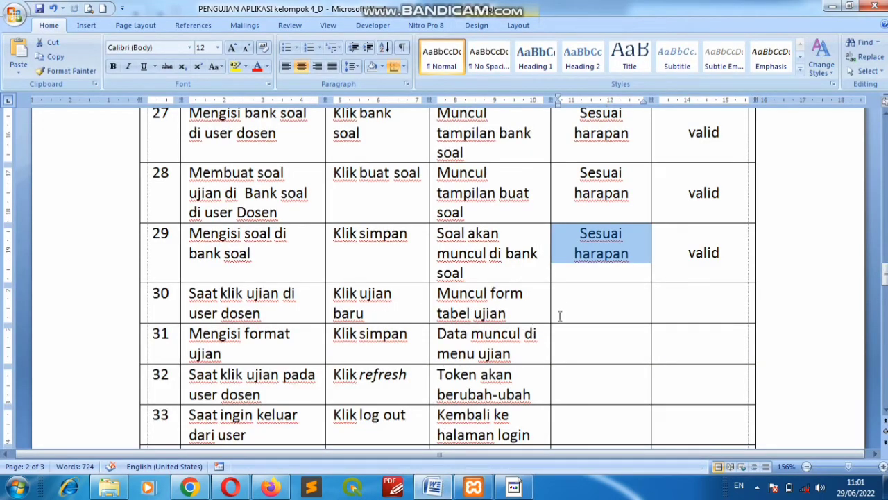
{"action": "left_click", "coordinate": [567, 303]}
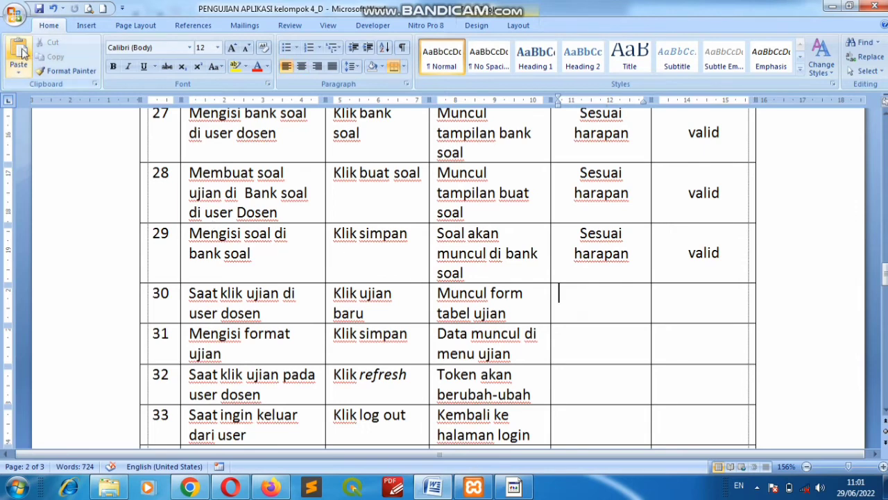
{"action": "left_click_drag", "start_coordinate": [563, 236], "coordinate": [699, 263]}
{"action": "key", "text": "ctrl+c"}
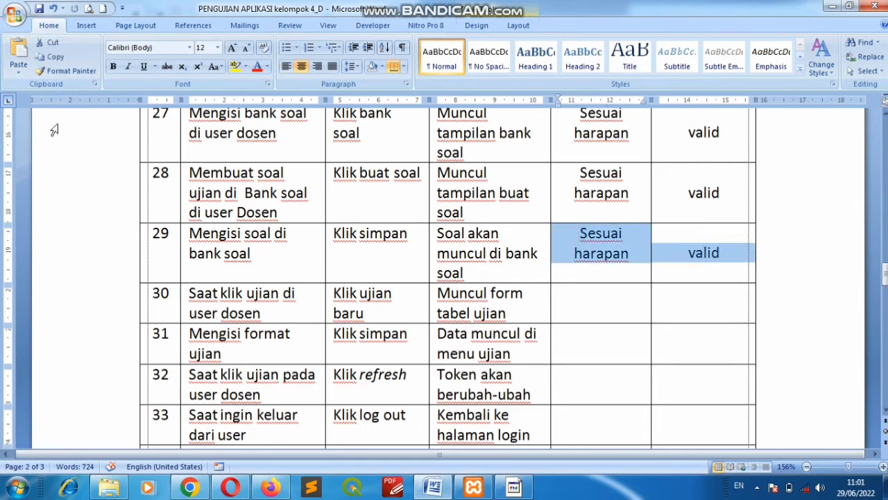
{"action": "left_click", "coordinate": [576, 306]}
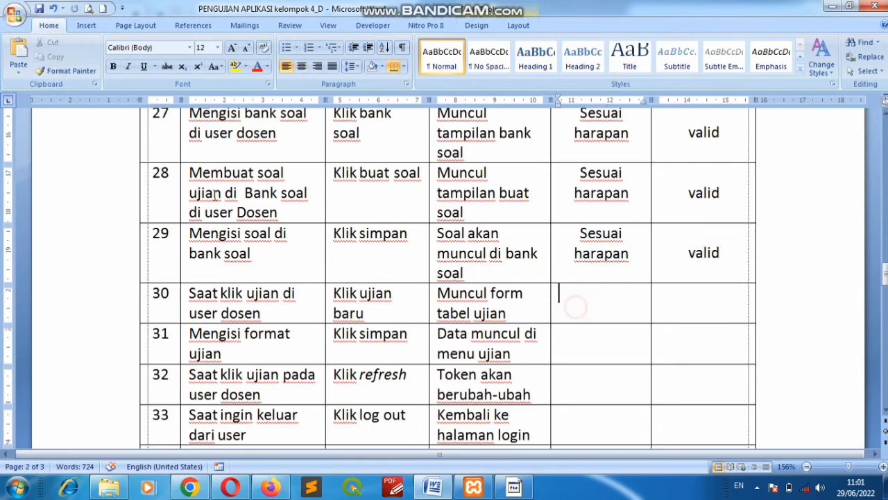
{"action": "left_click", "coordinate": [19, 54]}
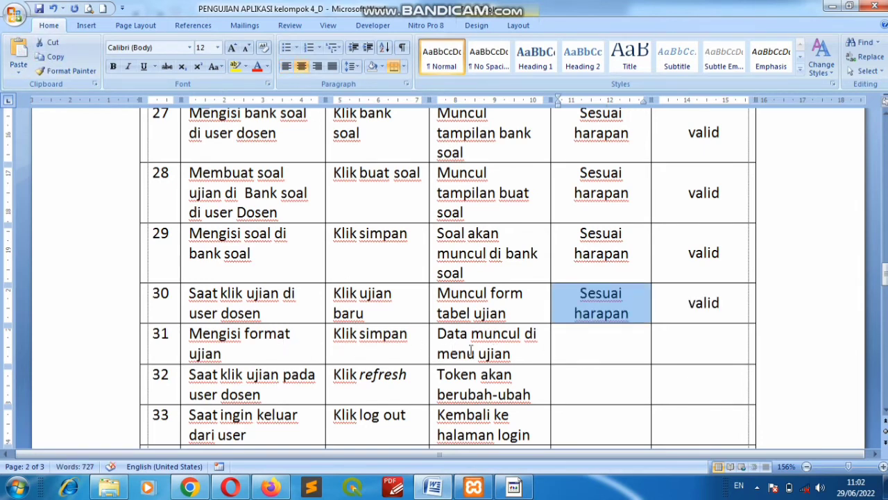
{"action": "left_click", "coordinate": [605, 349]}
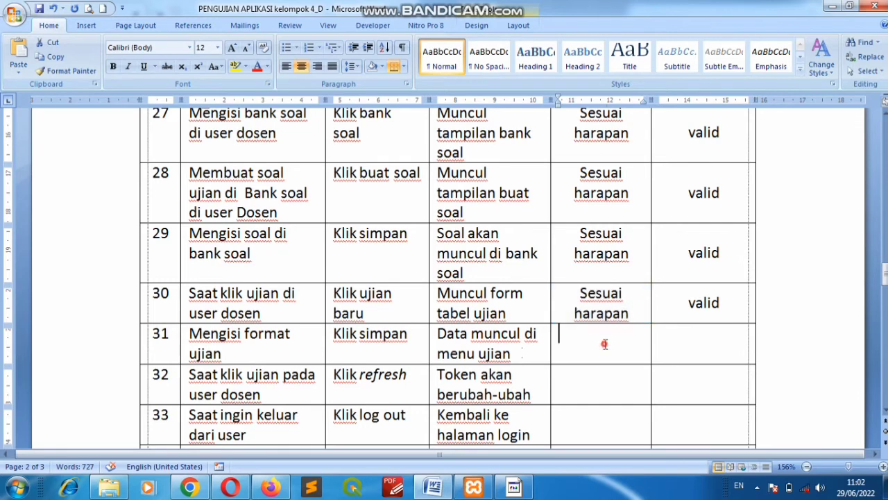
{"action": "left_click", "coordinate": [18, 54]}
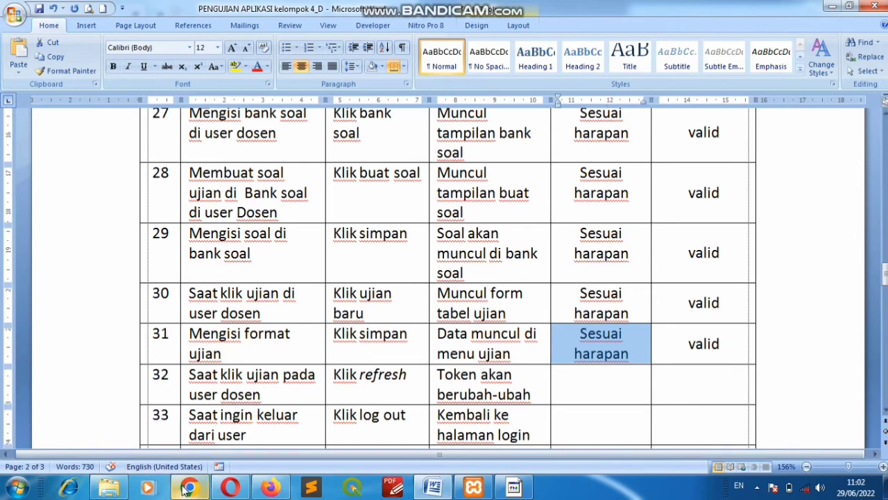
Switch to Firefox and refresh the UTS exam's token twice in the Ujian list, consulting test case 32 in Word
{"action": "left_click", "coordinate": [271, 487]}
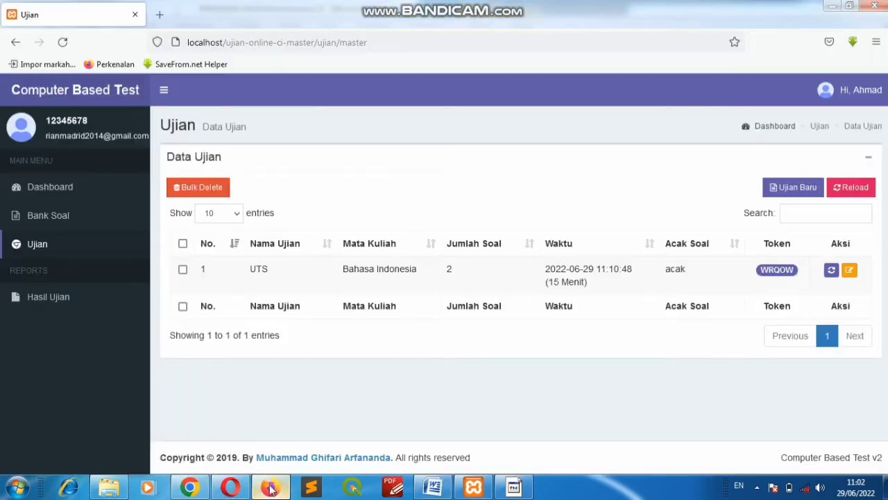
{"action": "left_click", "coordinate": [48, 246]}
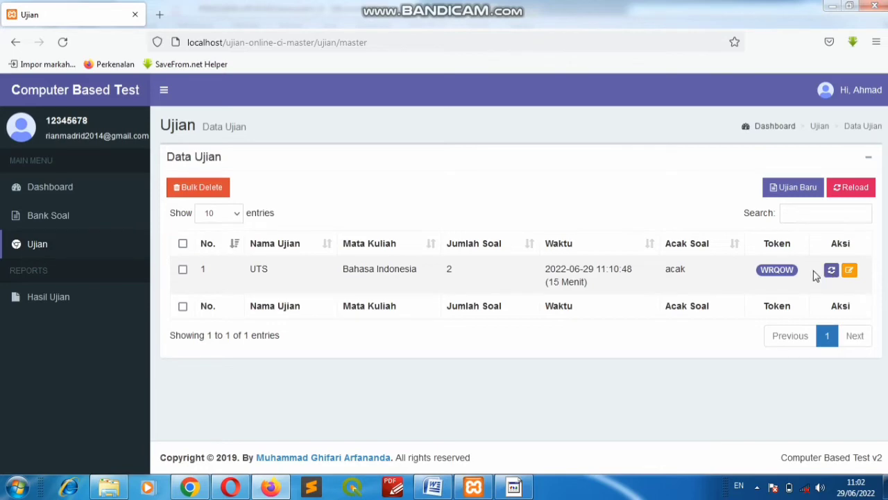
{"action": "left_click", "coordinate": [433, 487]}
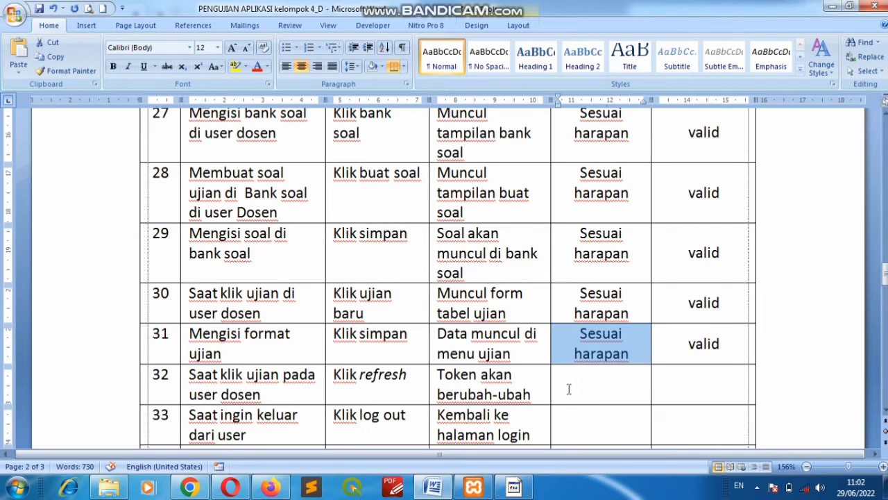
{"action": "left_click", "coordinate": [270, 488]}
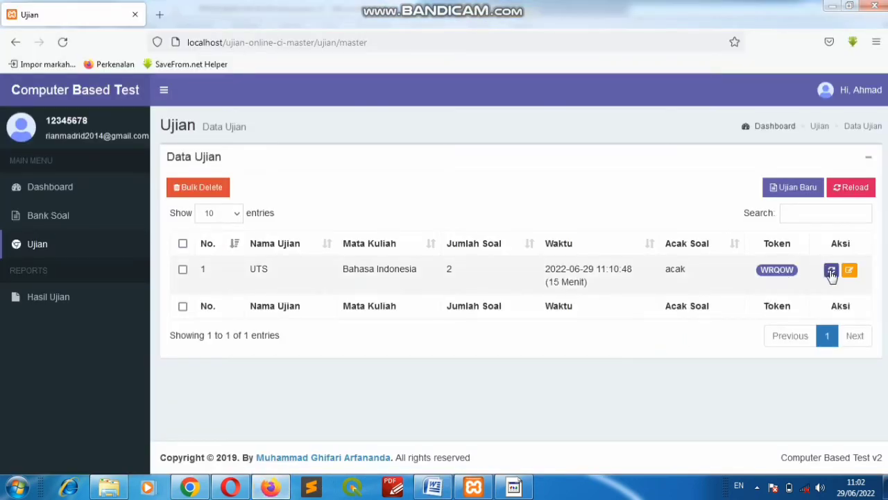
{"action": "left_click", "coordinate": [831, 270]}
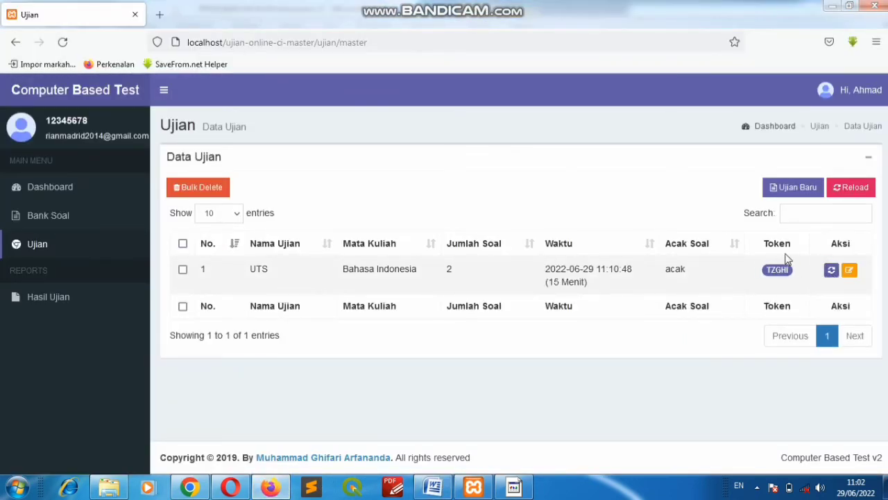
{"action": "left_click", "coordinate": [831, 270]}
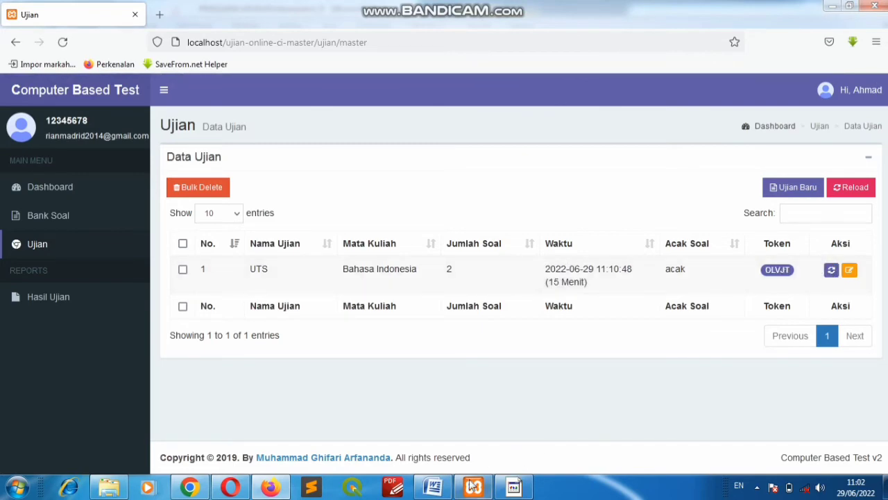
Switch to Word, record "Sesuai harapan" and "valid" for test case 32, and return to Firefox
{"action": "left_click", "coordinate": [433, 488]}
{"action": "left_click", "coordinate": [607, 378]}
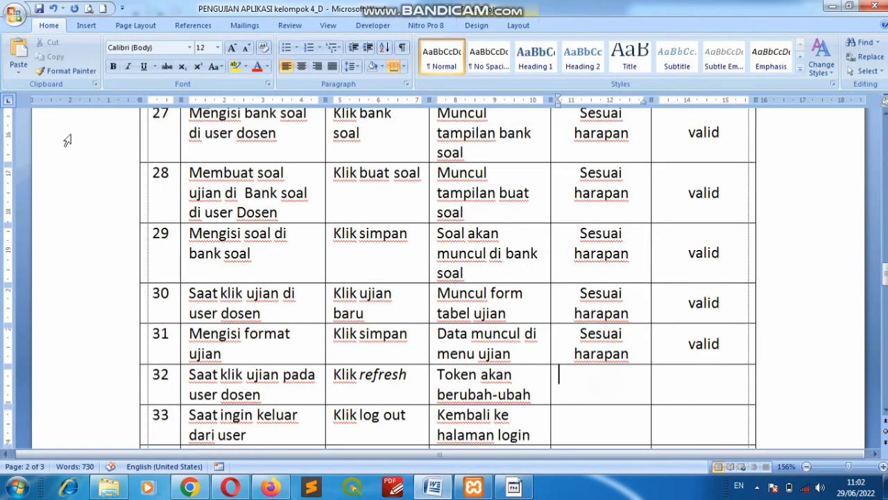
{"action": "left_click", "coordinate": [16, 54]}
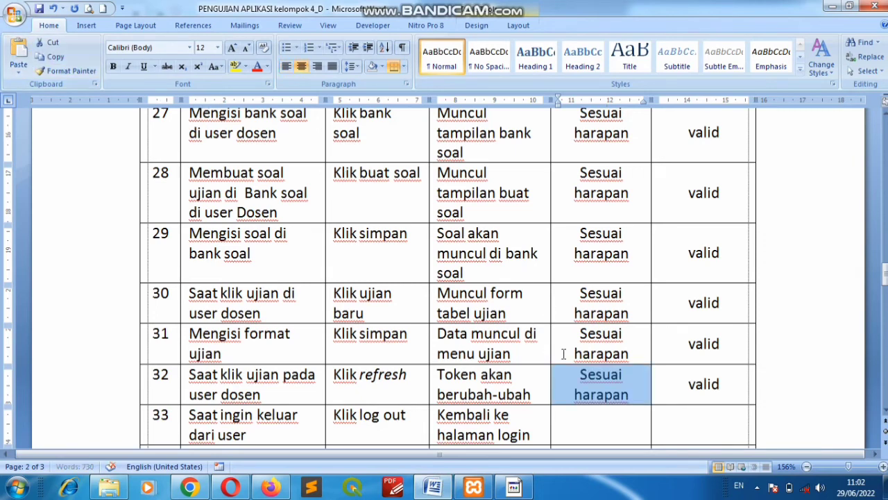
{"action": "scroll", "coordinate": [496, 354], "scroll_direction": "down", "scroll_amount": 3}
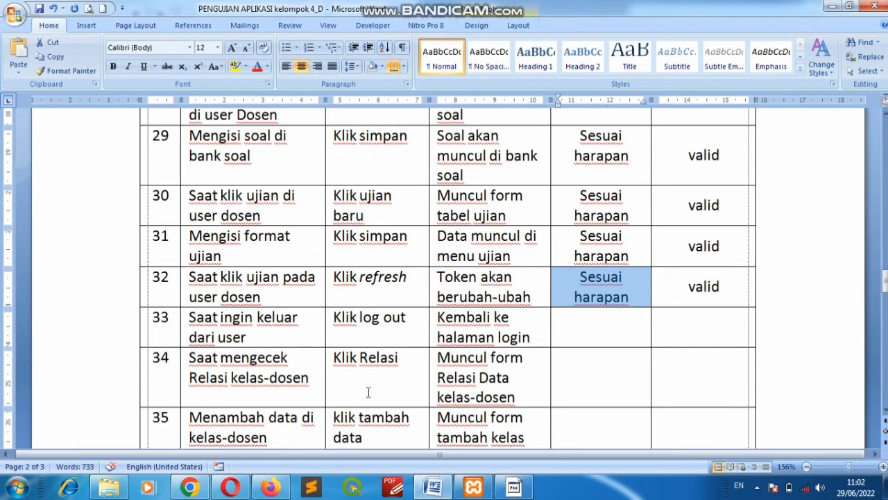
{"action": "left_click", "coordinate": [270, 488]}
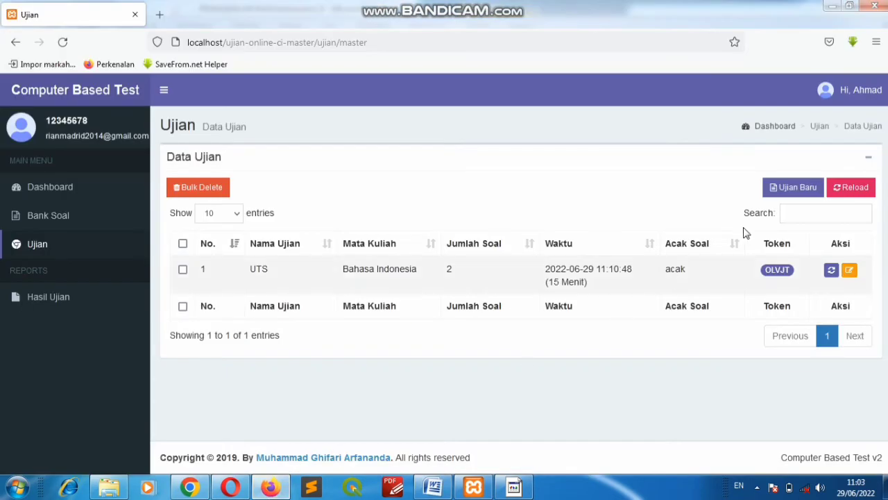
Log out of the lecturer account and confirm the logout
{"action": "left_click", "coordinate": [863, 97]}
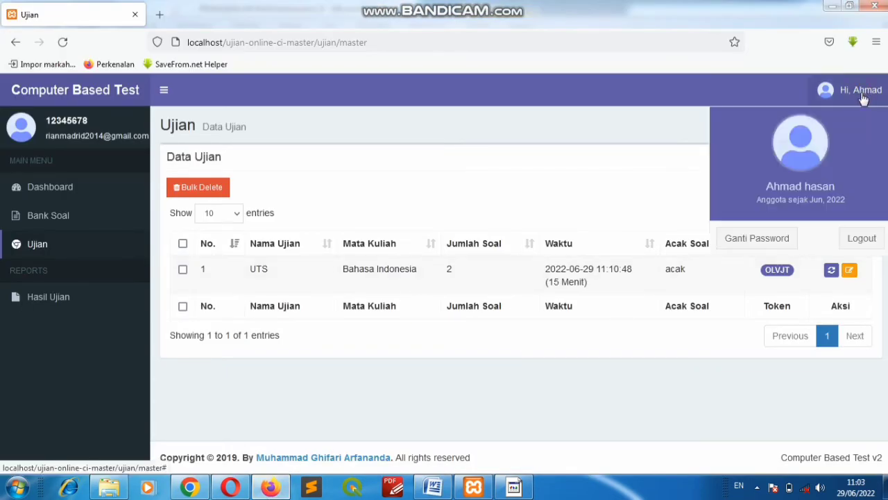
{"action": "left_click", "coordinate": [862, 238]}
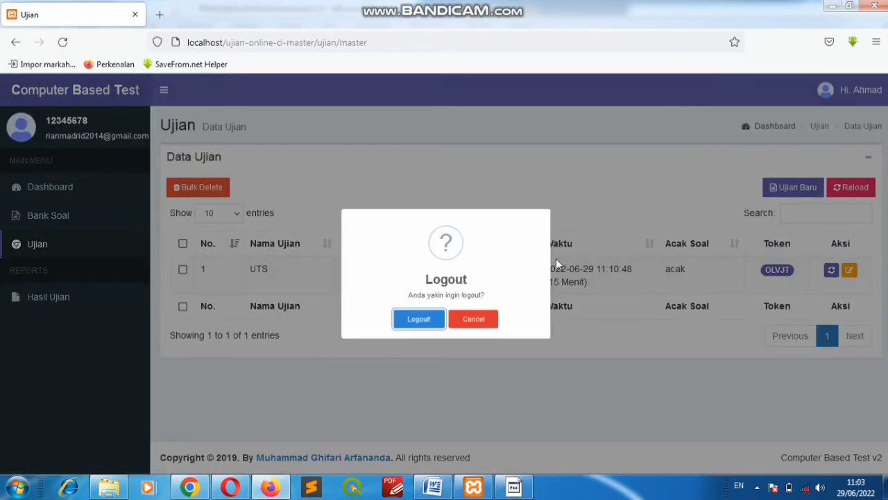
{"action": "left_click", "coordinate": [433, 321]}
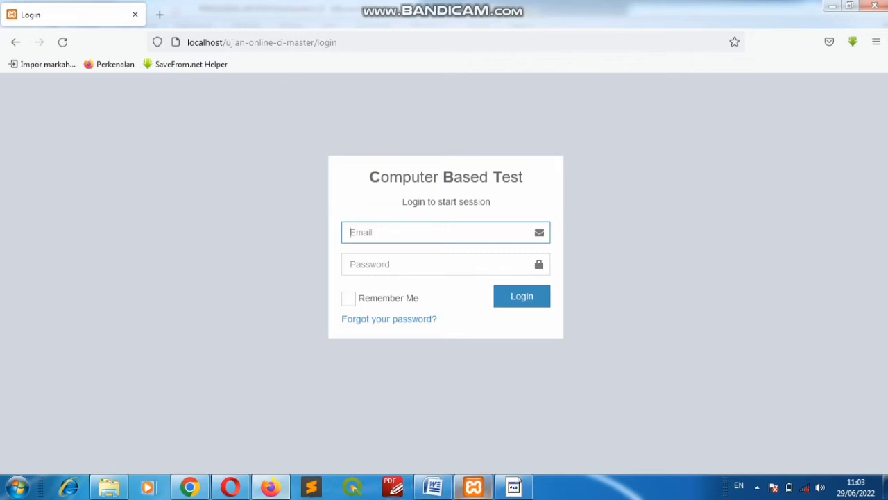
Switch to Word and paste the "Sesuai harapan" and "valid" results into the row of test case 33
{"action": "left_click", "coordinate": [448, 487]}
{"action": "left_click", "coordinate": [605, 326]}
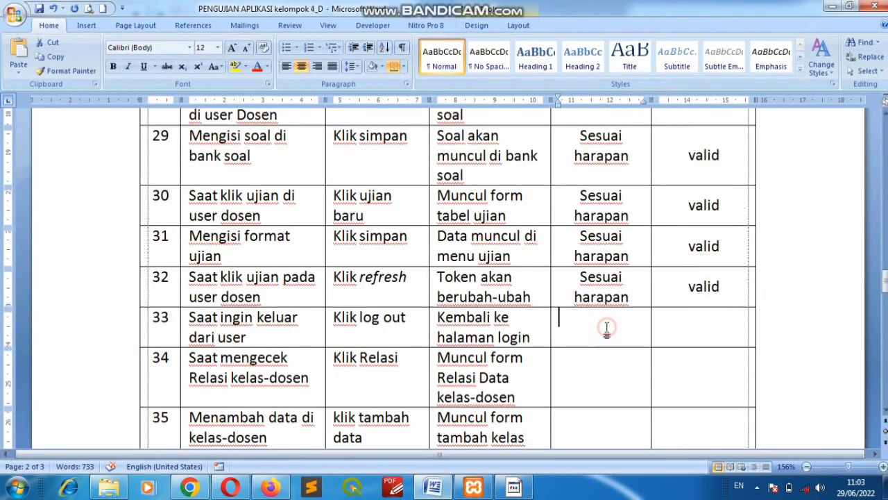
{"action": "left_click", "coordinate": [18, 53]}
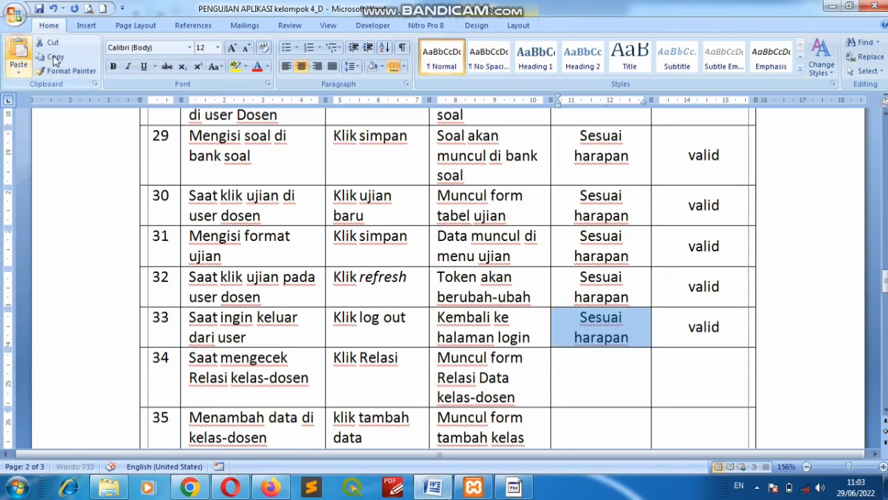
Consult test case 34 in Word, switch to Chrome and open the Kelas - Dosen relation page as admin
{"action": "scroll", "coordinate": [578, 313], "scroll_direction": "down", "scroll_amount": 2}
{"action": "scroll", "coordinate": [578, 313], "scroll_direction": "down", "scroll_amount": 1}
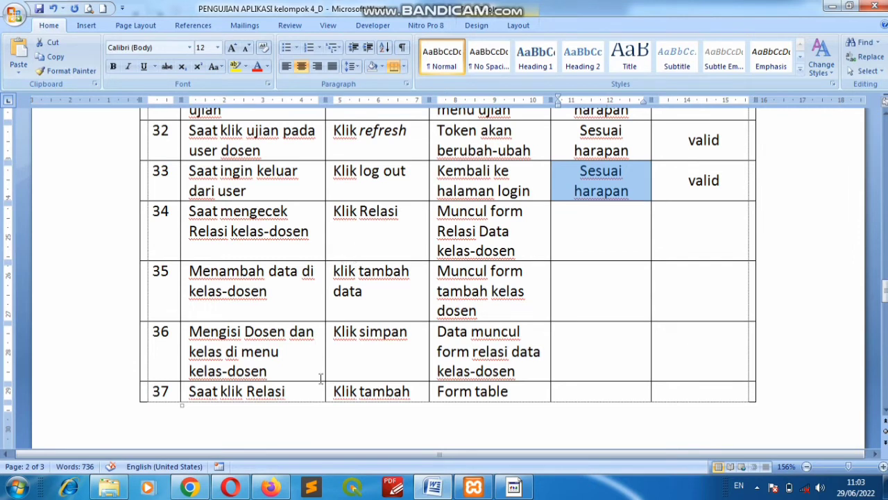
{"action": "left_click", "coordinate": [188, 489]}
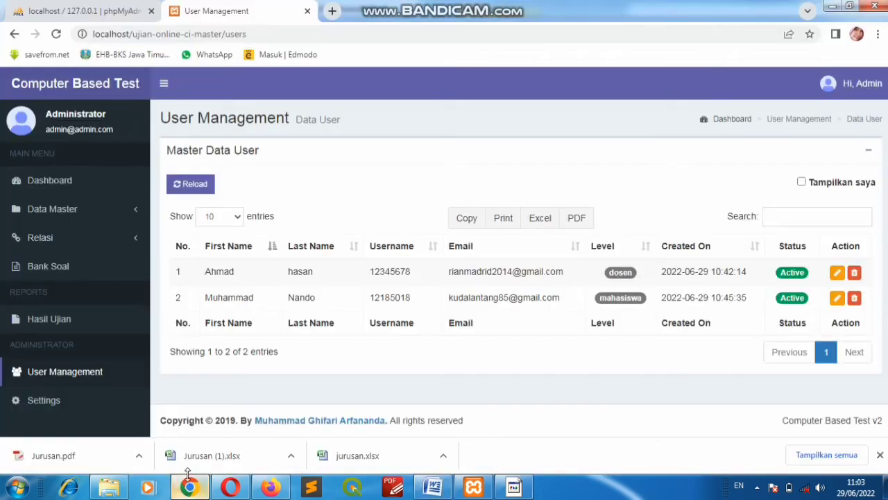
{"action": "left_click", "coordinate": [66, 237]}
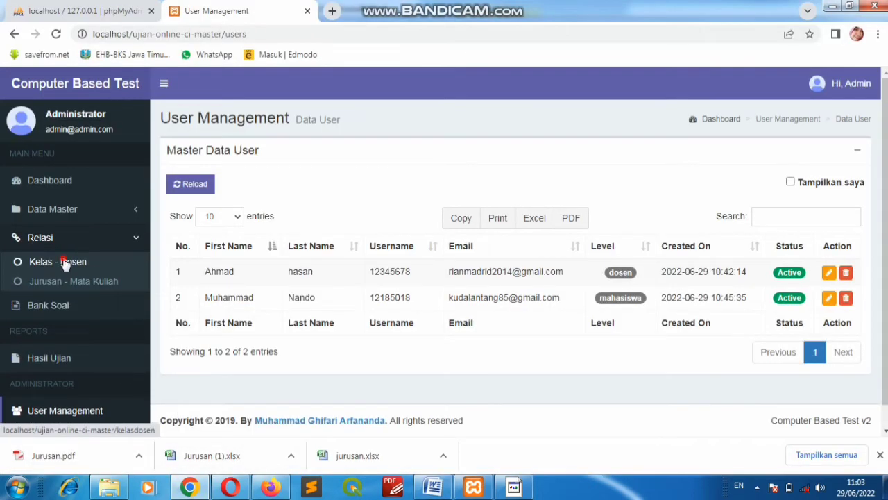
{"action": "left_click", "coordinate": [65, 261]}
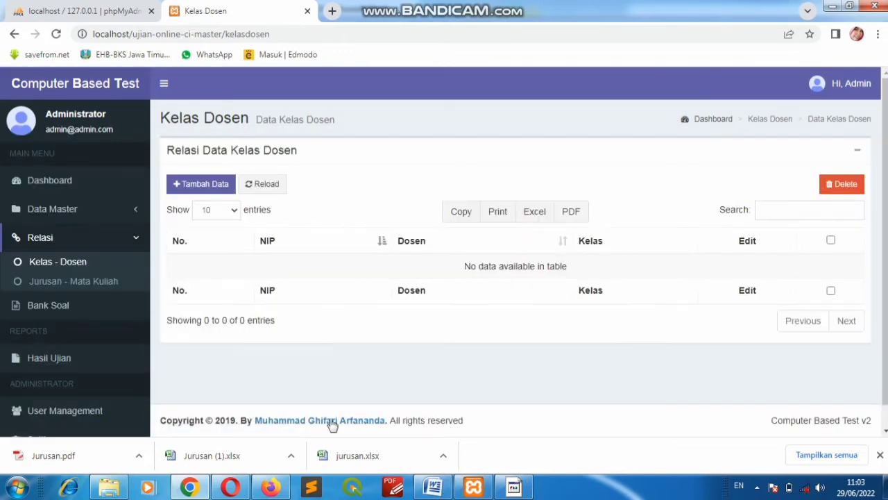
Switch to Word and paste the "Sesuai harapan" and "valid" results into the row of test case 34
{"action": "left_click", "coordinate": [431, 485]}
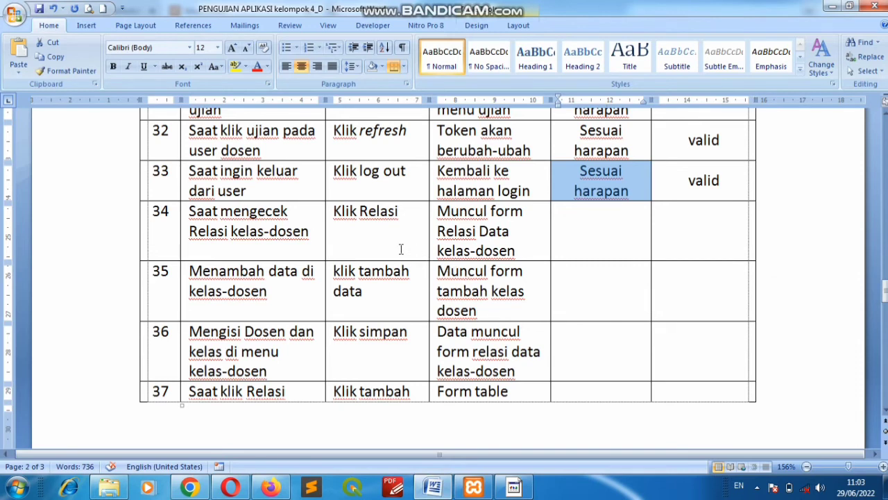
{"action": "left_click", "coordinate": [594, 224]}
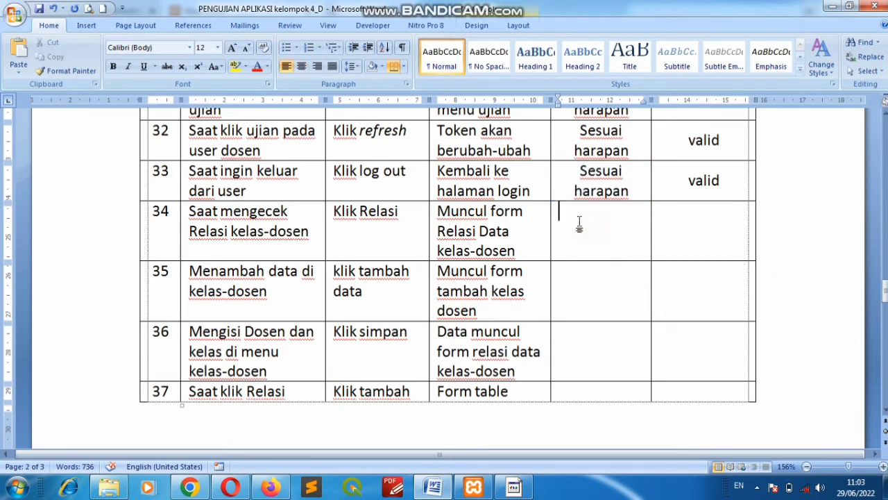
{"action": "left_click", "coordinate": [19, 55]}
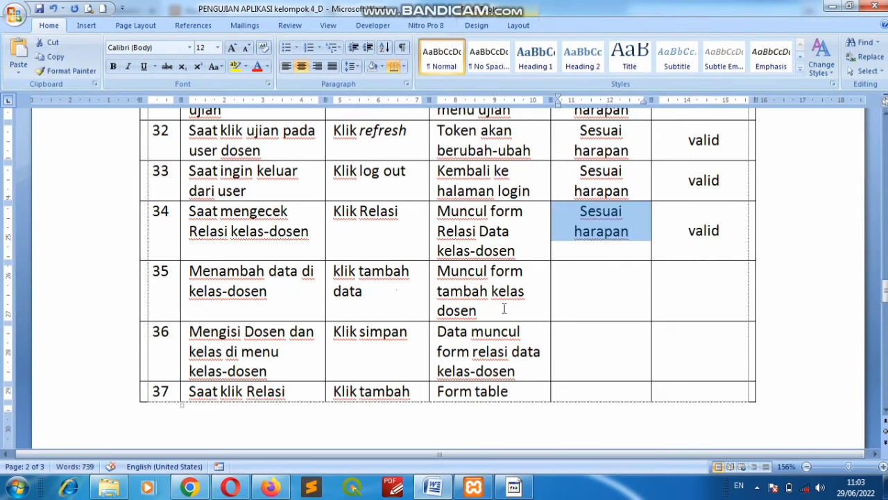
Switch to Chrome, add a Kelas - Dosen relation linking the listed lecturer to class 11.12.1A - Sistem informasi, and save it
{"action": "left_click", "coordinate": [189, 488]}
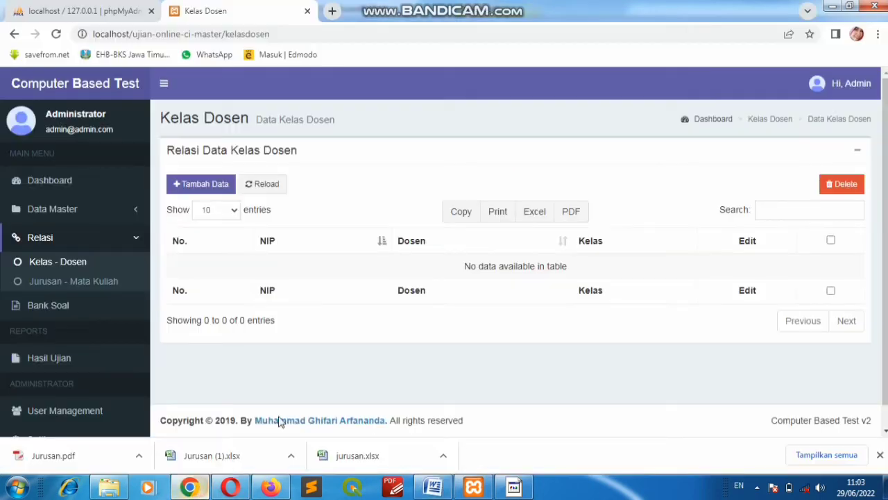
{"action": "left_click", "coordinate": [81, 263]}
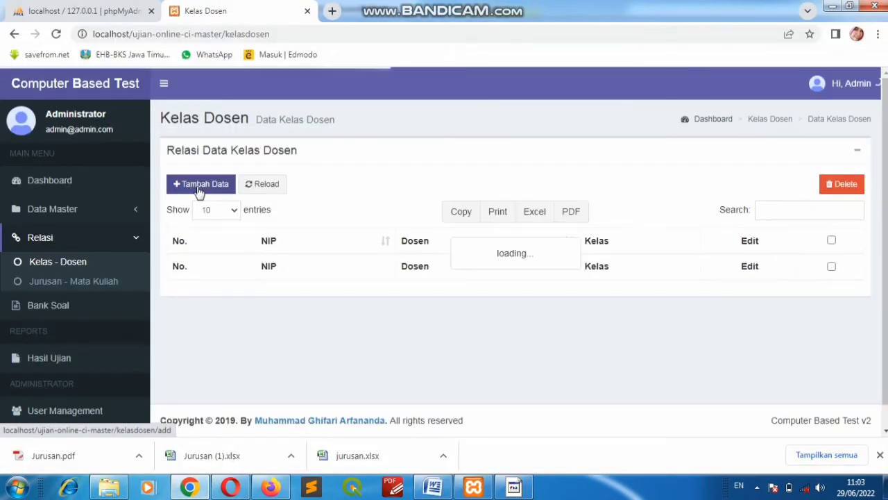
{"action": "left_click", "coordinate": [200, 186]}
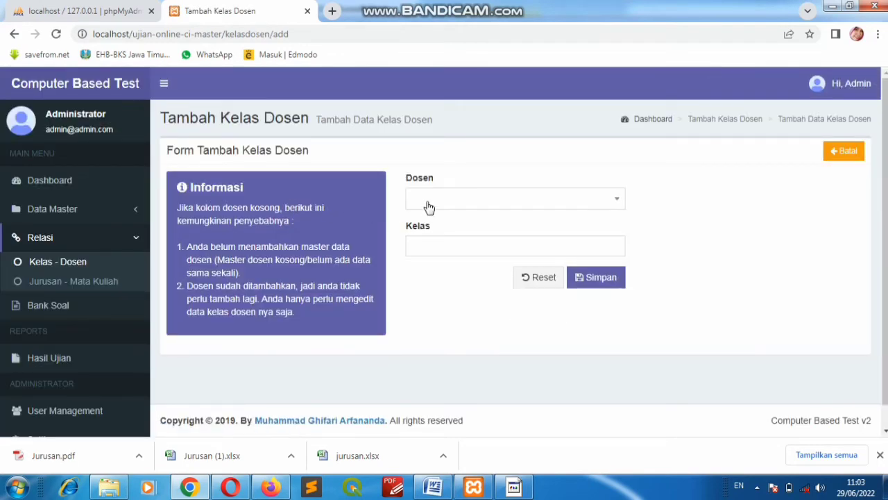
{"action": "left_click", "coordinate": [427, 206]}
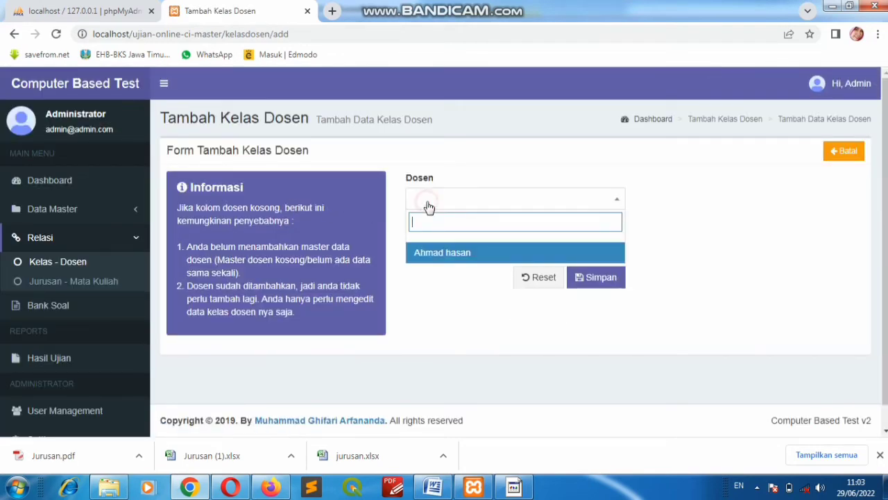
{"action": "left_click", "coordinate": [444, 251]}
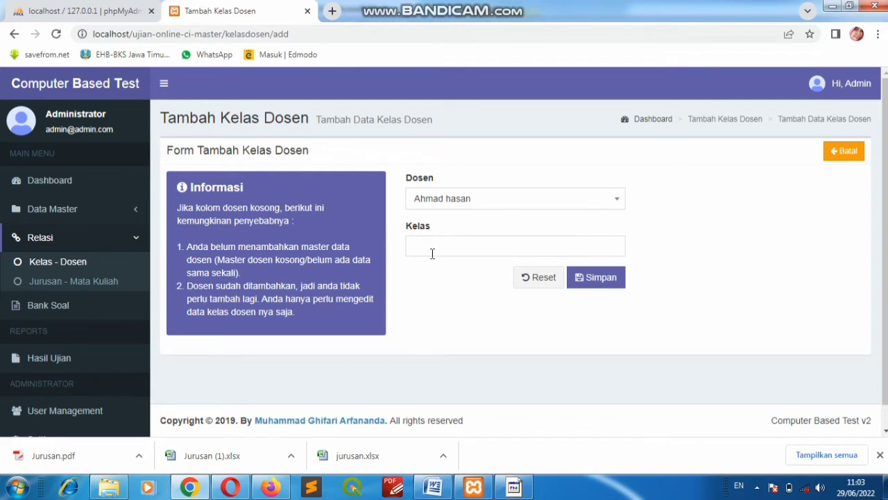
{"action": "left_click", "coordinate": [432, 253]}
{"action": "left_click", "coordinate": [445, 271]}
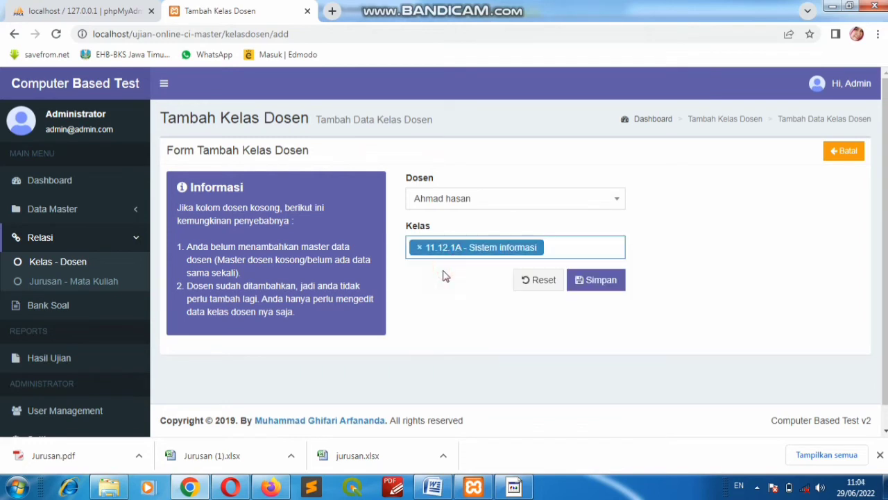
{"action": "left_click", "coordinate": [598, 281]}
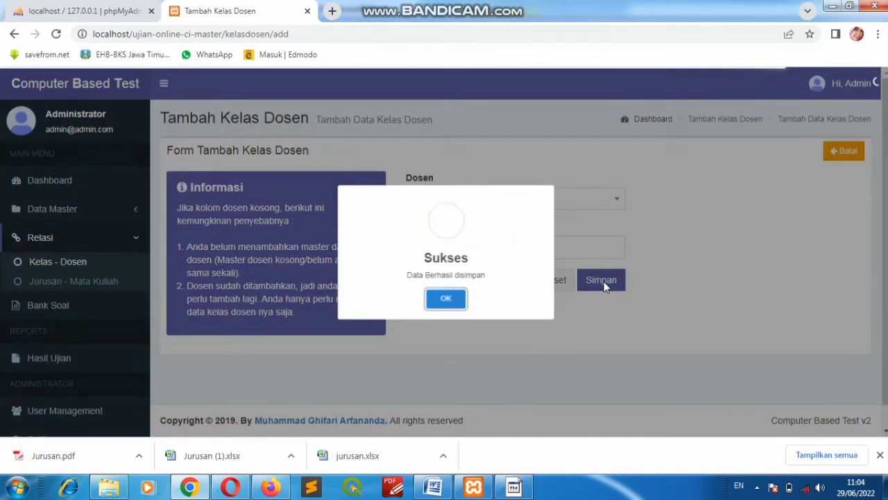
{"action": "left_click", "coordinate": [444, 301]}
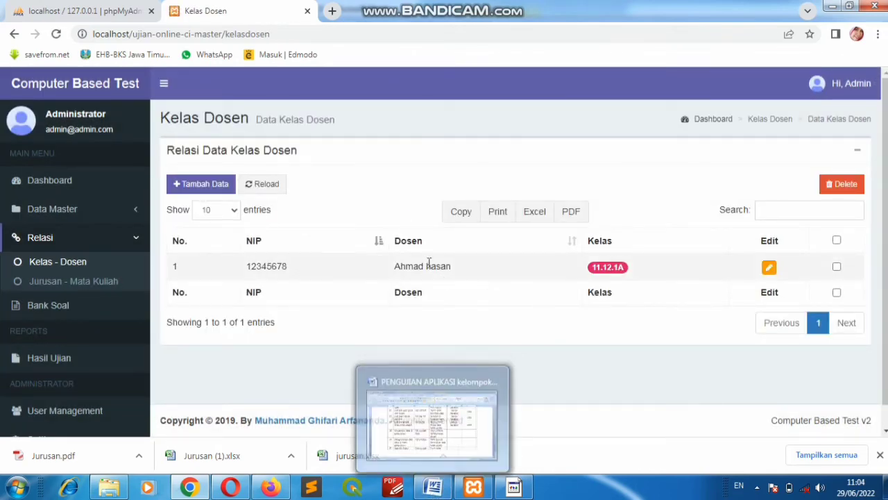
Switch to Word and paste the "Sesuai harapan" and "valid" results into the rows of test cases 35 and 36
{"action": "left_click", "coordinate": [433, 487]}
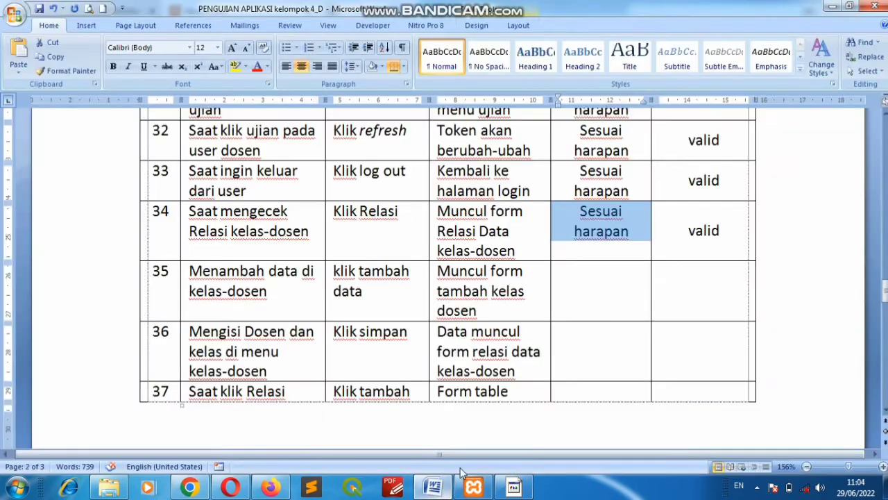
{"action": "left_click", "coordinate": [607, 278]}
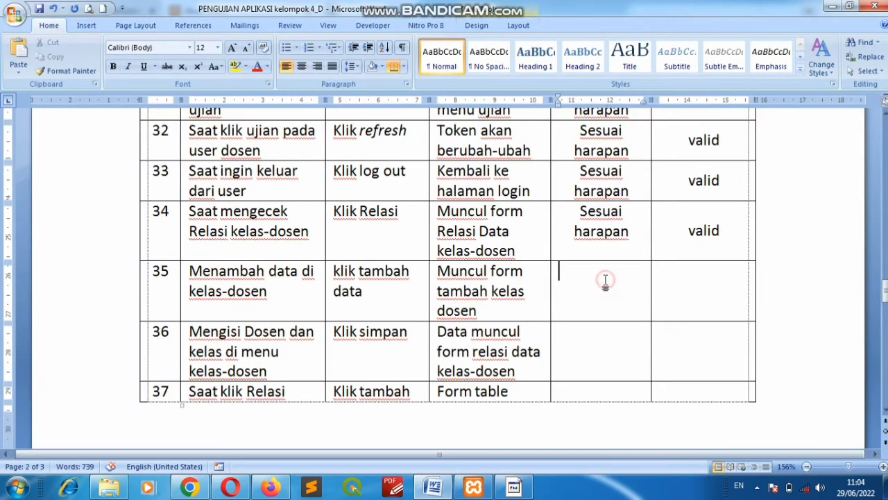
{"action": "left_click", "coordinate": [21, 55]}
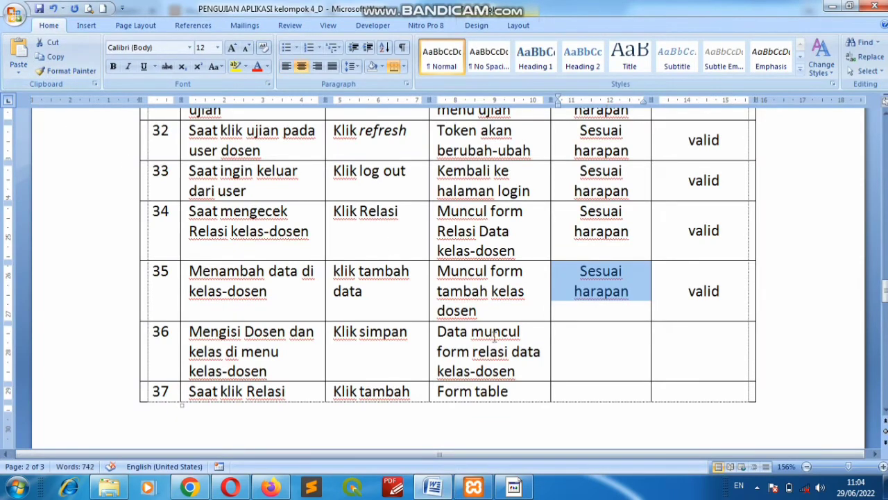
{"action": "left_click", "coordinate": [594, 347]}
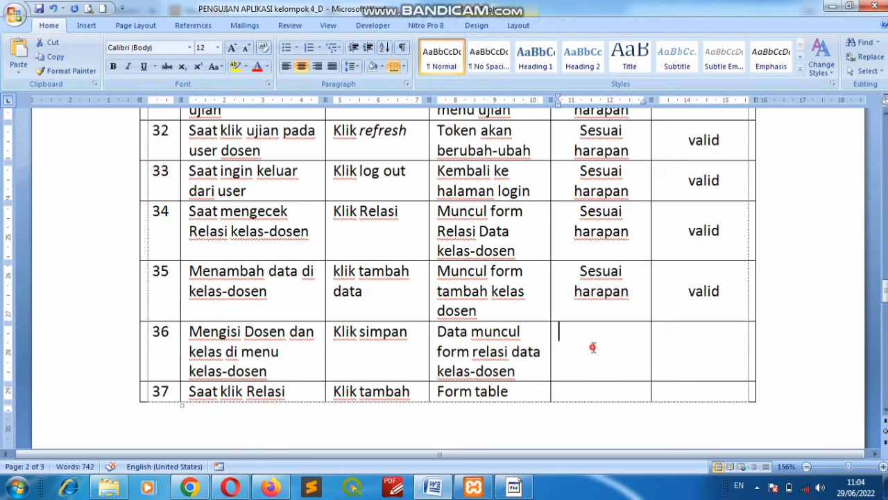
{"action": "left_click", "coordinate": [20, 57]}
Consult test case 37 in Word, then in Chrome add and save a Jurusan - Mata Kuliah relation linking Bahasa Indonesia to Sistem informasi
{"action": "scroll", "coordinate": [392, 291], "scroll_direction": "down", "scroll_amount": 2}
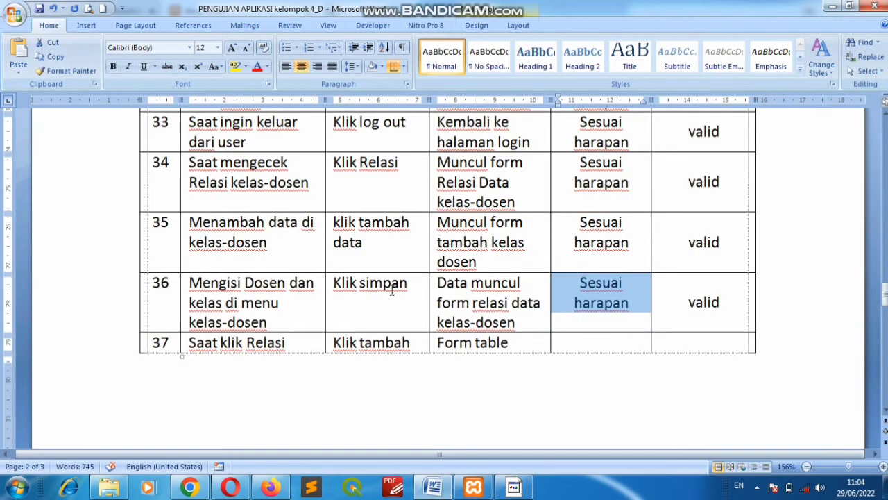
{"action": "scroll", "coordinate": [393, 291], "scroll_direction": "down", "scroll_amount": 1}
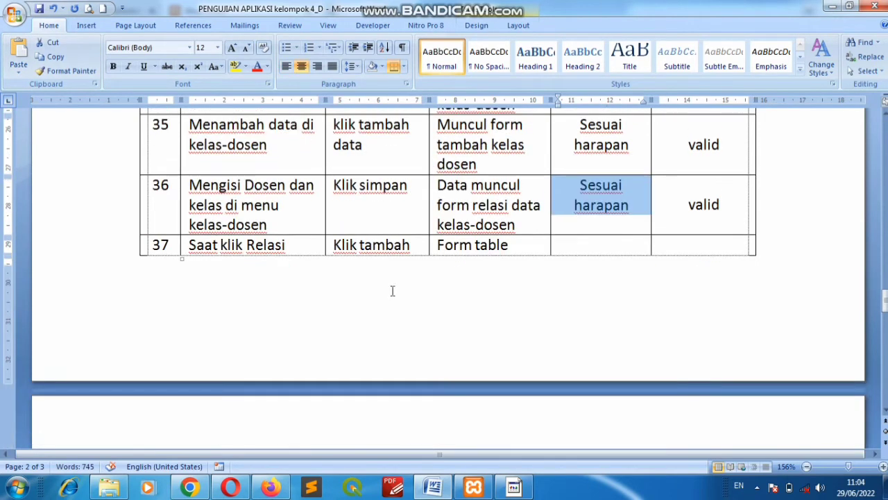
{"action": "scroll", "coordinate": [392, 291], "scroll_direction": "down", "scroll_amount": 2}
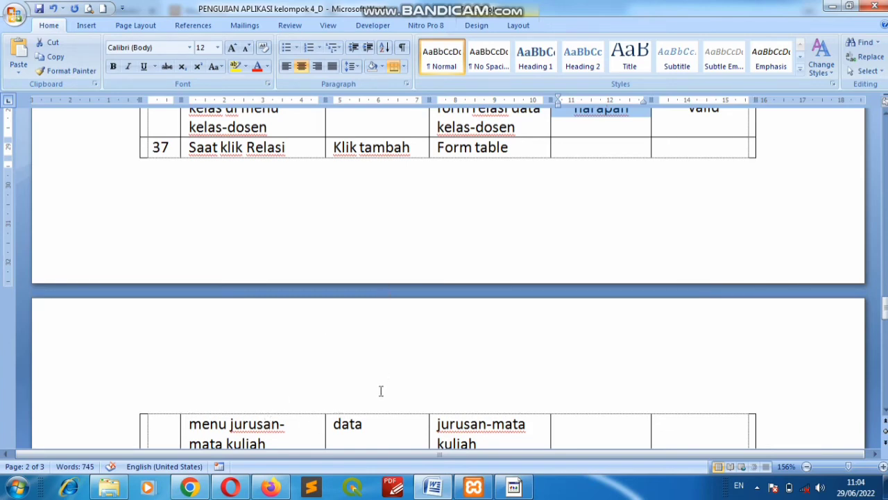
{"action": "left_click", "coordinate": [189, 488]}
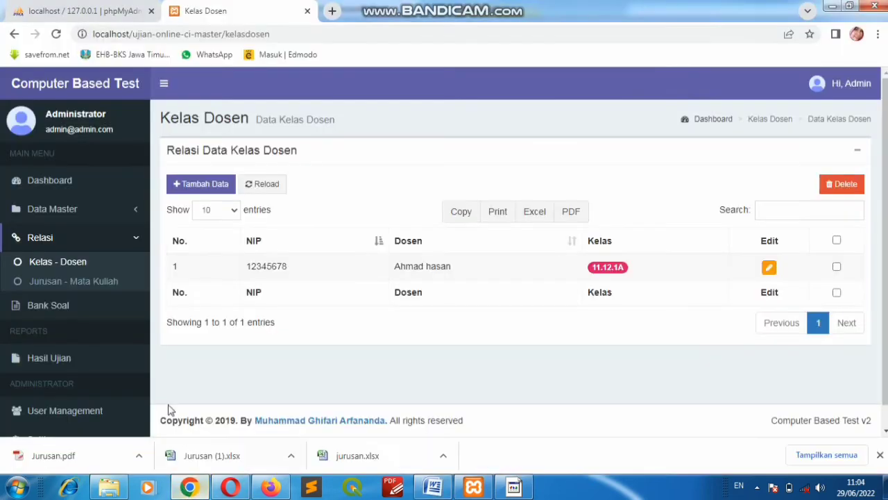
{"action": "left_click", "coordinate": [101, 286]}
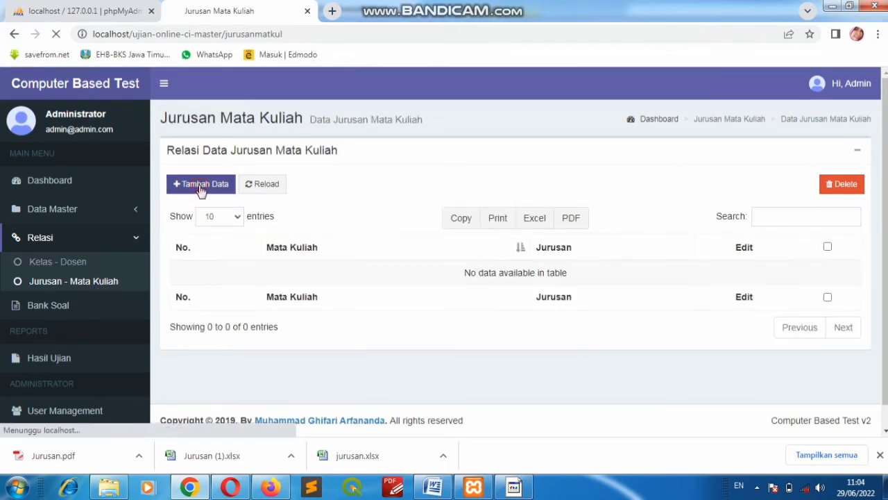
{"action": "left_click", "coordinate": [201, 189]}
{"action": "left_click", "coordinate": [460, 201]}
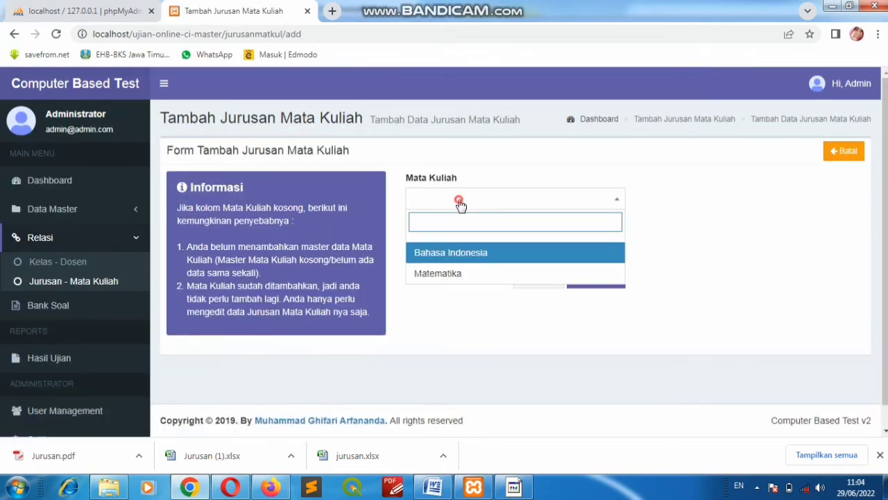
{"action": "left_click", "coordinate": [471, 253]}
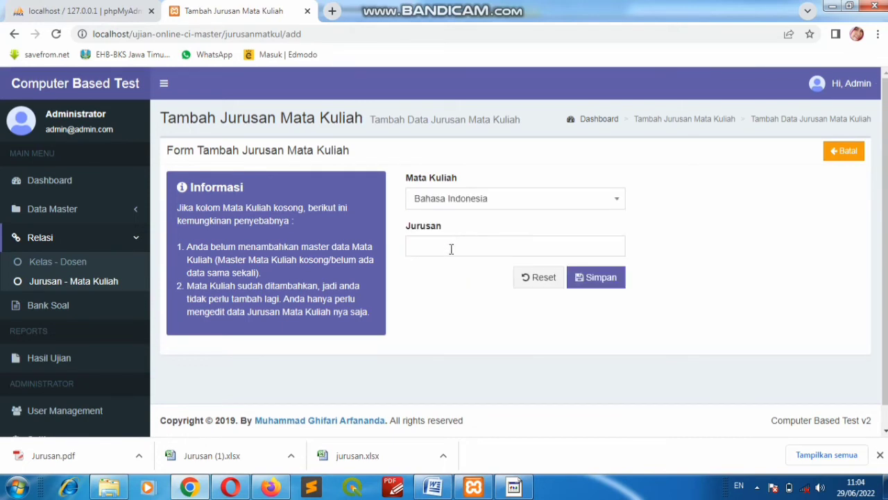
{"action": "left_click", "coordinate": [452, 248]}
{"action": "left_click", "coordinate": [452, 287]}
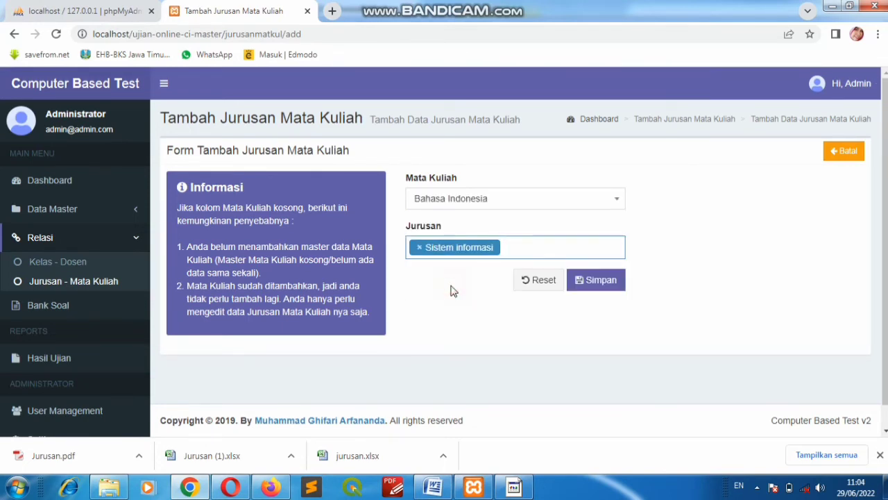
{"action": "left_click", "coordinate": [581, 285]}
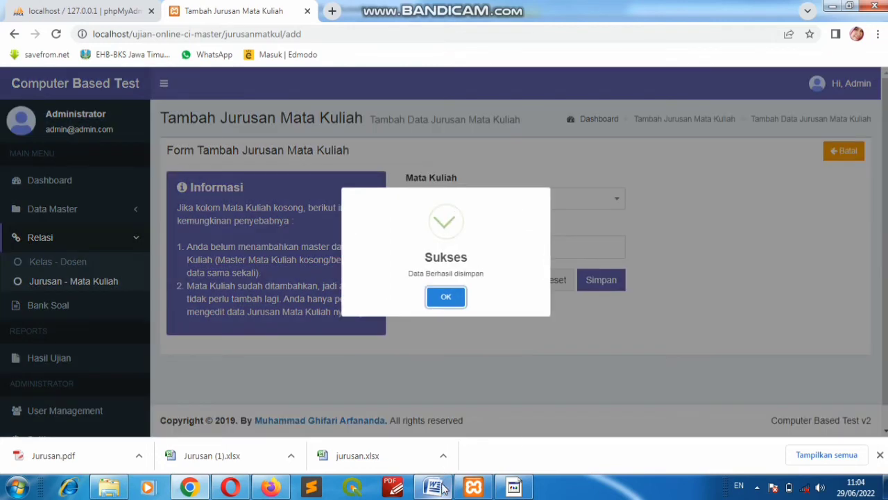
Switch to Word and paste the "Sesuai harapan" and "valid" results into the rows of test cases 37 and 38
{"action": "left_click", "coordinate": [432, 415]}
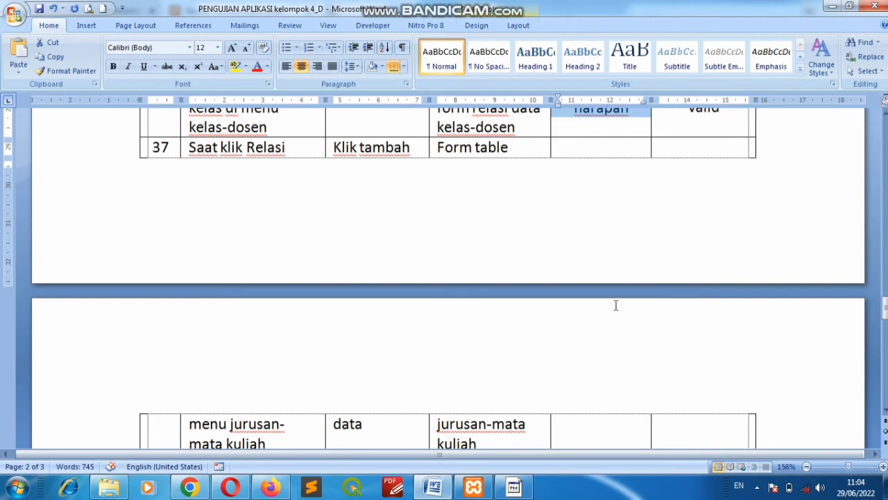
{"action": "left_click", "coordinate": [566, 146]}
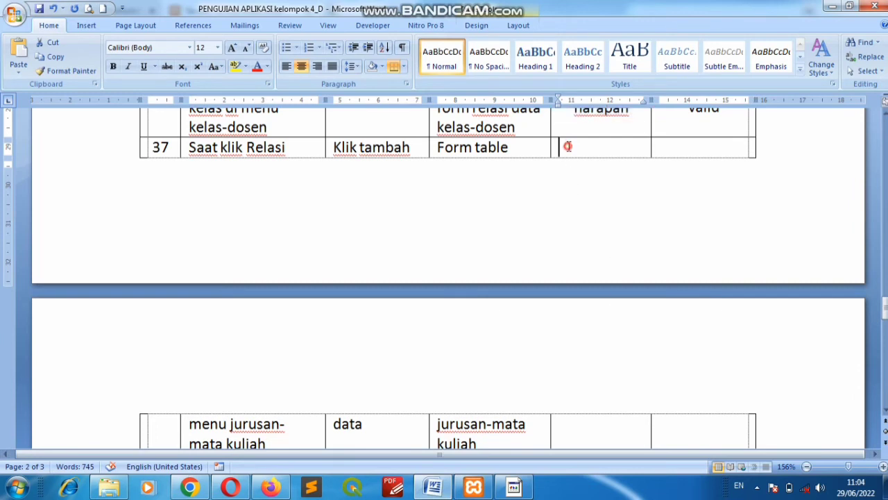
{"action": "left_click", "coordinate": [19, 54]}
{"action": "scroll", "coordinate": [582, 259], "scroll_direction": "down", "scroll_amount": 3}
{"action": "left_click", "coordinate": [592, 372]}
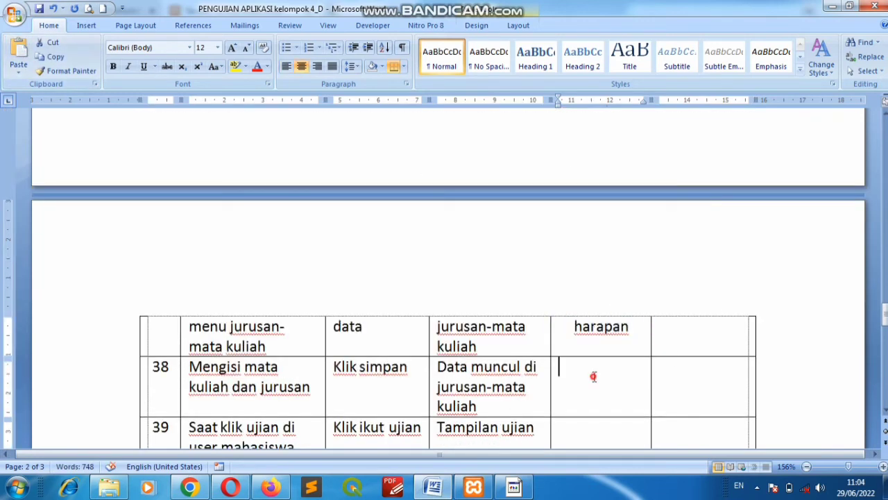
{"action": "left_click", "coordinate": [19, 54]}
{"action": "scroll", "coordinate": [620, 379], "scroll_direction": "down", "scroll_amount": 5}
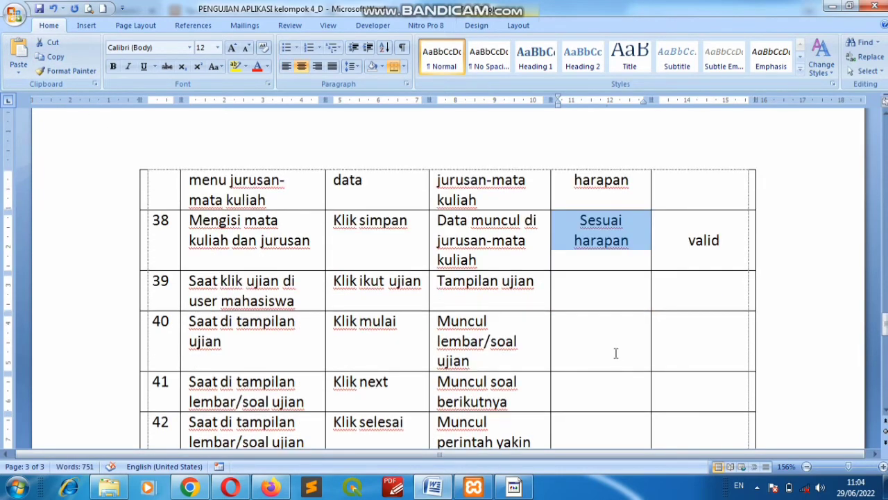
{"action": "scroll", "coordinate": [417, 338], "scroll_direction": "down", "scroll_amount": 2}
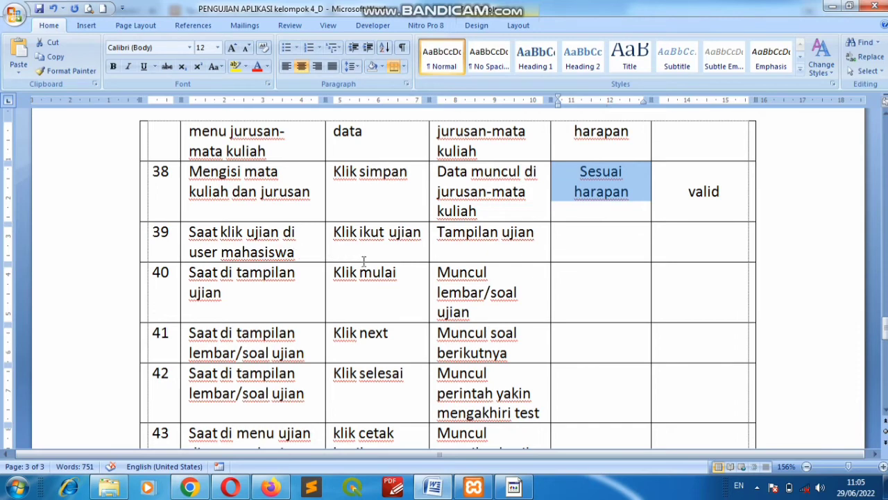
Switch to Chrome, dismiss the save confirmation to check the Jurusan Mata Kuliah list, and return to the Word table
{"action": "left_click", "coordinate": [189, 487]}
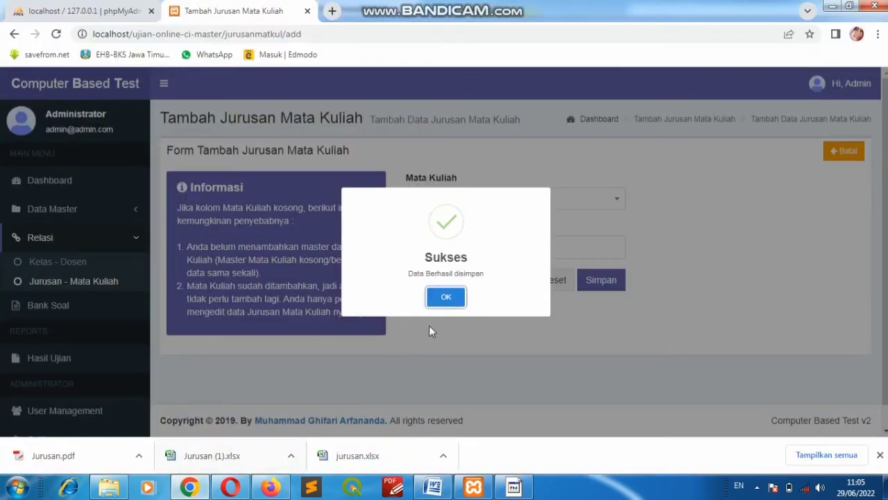
{"action": "left_click", "coordinate": [446, 297]}
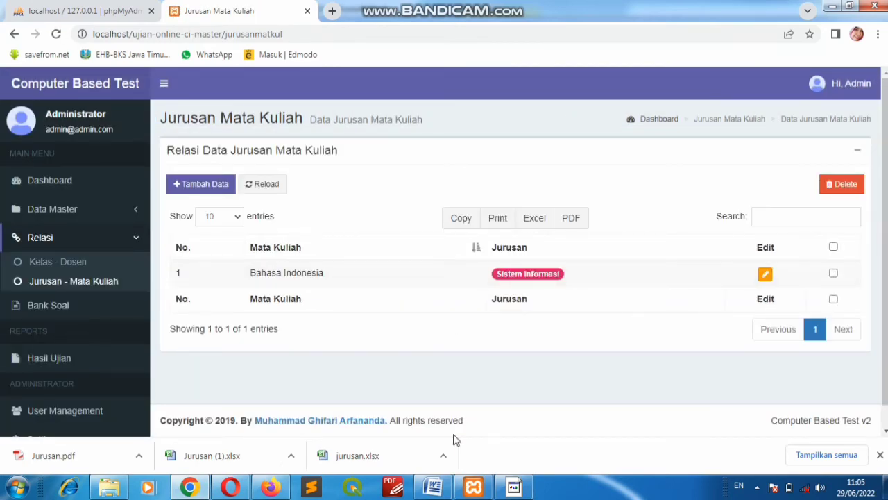
{"action": "left_click", "coordinate": [435, 488]}
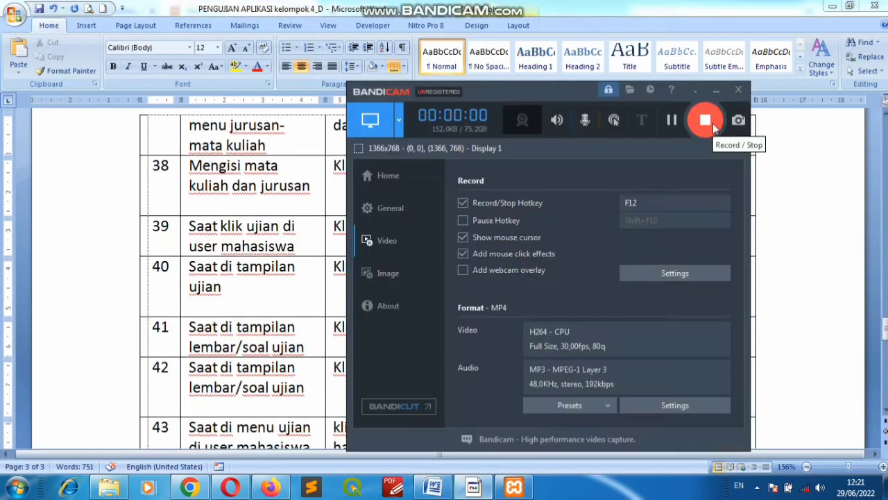
{"action": "left_click", "coordinate": [717, 91]}
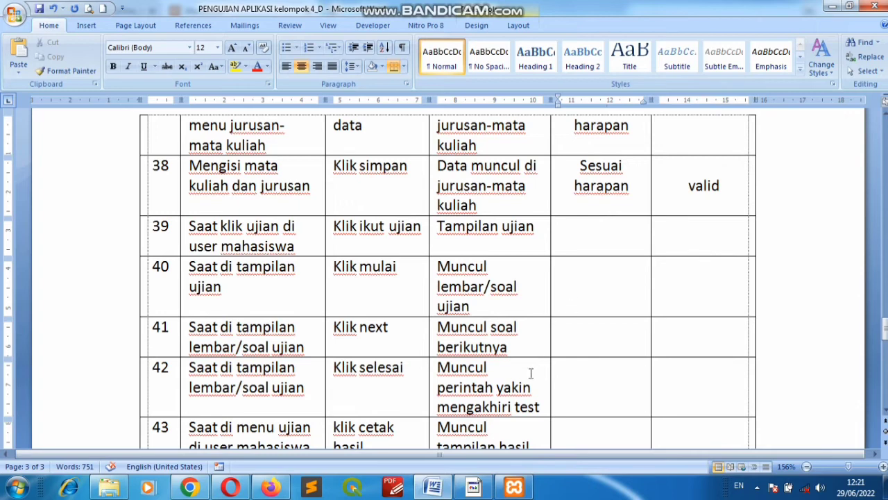
Switch to Firefox, enter "Megawati" as Jawaban D of the question "Siapakah Presiden Republik Indonesia pertama?" and save it
{"action": "left_click", "coordinate": [270, 488]}
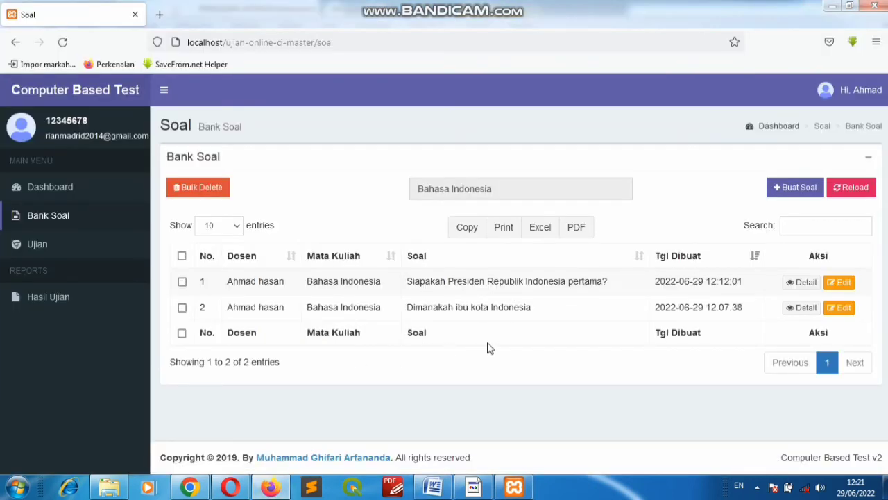
{"action": "left_click", "coordinate": [839, 283]}
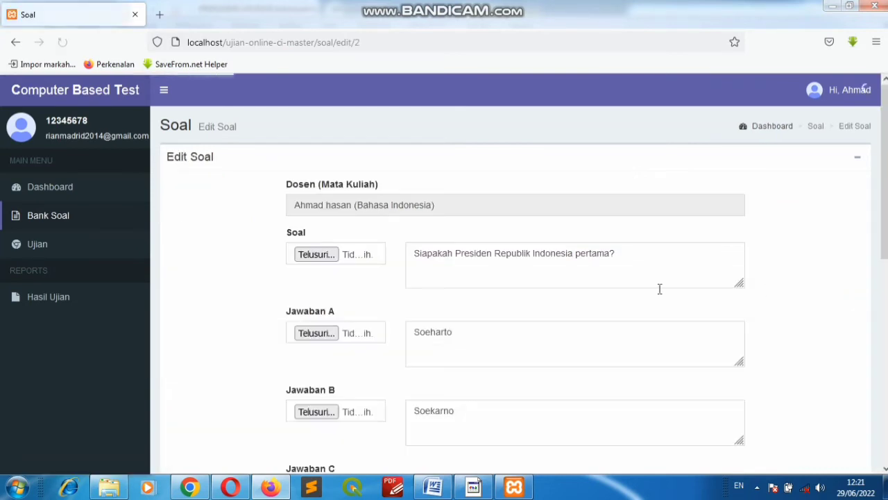
{"action": "scroll", "coordinate": [520, 283], "scroll_direction": "down", "scroll_amount": 5}
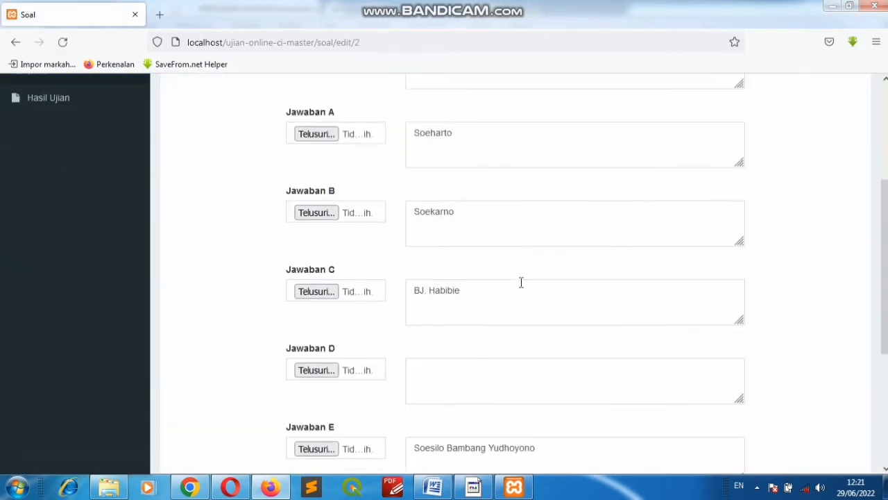
{"action": "left_click", "coordinate": [453, 243]}
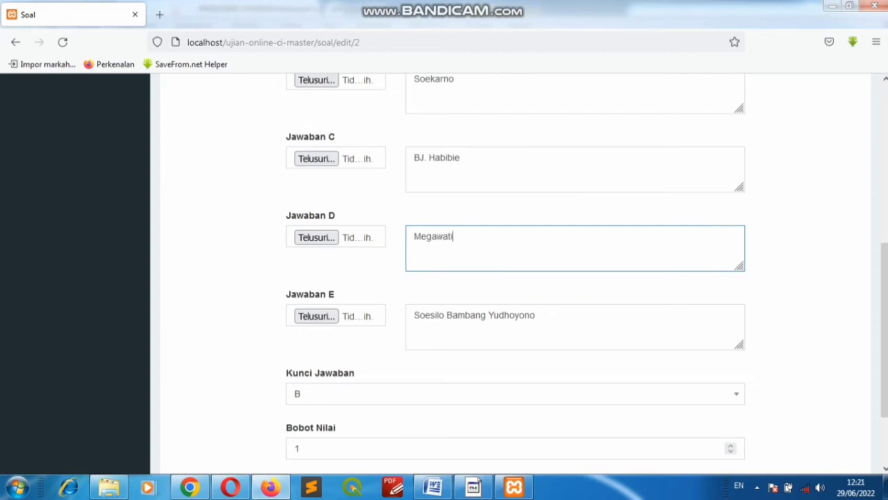
{"action": "scroll", "coordinate": [472, 284], "scroll_direction": "down", "scroll_amount": 3}
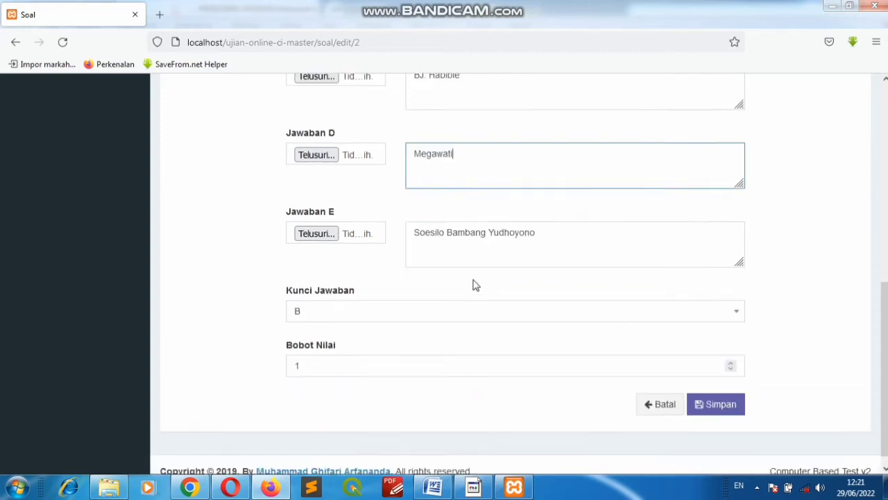
{"action": "scroll", "coordinate": [587, 275], "scroll_direction": "up", "scroll_amount": 3}
{"action": "scroll", "coordinate": [587, 275], "scroll_direction": "up", "scroll_amount": 2}
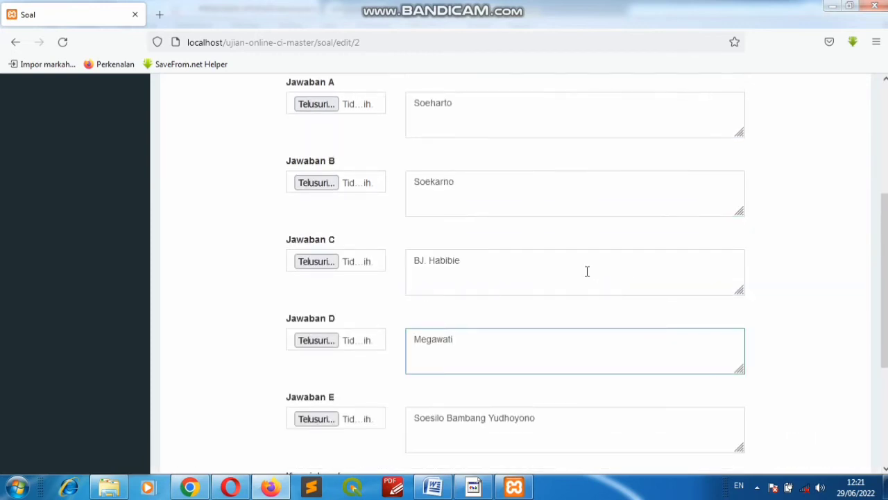
{"action": "scroll", "coordinate": [664, 327], "scroll_direction": "down", "scroll_amount": 5}
{"action": "left_click", "coordinate": [740, 393]}
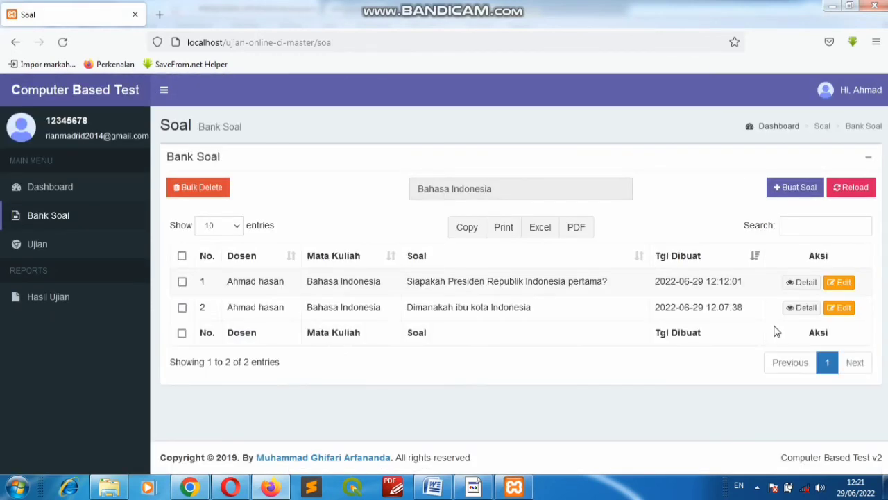
Enter "Yogyakarta" as Jawaban D of the question "Dimanakah ibu kota Indonesia" and save it
{"action": "left_click", "coordinate": [840, 309]}
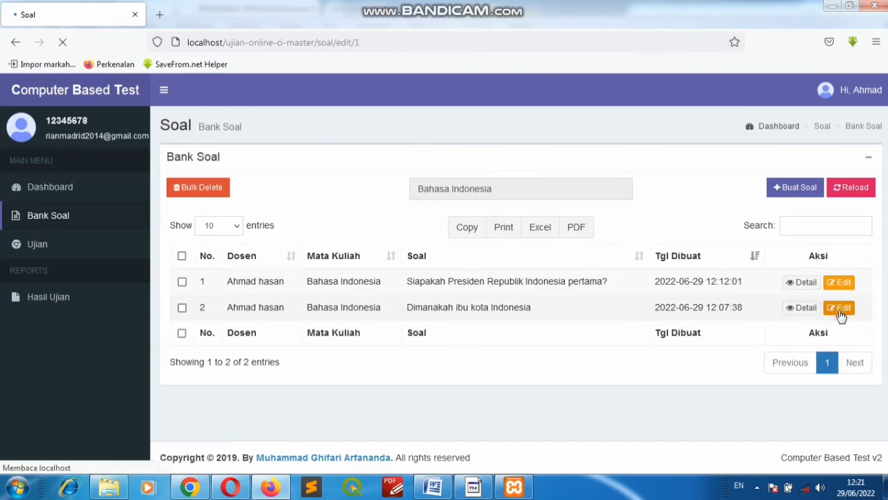
{"action": "scroll", "coordinate": [563, 305], "scroll_direction": "down", "scroll_amount": 1}
{"action": "scroll", "coordinate": [564, 309], "scroll_direction": "down", "scroll_amount": 5}
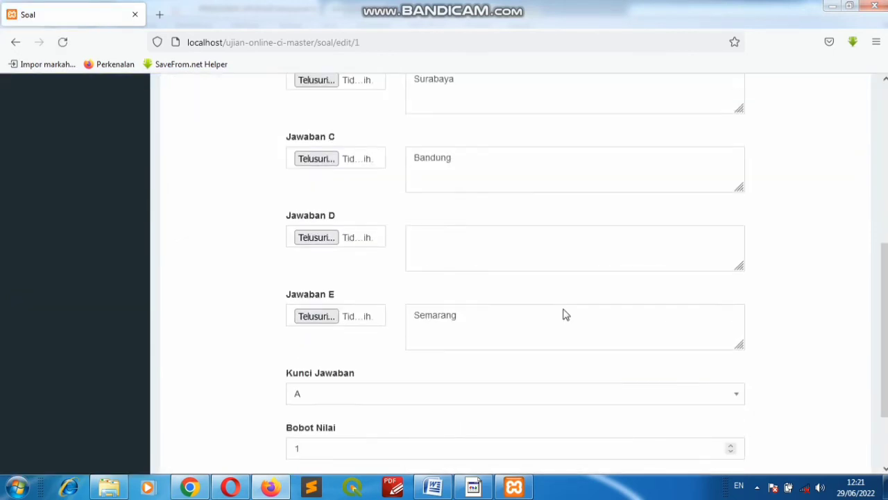
{"action": "scroll", "coordinate": [565, 288], "scroll_direction": "up", "scroll_amount": 1}
{"action": "left_click", "coordinate": [443, 210]}
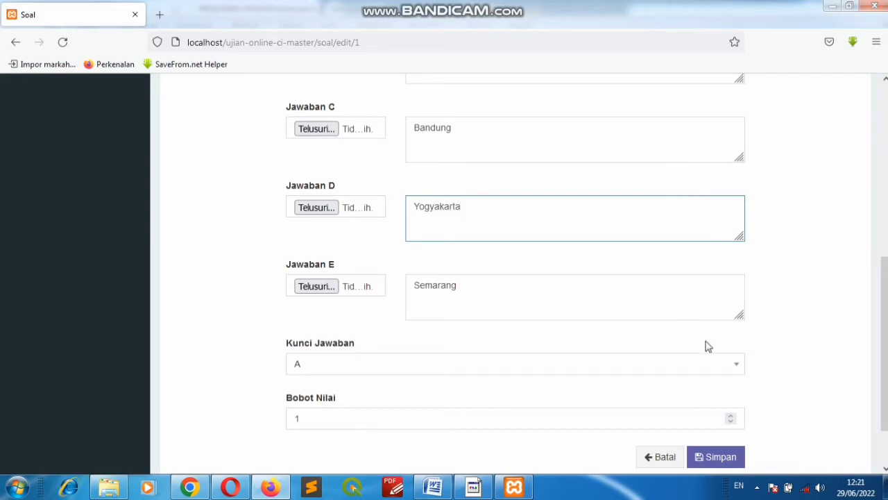
{"action": "left_click", "coordinate": [723, 460]}
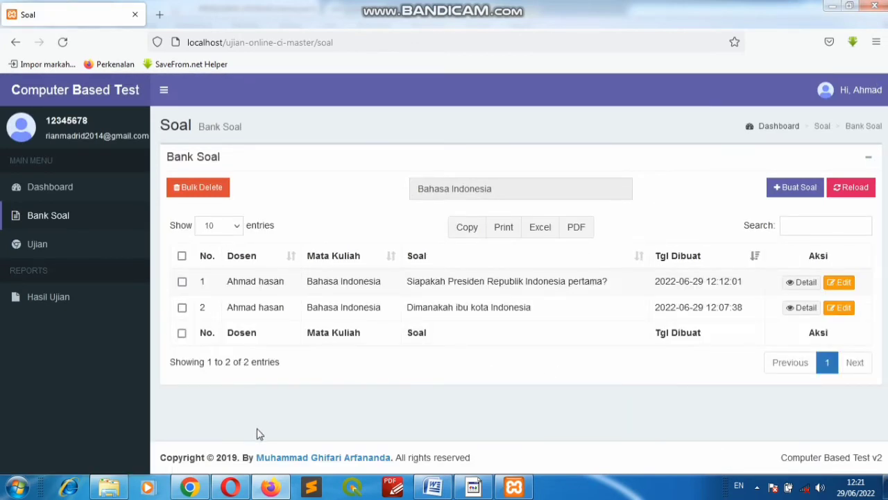
Switch to Chrome, change the listed student's Jurusan to Sistem Informasi and Kelas to 11.12.1A, and save the record
{"action": "left_click", "coordinate": [191, 488]}
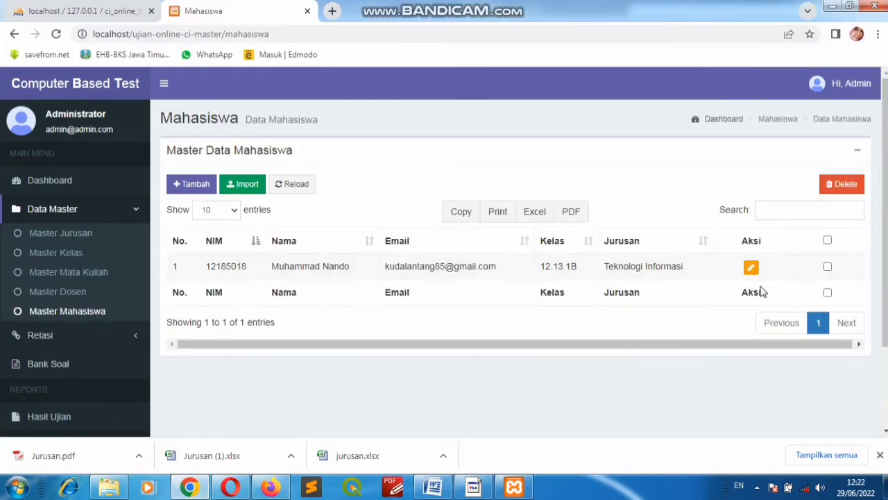
{"action": "left_click", "coordinate": [751, 267]}
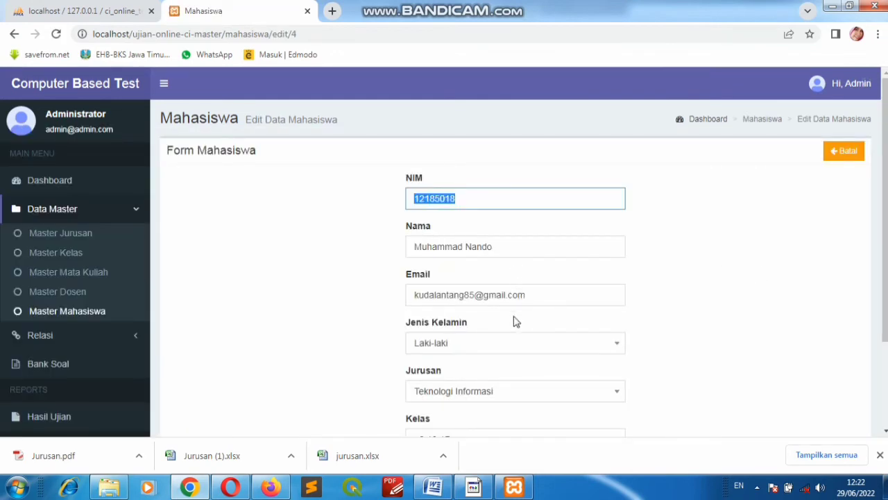
{"action": "left_click", "coordinate": [497, 398]}
{"action": "left_click", "coordinate": [496, 349]}
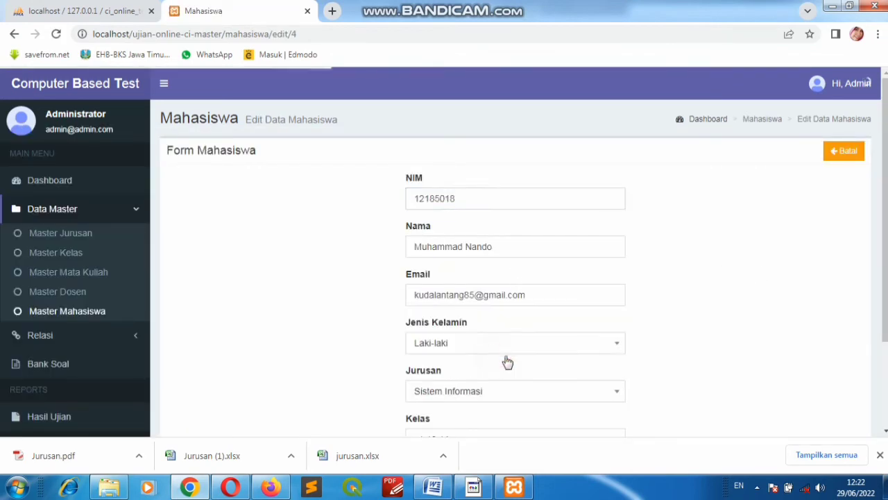
{"action": "scroll", "coordinate": [590, 387], "scroll_direction": "down", "scroll_amount": 3}
{"action": "left_click", "coordinate": [606, 359]}
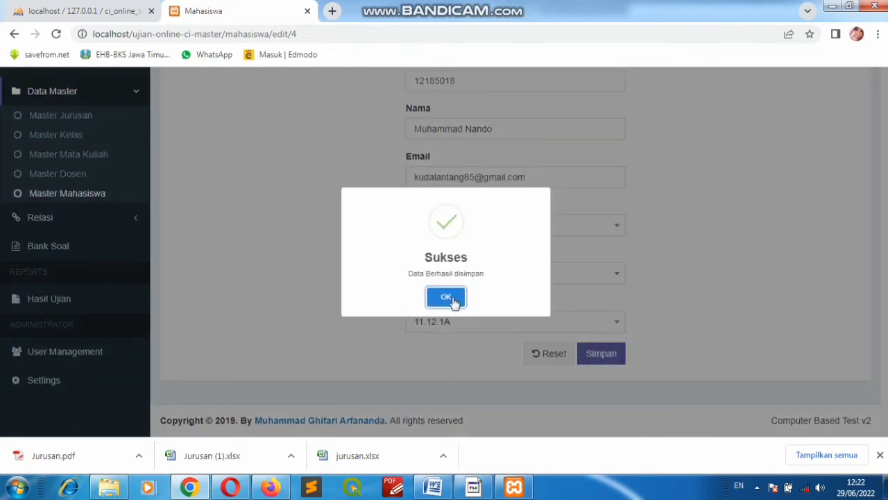
{"action": "left_click", "coordinate": [450, 299]}
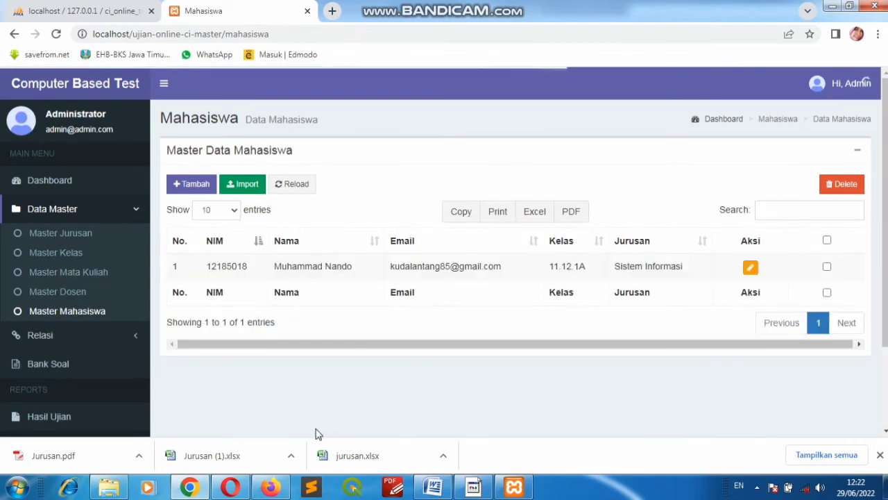
Switch to Opera, reload the student's exam list, and consult test case 39 in Word
{"action": "left_click", "coordinate": [229, 487]}
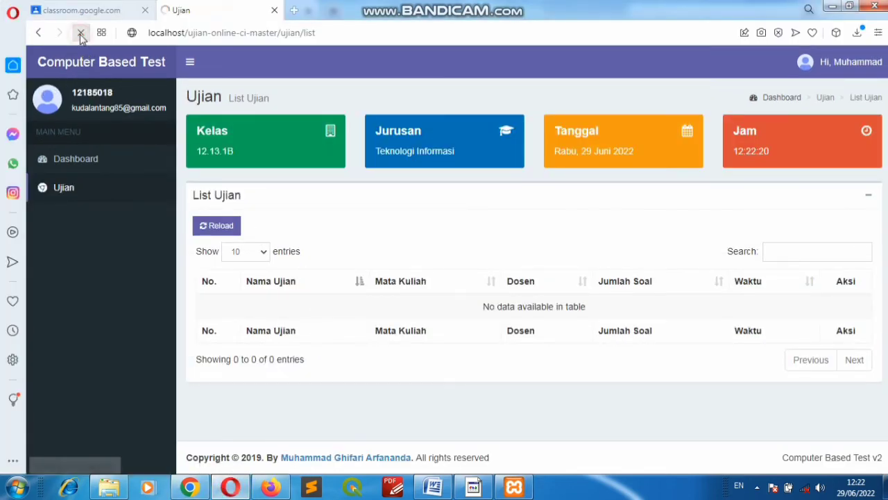
{"action": "left_click", "coordinate": [80, 33]}
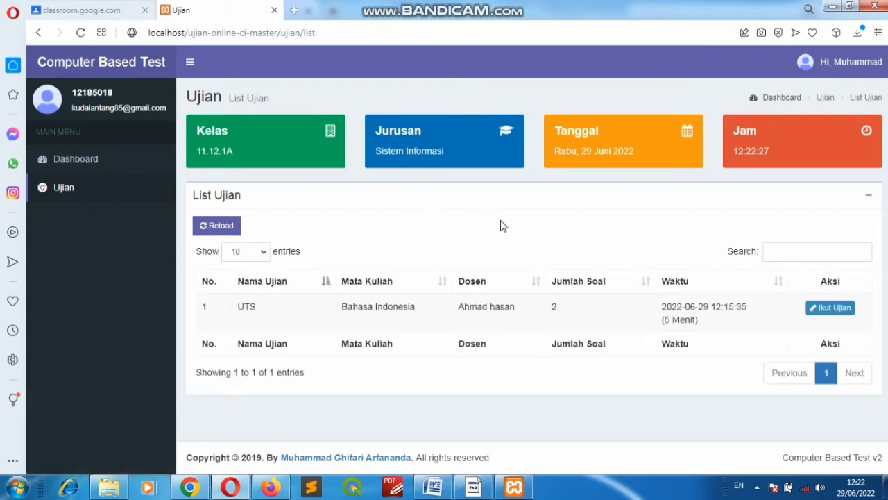
{"action": "left_click", "coordinate": [433, 487]}
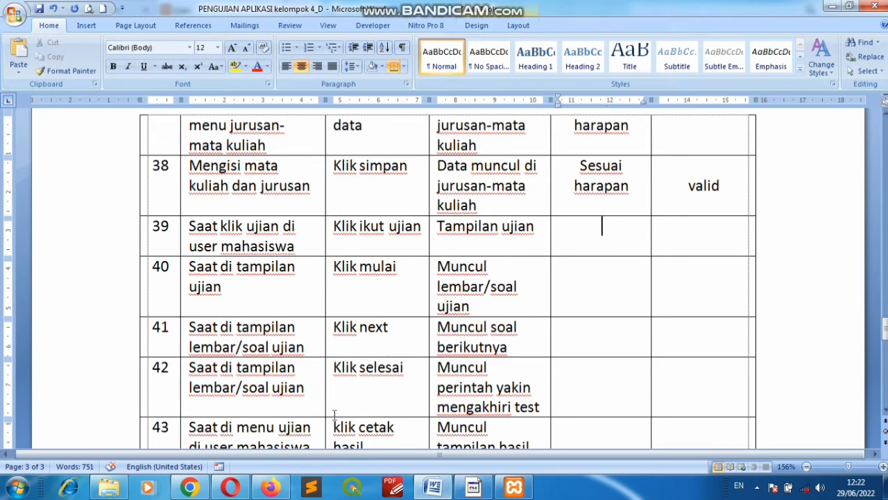
Return to Opera, open the UTS exam to take part in it, and review its data confirmation page
{"action": "left_click", "coordinate": [229, 488]}
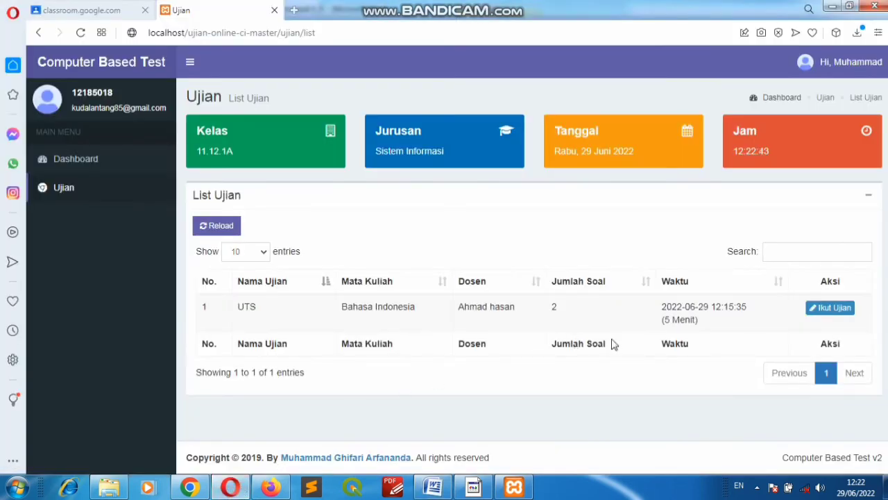
{"action": "left_click", "coordinate": [823, 311]}
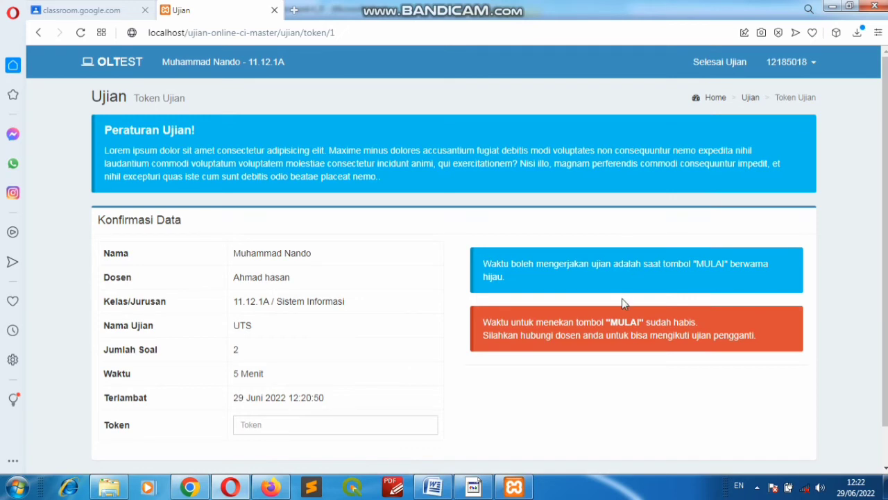
{"action": "scroll", "coordinate": [623, 303], "scroll_direction": "down", "scroll_amount": 2}
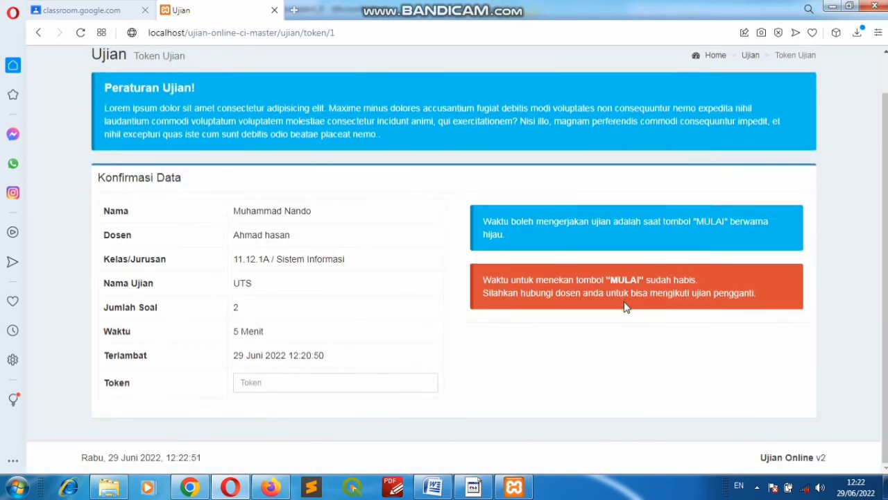
{"action": "scroll", "coordinate": [624, 303], "scroll_direction": "up", "scroll_amount": 2}
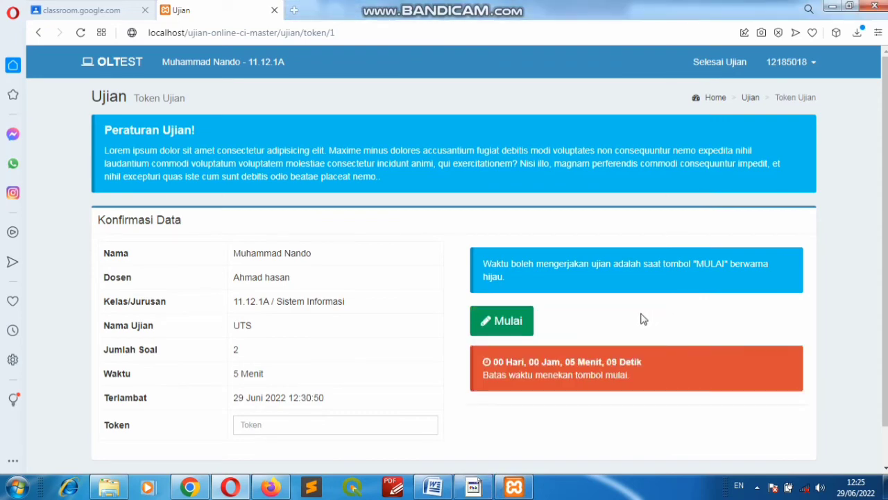
Try to start the UTS exam without a token, and switch to Firefox to look up the exam's token
{"action": "left_click", "coordinate": [512, 321]}
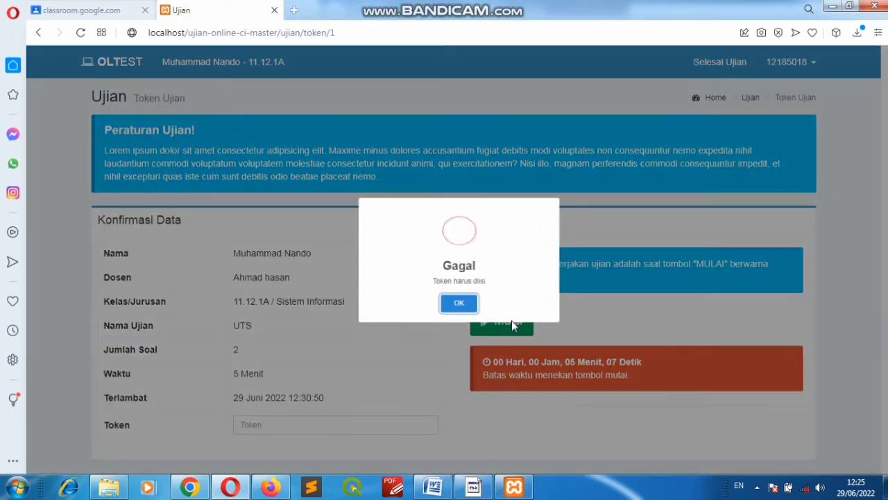
{"action": "left_click", "coordinate": [459, 305]}
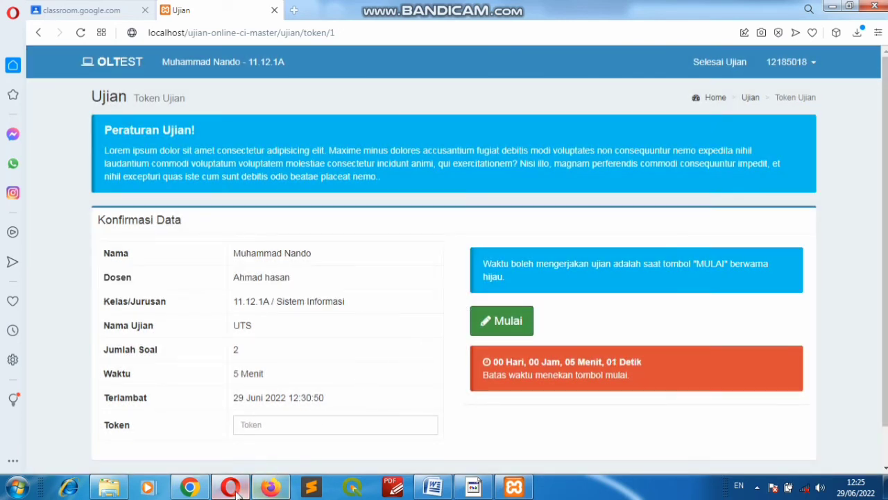
{"action": "left_click", "coordinate": [271, 488]}
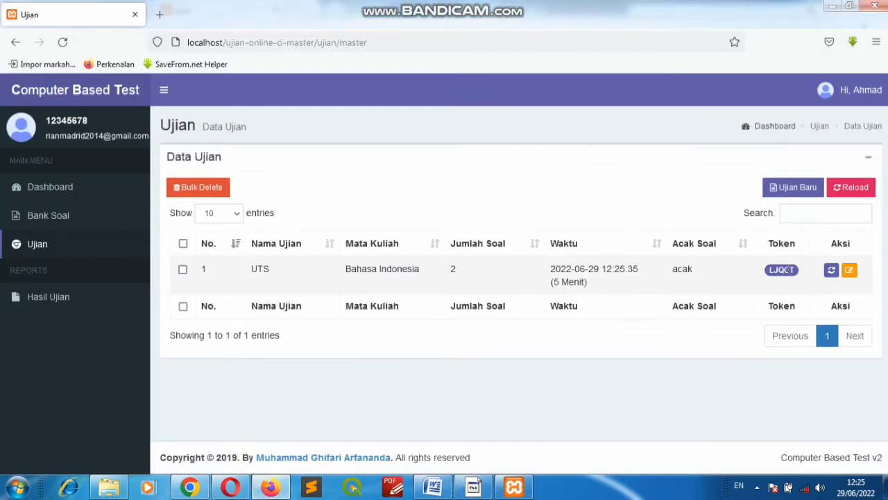
Copy the UTS exam's token in Firefox, enter it in the Token field in Opera, and start the exam
{"action": "right_click", "coordinate": [788, 271]}
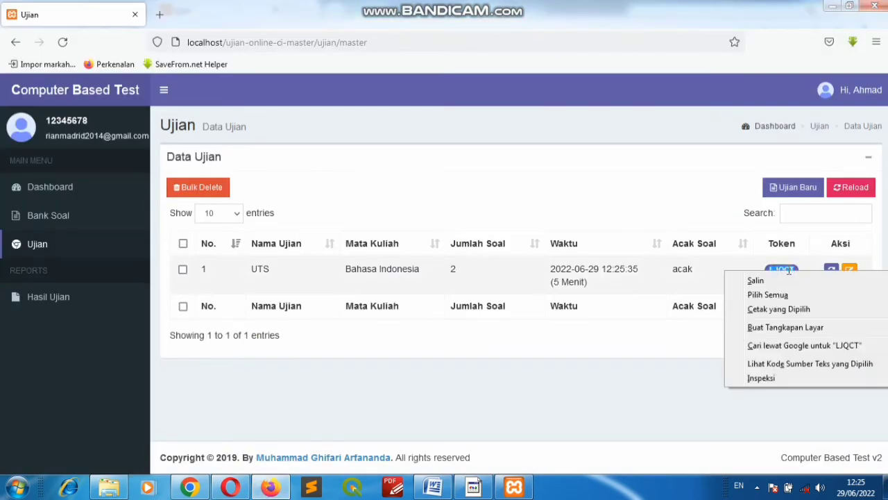
{"action": "left_click", "coordinate": [760, 279]}
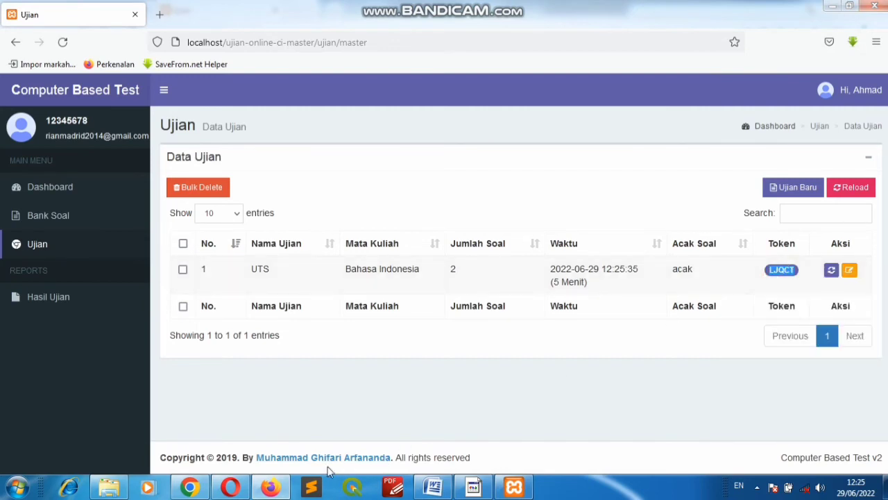
{"action": "left_click", "coordinate": [230, 487]}
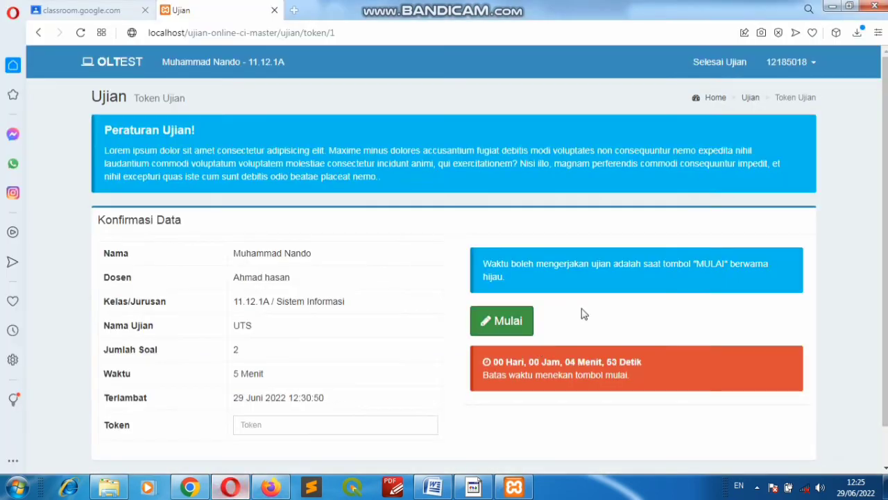
{"action": "right_click", "coordinate": [258, 429]}
{"action": "left_click", "coordinate": [307, 329]}
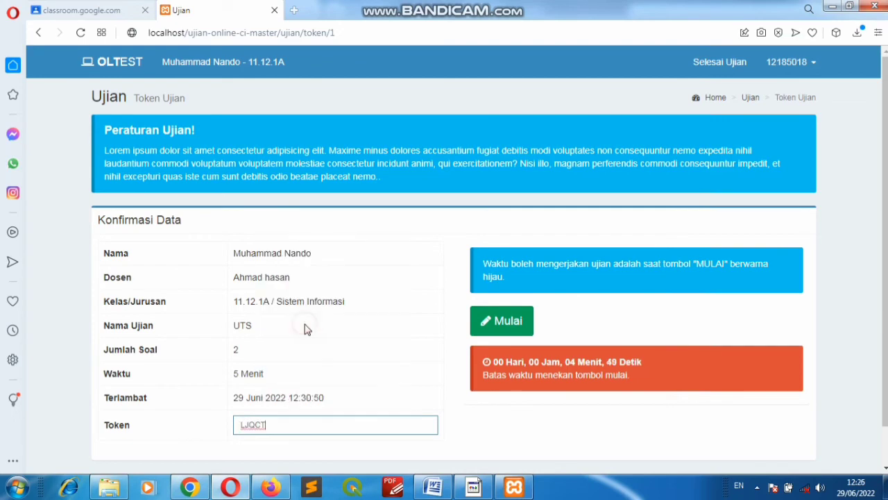
{"action": "left_click", "coordinate": [506, 322]}
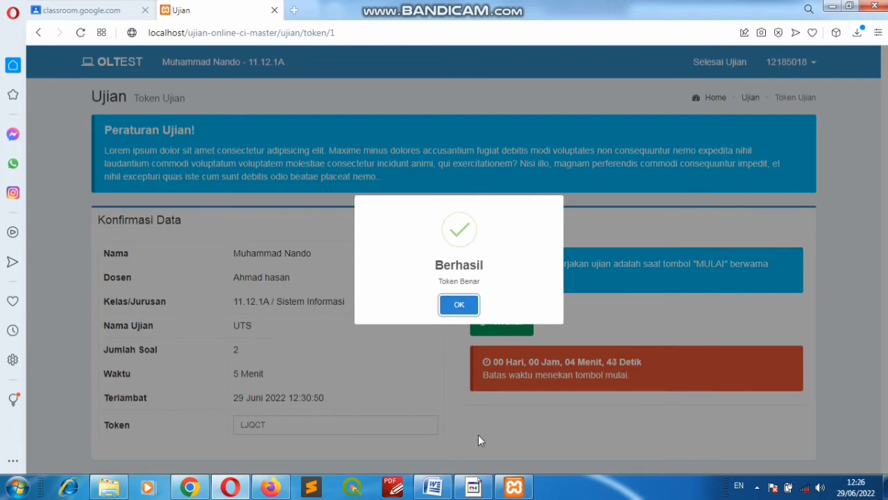
Consult test case 39 in Word, and return to Opera to acknowledge the token check and open the exam sheet
{"action": "left_click", "coordinate": [437, 489]}
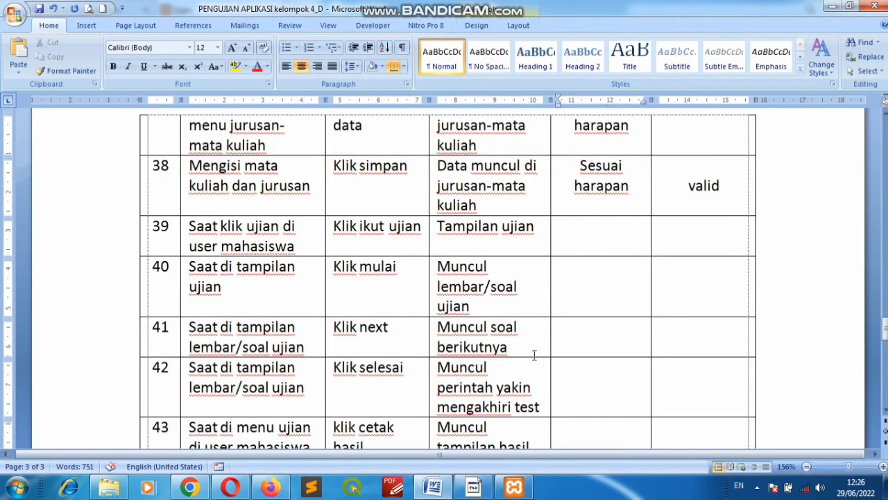
{"action": "left_click", "coordinate": [597, 232]}
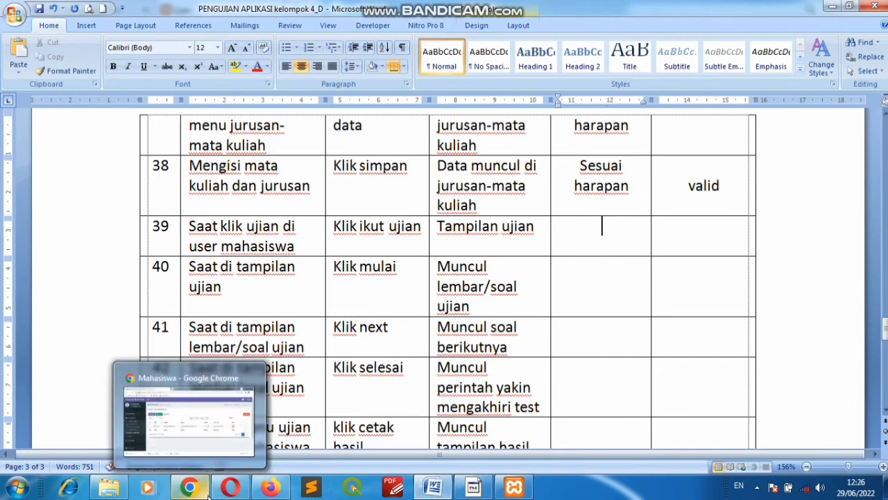
{"action": "left_click", "coordinate": [230, 489]}
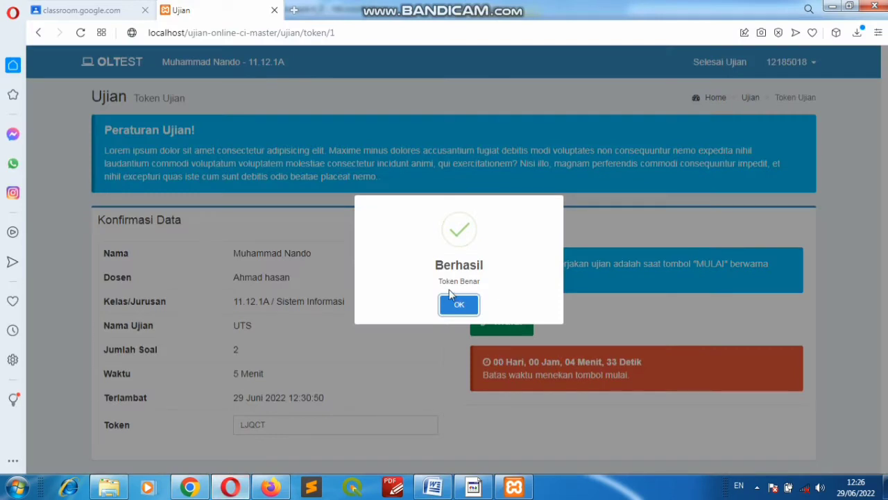
{"action": "left_click", "coordinate": [454, 308]}
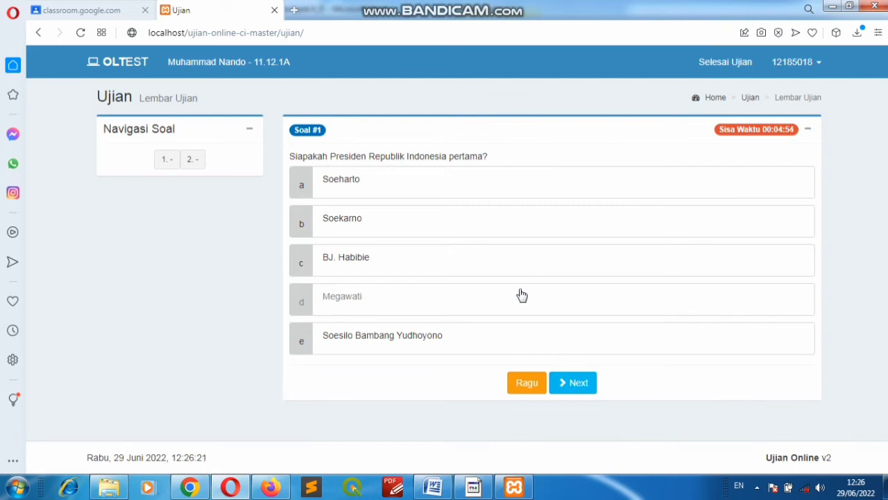
Switch to Word and copy the Sesuai harapan and valid results of test case 38 into row 39
{"action": "left_click", "coordinate": [433, 487]}
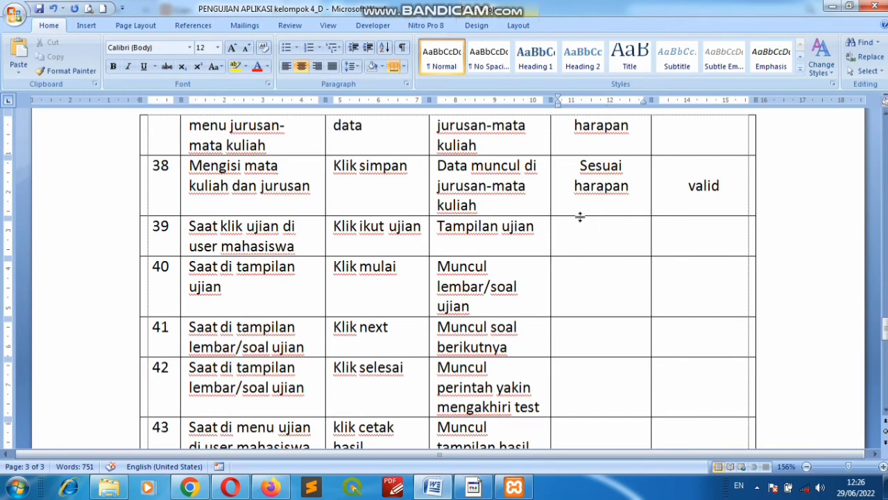
{"action": "left_click_drag", "start_coordinate": [566, 169], "coordinate": [627, 188]}
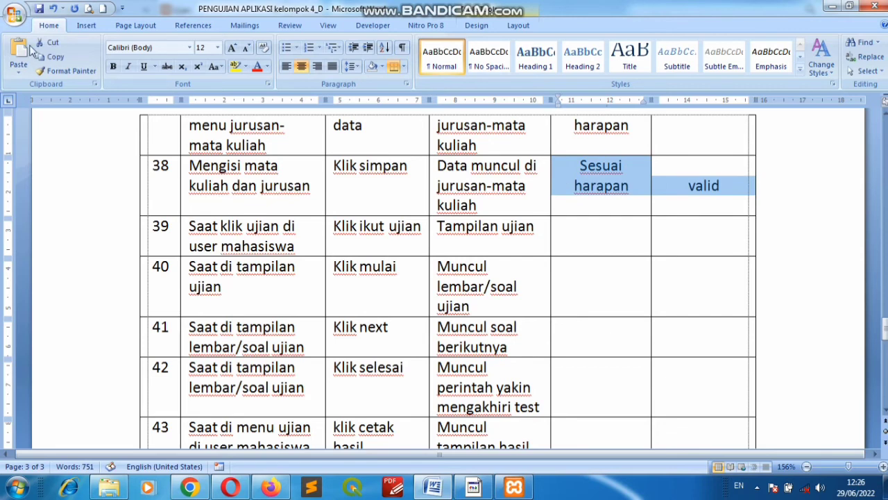
{"action": "left_click", "coordinate": [55, 57]}
{"action": "left_click", "coordinate": [571, 235]}
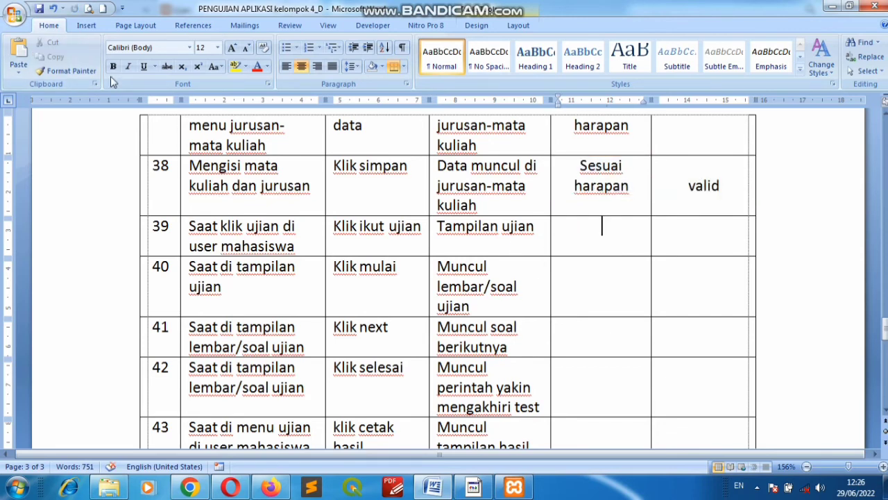
{"action": "left_click", "coordinate": [16, 52]}
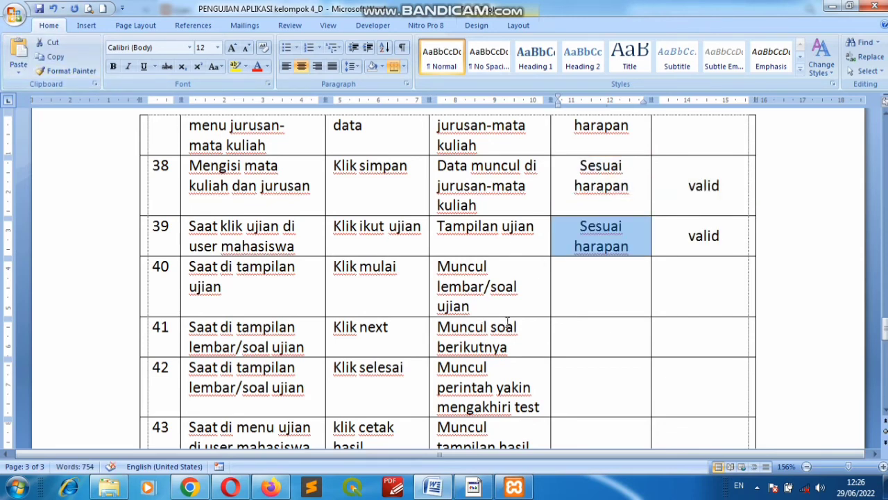
Check the exam sheet in Opera against test case 40, and record Sesuai harapan and valid for it in Word
{"action": "left_click", "coordinate": [566, 285]}
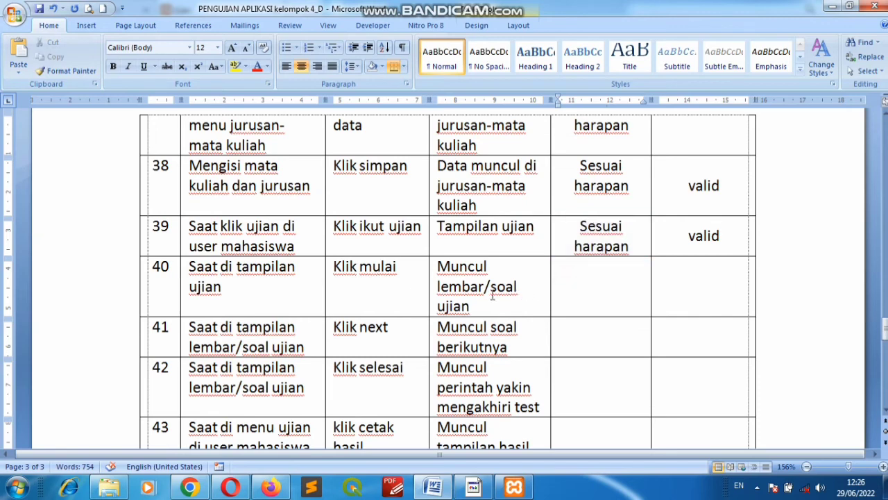
{"action": "left_click", "coordinate": [231, 488]}
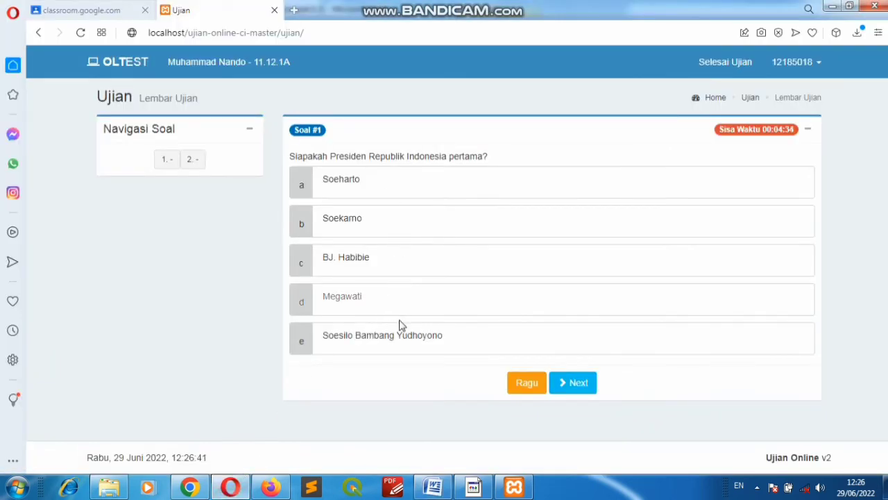
{"action": "left_click", "coordinate": [426, 490]}
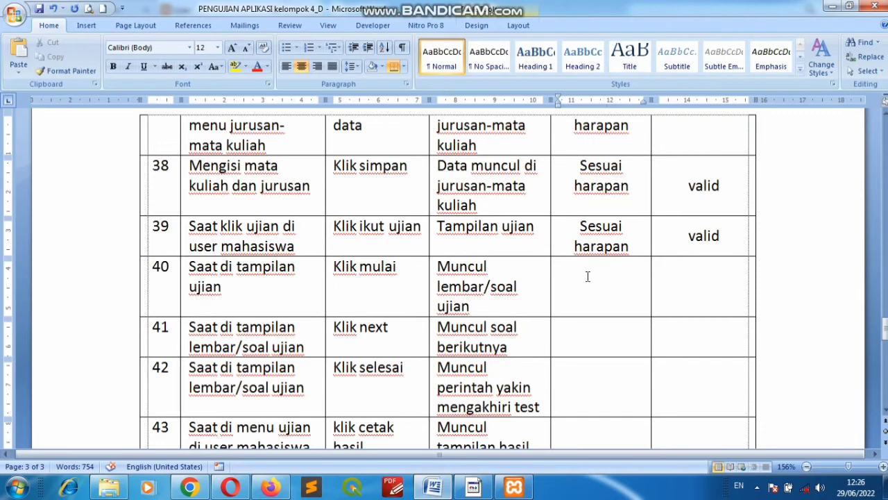
{"action": "left_click", "coordinate": [23, 52]}
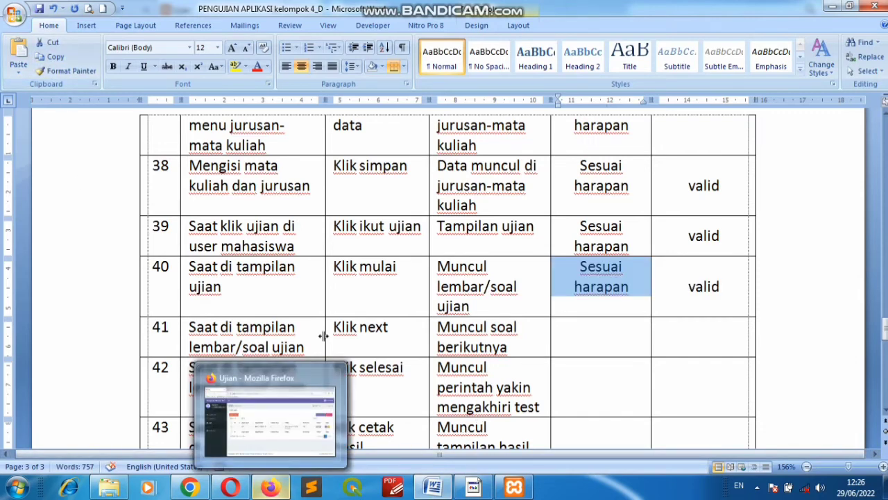
Switch to Opera, answer exam question 1 with Soekarno, and advance to question 2
{"action": "left_click", "coordinate": [230, 488]}
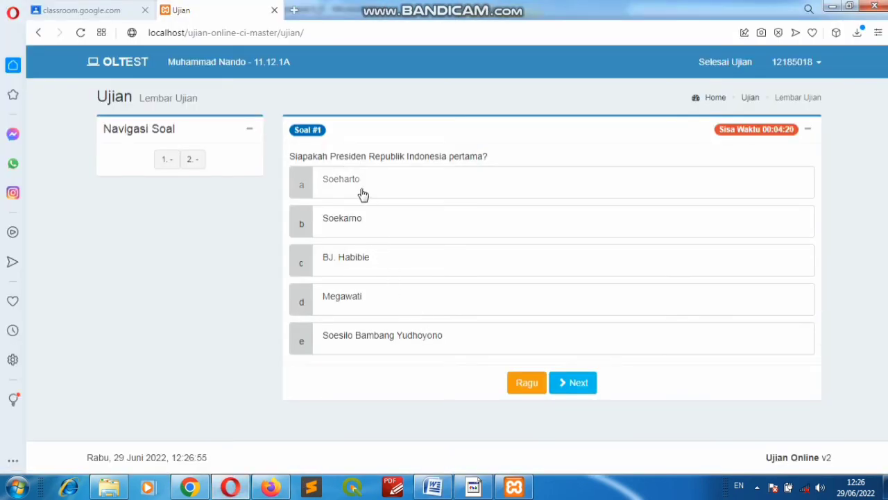
{"action": "left_click", "coordinate": [349, 227]}
{"action": "left_click", "coordinate": [576, 383]}
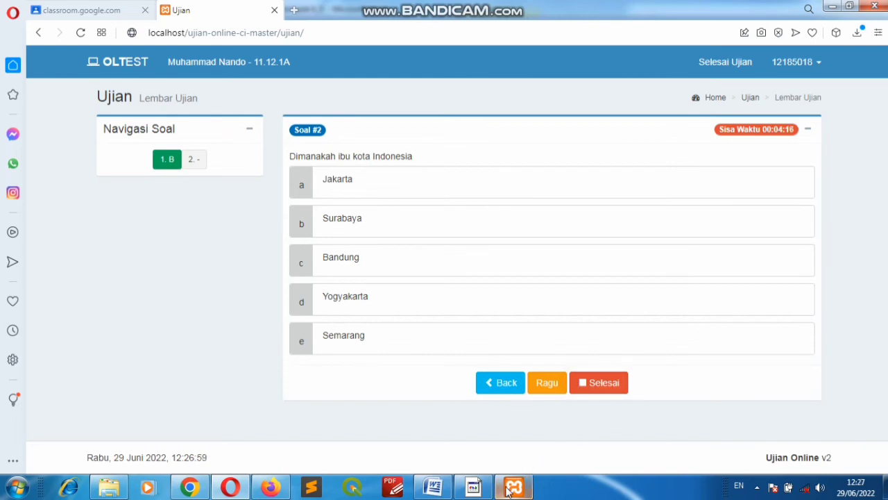
Switch to Word and record Sesuai harapan and valid for test case 41
{"action": "left_click", "coordinate": [433, 487]}
{"action": "left_click", "coordinate": [582, 330]}
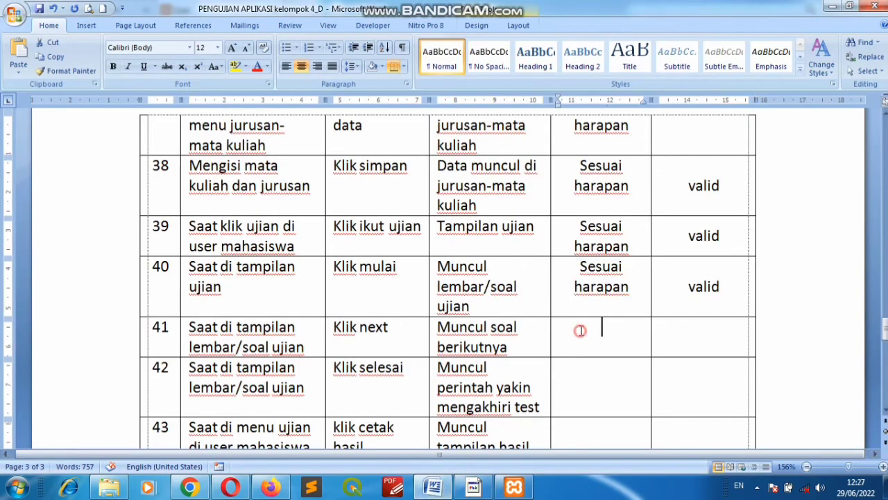
{"action": "key", "text": "ctrl+v"}
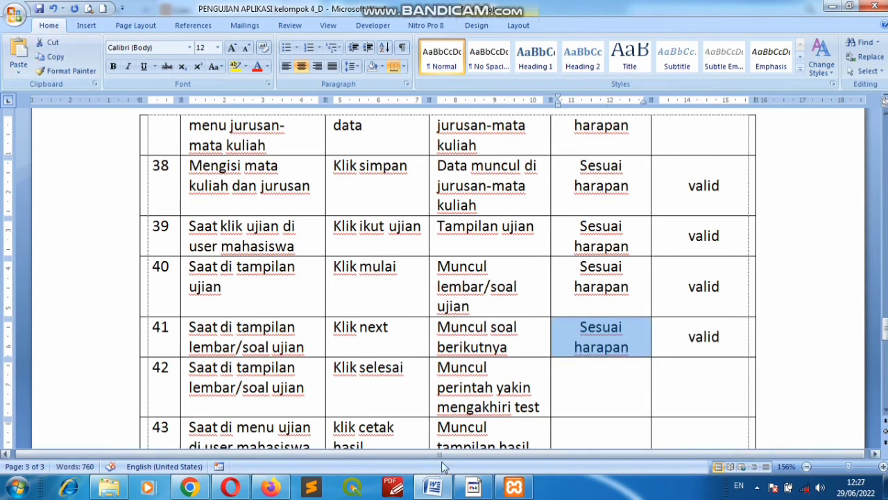
Return to the exam in Opera, answer question 2 with Jakarta, and request to finish the exam
{"action": "mouse_move", "coordinate": [270, 489]}
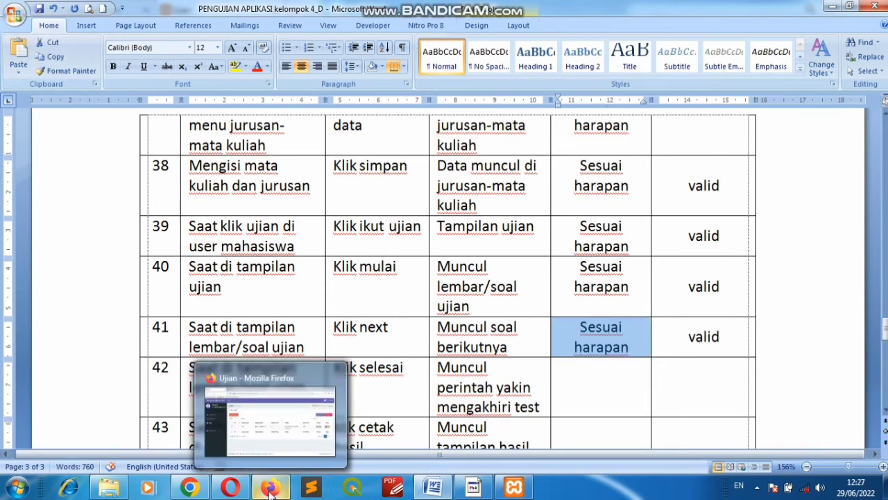
{"action": "left_click", "coordinate": [271, 489]}
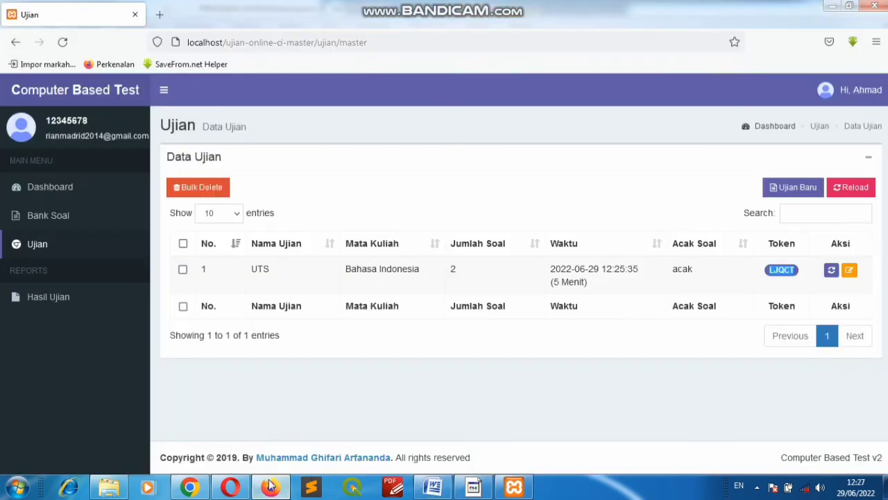
{"action": "left_click", "coordinate": [230, 488]}
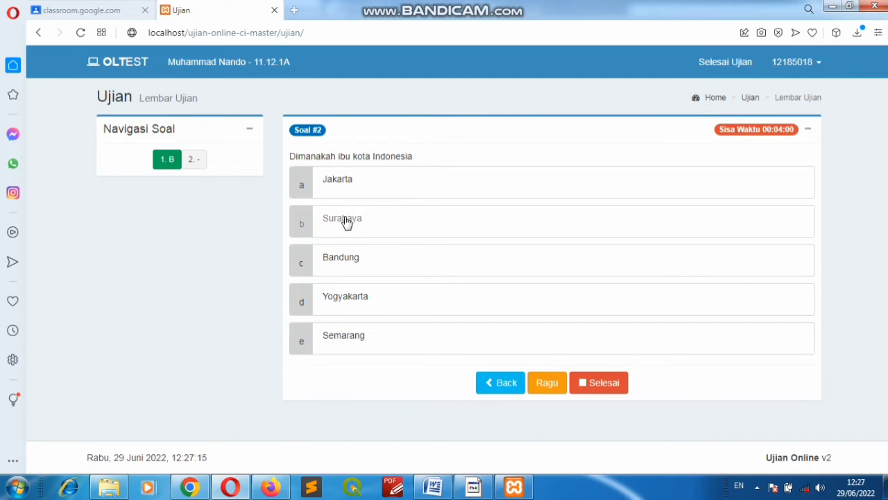
{"action": "left_click", "coordinate": [347, 182]}
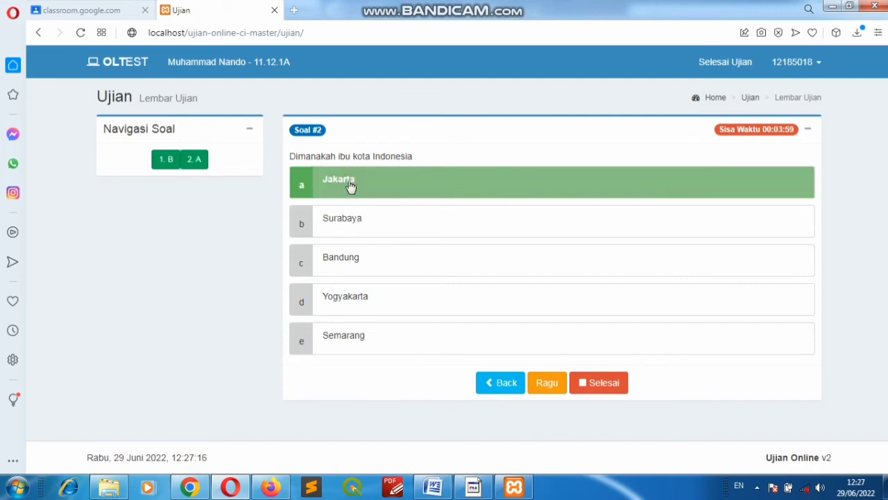
{"action": "left_click", "coordinate": [603, 385]}
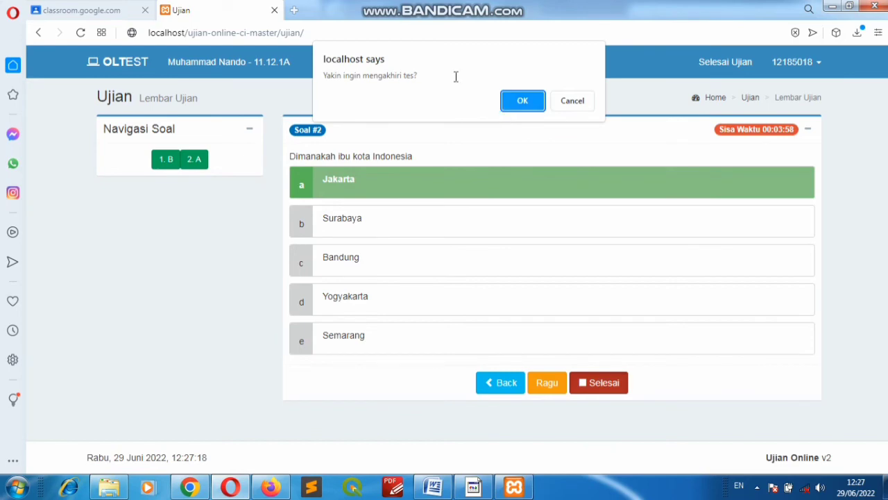
Record Sesuai harapan and valid for test case 42 in Word, and confirm ending the exam in Opera
{"action": "left_click", "coordinate": [433, 486]}
{"action": "left_click", "coordinate": [590, 389]}
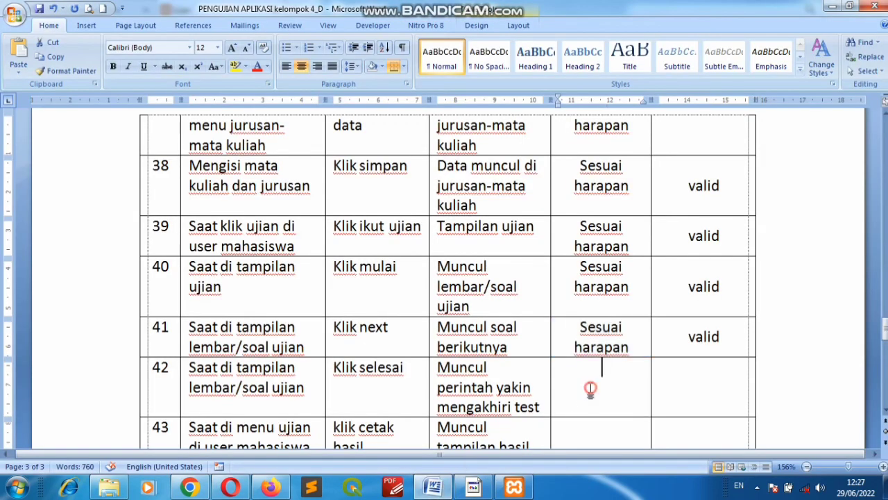
{"action": "left_click", "coordinate": [19, 50]}
{"action": "left_click", "coordinate": [434, 486]}
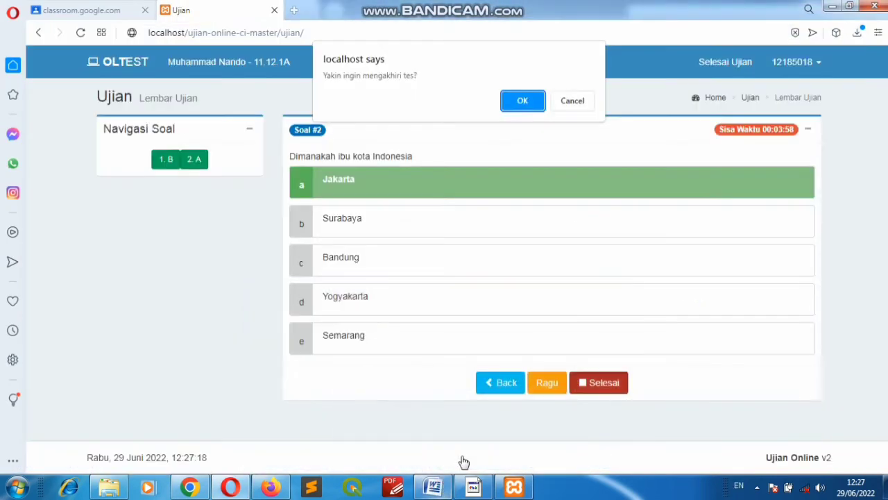
{"action": "left_click", "coordinate": [514, 103]}
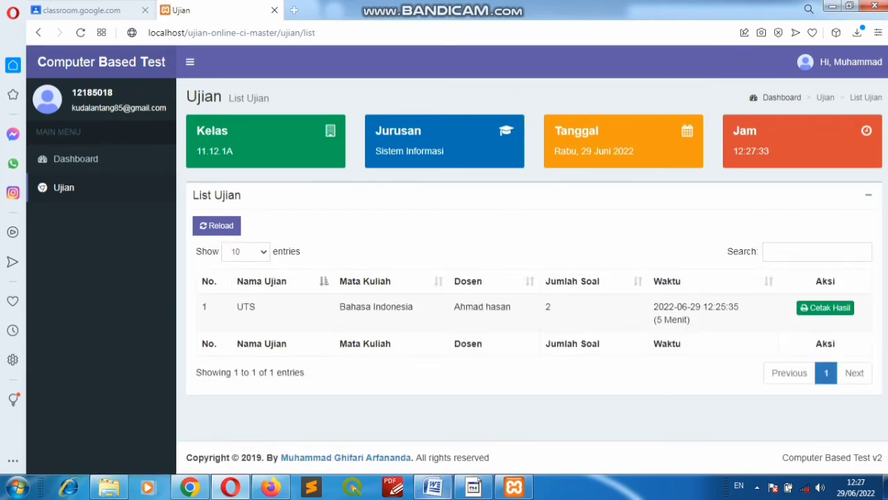
Consult test case 43 in Word, and return to the student's exam list in Opera
{"action": "left_click", "coordinate": [434, 489]}
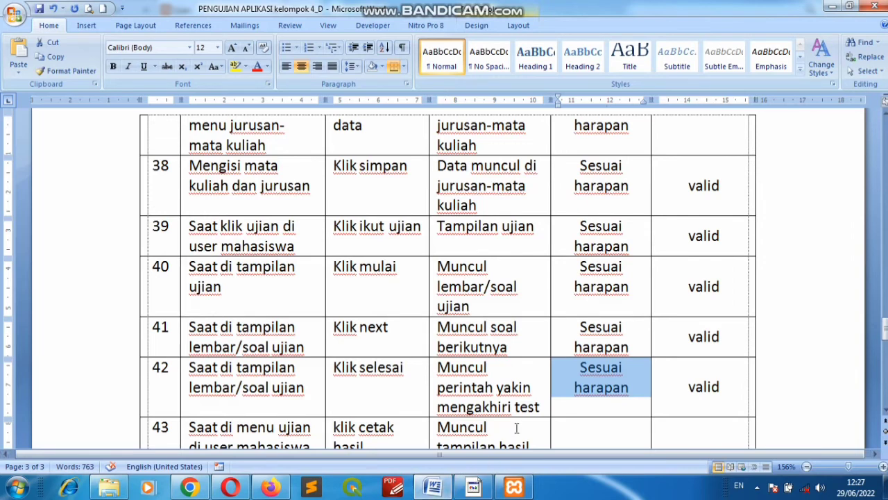
{"action": "scroll", "coordinate": [517, 427], "scroll_direction": "down", "scroll_amount": 3}
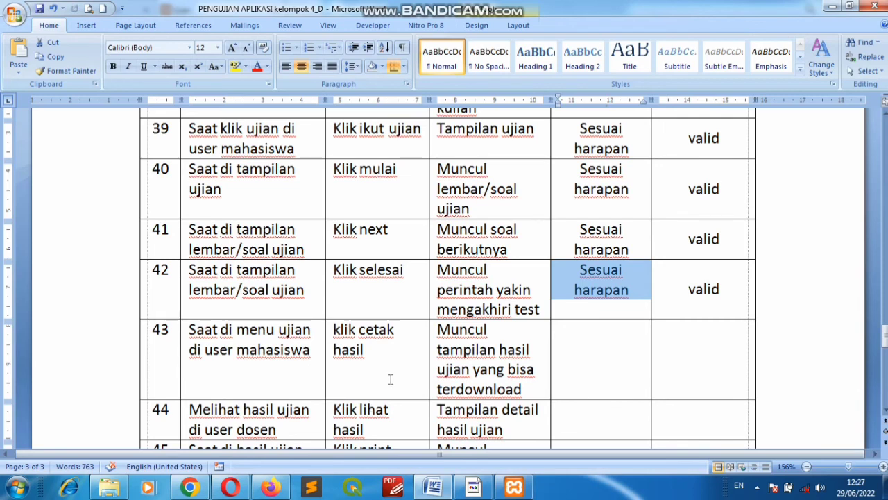
{"action": "left_click", "coordinate": [231, 487]}
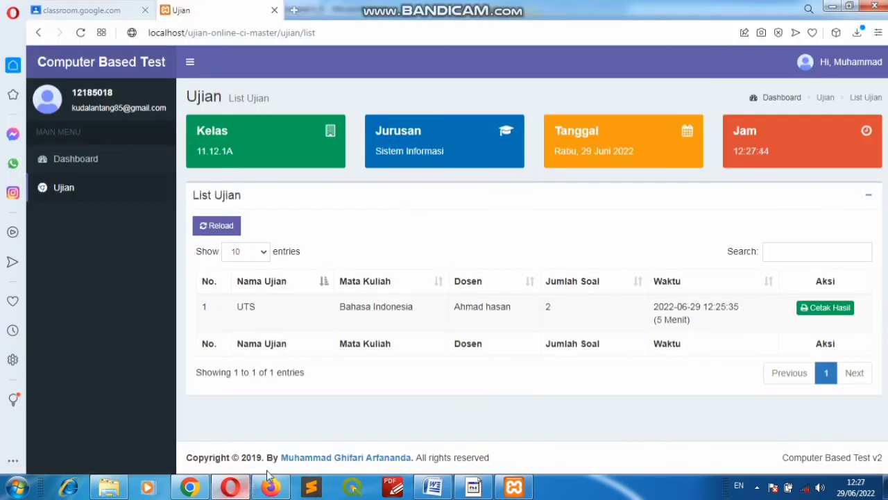
Open the printable result of the UTS exam, save it as a PDF in the DASAR ETIKA PROFESI folder, and return to Word
{"action": "left_click", "coordinate": [823, 312]}
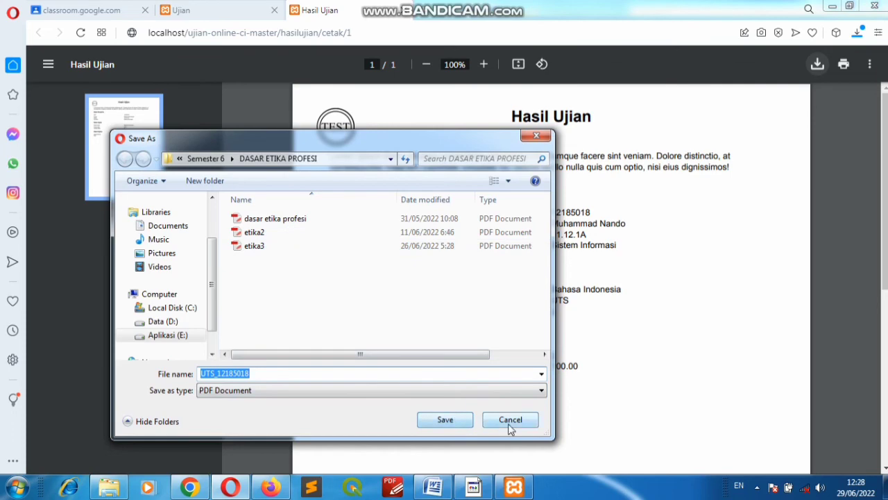
{"action": "left_click", "coordinate": [455, 424]}
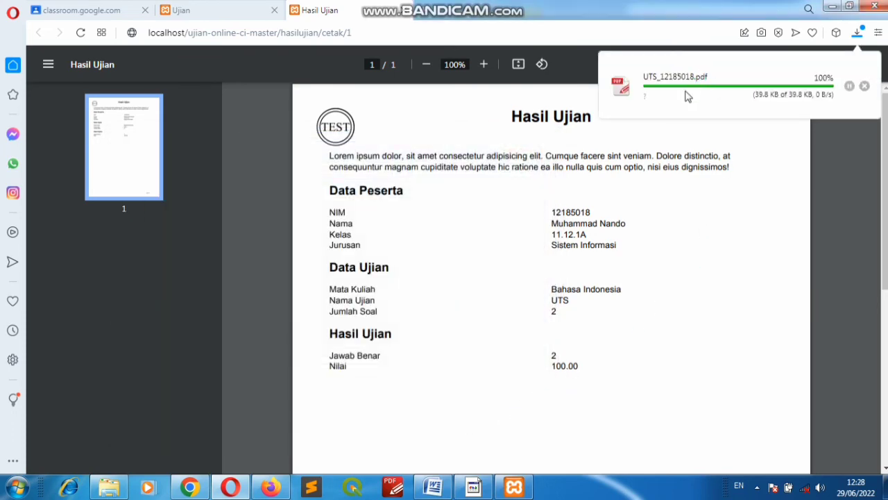
{"action": "left_click", "coordinate": [444, 489]}
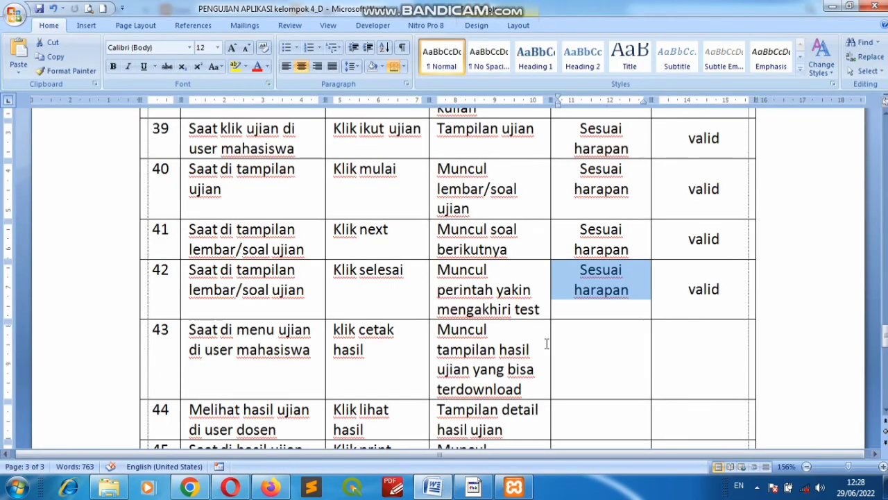
Record Sesuai harapan and valid for test case 43 in the Word test table
{"action": "left_click", "coordinate": [592, 340]}
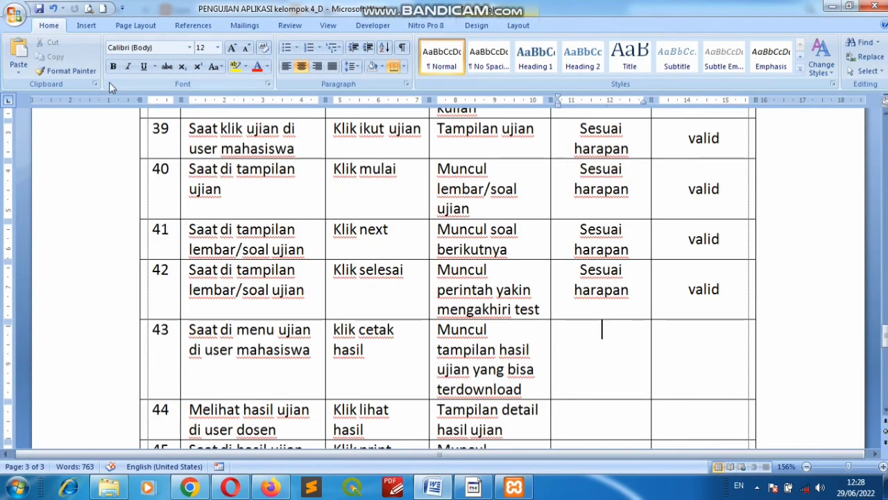
{"action": "left_click", "coordinate": [20, 52]}
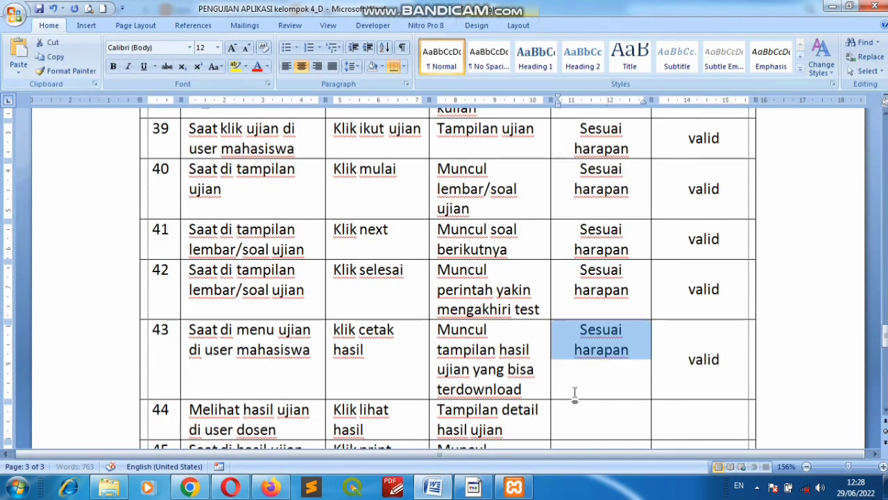
{"action": "scroll", "coordinate": [575, 392], "scroll_direction": "down", "scroll_amount": 3}
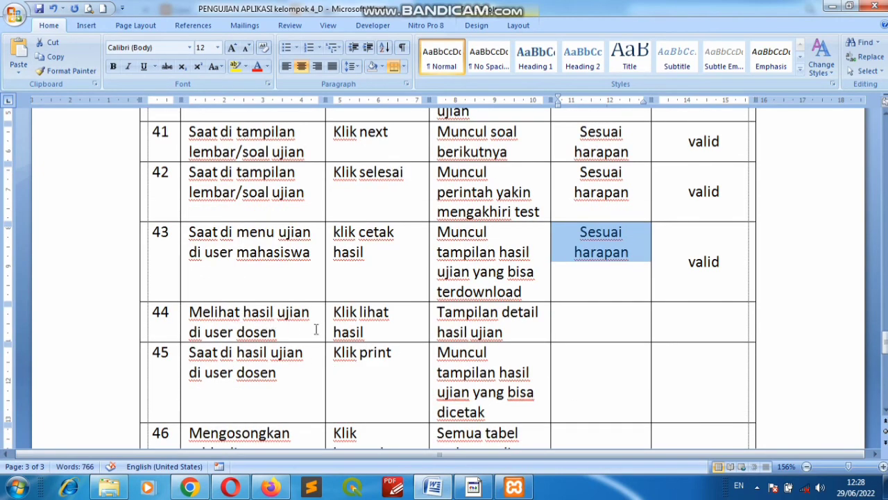
Switch to the lecturer account in Firefox and open the detailed results of the UTS exam from Hasil Ujian
{"action": "left_click", "coordinate": [270, 487]}
{"action": "left_click", "coordinate": [63, 304]}
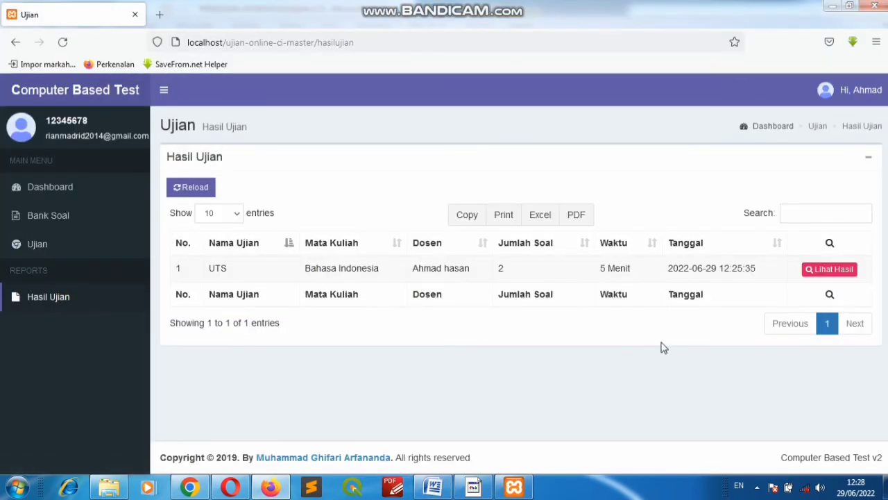
{"action": "left_click", "coordinate": [433, 487]}
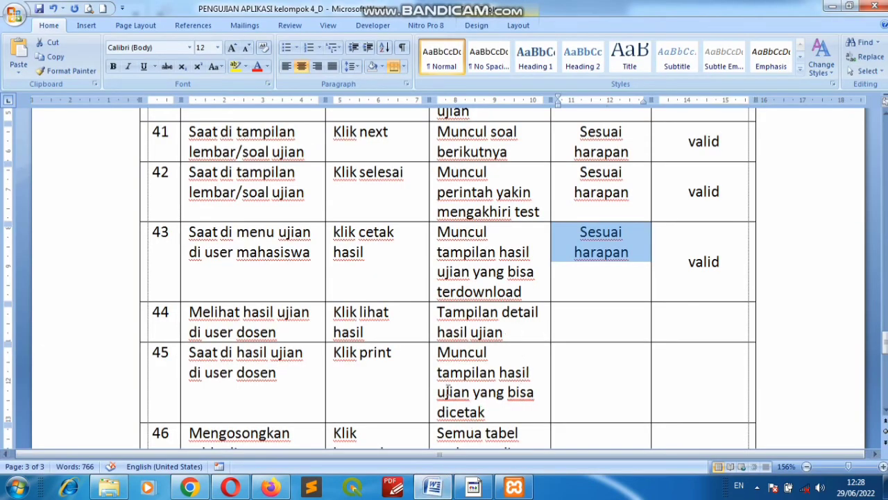
{"action": "left_click", "coordinate": [271, 488]}
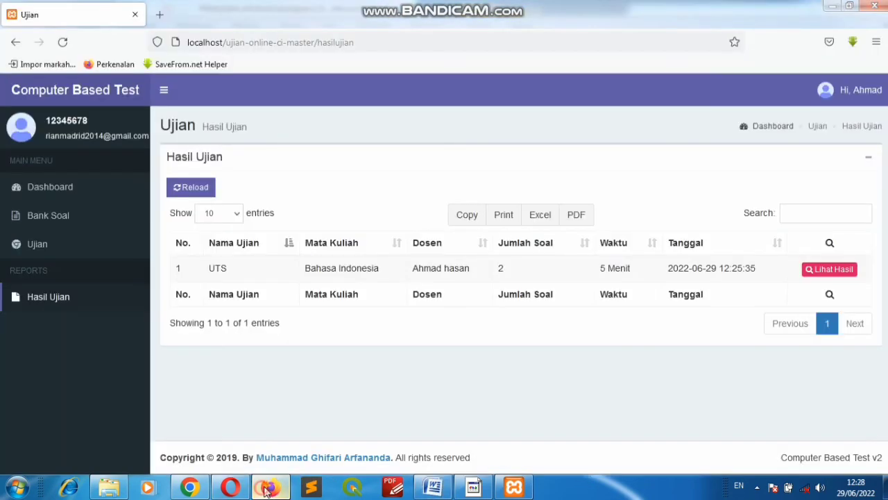
{"action": "left_click", "coordinate": [843, 275]}
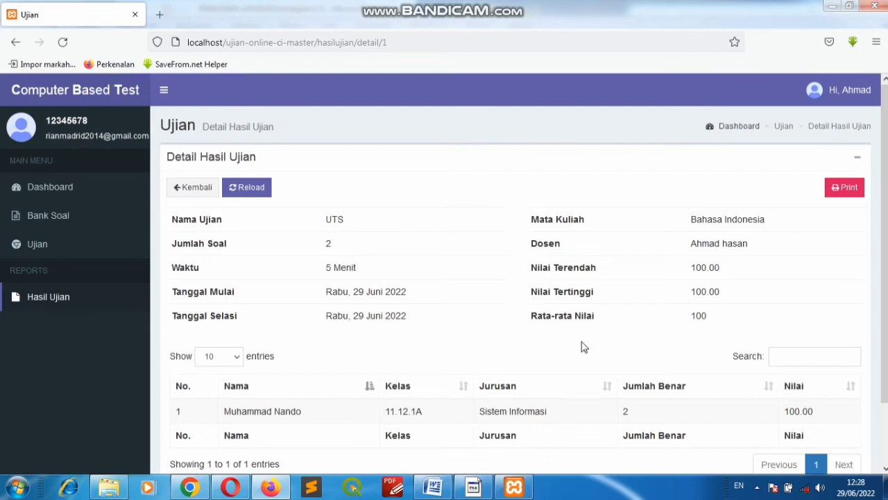
Return to Word and record Sesuai harapan and valid for test case 44
{"action": "left_click", "coordinate": [433, 488]}
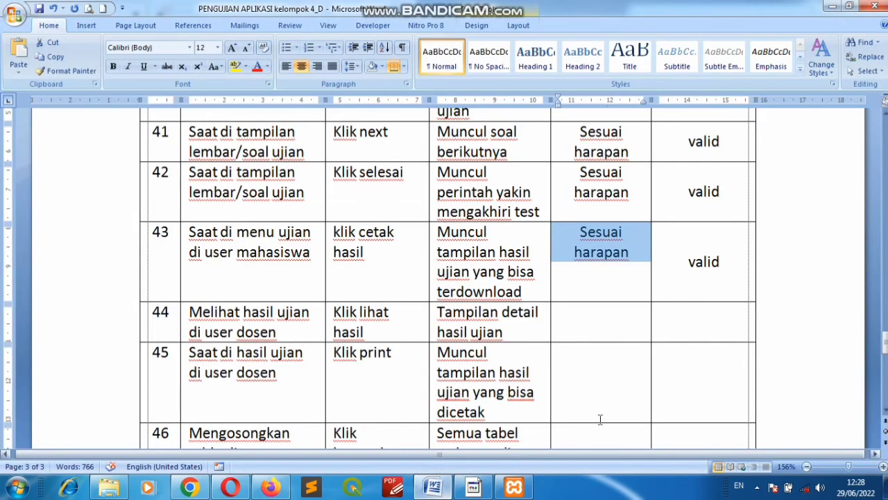
{"action": "left_click", "coordinate": [620, 316]}
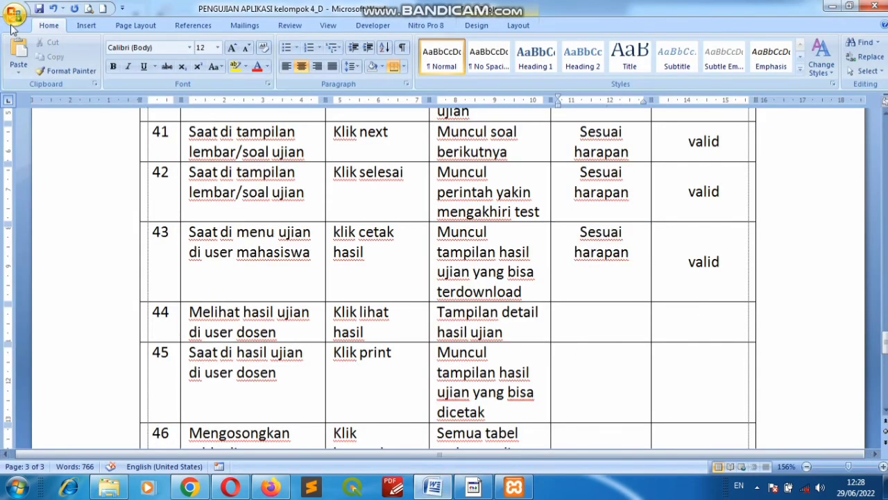
{"action": "left_click", "coordinate": [18, 52]}
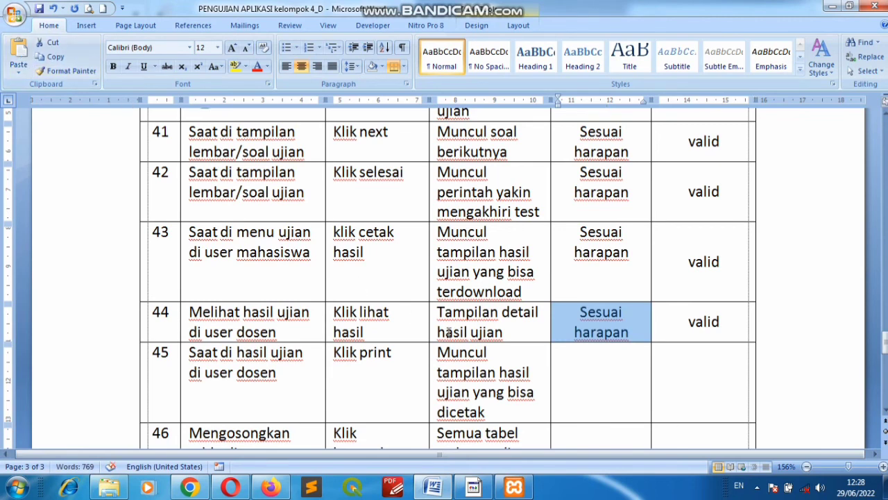
Consult test case 45 in Word, and open the printable UTS exam results and their print settings in Firefox
{"action": "scroll", "coordinate": [449, 334], "scroll_direction": "down", "scroll_amount": 2}
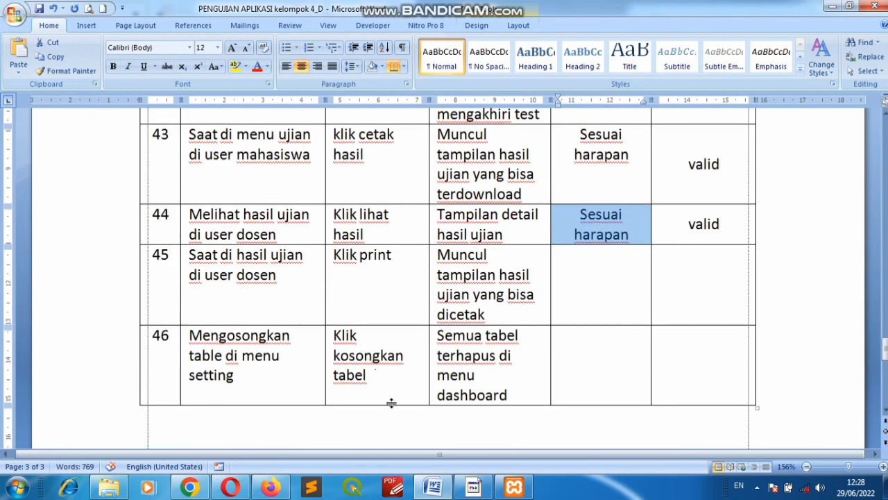
{"action": "left_click", "coordinate": [270, 488]}
{"action": "left_click", "coordinate": [845, 195]}
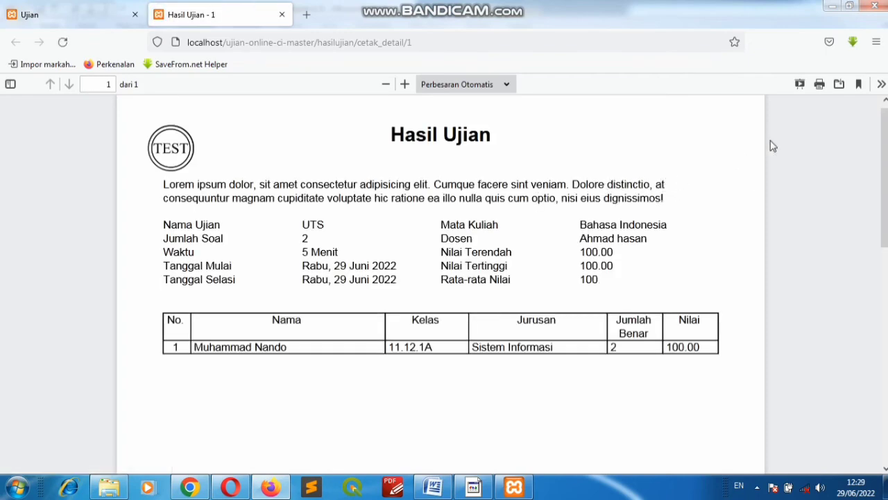
{"action": "left_click", "coordinate": [819, 84]}
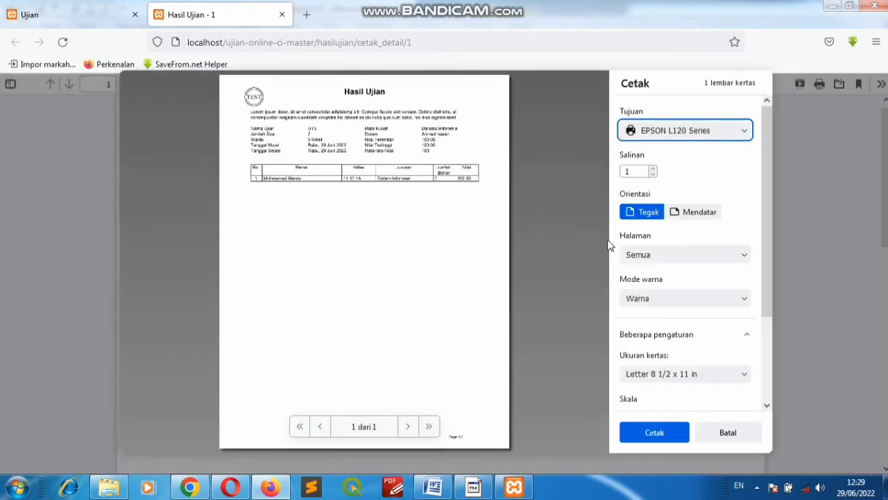
Return to Word and record Sesuai harapan and valid for test case 45
{"action": "left_click", "coordinate": [434, 487]}
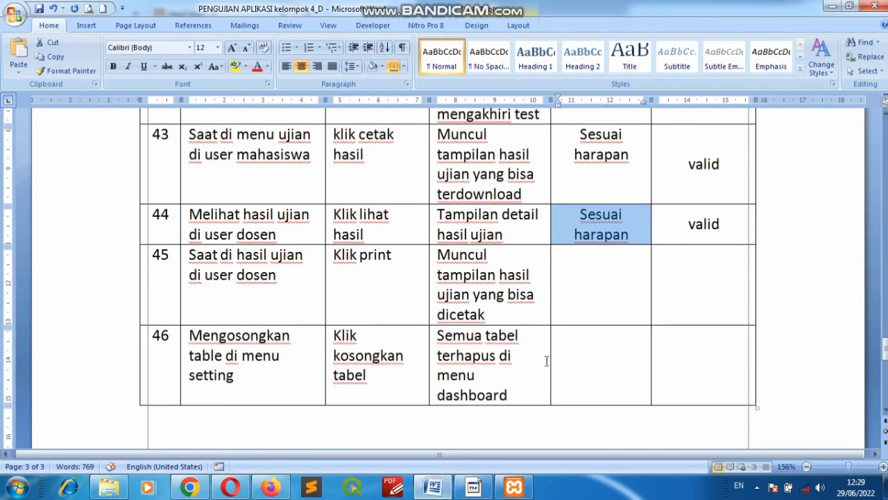
{"action": "left_click", "coordinate": [585, 276]}
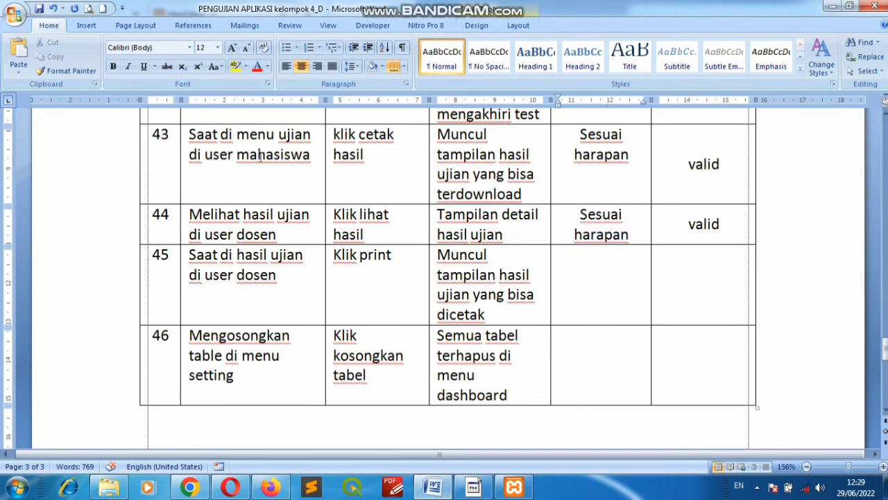
{"action": "left_click", "coordinate": [20, 52]}
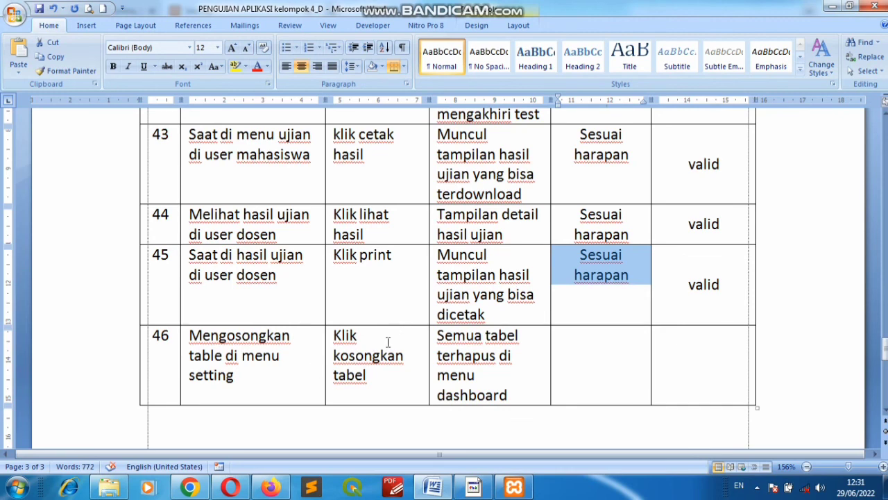
Switch to the admin account in Chrome and empty all tables with Kosongkan Table in Settings, confirming the deletion
{"action": "left_click", "coordinate": [189, 488]}
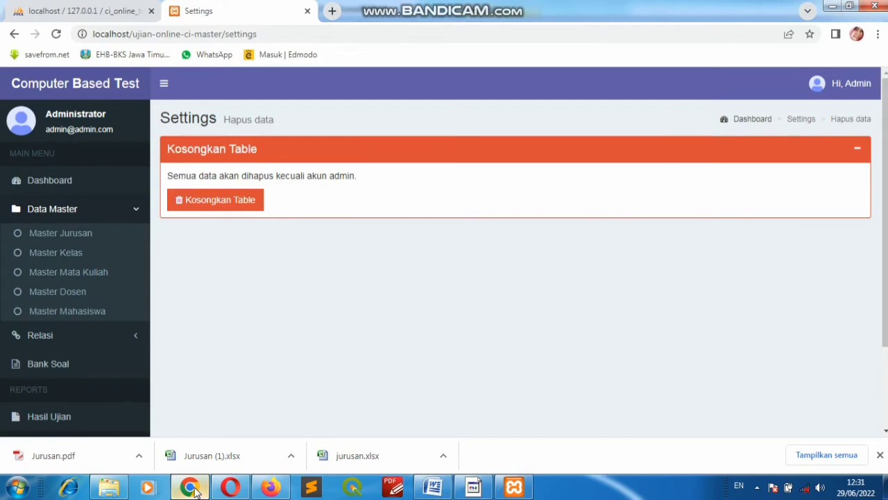
{"action": "scroll", "coordinate": [61, 382], "scroll_direction": "down", "scroll_amount": 2}
{"action": "left_click", "coordinate": [56, 389]}
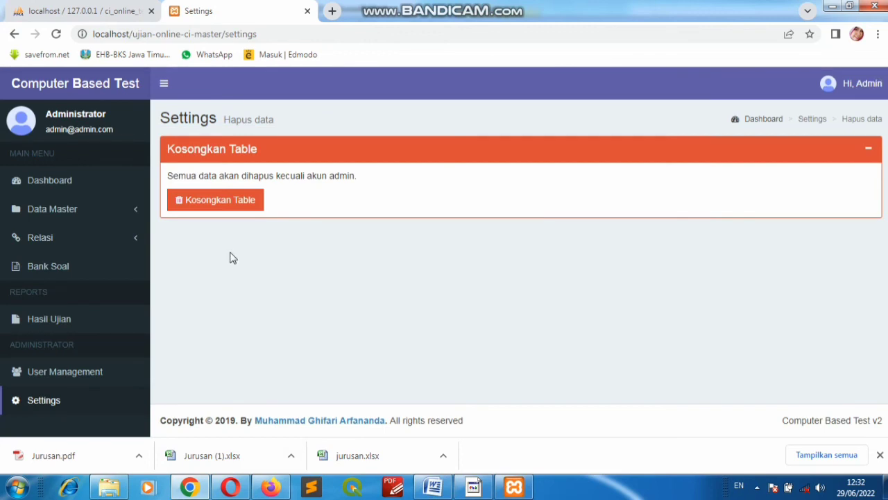
{"action": "left_click", "coordinate": [223, 205]}
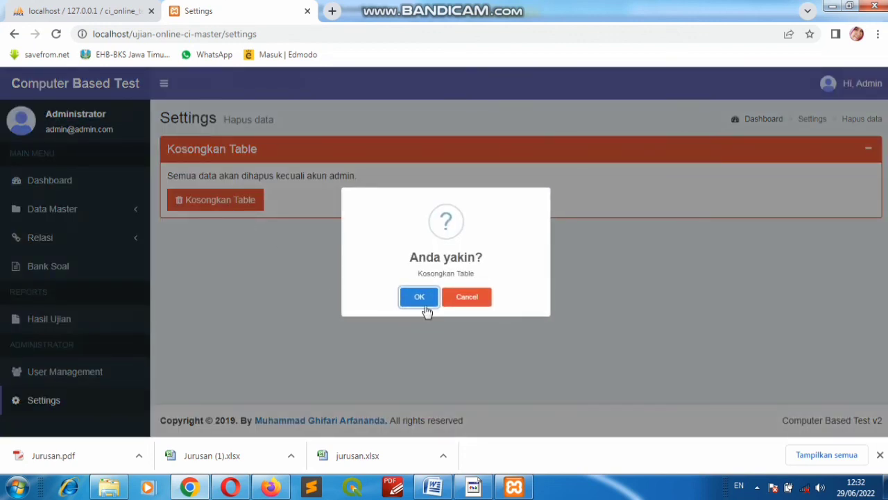
{"action": "left_click", "coordinate": [420, 297]}
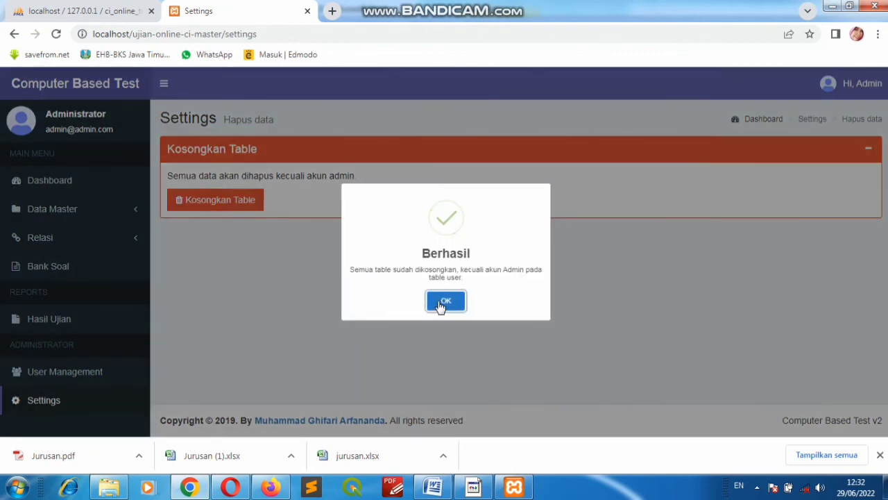
Return to Word and record Sesuai harapan and valid for test case 46
{"action": "left_click", "coordinate": [433, 487]}
{"action": "left_click", "coordinate": [577, 337]}
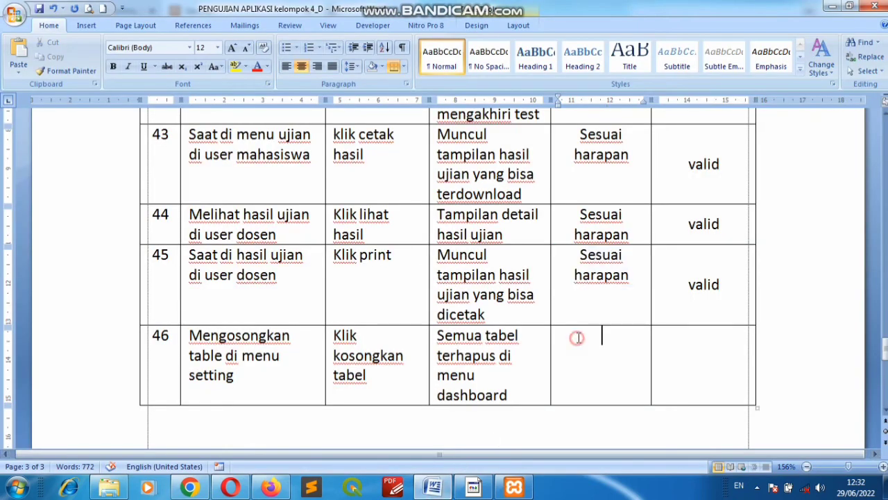
{"action": "left_click", "coordinate": [19, 50]}
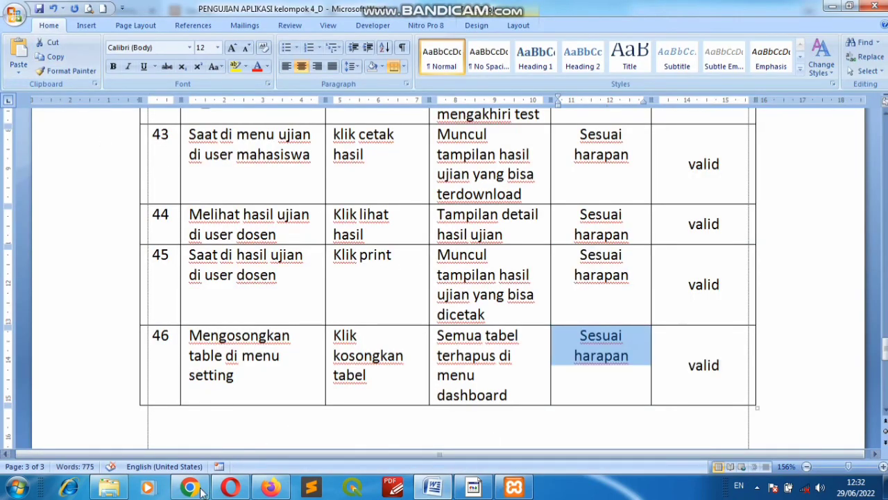
Return to Chrome, dismiss the table-emptying message, and check the data counts on the admin dashboard
{"action": "mouse_move", "coordinate": [191, 490]}
{"action": "left_click", "coordinate": [200, 413]}
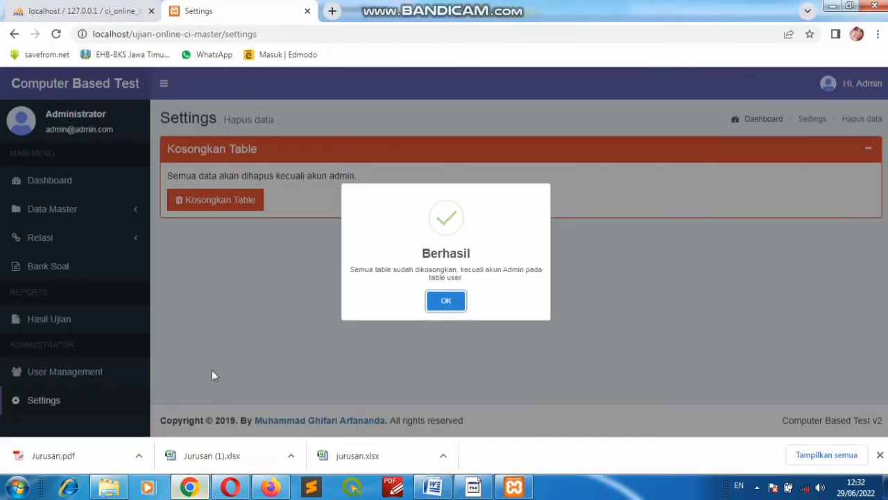
{"action": "left_click", "coordinate": [445, 302]}
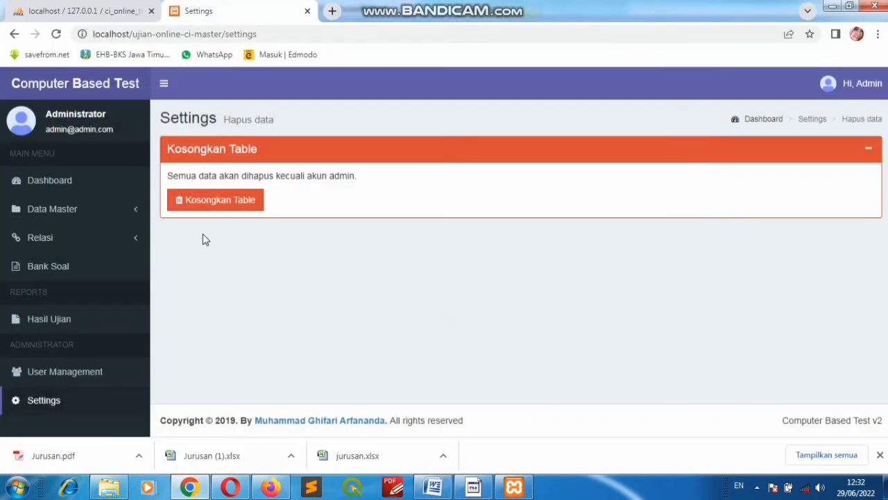
{"action": "left_click", "coordinate": [69, 184]}
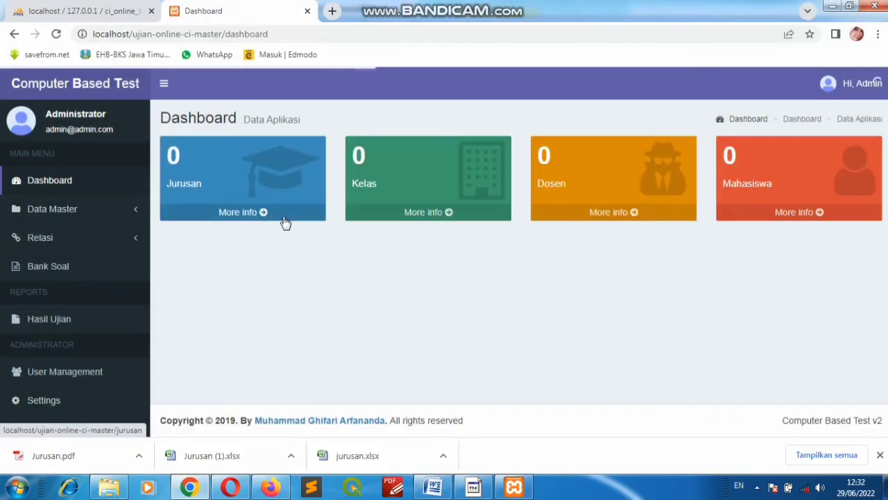